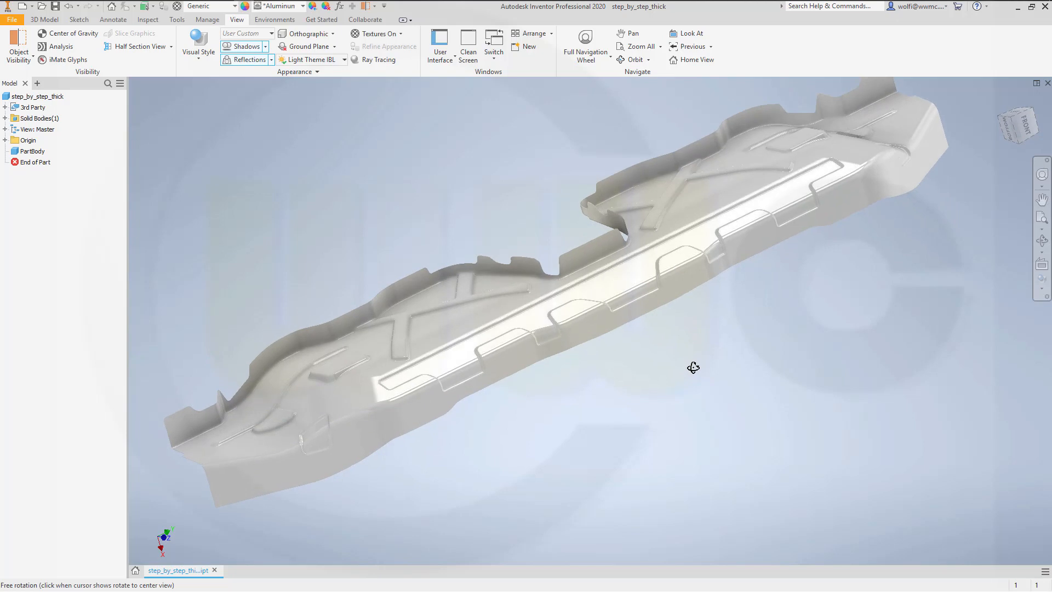
key("Escape")
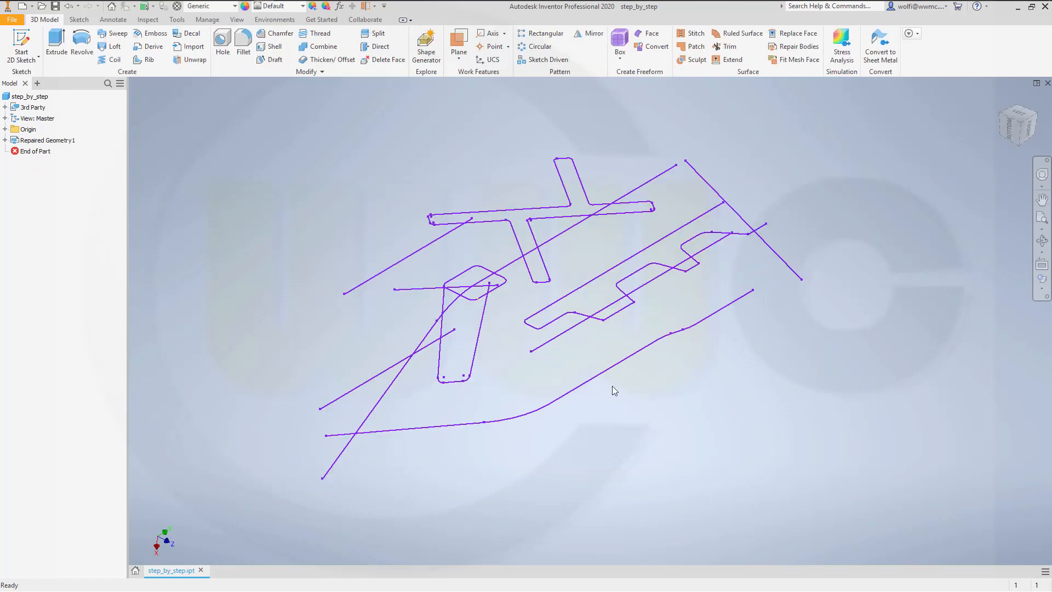
middle_click_drag(613, 386, 628, 405)
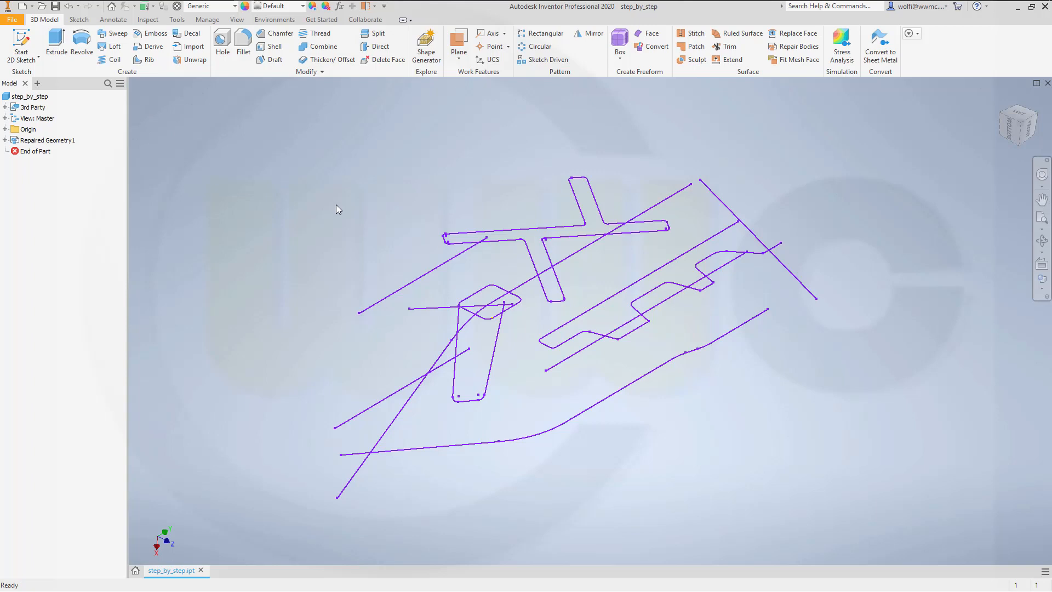
mouse_move(359, 244)
middle_mouse_down("shift")
mouse_move(348, 209)
mouse_move(335, 225)
mouse_move(376, 251)
mouse_move(369, 237)
mouse_move(354, 238)
mouse_move(364, 252)
middle_mouse_up("shift")
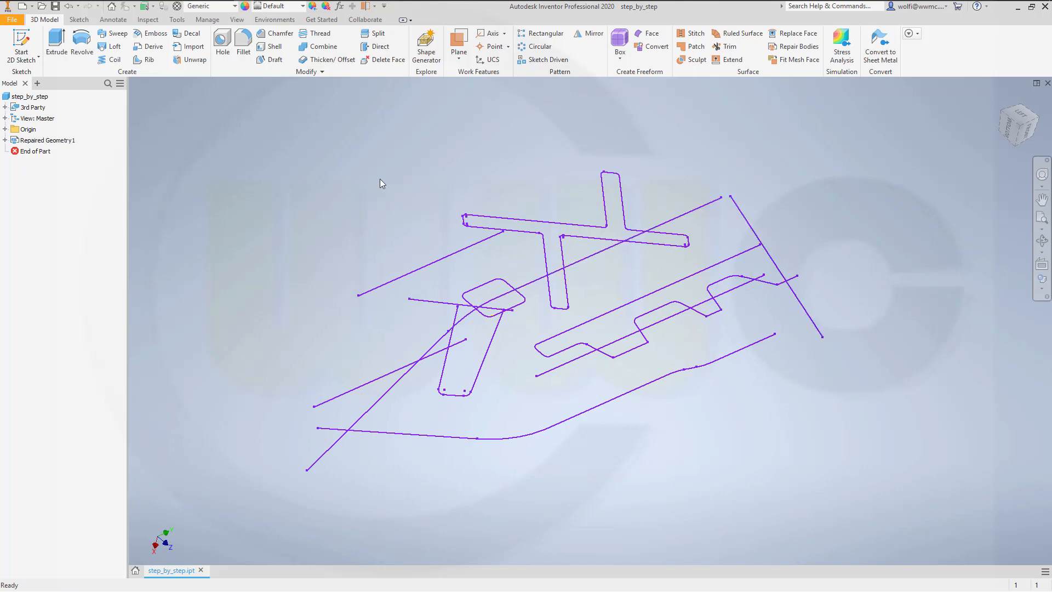
Step: Start a new 2D sketch on the XY origin plane and view it from the front
left_click(23, 38)
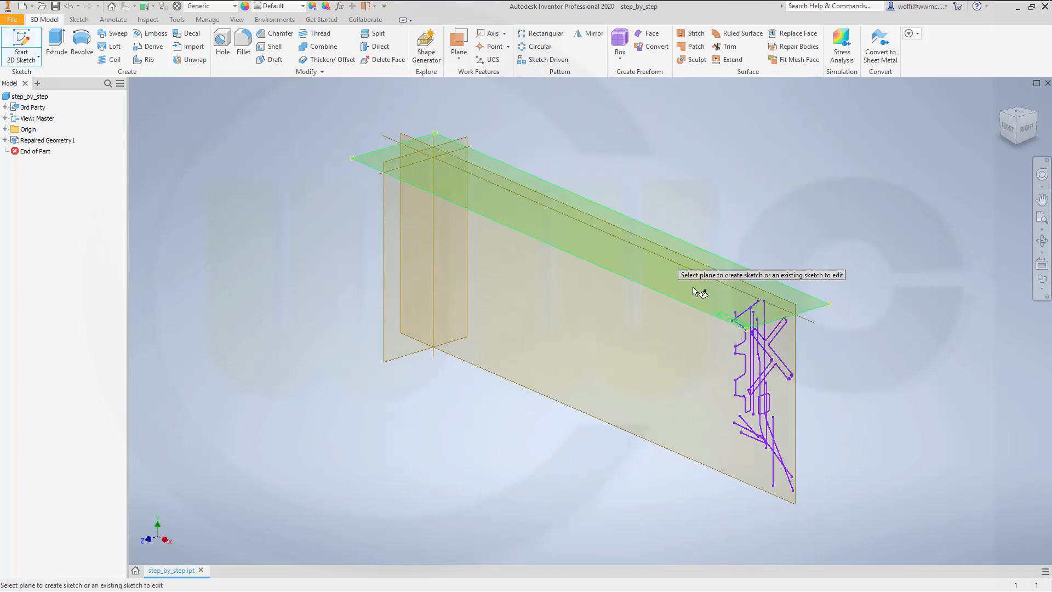
key("F4")
mouse_move(648, 339)
left_mouse_down()
mouse_move(764, 347)
mouse_move(817, 343)
mouse_move(862, 322)
mouse_move(798, 353)
mouse_move(697, 326)
left_mouse_up()
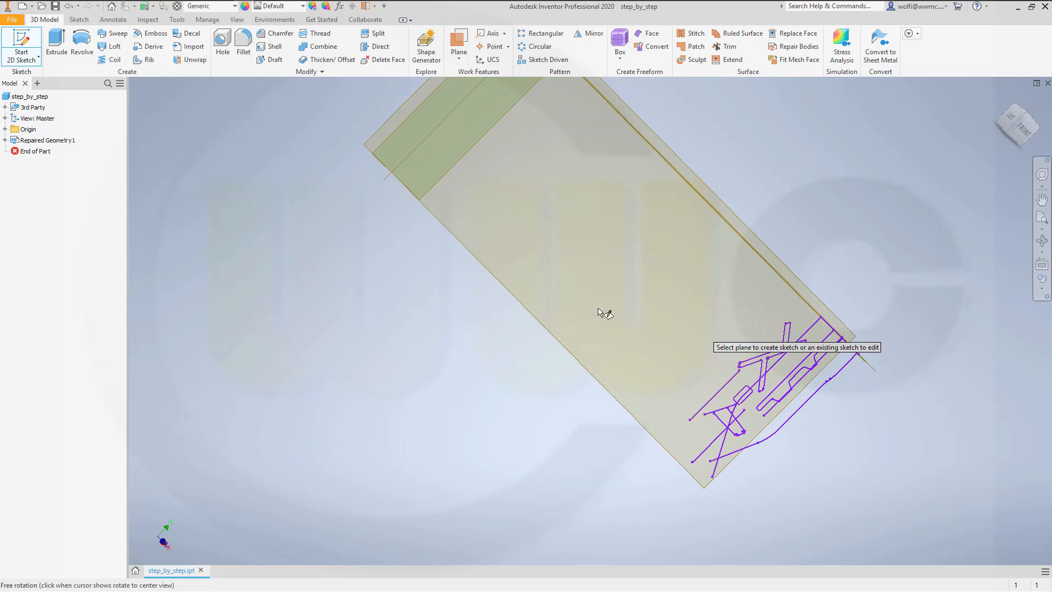
scroll(500, 258, "down", 4)
scroll(510, 251, "up", 5)
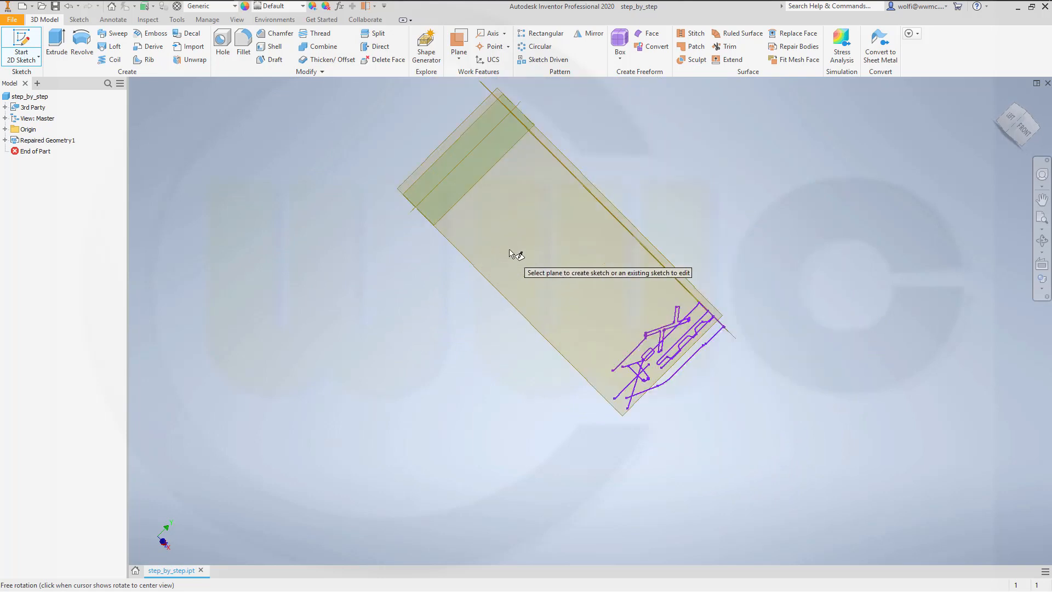
scroll(515, 254, "down", 3)
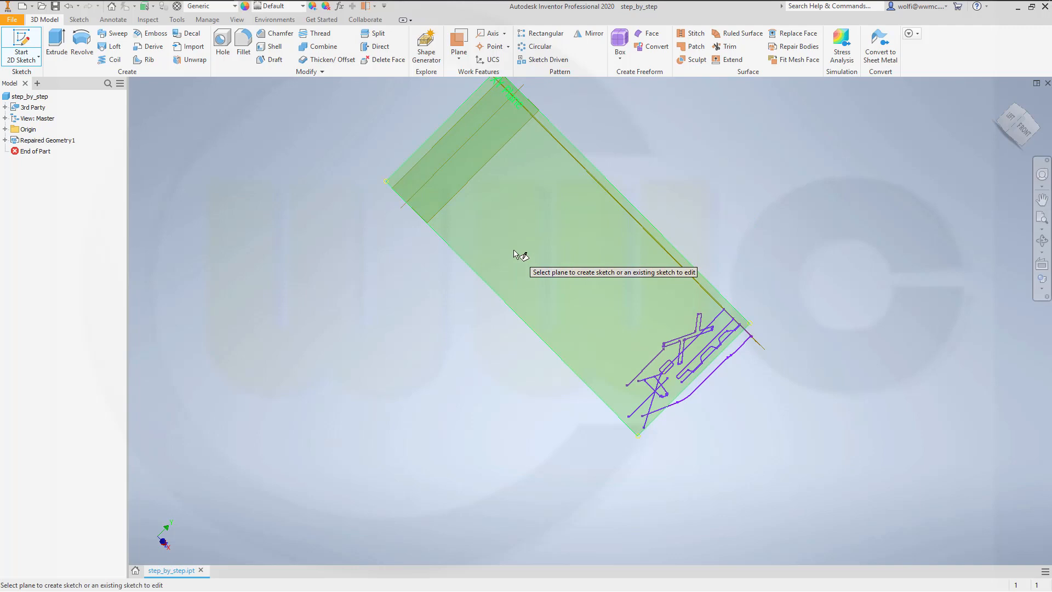
left_click(514, 252)
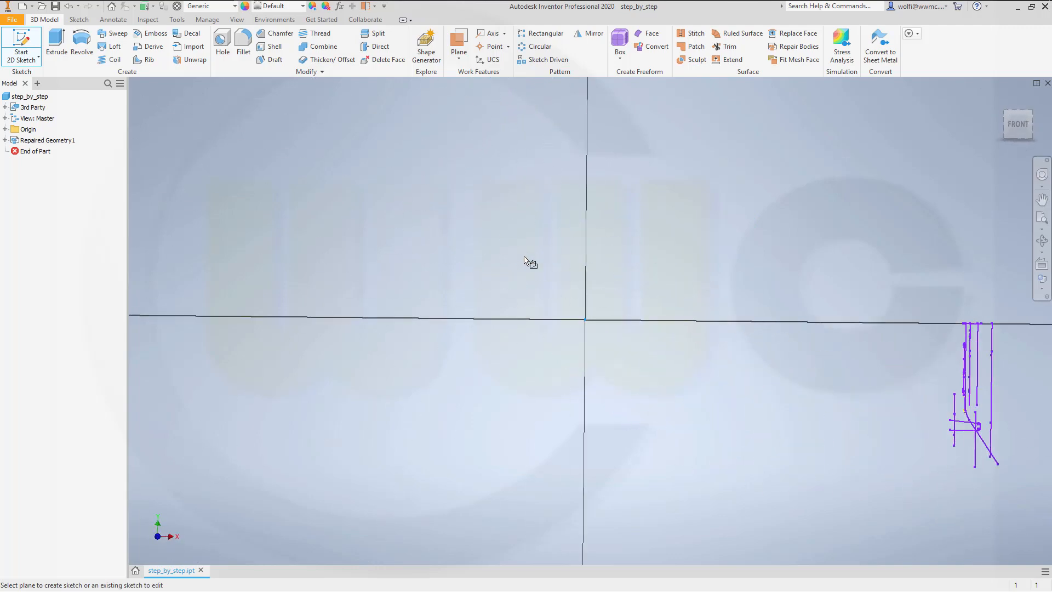
scroll(1049, 417, "down", 2)
scroll(1041, 414, "up", 5)
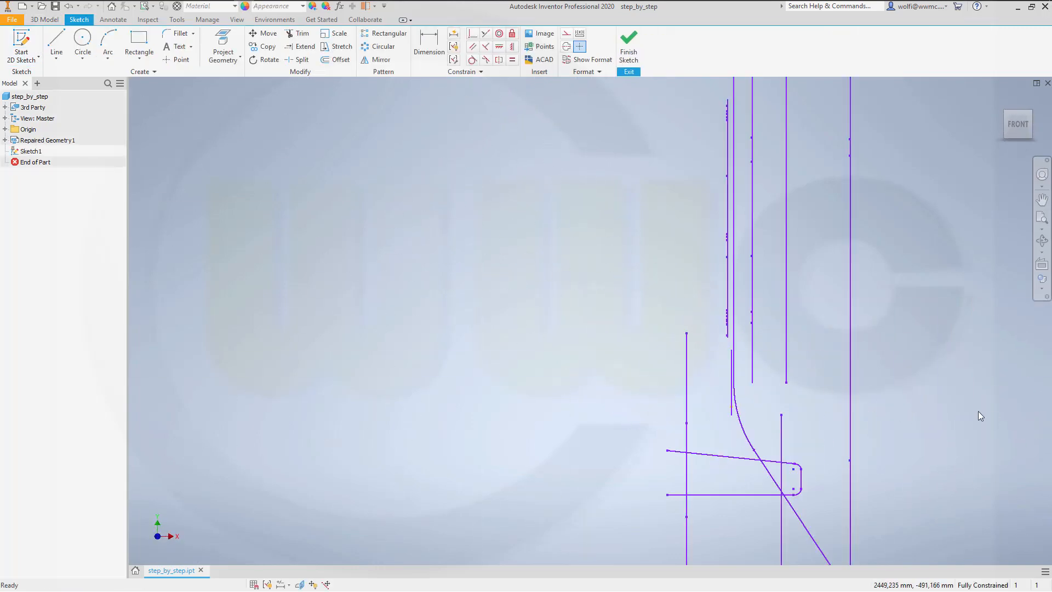
scroll(955, 415, "down", 2)
mouse_move(960, 420)
middle_mouse_down("shift")
mouse_move(859, 402)
mouse_move(892, 406)
mouse_move(928, 383)
middle_mouse_up("shift")
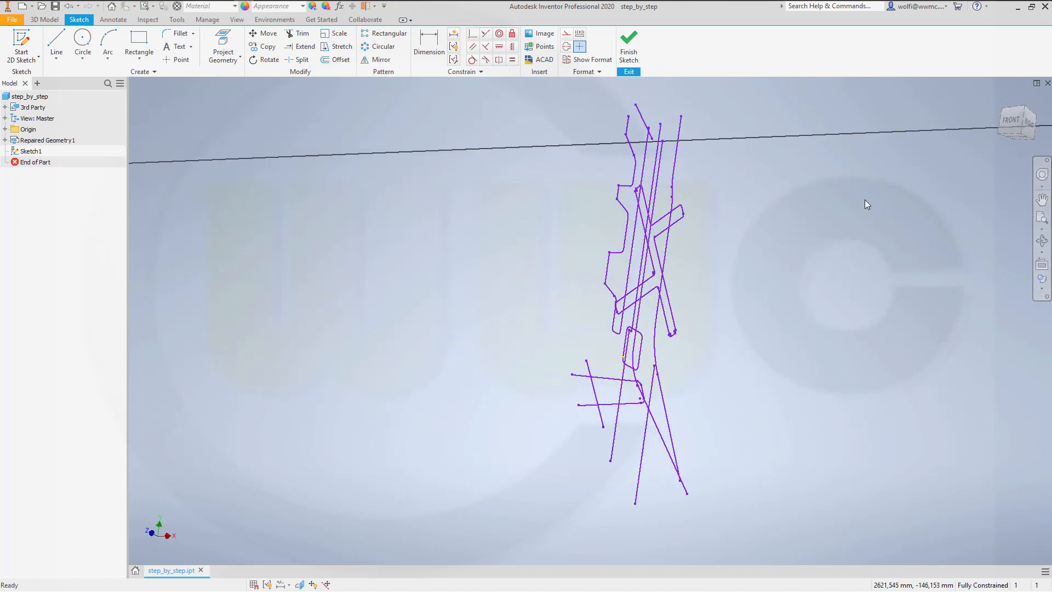
left_click(998, 122)
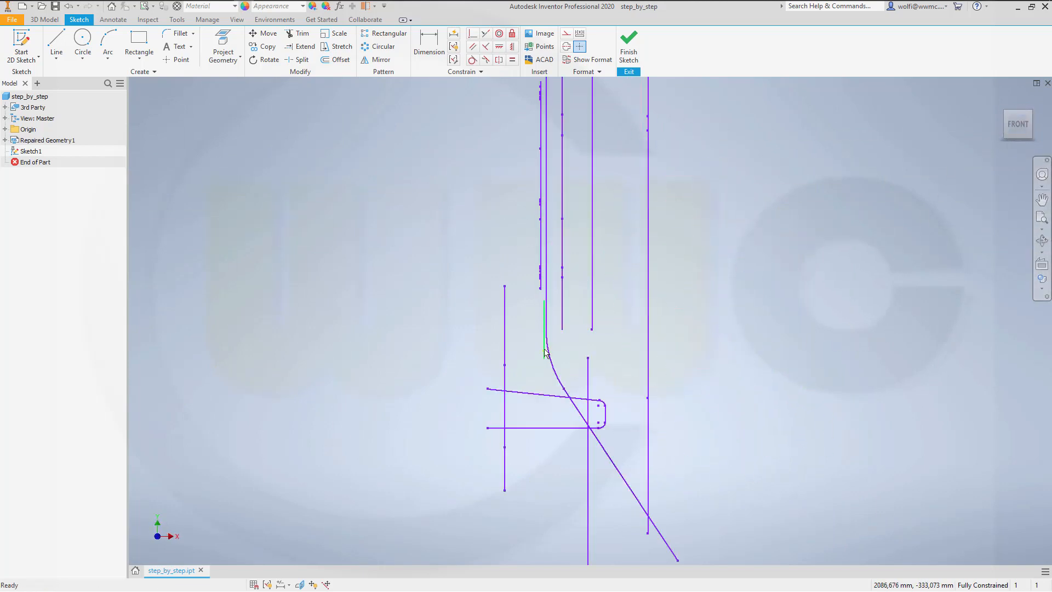
Step: Project the long straight edge, its curved bend and the slanted end line into the sketch and finish it
left_click(222, 44)
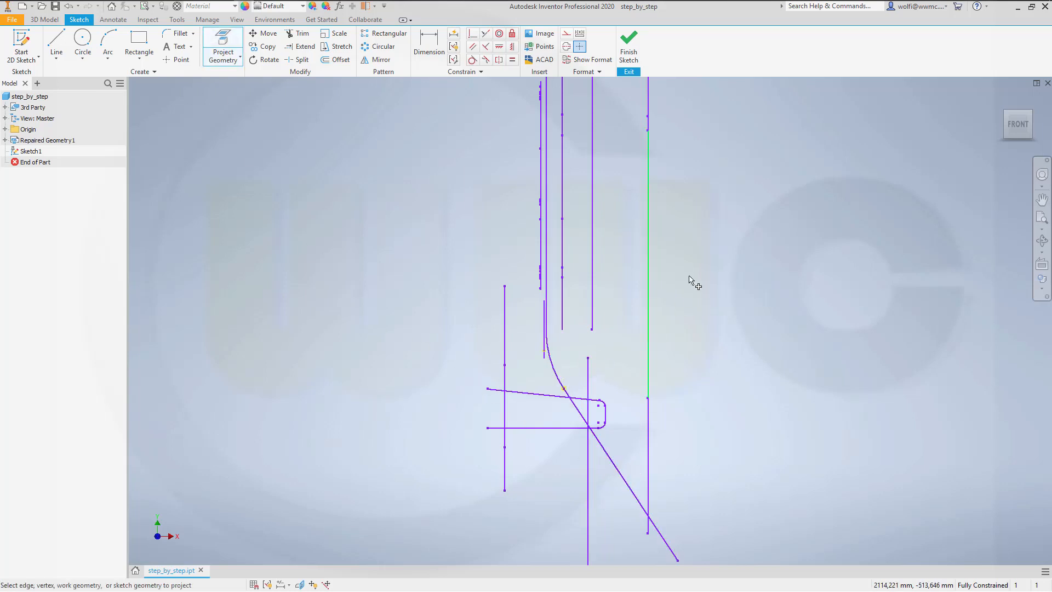
right_click(686, 95)
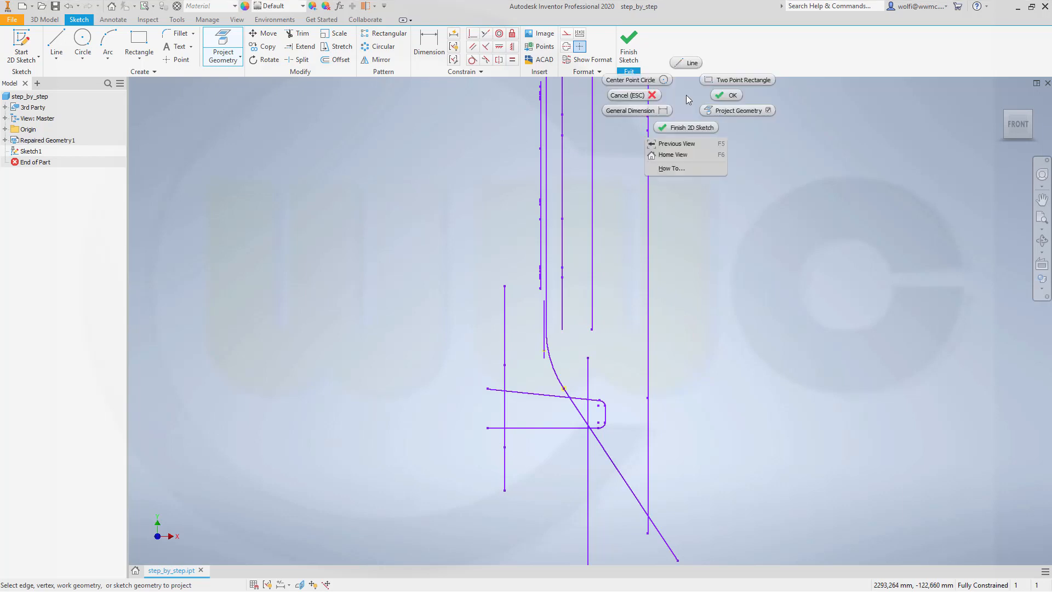
left_click(734, 95)
left_click(628, 46)
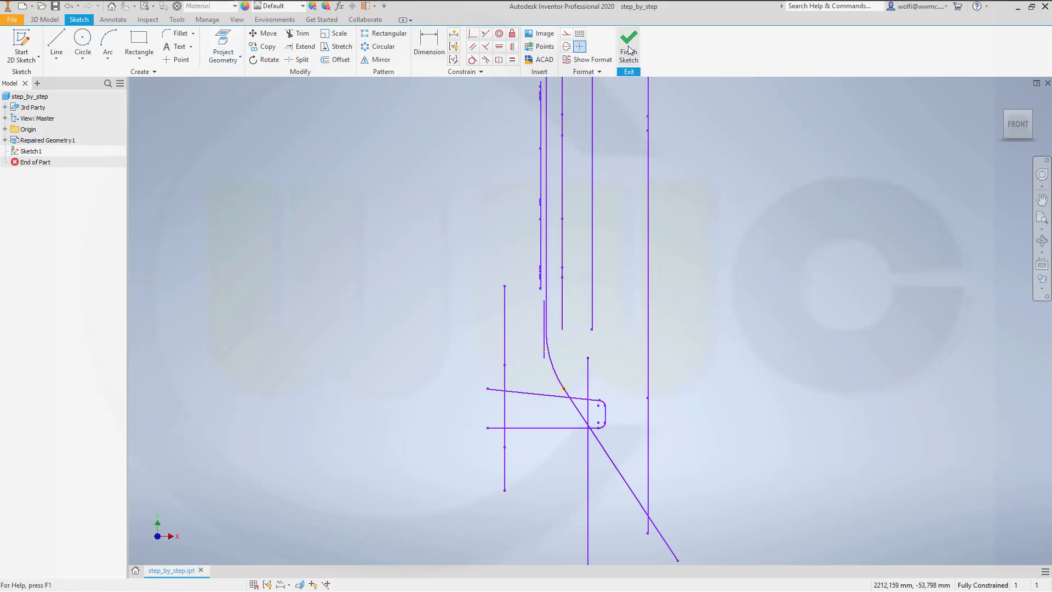
Step: Hide the repaired geometry to inspect the projected sketch curves and show it again
right_click(35, 142)
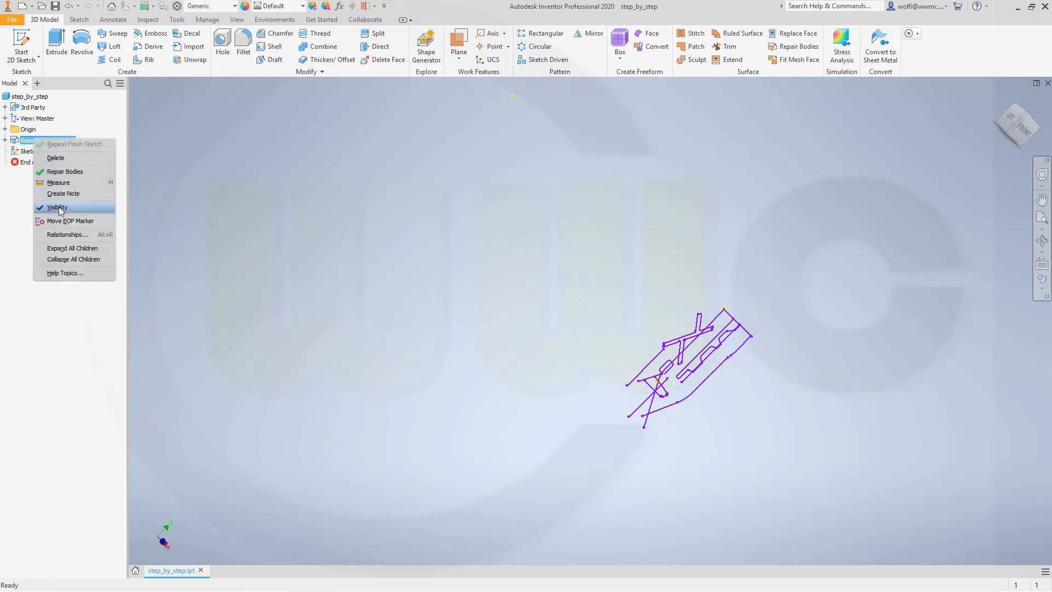
left_click(58, 208)
right_click(36, 142)
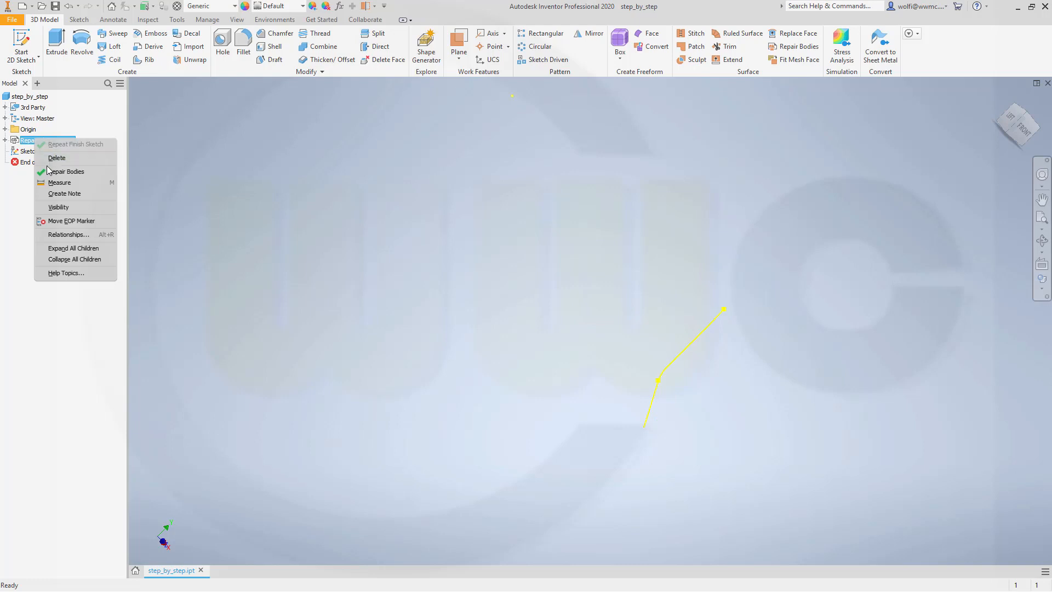
left_click(58, 207)
scroll(786, 403, "up", 6)
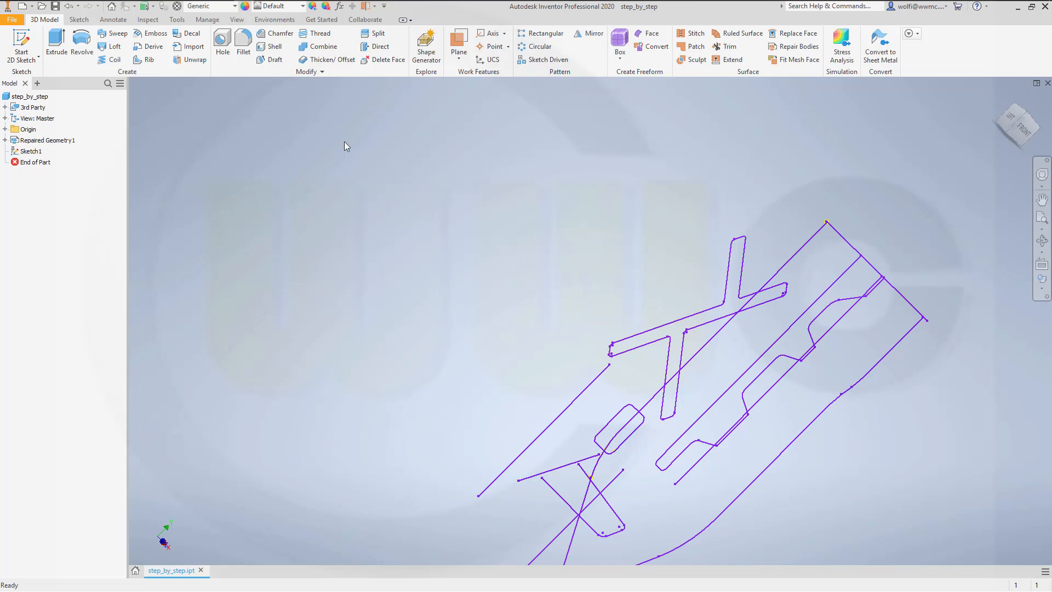
Step: Create a second 2D sketch on the XZ origin plane, project the single slanted line into it and finish the sketch
left_click(22, 44)
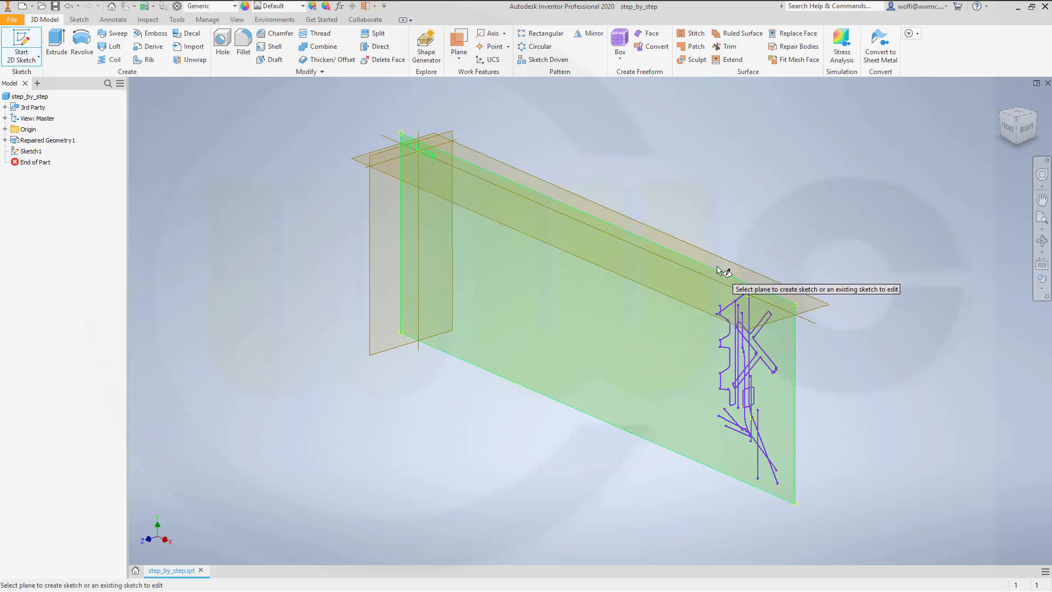
left_click(727, 266)
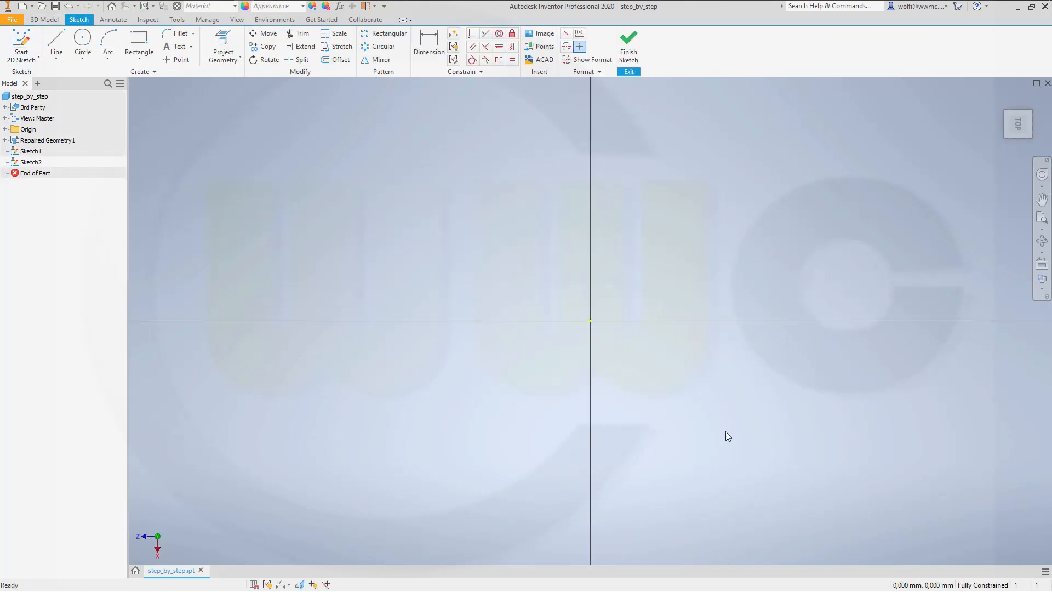
scroll(695, 447, "up", 3)
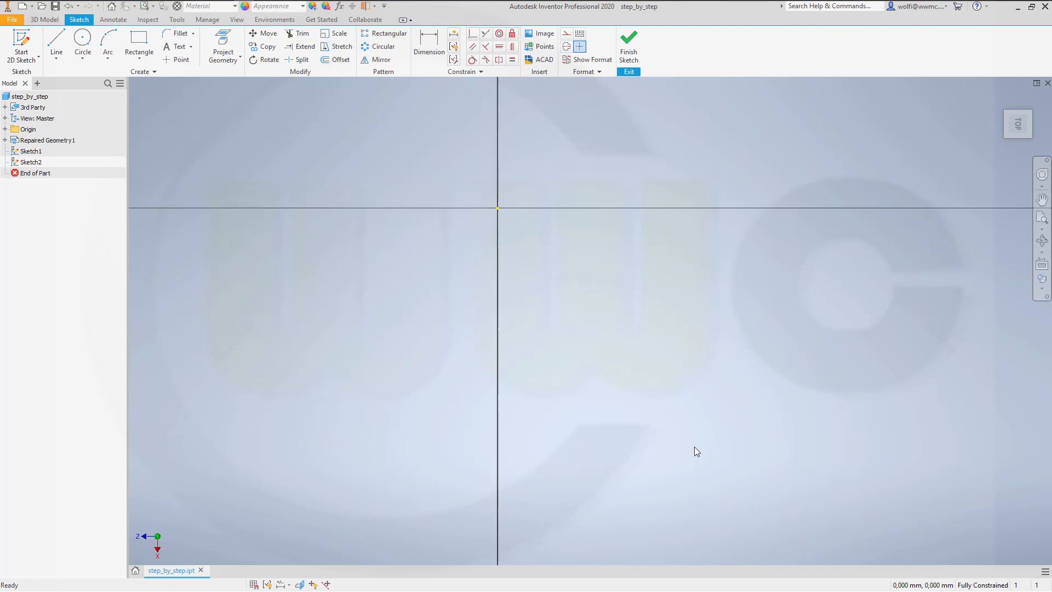
scroll(684, 450, "down", 5)
middle_click_drag(715, 482, 709, 436, "shift")
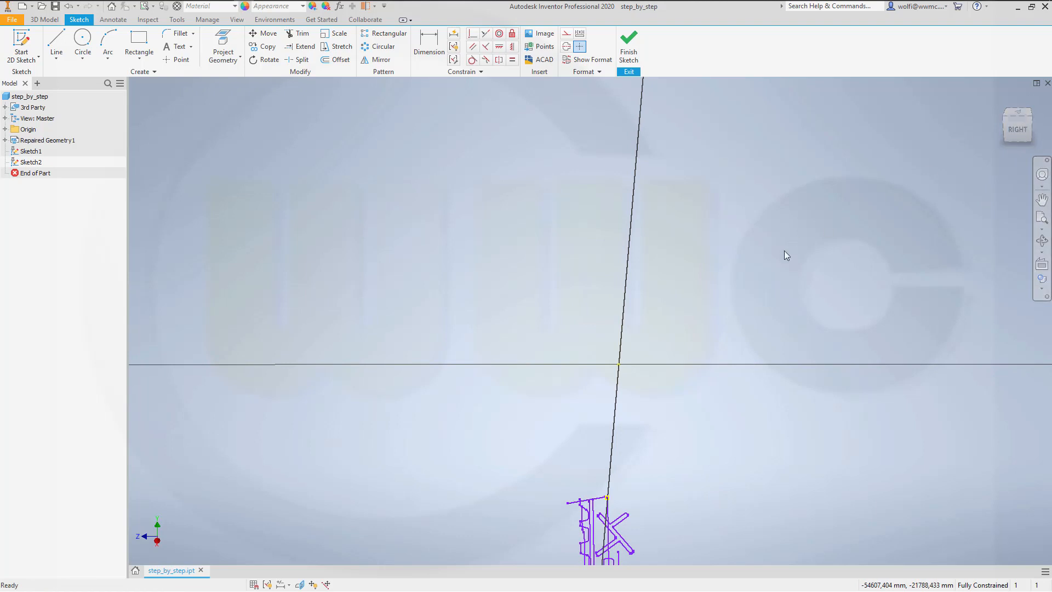
mouse_move(784, 254)
middle_mouse_down("shift")
mouse_move(784, 312)
mouse_move(850, 252)
middle_mouse_up("shift")
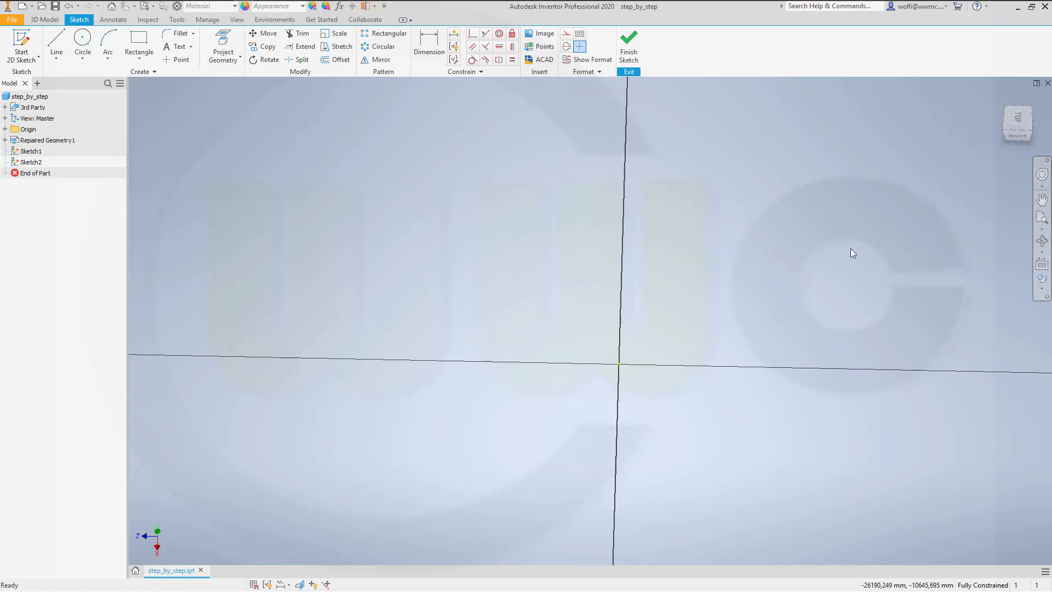
left_click(1016, 123)
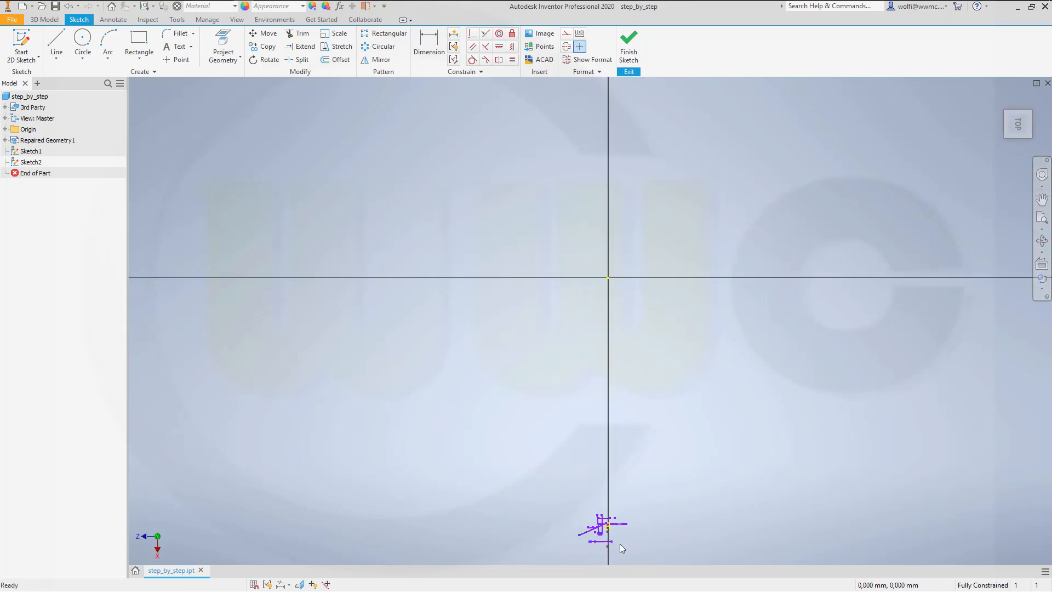
scroll(613, 548, "up", 10)
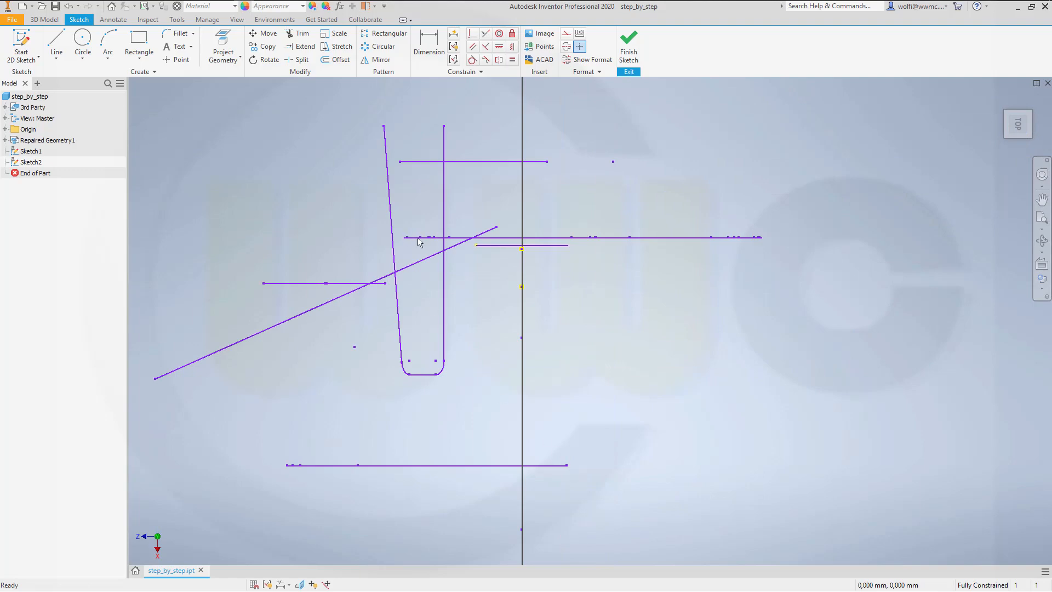
mouse_move(469, 285)
middle_mouse_down("shift")
mouse_move(495, 282)
mouse_move(447, 309)
middle_mouse_up("shift")
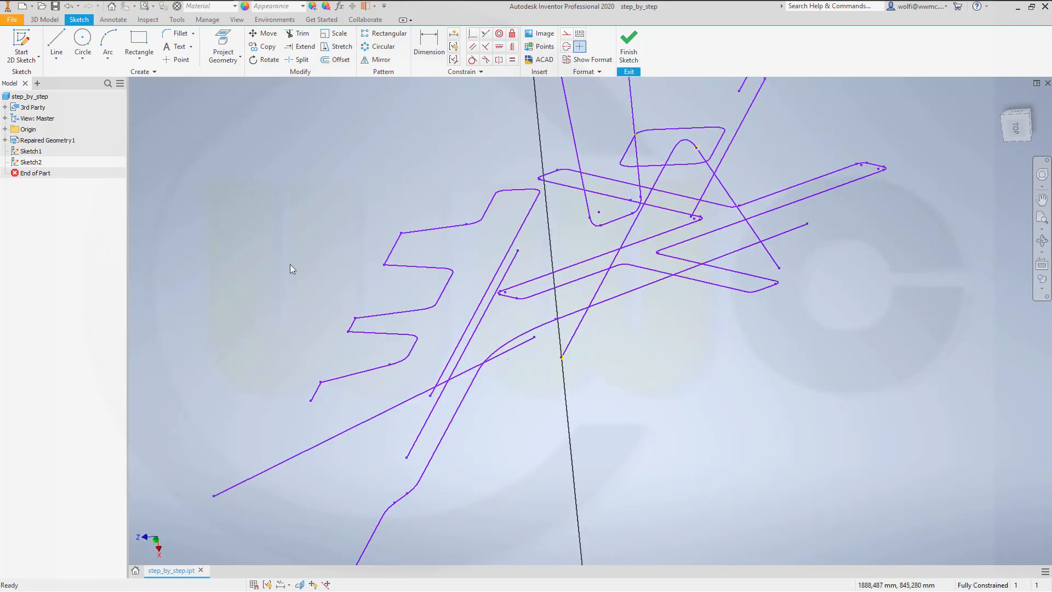
left_click(223, 48)
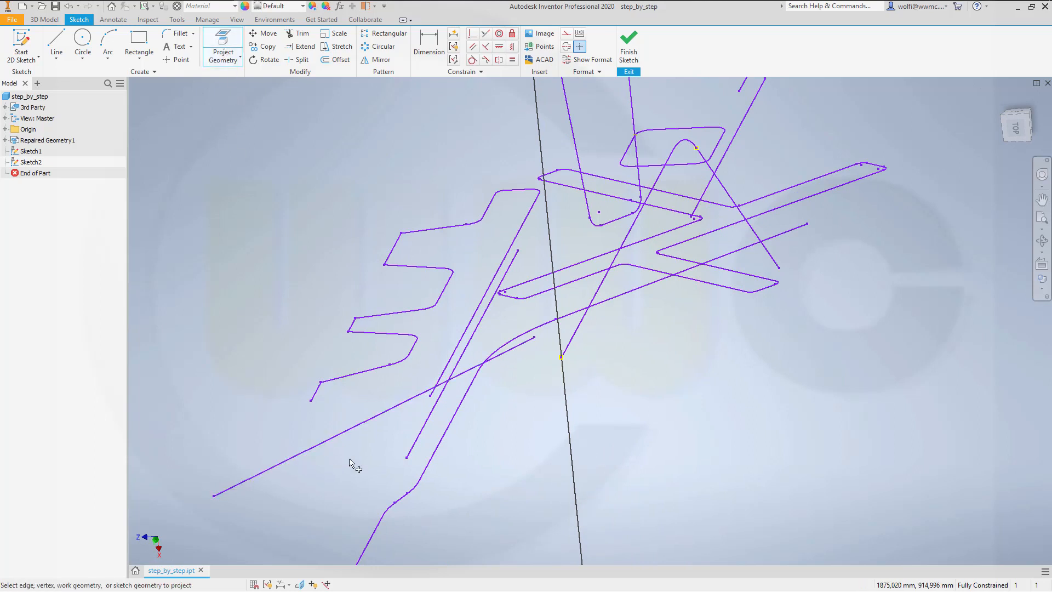
left_click(629, 49)
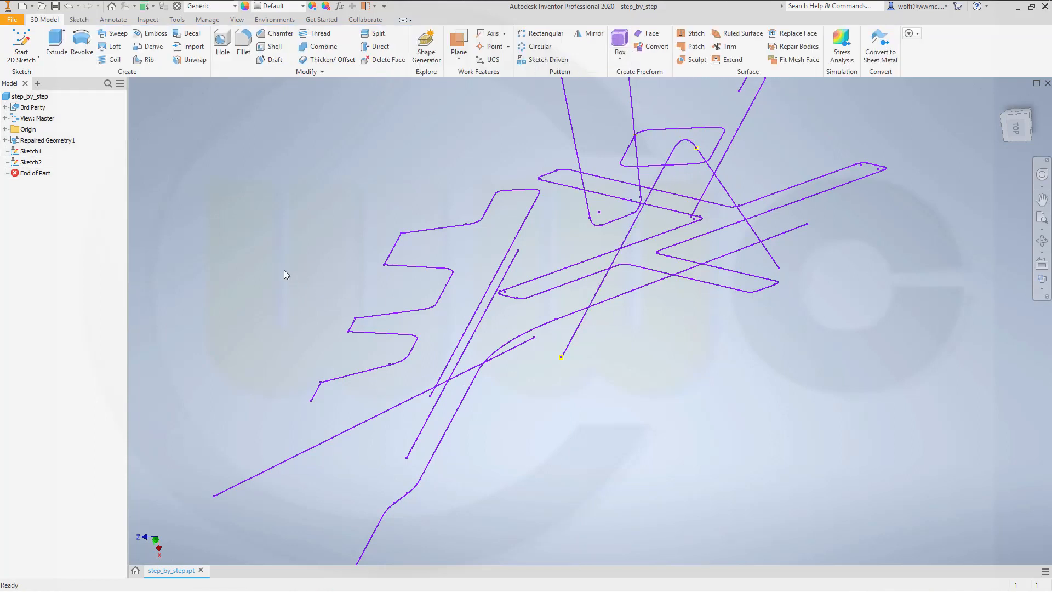
Step: Hide the repaired geometry so only the two sketches are shown
right_click(38, 141)
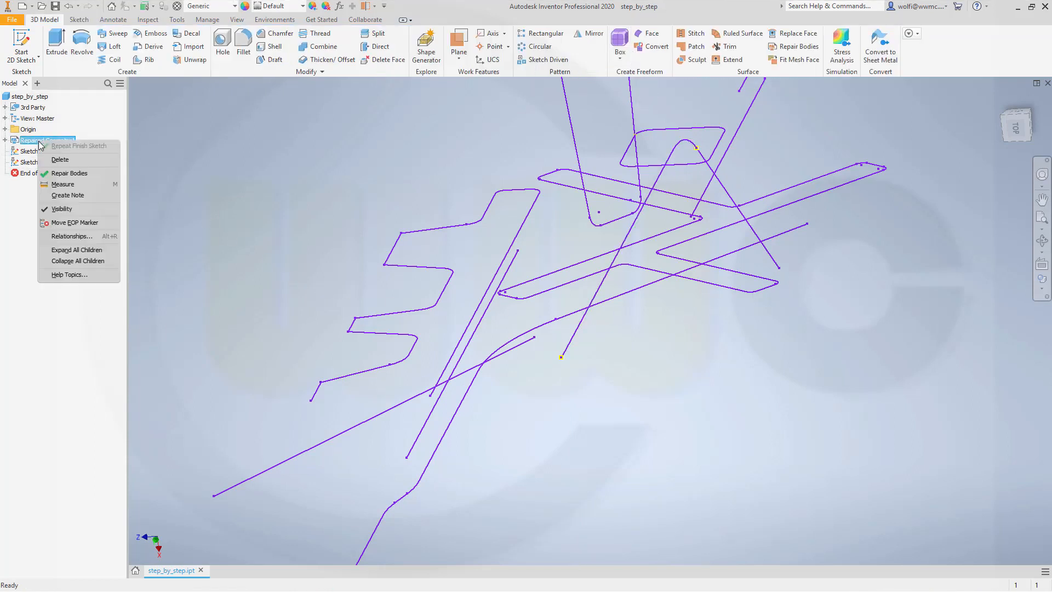
left_click(62, 209)
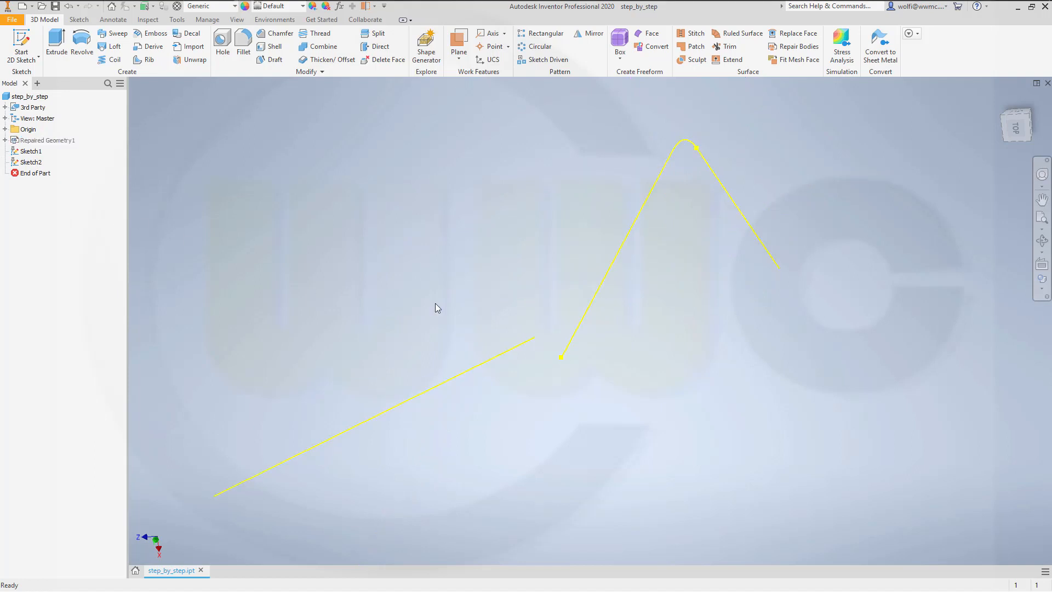
mouse_move(435, 304)
middle_mouse_down("shift")
mouse_move(664, 296)
mouse_move(735, 305)
middle_mouse_up("shift")
scroll(685, 369, "down", 5)
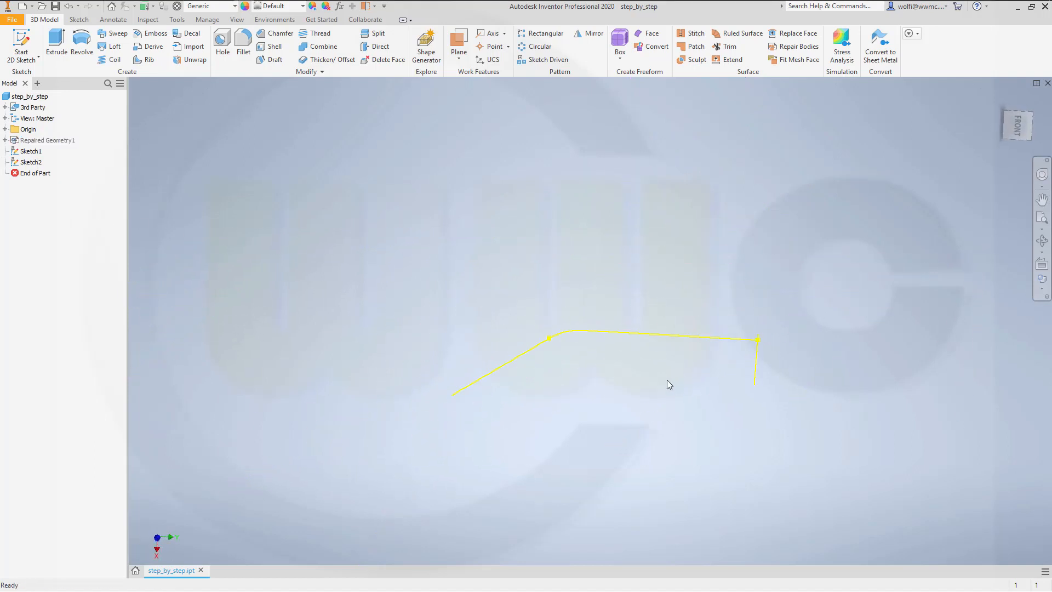
Step: Extrude the bent curve chain of the first sketch as a surface, symmetric about the sketch plane, with a distance of 420 mm
middle_click_drag(667, 382, 700, 397, "shift")
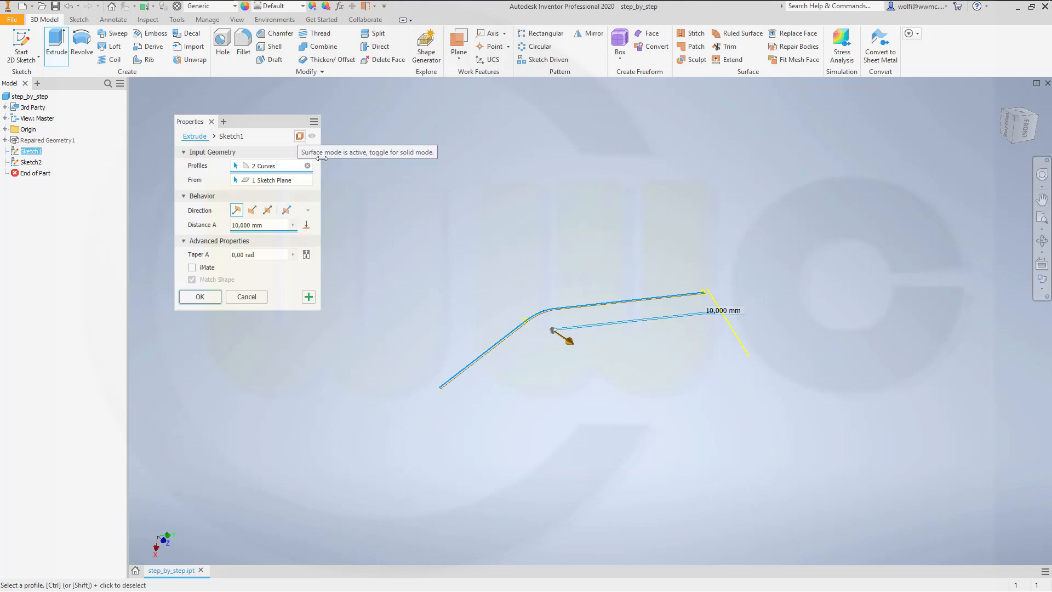
left_click(267, 211)
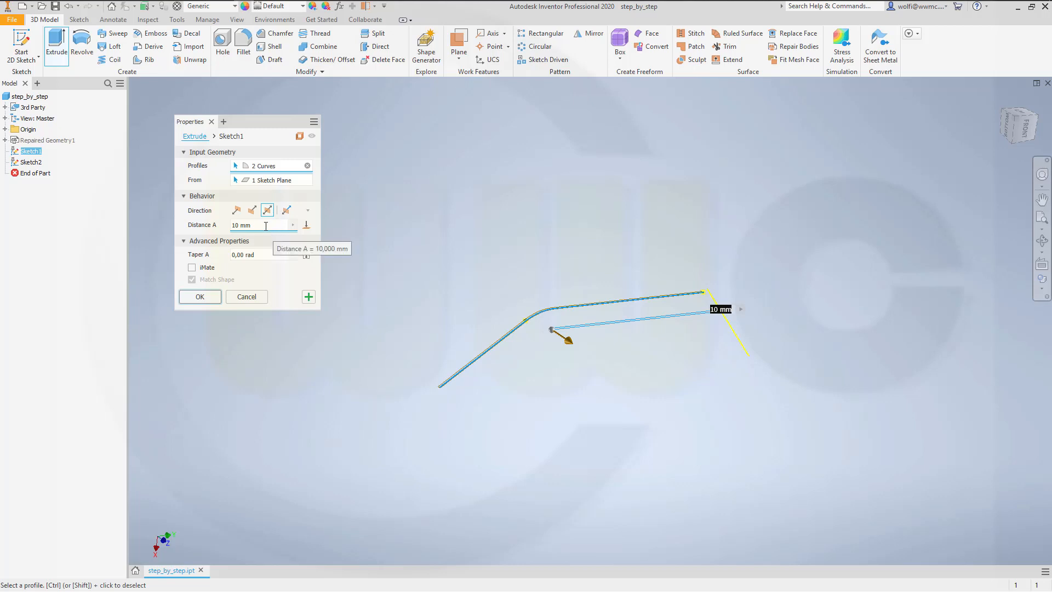
left_click(266, 225)
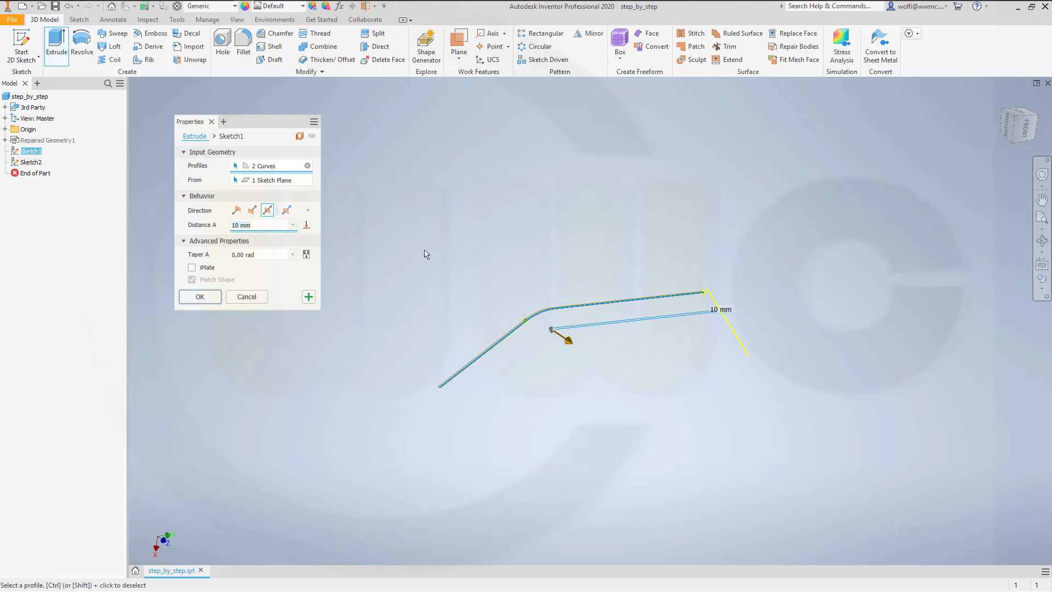
type("210")
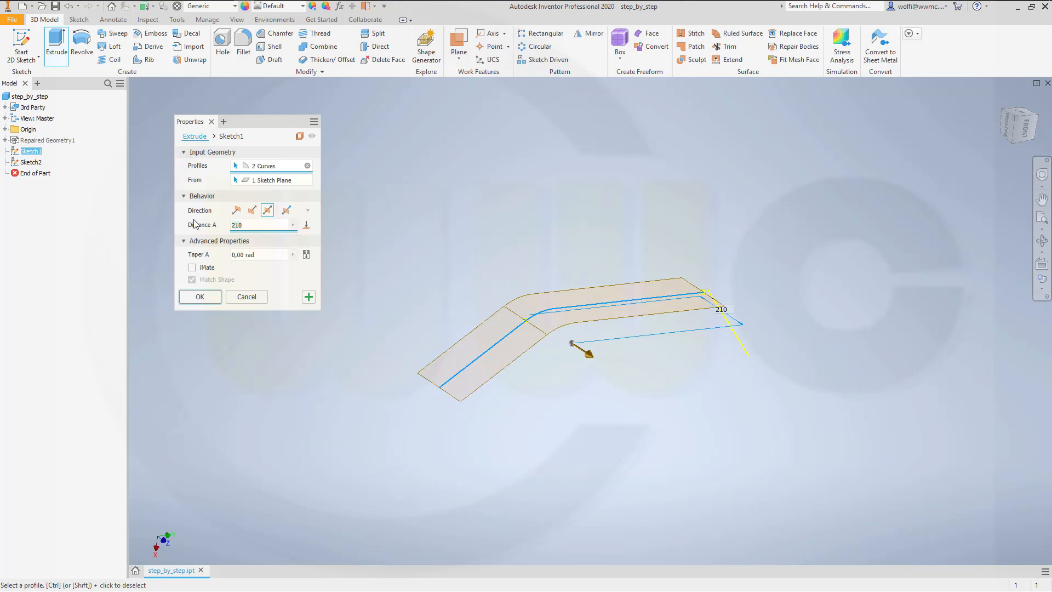
key("BackSpace")
key("BackSpace")
key("BackSpace")
type("4")
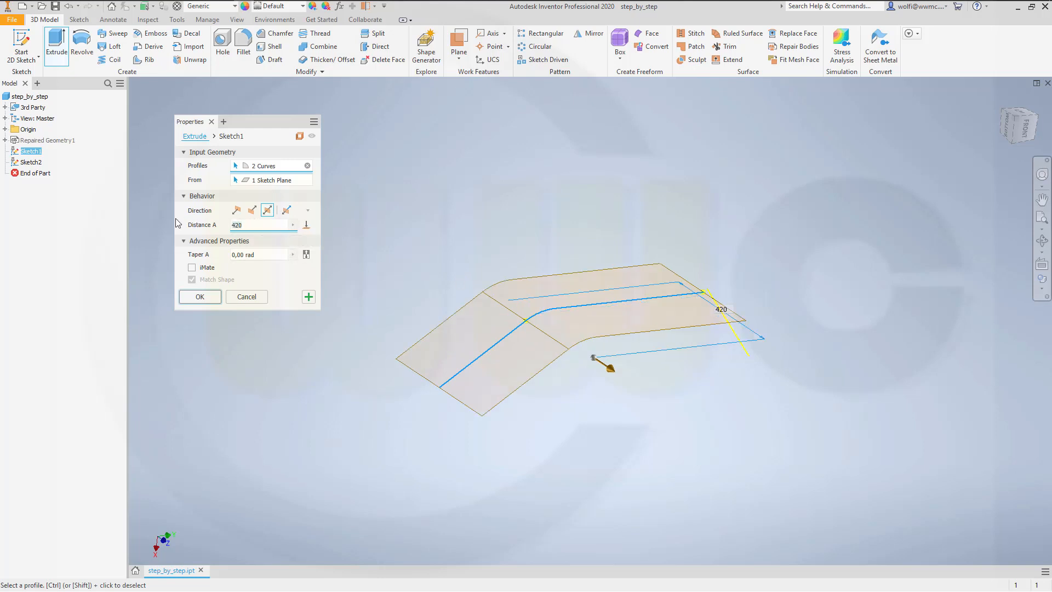
left_click(192, 301)
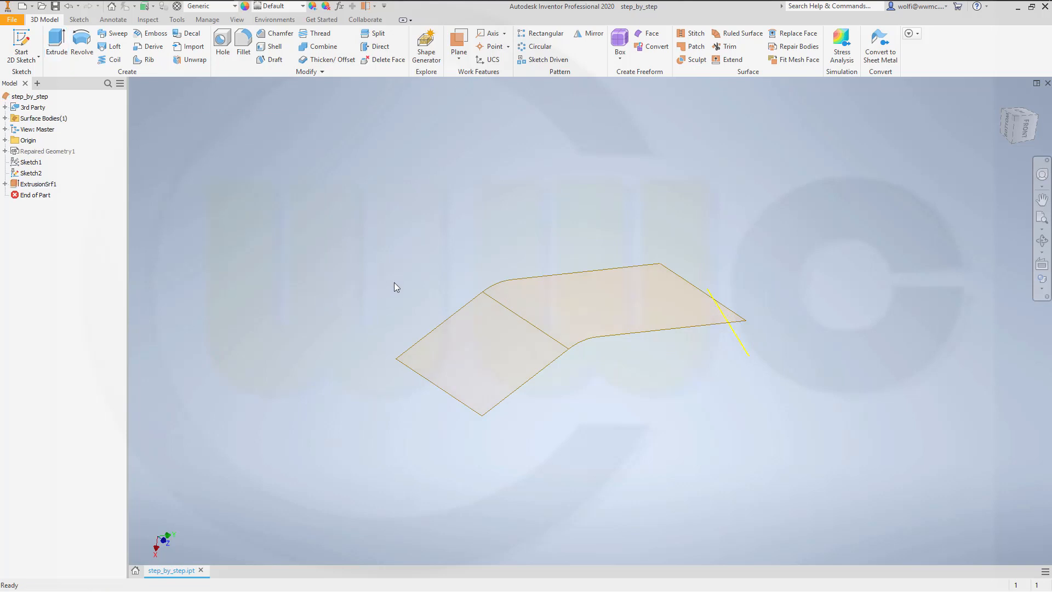
Step: Extrude the slanted line of the second sketch as a surface 700 mm in the flipped direction, across the bent surface
key("e")
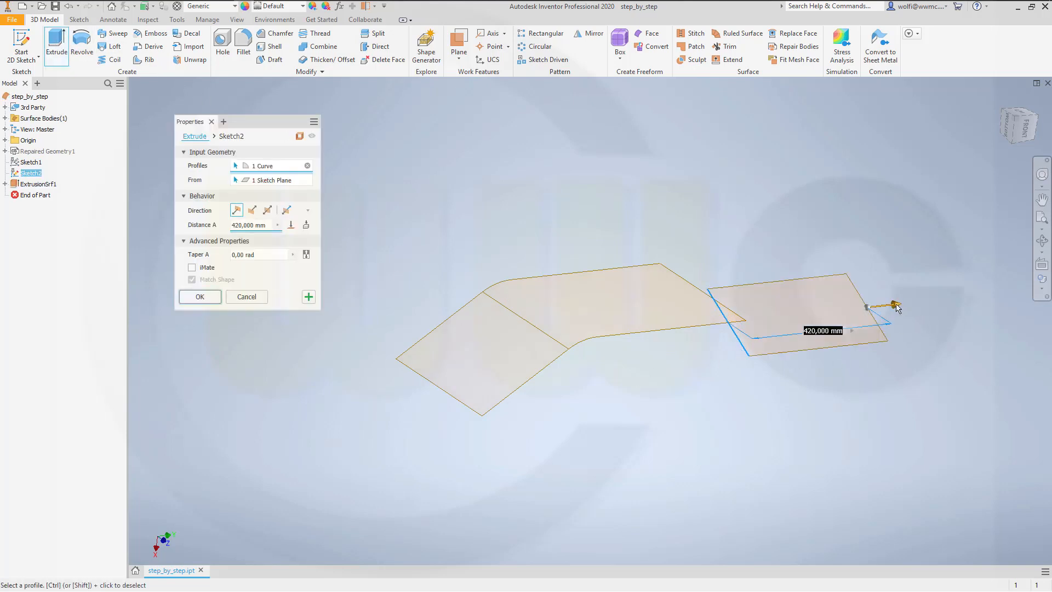
left_click_drag(897, 309, 687, 355)
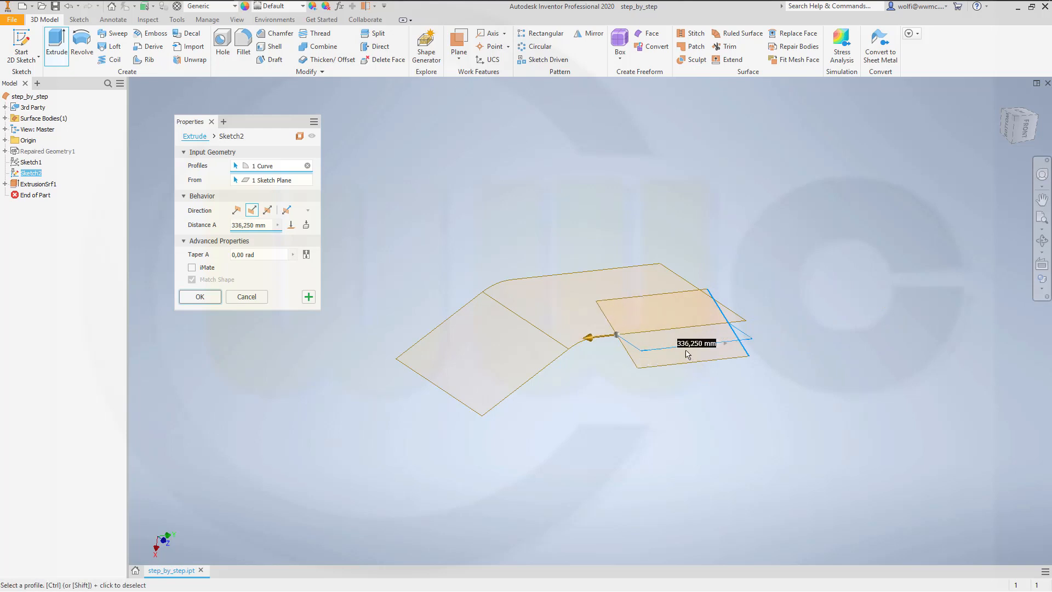
type("700")
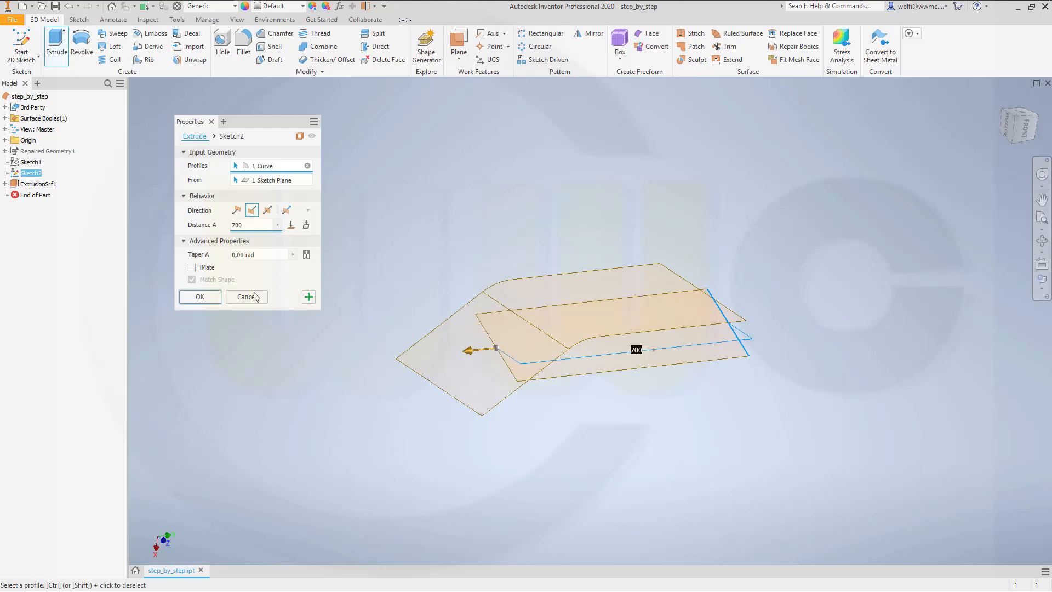
left_click(198, 296)
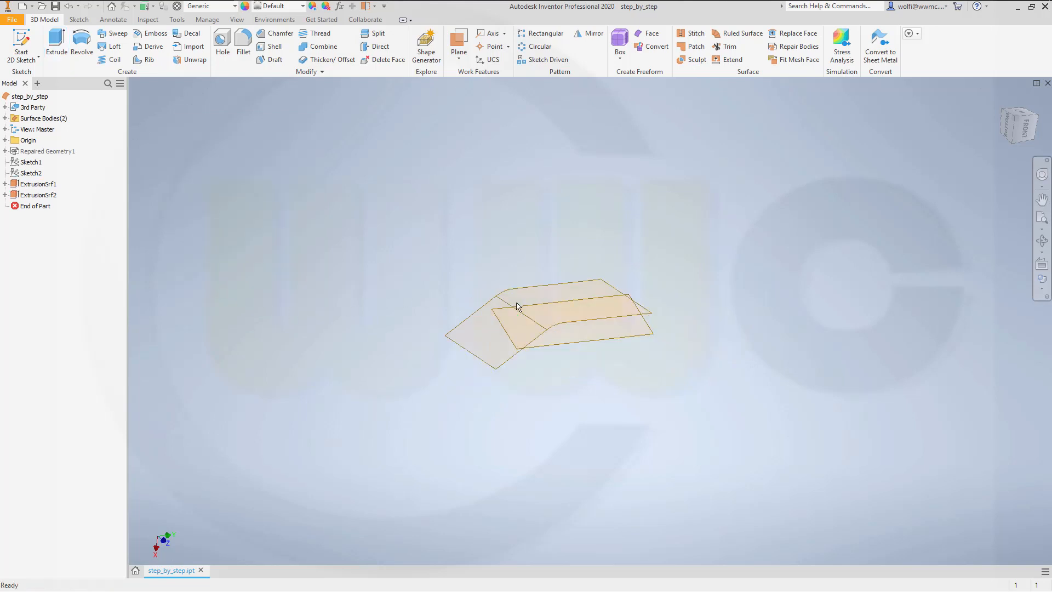
Step: Show the YZ, XZ and XY origin planes to examine their position relative to the two surfaces
scroll(526, 318, "up", 1)
middle_click_drag(587, 429, 604, 443, "shift")
middle_click_drag(664, 376, 652, 394, "shift")
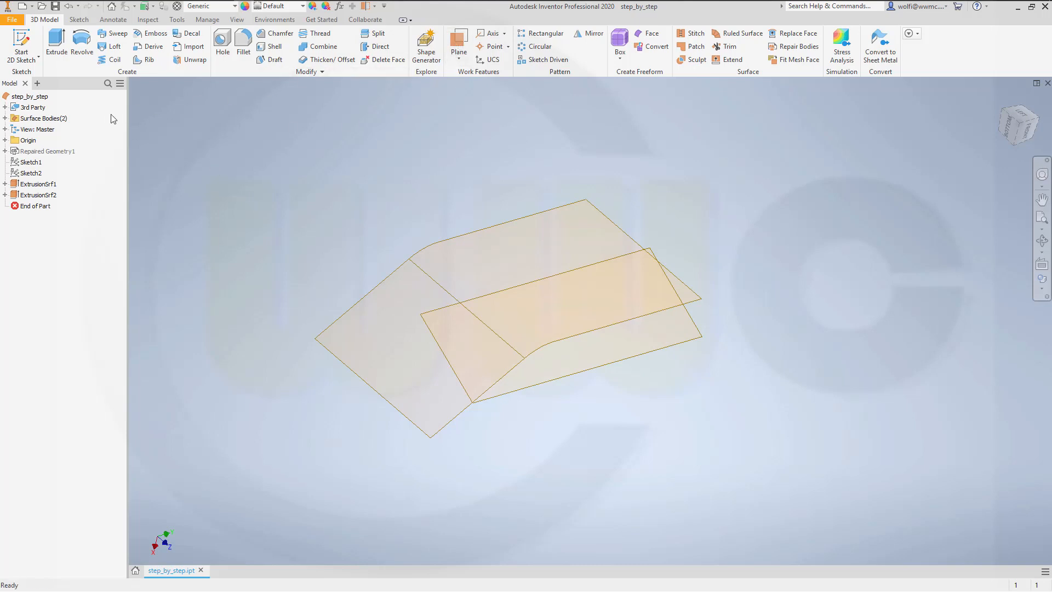
left_click(5, 141)
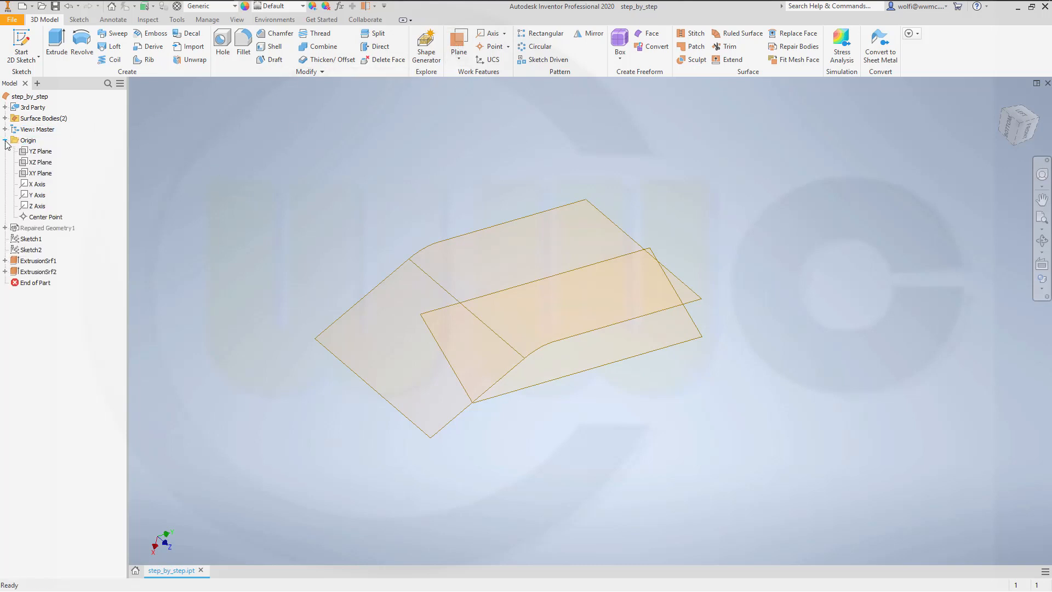
left_click(36, 152)
left_click(43, 173, "shift")
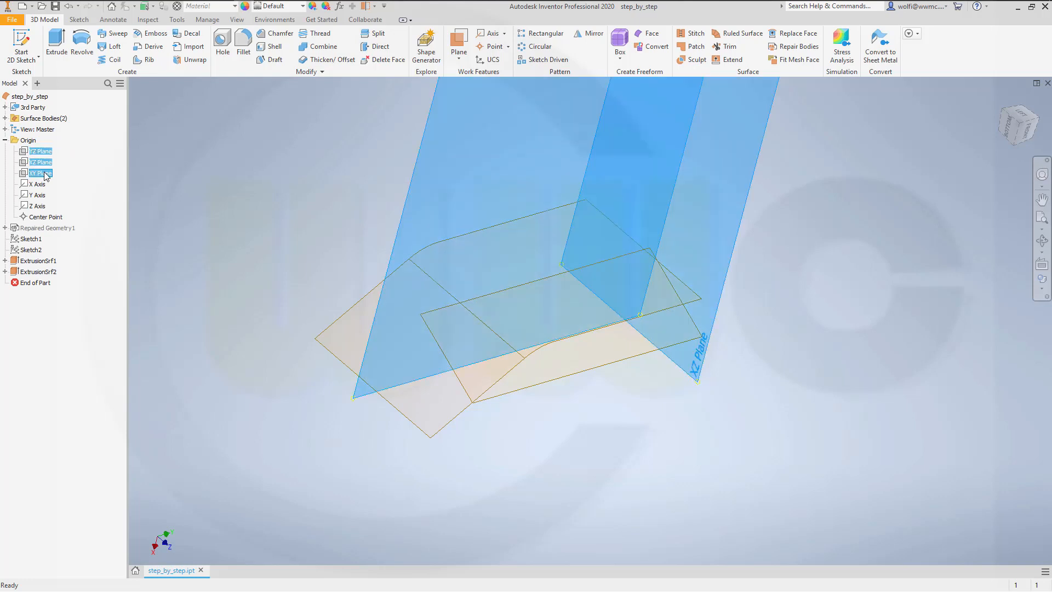
right_click(45, 174)
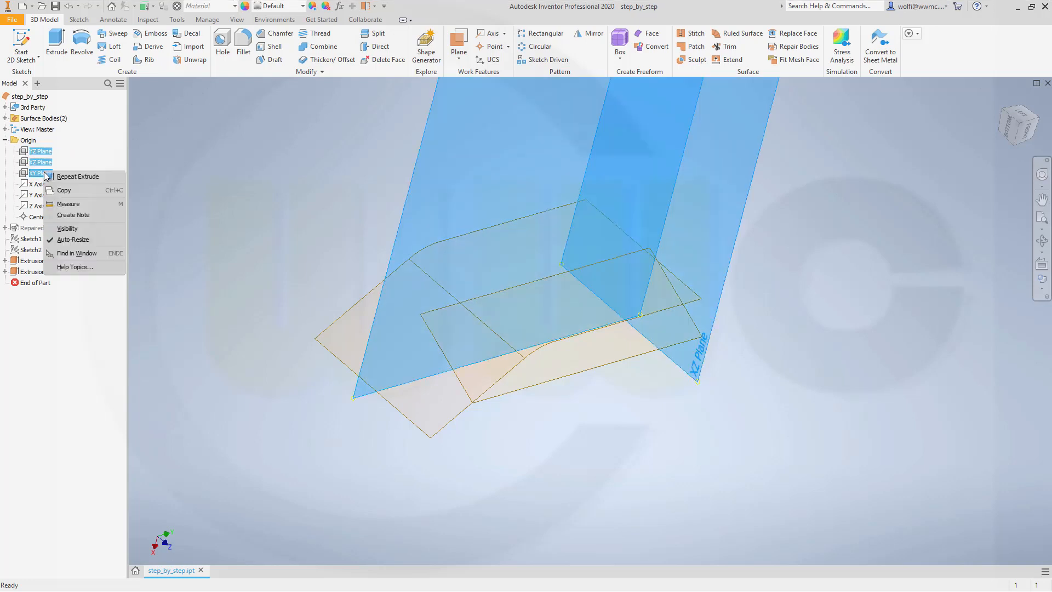
left_click(68, 229)
middle_click_drag(314, 193, 315, 216, "shift")
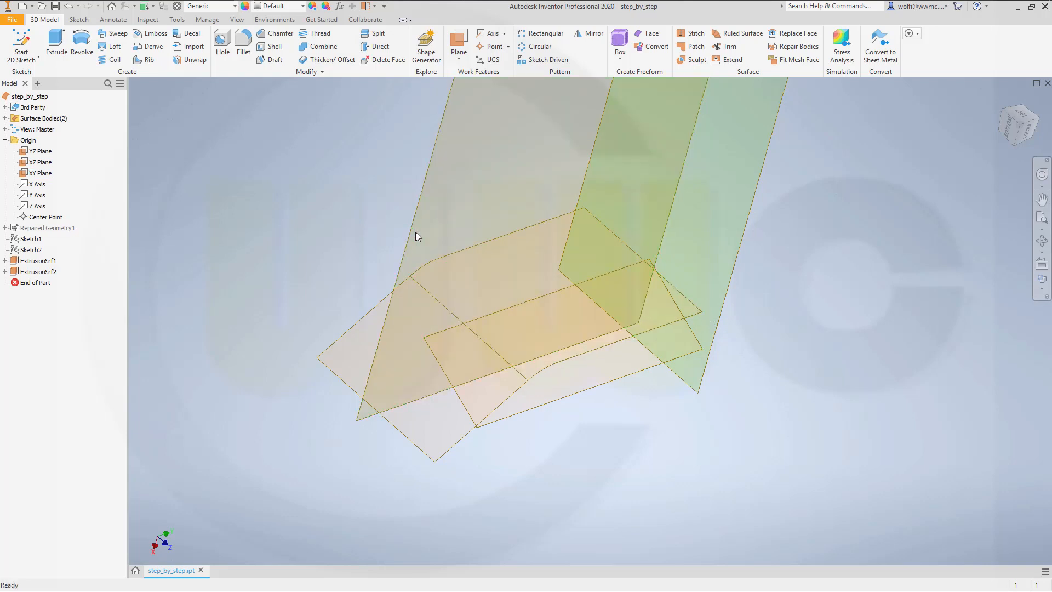
Step: Hide the three origin planes again
left_click(41, 151)
left_click(41, 173, "shift")
right_click(45, 175)
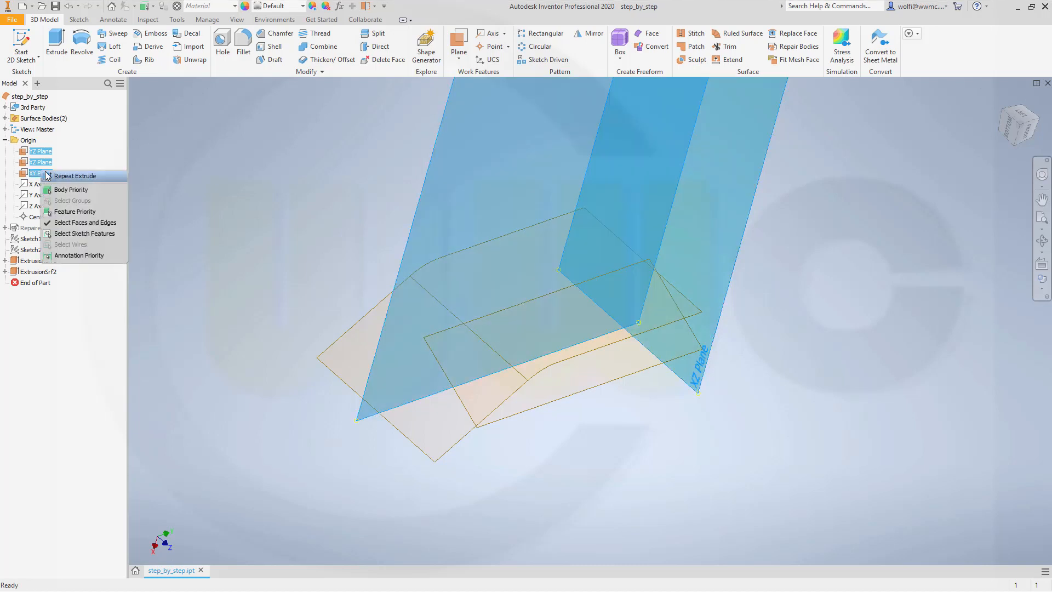
left_click(44, 162)
right_click(44, 162)
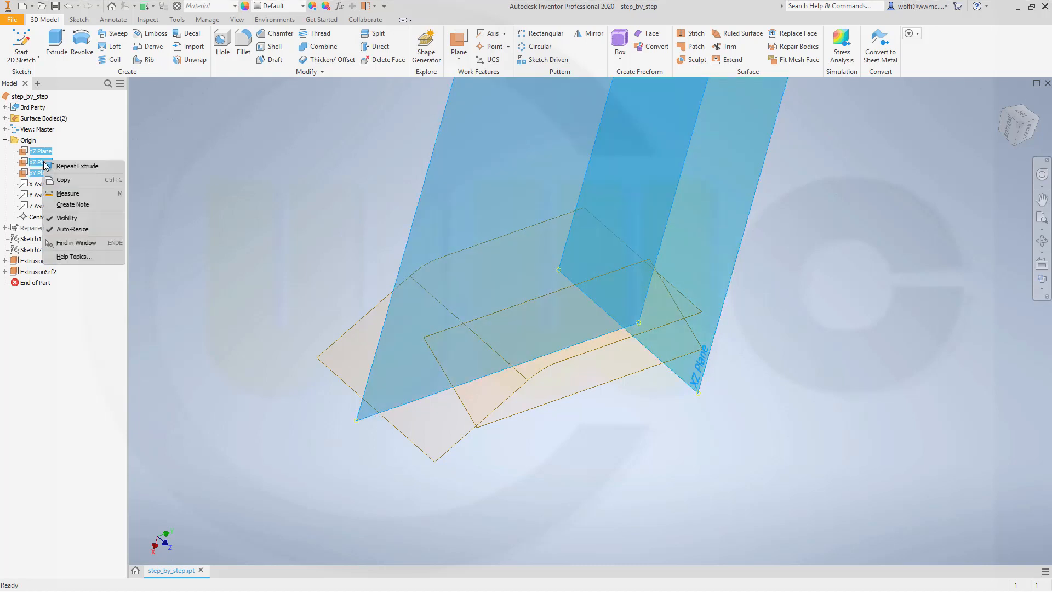
left_click(68, 218)
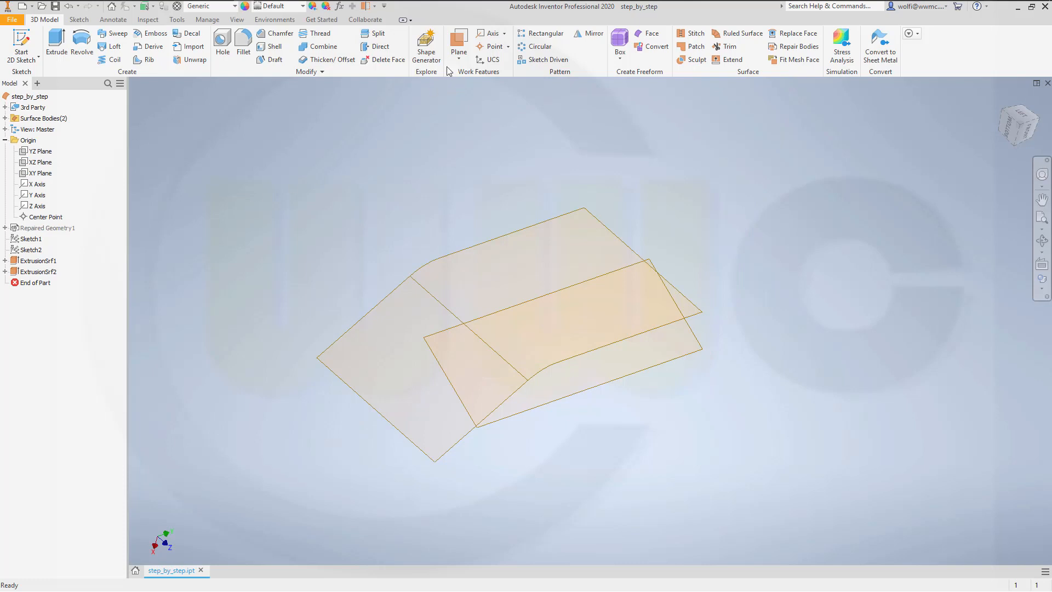
Step: Create a work plane parallel to the XY origin plane through the front end corner of the bent surface
left_click(459, 44)
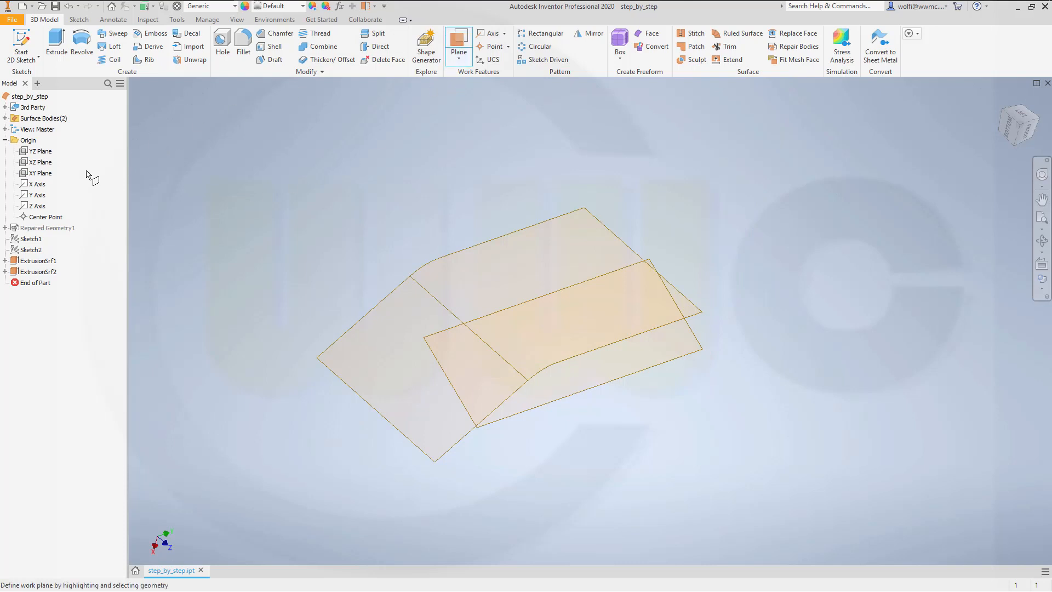
left_click(41, 173)
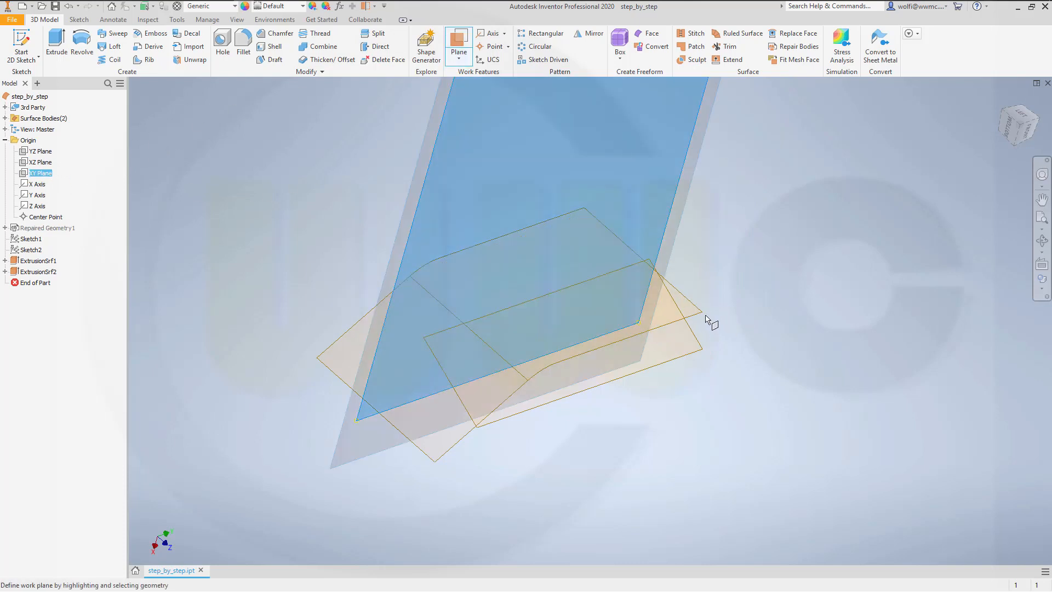
left_click(703, 313)
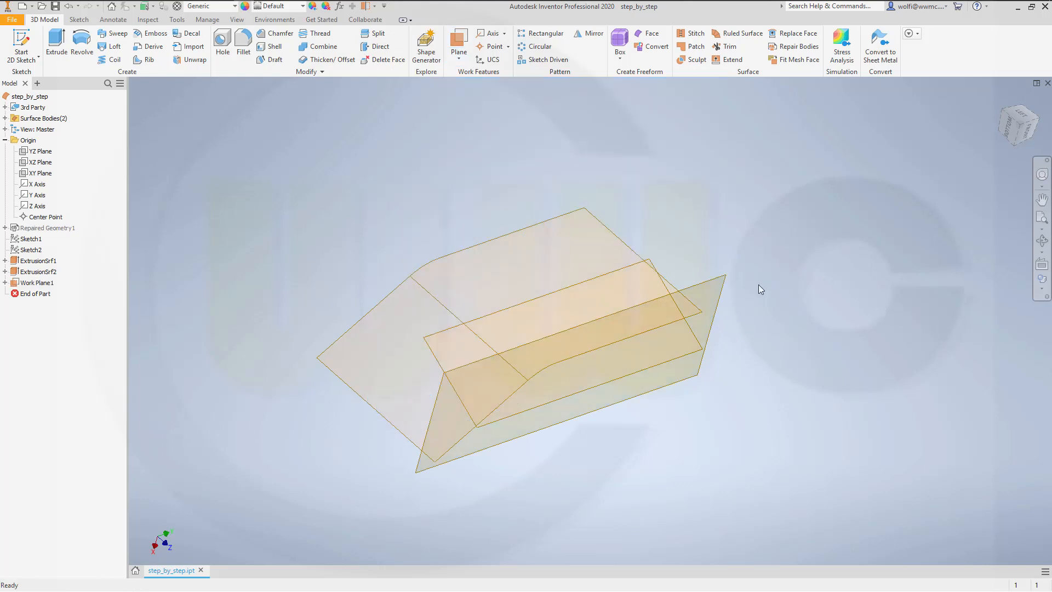
Step: Trim the slanted surface with the new work plane, removing the narrow strip beyond the plane
middle_click_drag(745, 330, 758, 354, "shift")
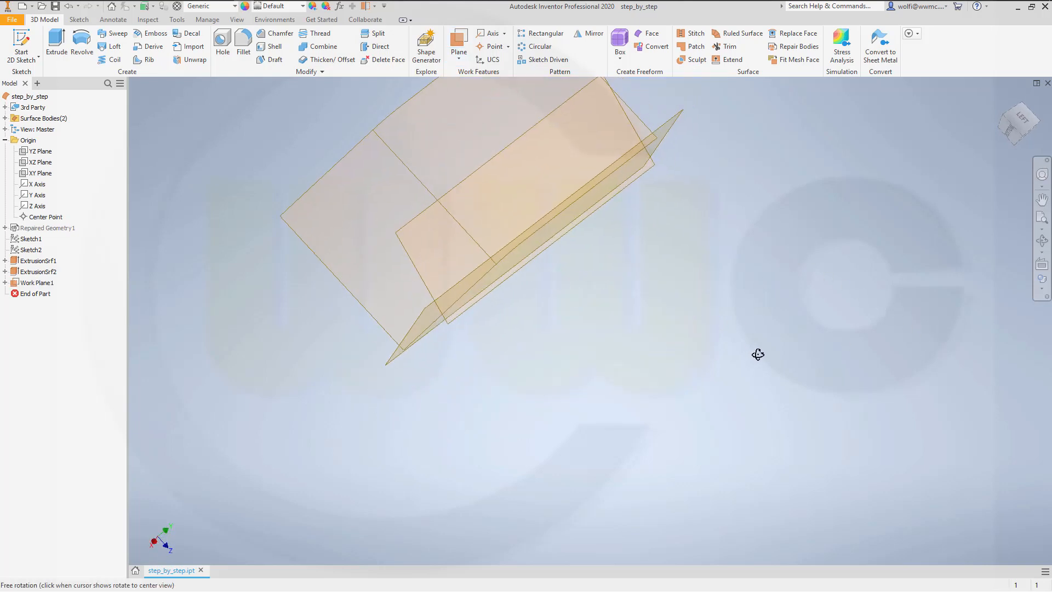
middle_click_drag(709, 330, 743, 399)
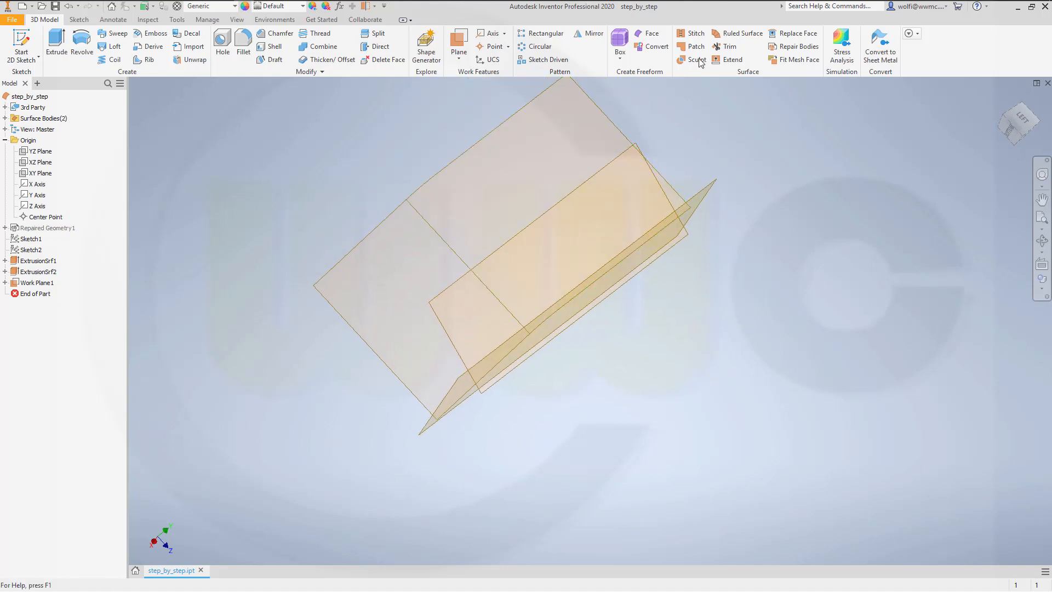
left_click(726, 46)
middle_click_drag(714, 371, 695, 353, "shift")
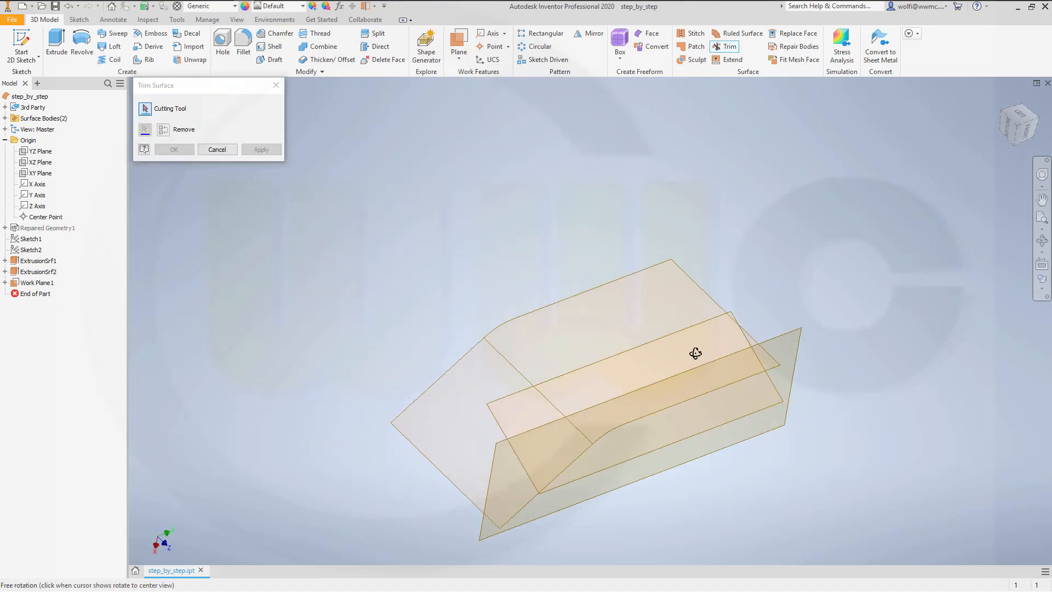
left_click(490, 472)
left_click(770, 403)
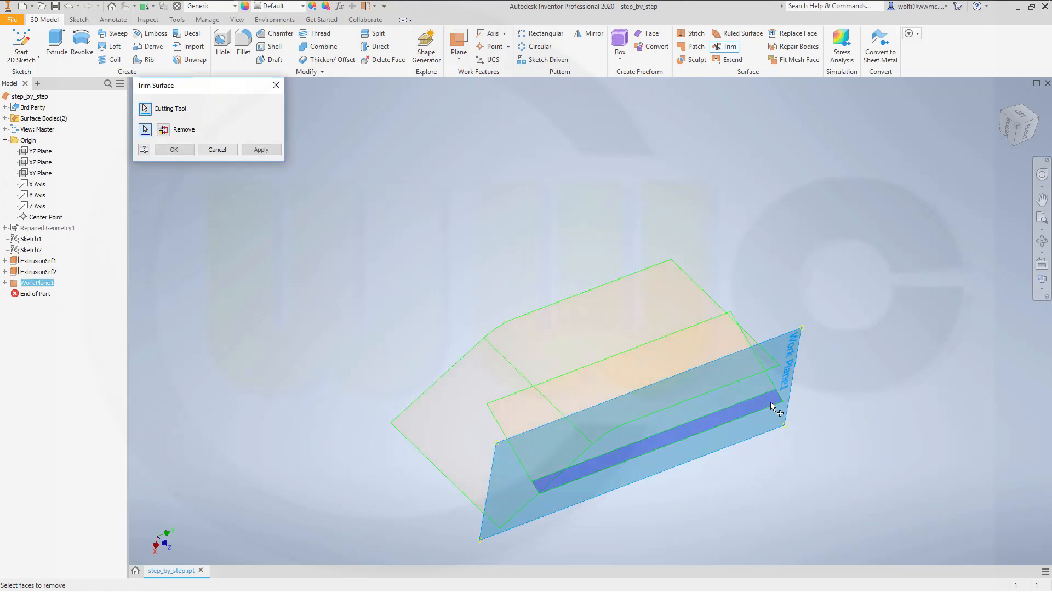
left_click(187, 146)
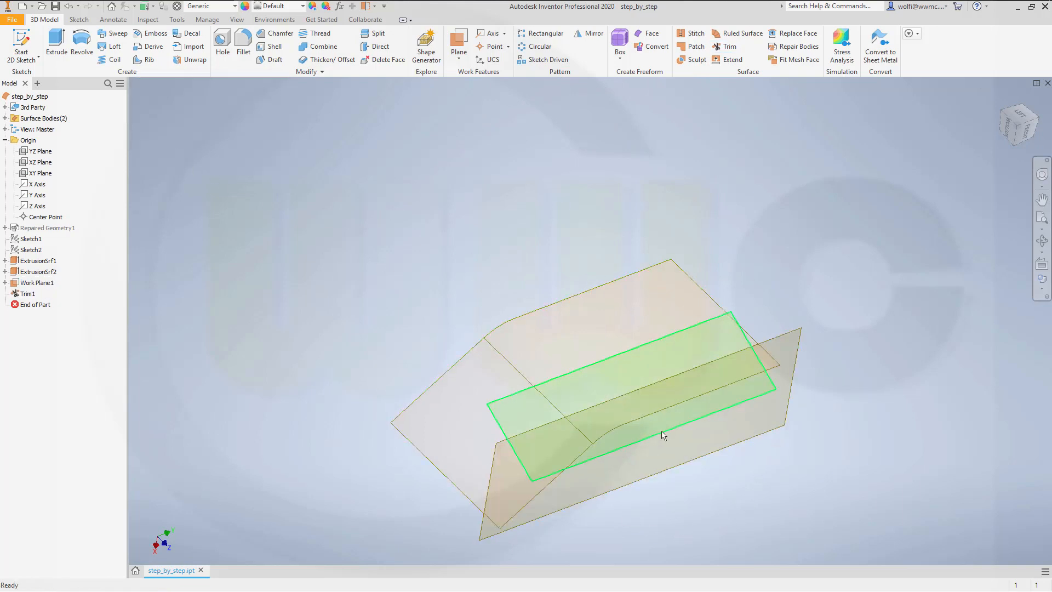
Step: Hide the work plane used for trimming
scroll(807, 485, "down", 5)
scroll(751, 454, "up", 5)
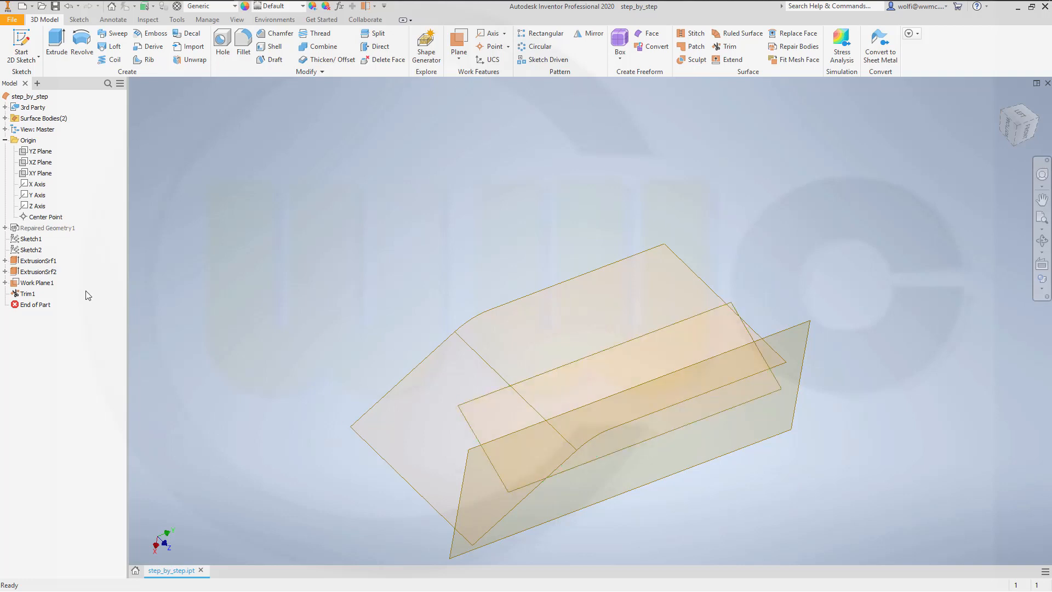
right_click(45, 283)
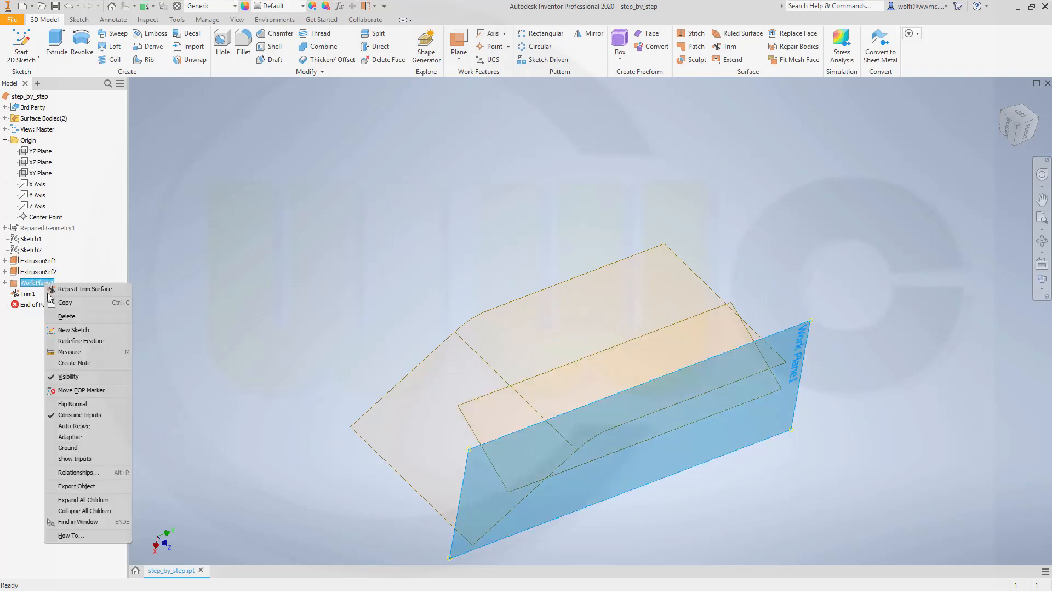
left_click(54, 378)
scroll(586, 483, "down", 3)
scroll(608, 489, "up", 4)
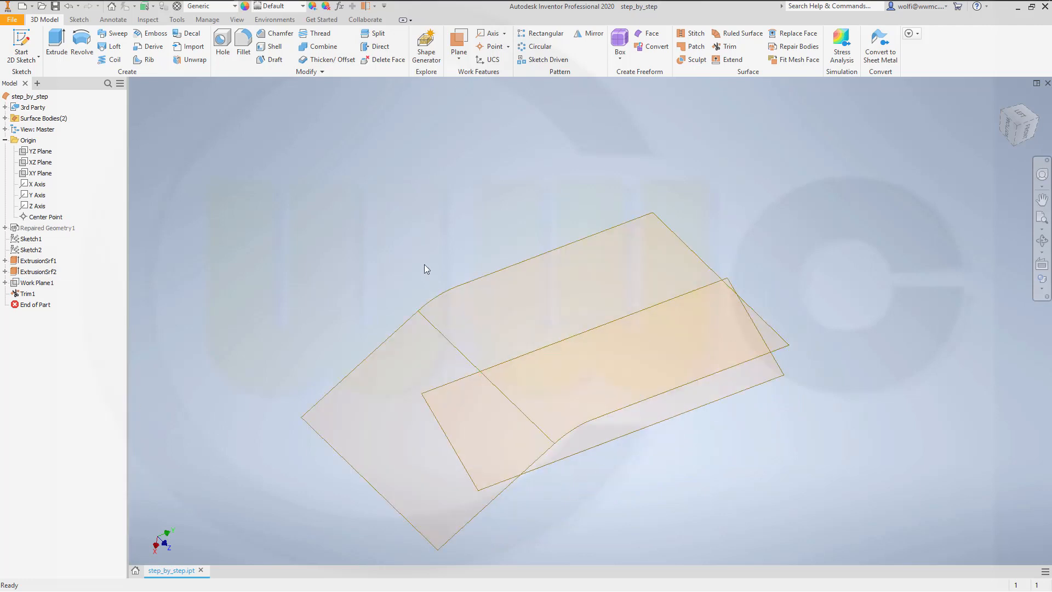
Step: Trim the slanted surface with the bent surface as cutting tool, removing the part that projects past the bent surface
left_click(727, 47)
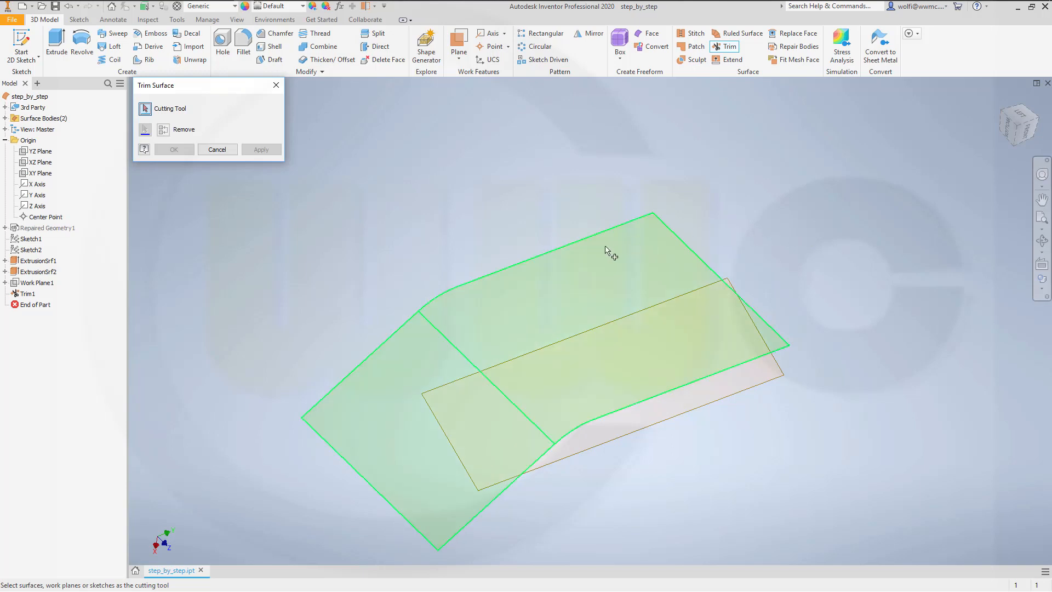
left_click(584, 285)
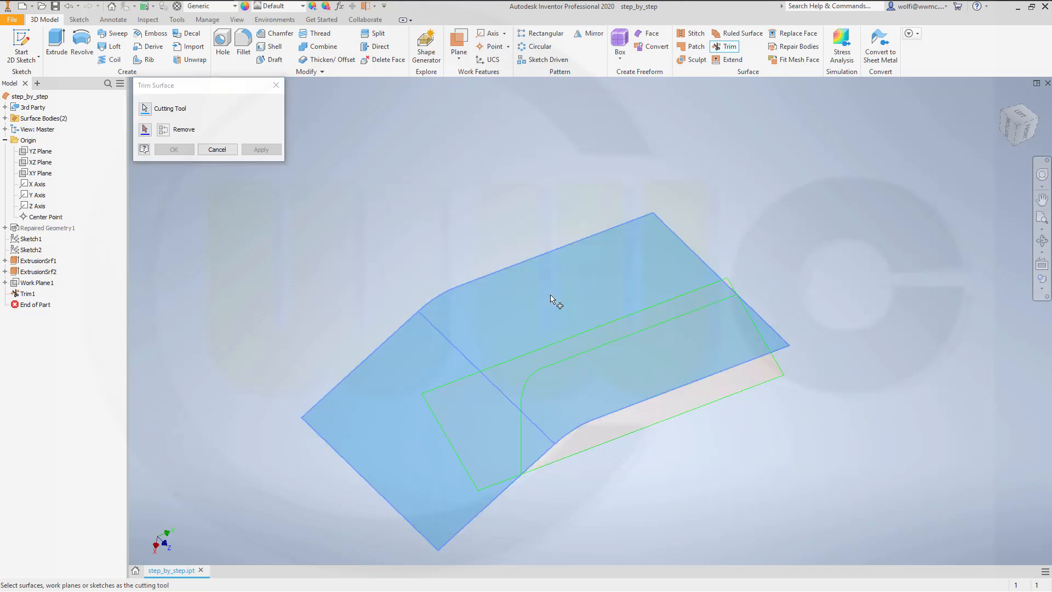
left_click(481, 399)
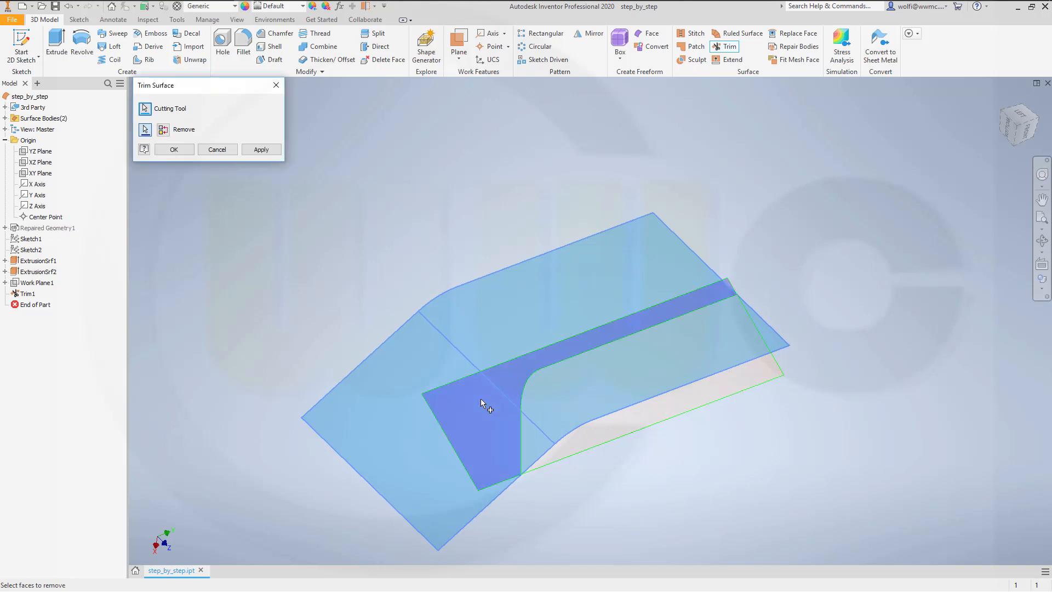
left_click(251, 150)
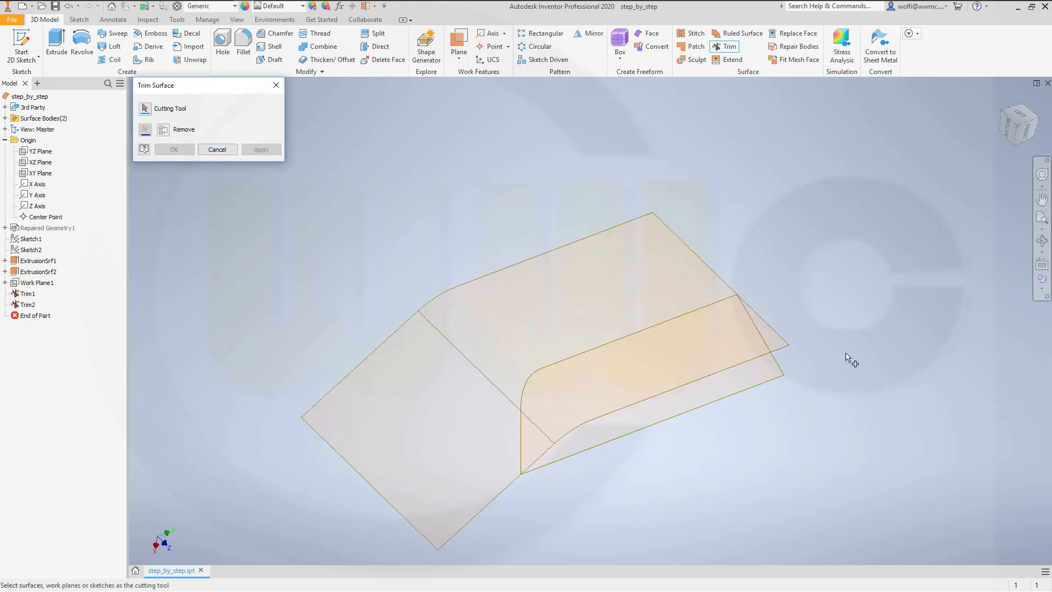
Step: Trim the bent surface with the slanted surface as cutting tool, removing the strip outside their intersection
left_click(700, 393)
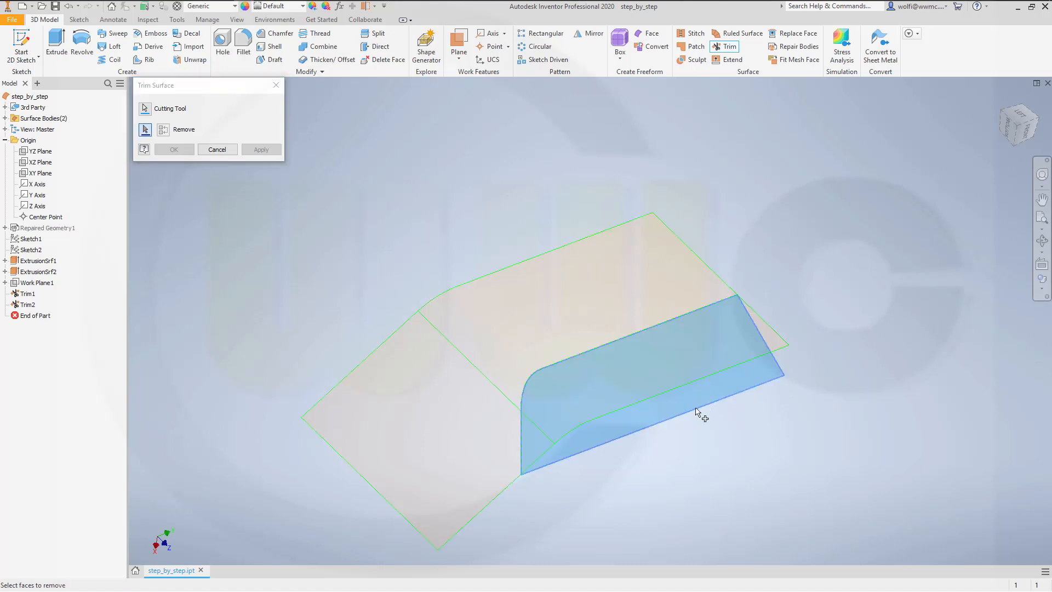
left_click(781, 345)
left_click(173, 151)
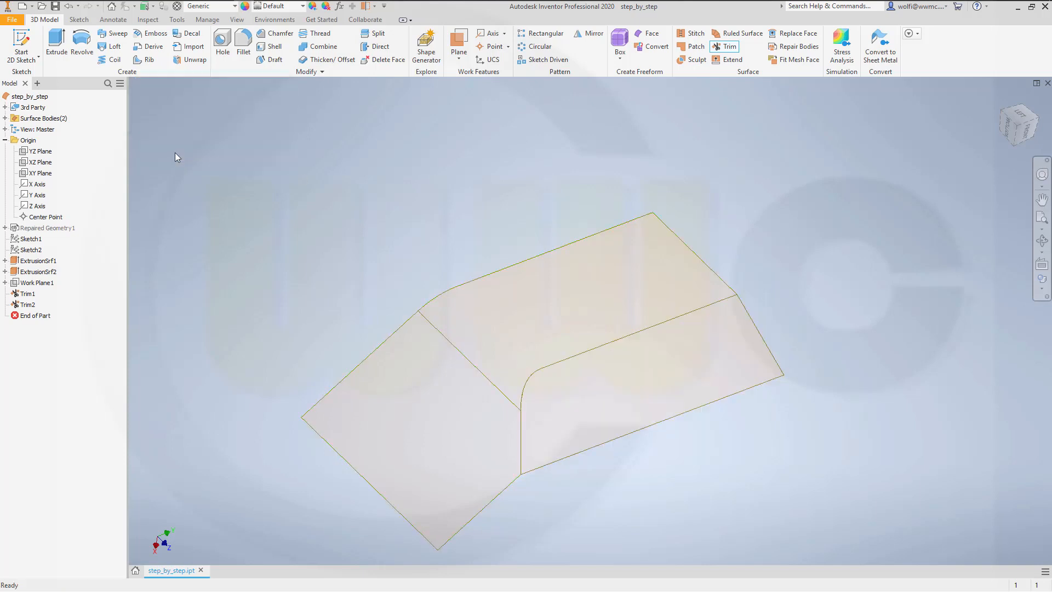
Step: Stitch the bent surface and the slanted surface into one surface body with a maximum tolerance of 0.254 mm
middle_click_drag(386, 275, 481, 227)
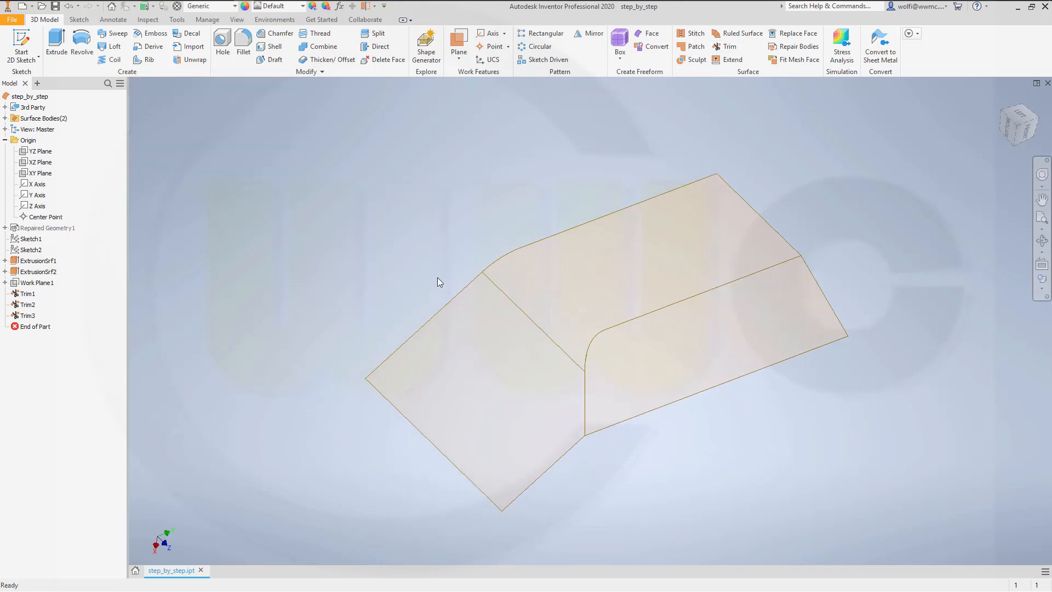
middle_click_drag(437, 279, 415, 267, "shift")
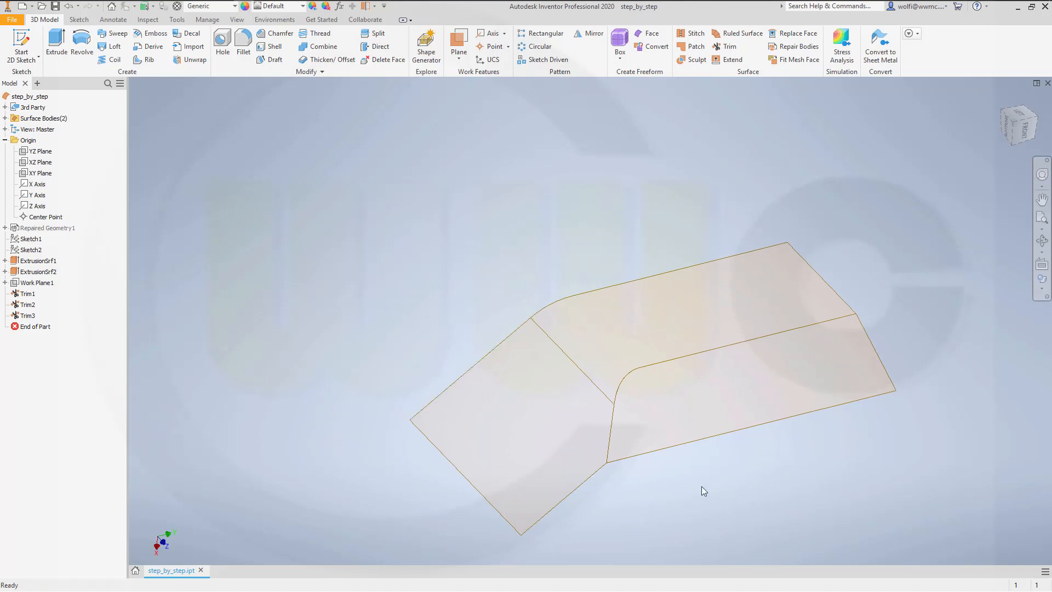
scroll(701, 486, "up", 1)
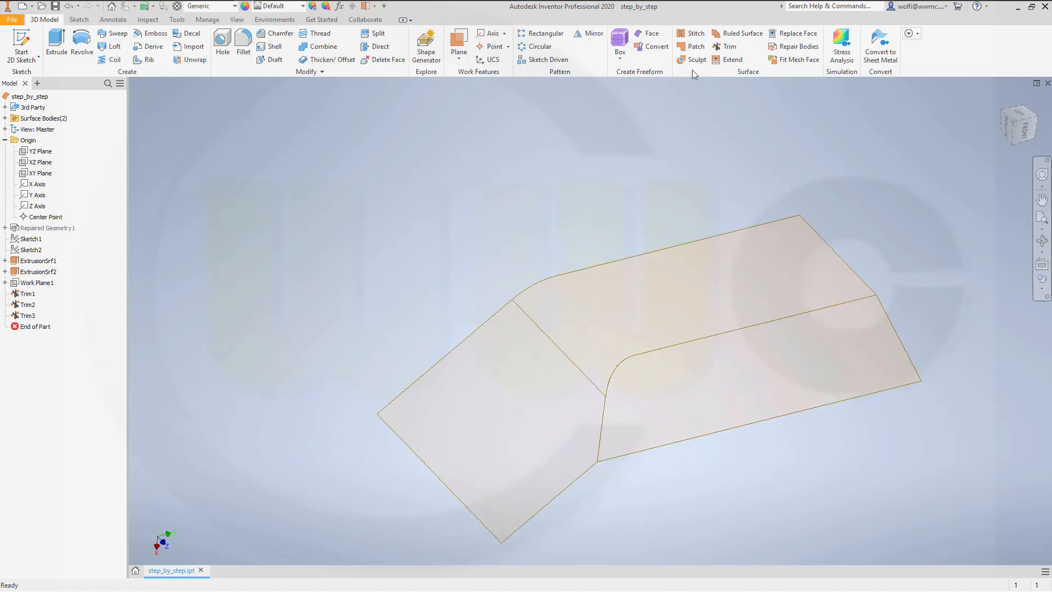
left_click(693, 34)
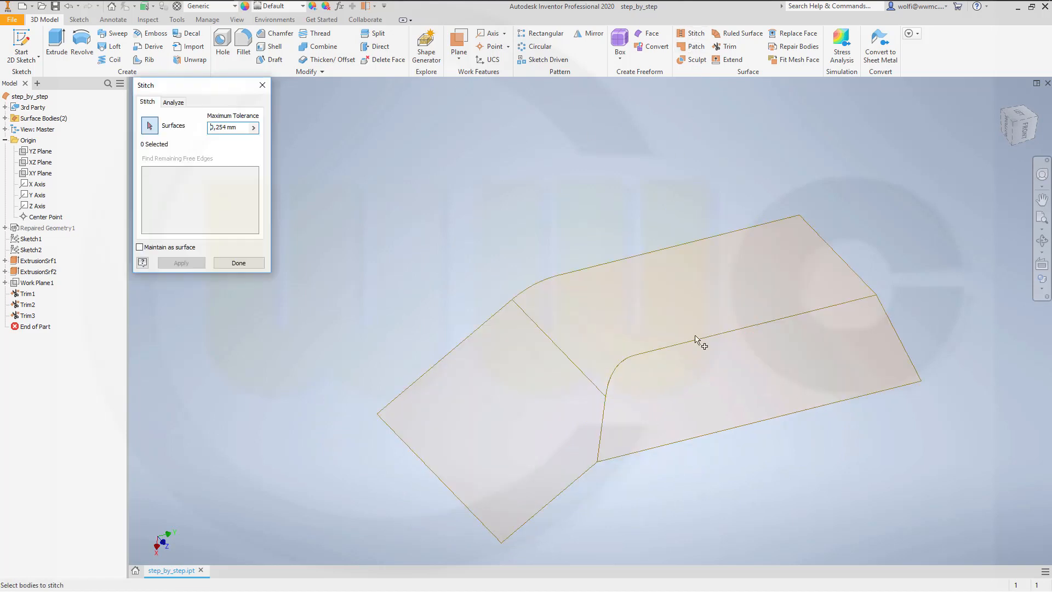
left_click(696, 393)
left_click(622, 328)
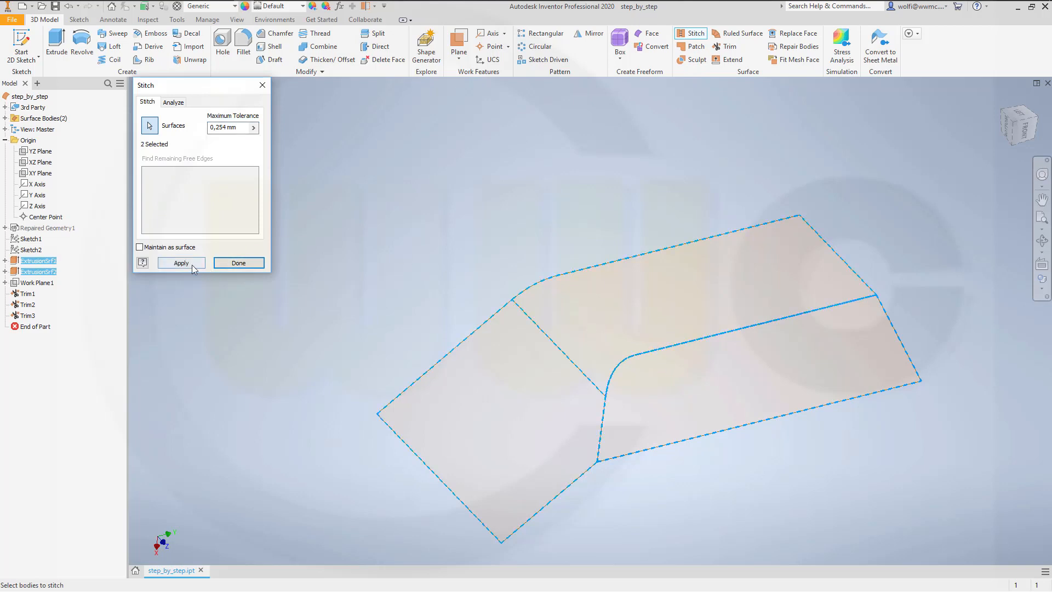
left_click(182, 263)
left_click(234, 265)
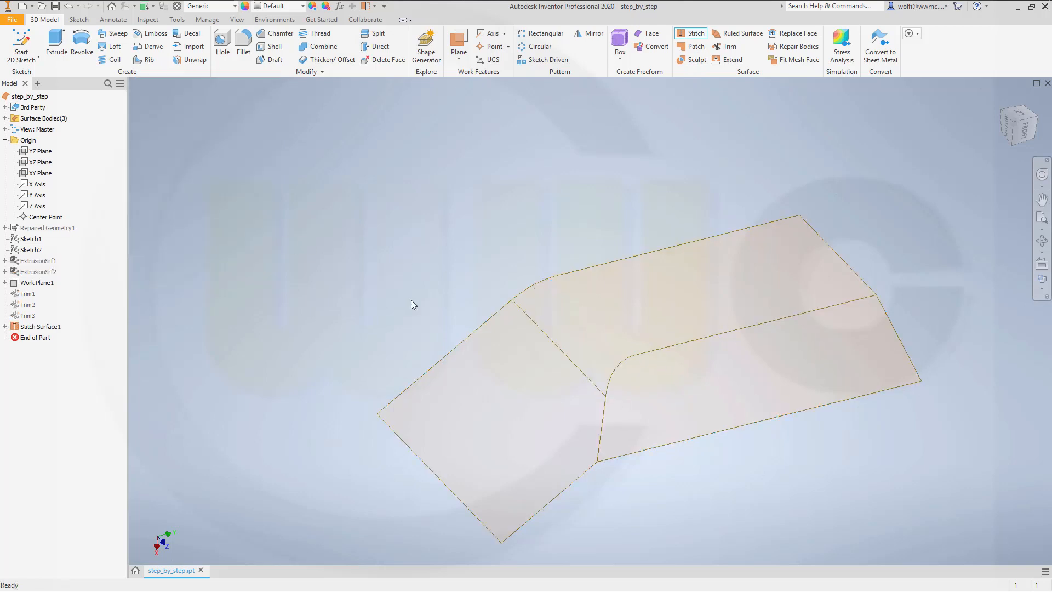
Step: Start a new 2D sketch on the YZ plane of the origin
scroll(713, 451, "up", 3)
scroll(710, 445, "down", 4)
scroll(710, 446, "up", 3)
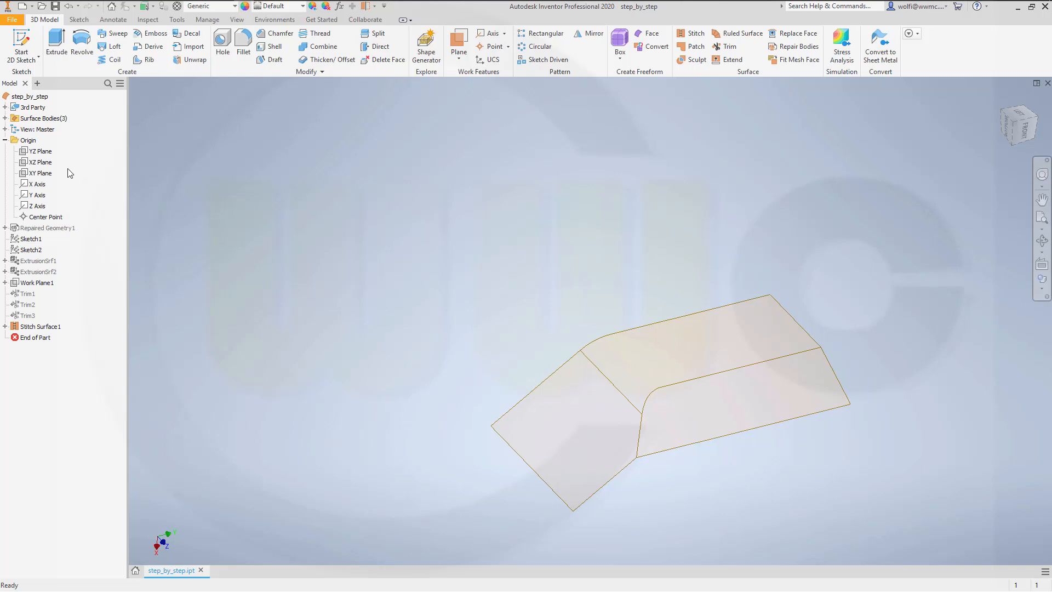
left_click(41, 154)
left_click(21, 44)
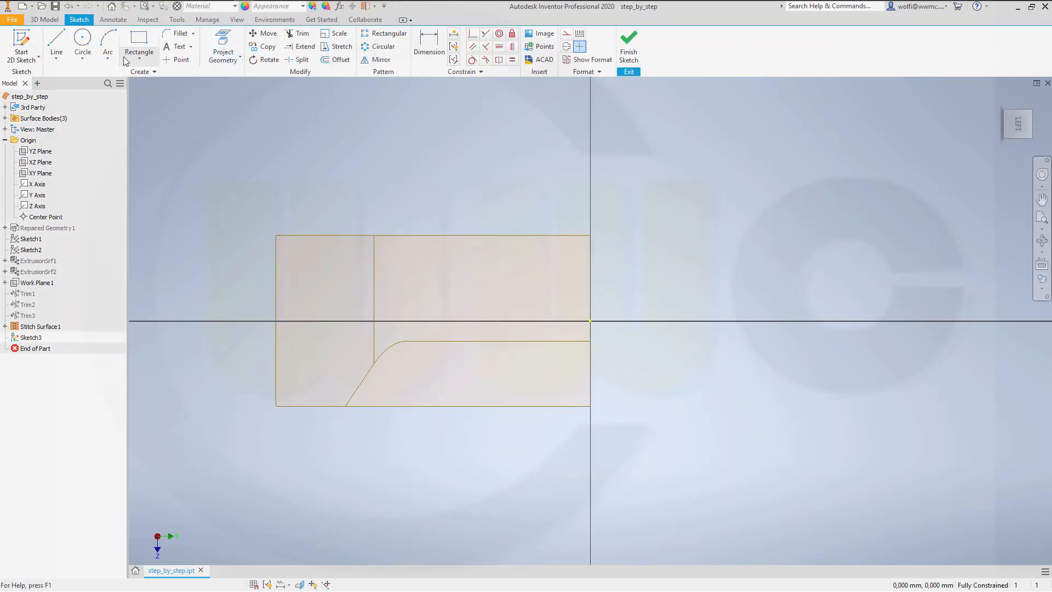
Step: Sketch a closed five-sided profile across the bend, with a lower edge about 98 mm long and a slanted corner edge about 121 mm long
left_click(57, 44)
scroll(253, 362, "up", 3)
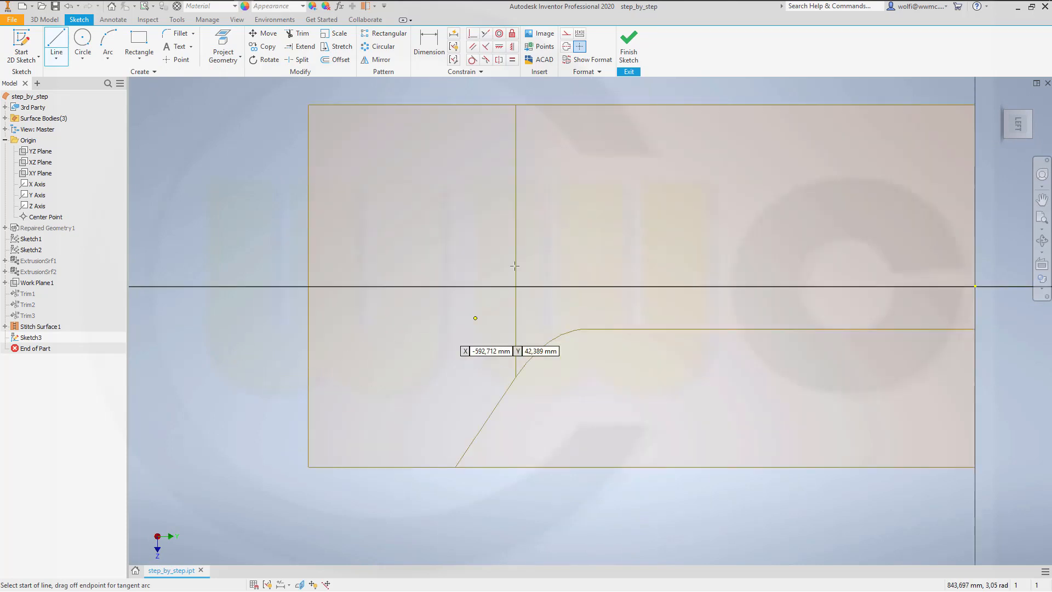
left_click(436, 226)
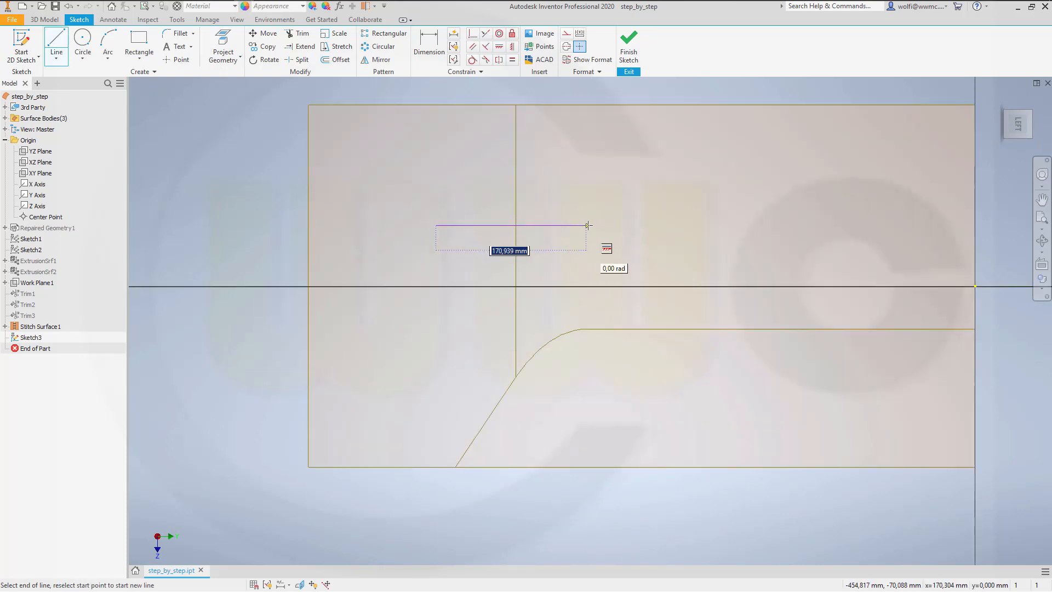
left_click(604, 225)
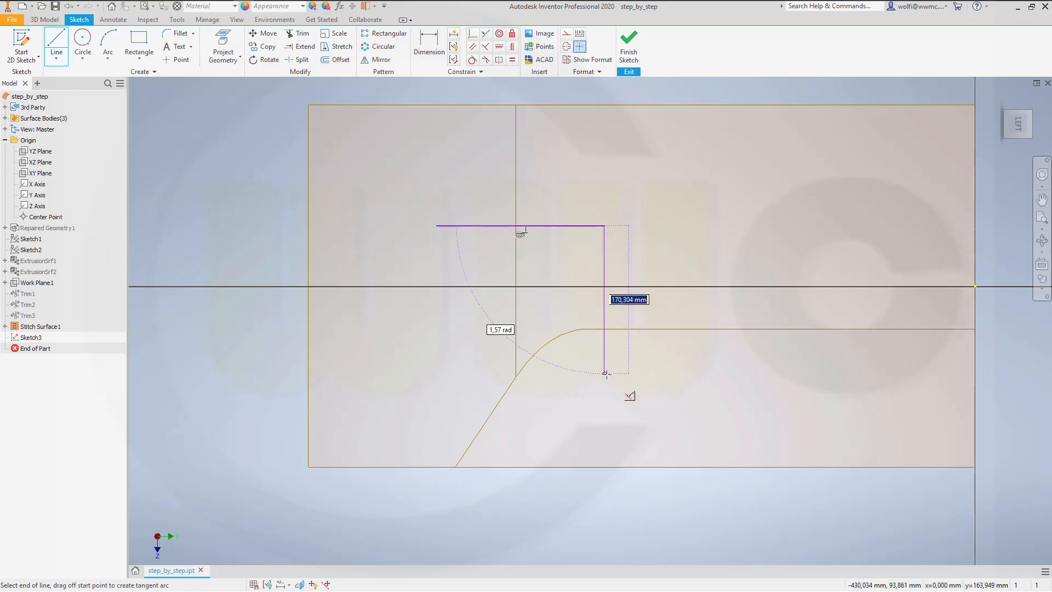
left_click(604, 427)
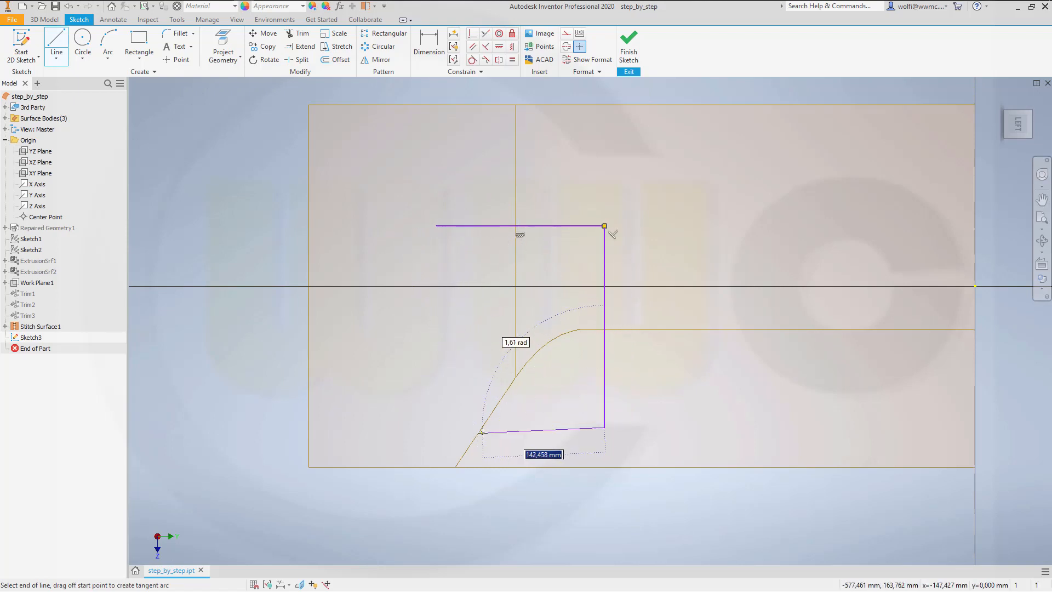
left_click(521, 427)
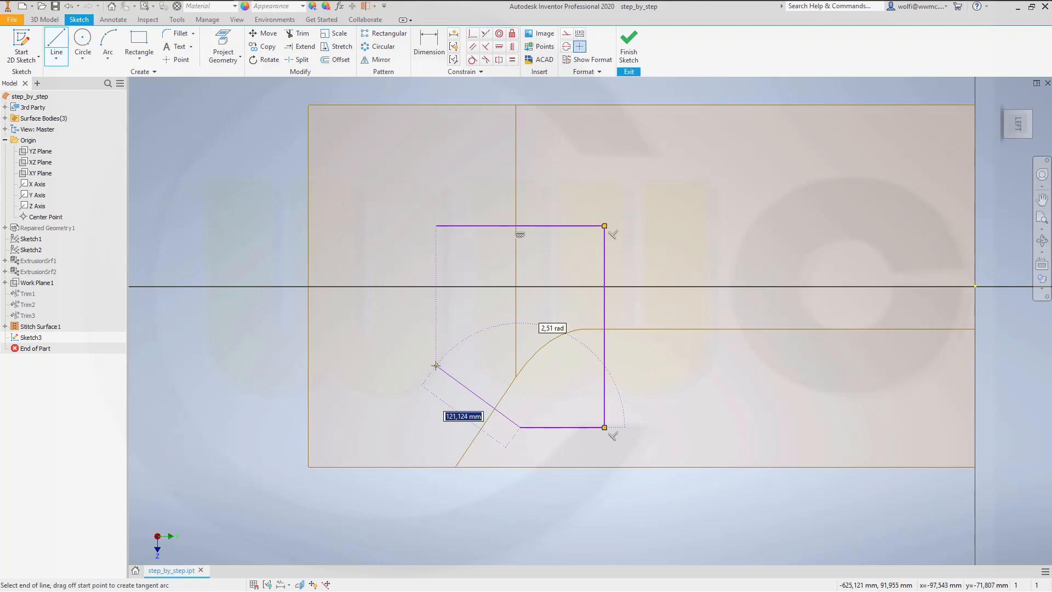
left_click(435, 366)
left_click(431, 225)
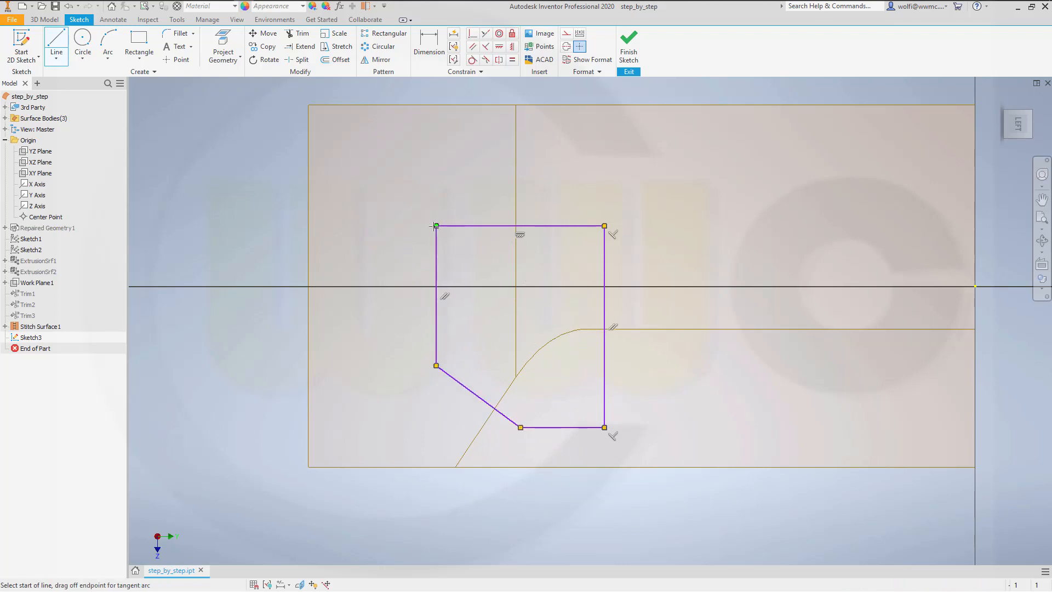
key("Escape")
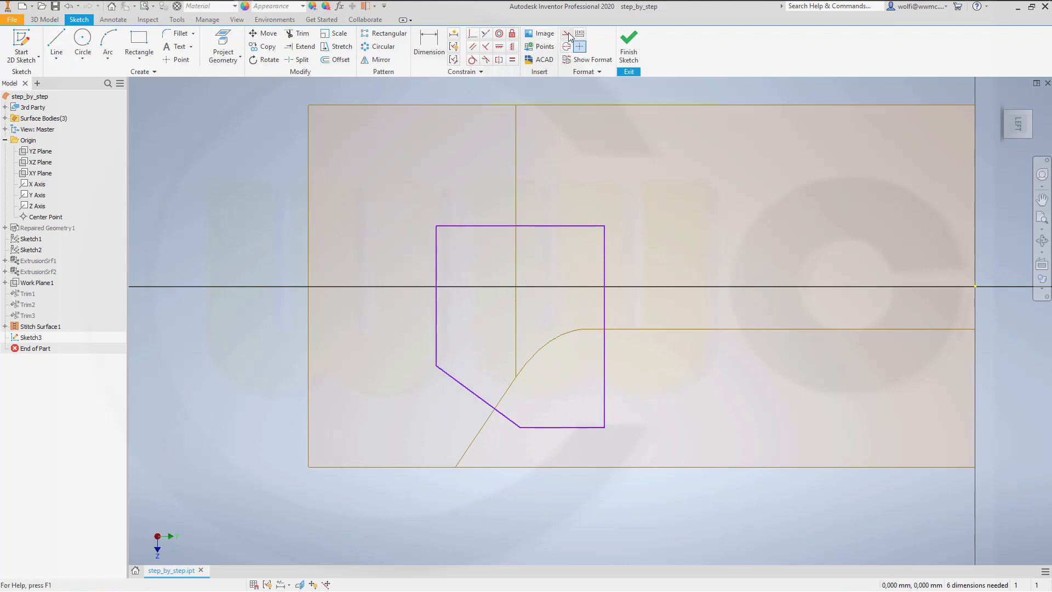
Step: Project the slanted straight seam between the two surfaces into the sketch as construction geometry
right_click(566, 34)
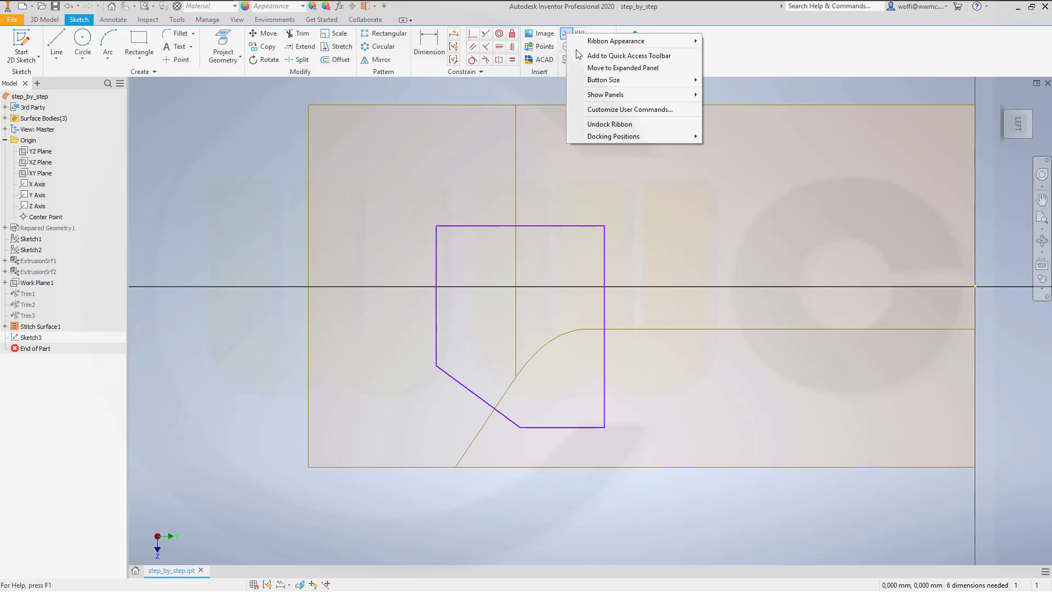
left_click(748, 58)
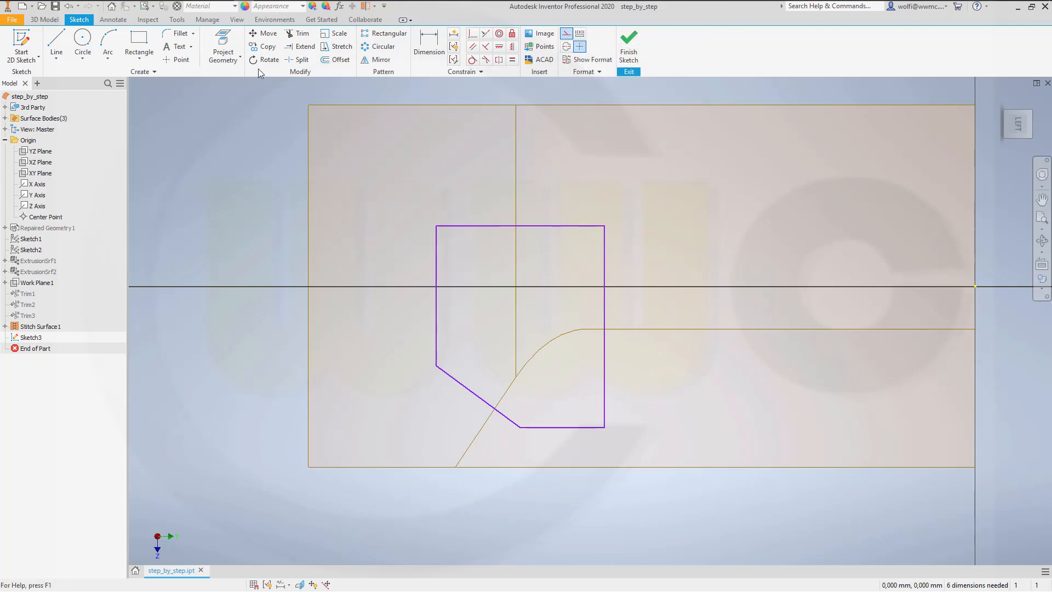
left_click(226, 48)
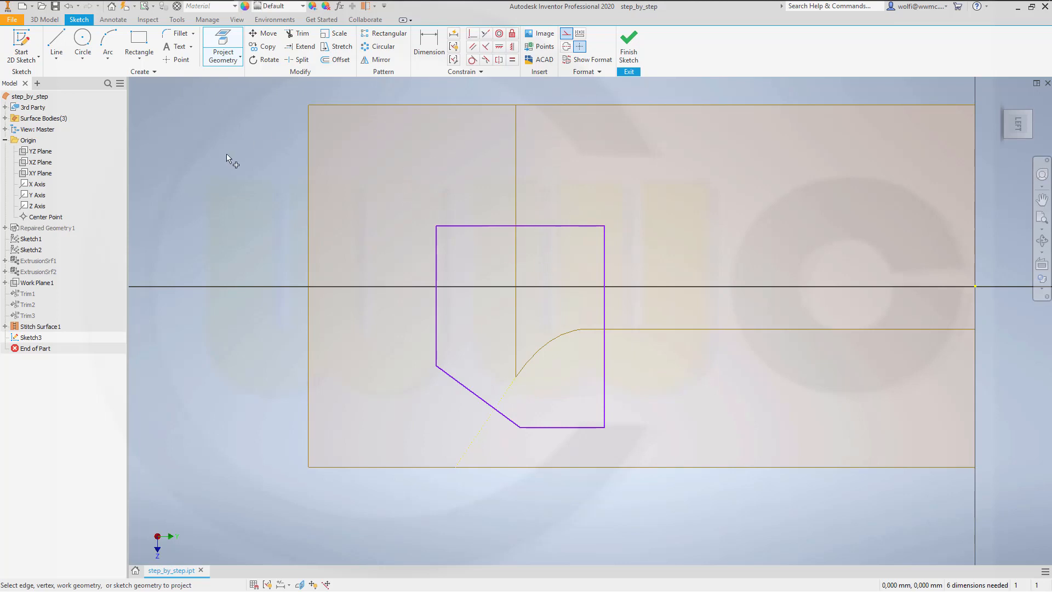
key("Escape")
Step: Constrain the profile's slanted corner edge perpendicular to the projected construction line
left_click(498, 59)
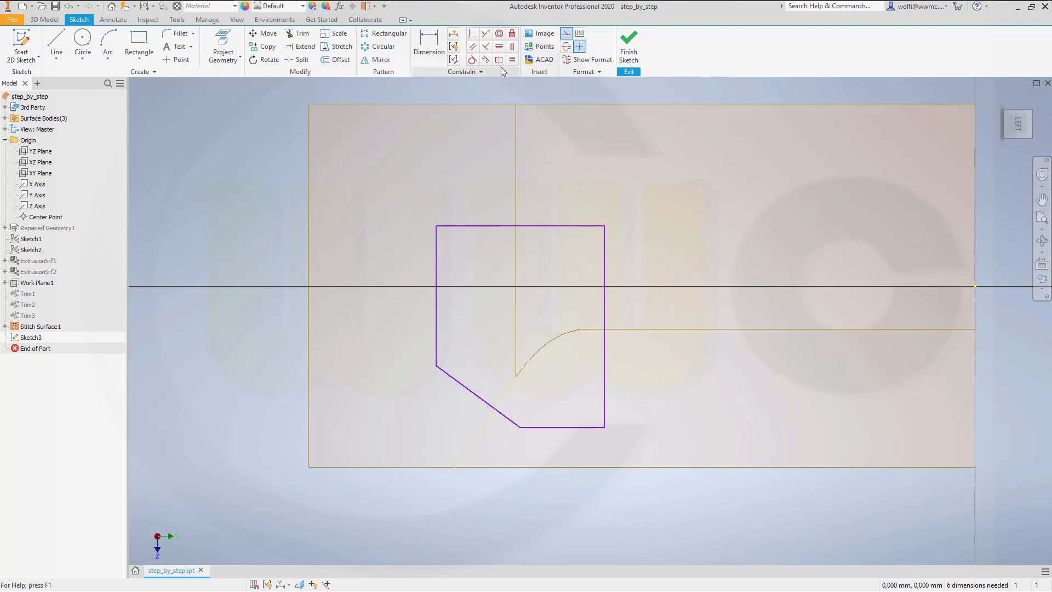
left_click(480, 403)
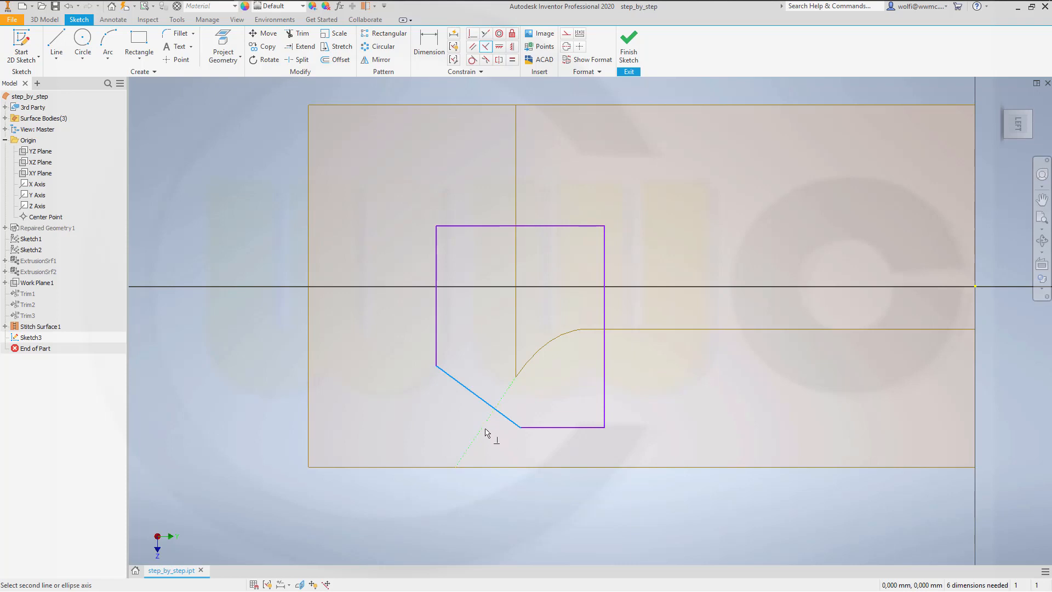
left_click(484, 433)
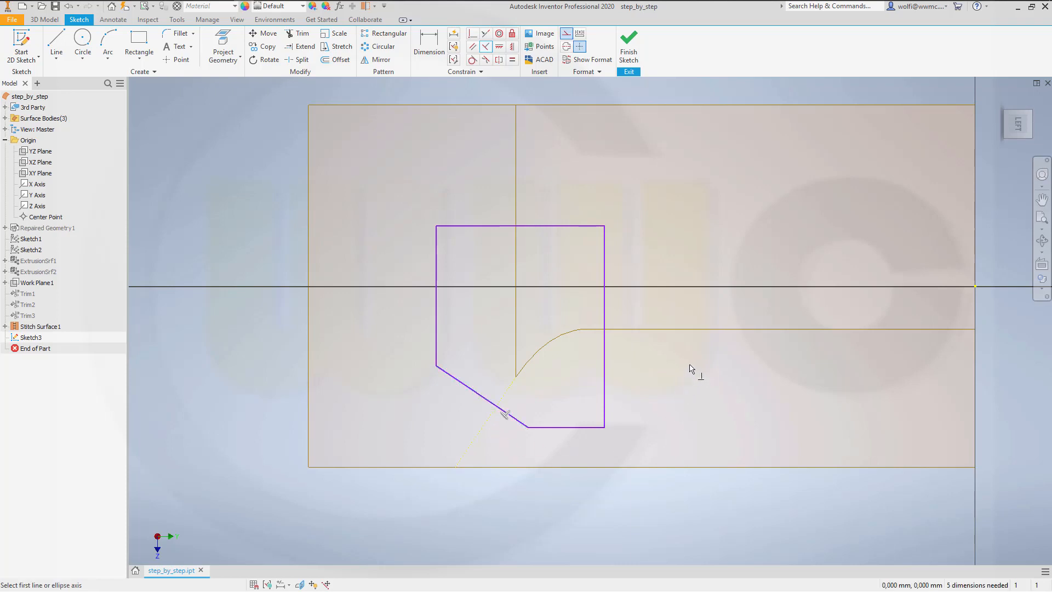
key("Escape")
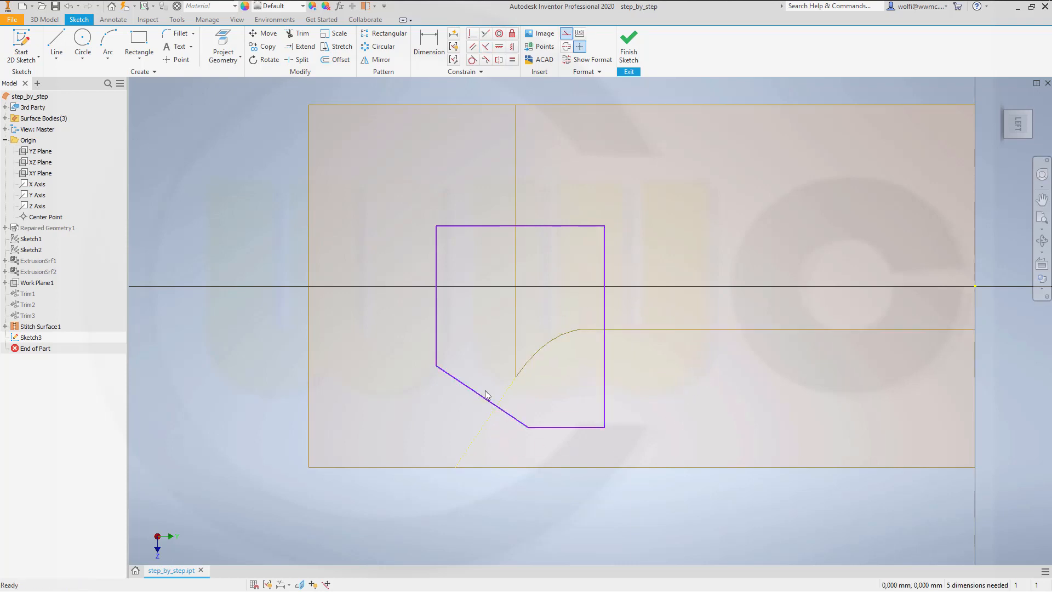
Step: Reshape the profile by moving its slanted edge outward and its left and upper edges inward, and finish the sketch
mouse_move(476, 397)
left_mouse_down()
mouse_move(489, 417)
mouse_move(535, 431)
left_mouse_up()
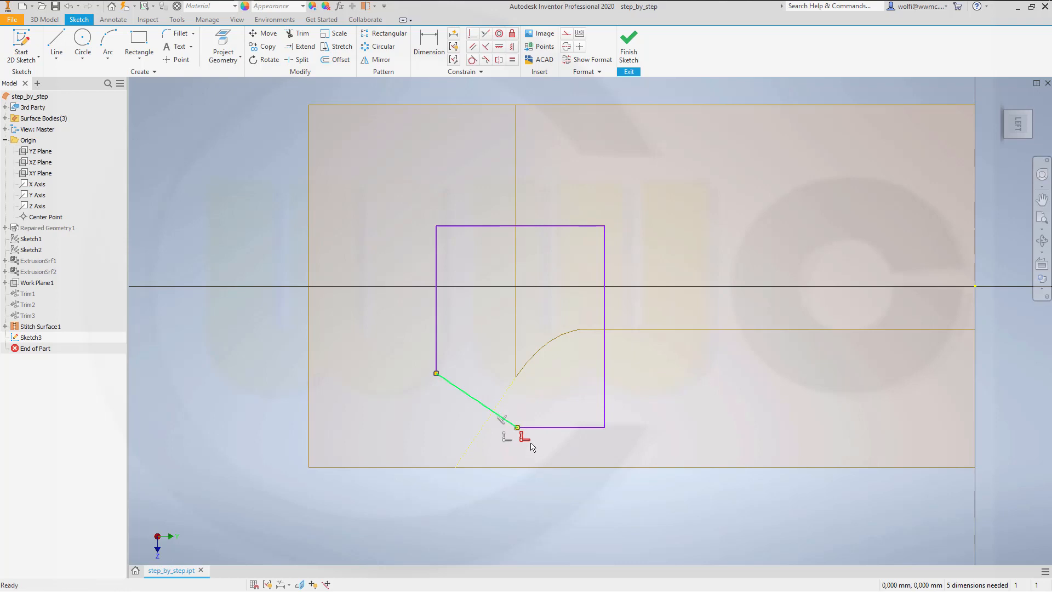
left_click(659, 363)
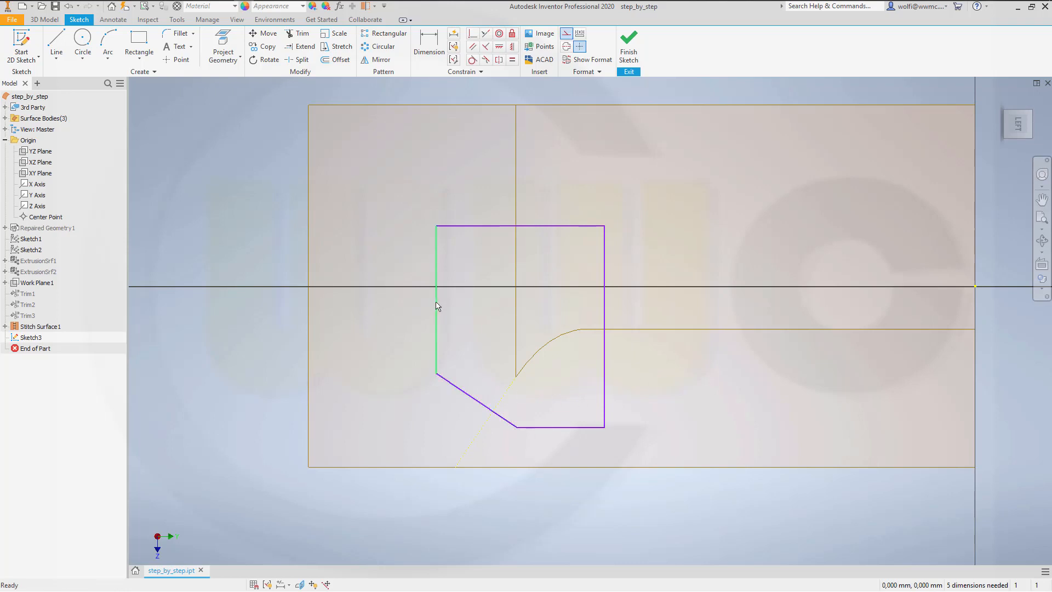
mouse_move(436, 304)
left_mouse_down()
mouse_move(471, 312)
mouse_move(469, 321)
left_mouse_up()
mouse_move(531, 227)
left_mouse_down()
mouse_move(536, 275)
mouse_move(527, 246)
left_mouse_up()
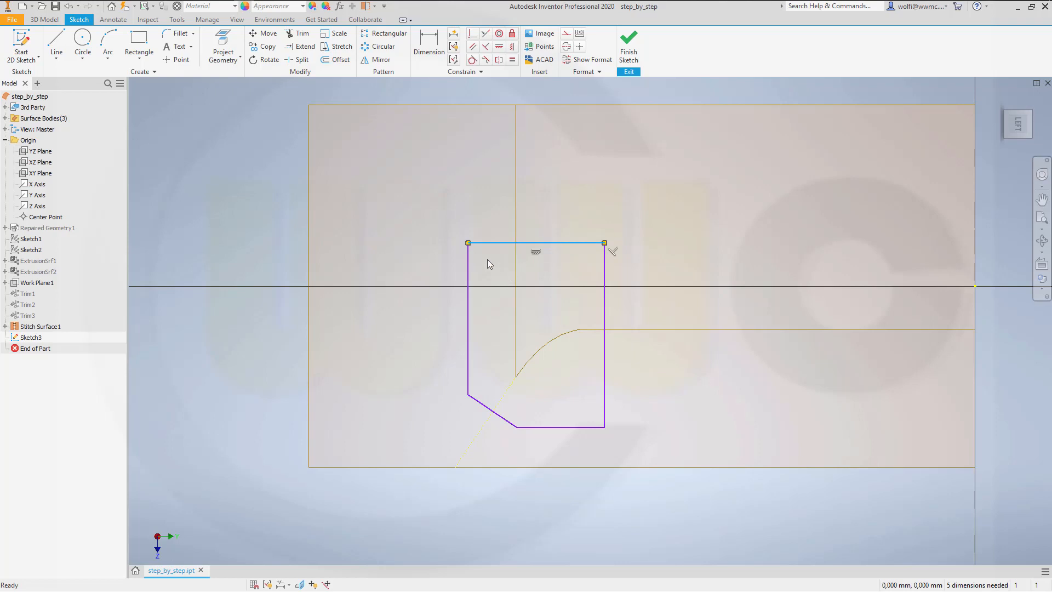
left_click(629, 54)
Step: Trim the stitched surface with the five-sided sketch as cutting tool, removing the region inside the profile
scroll(688, 222, "up", 5)
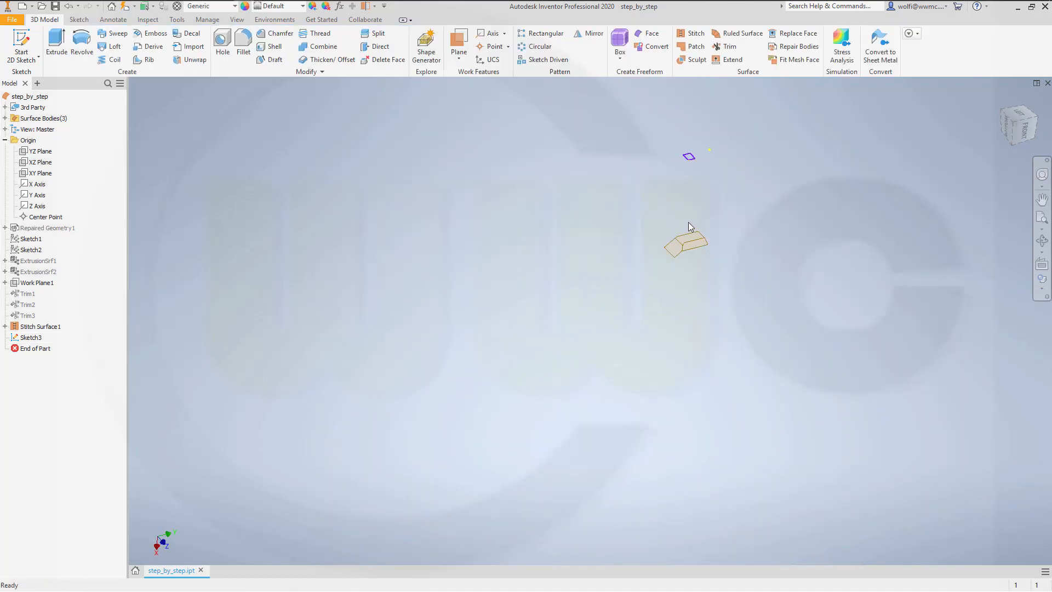
scroll(698, 188, "down", 3)
left_click(726, 47)
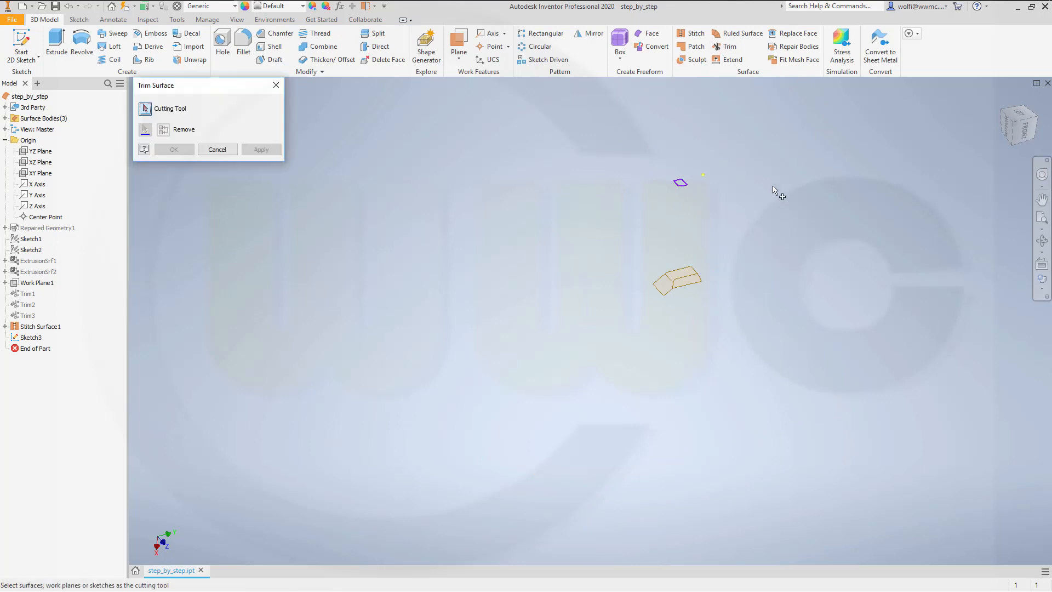
left_click(688, 190)
scroll(693, 317, "down", 5)
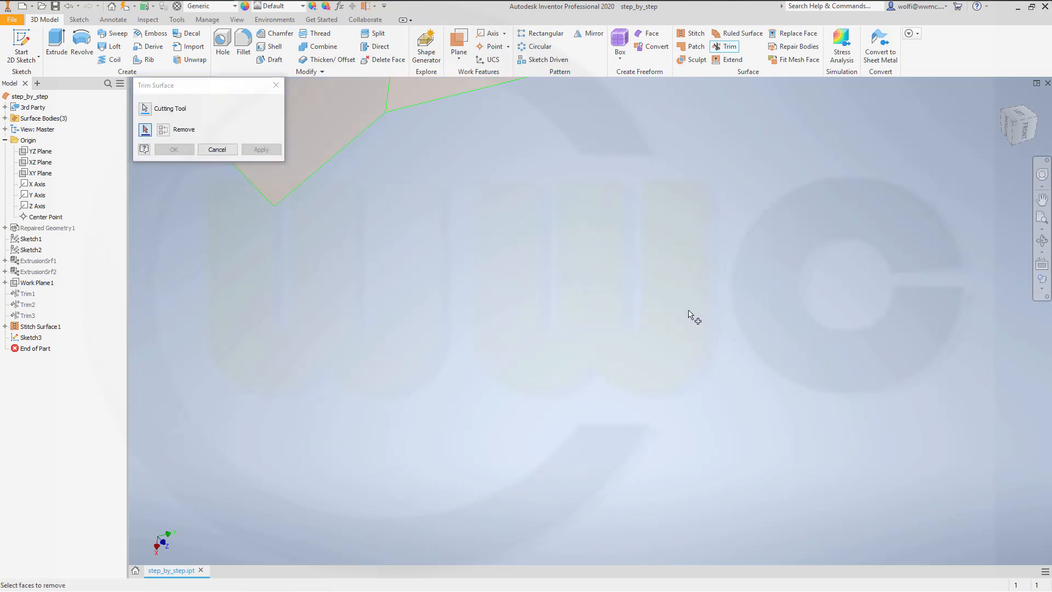
scroll(585, 252, "up", 3)
mouse_move(397, 127)
middle_mouse_down("shift")
mouse_move(406, 157)
mouse_move(405, 126)
middle_mouse_up("shift")
middle_click_drag(455, 186, 549, 425)
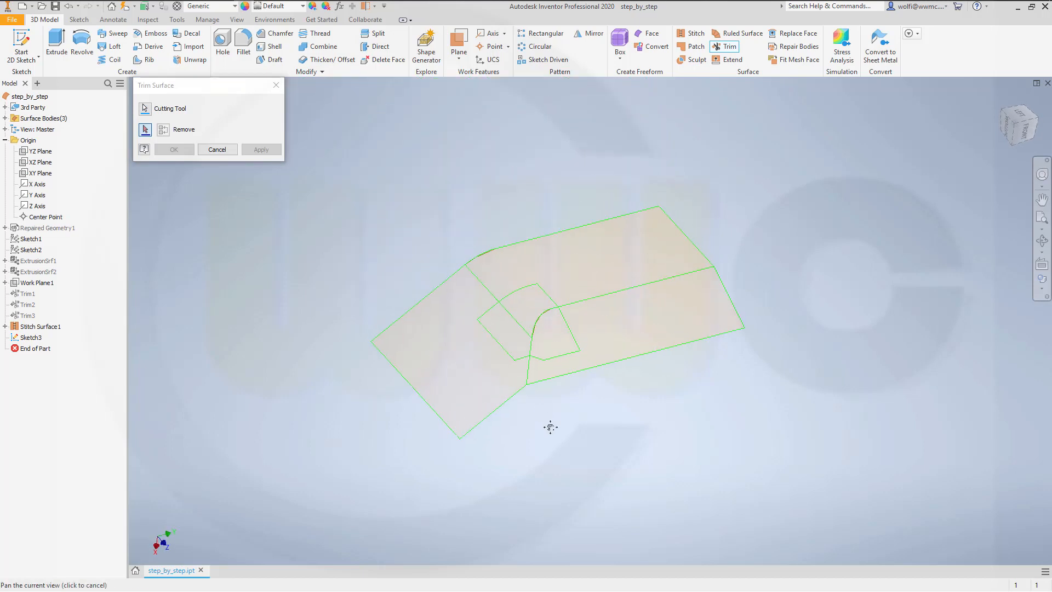
scroll(530, 371, "down", 4)
left_click(536, 189)
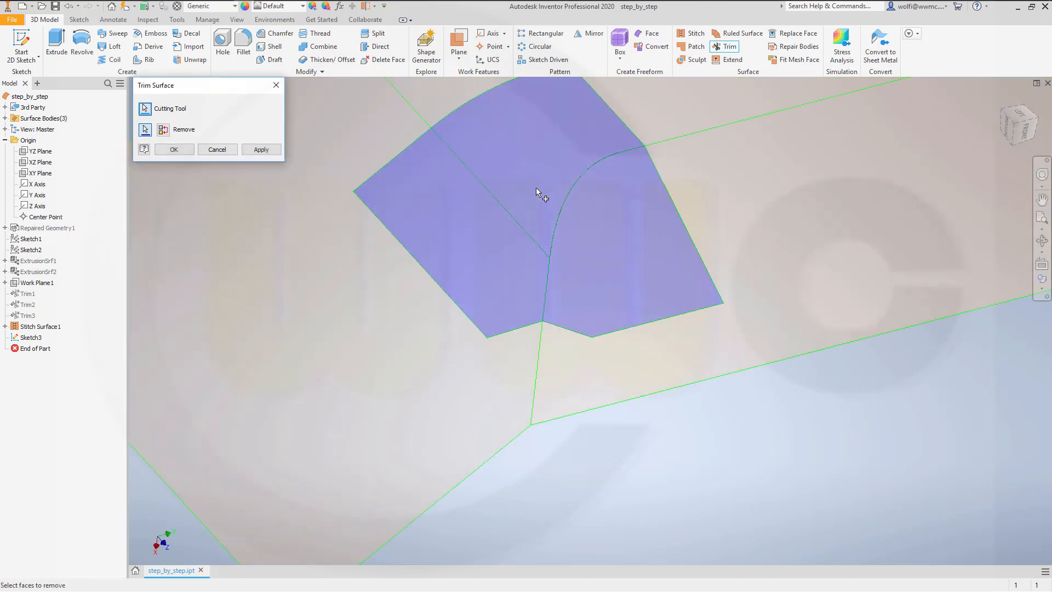
left_click(174, 149)
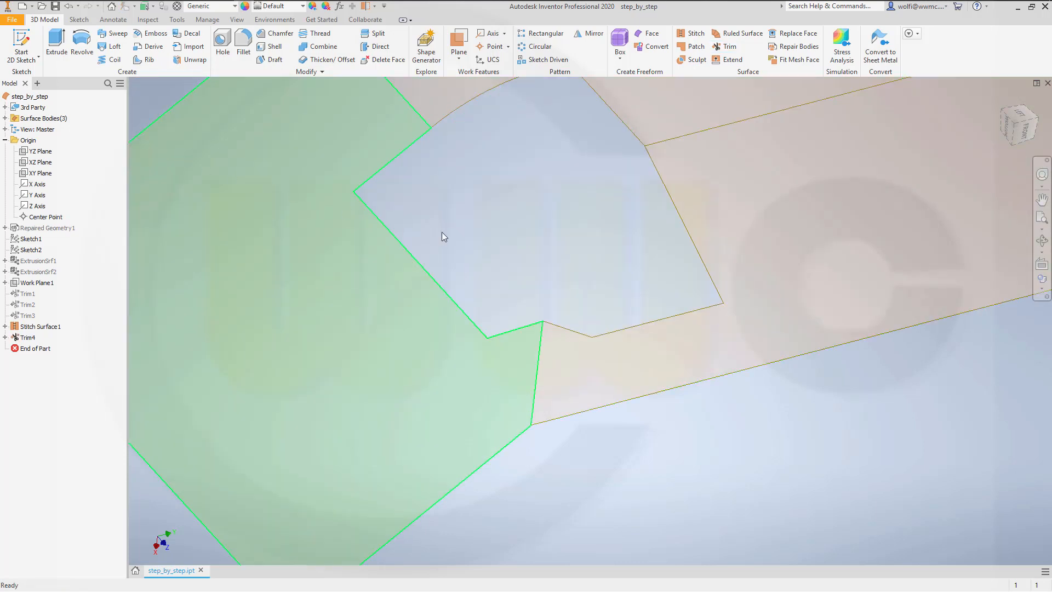
Step: Fillet the seam right of the opening and the short slanted seam below it with a 200 mm radius
scroll(484, 241, "up", 1)
scroll(483, 241, "up", 2)
scroll(489, 239, "down", 3)
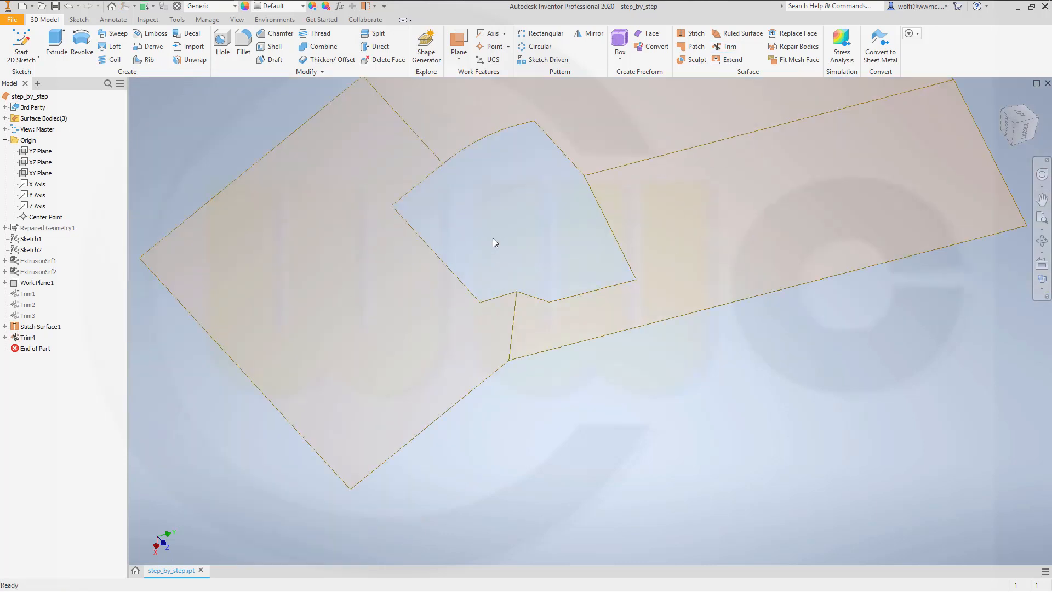
scroll(492, 239, "up", 3)
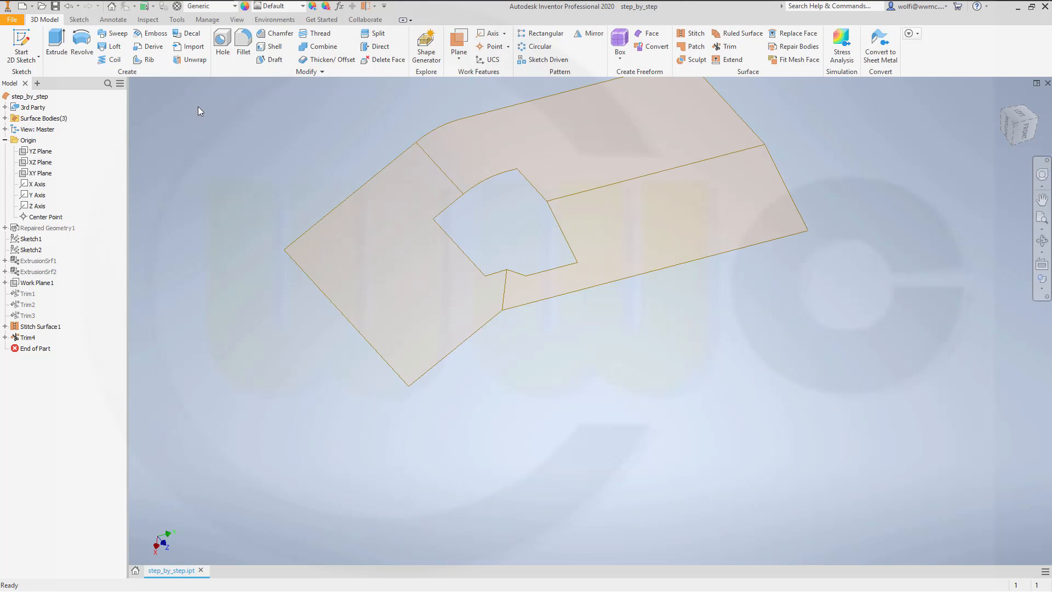
right_click(244, 40)
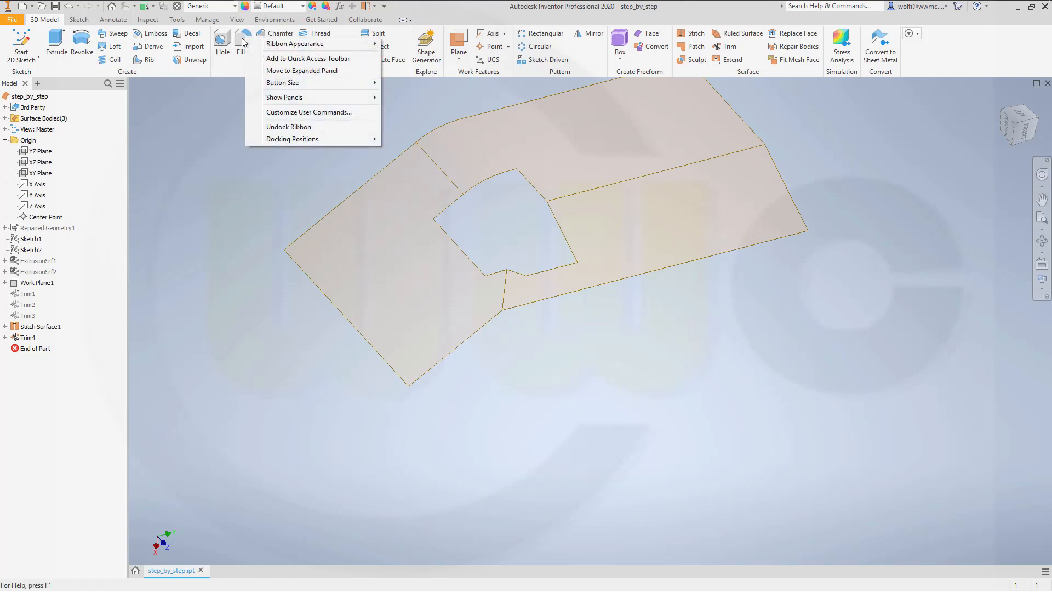
left_click(244, 42)
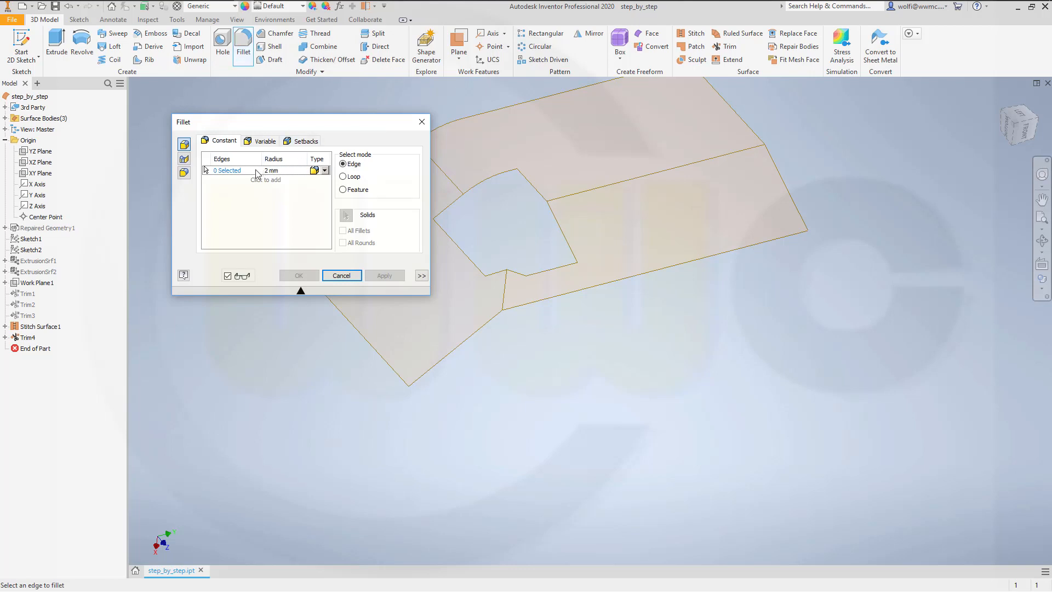
left_click(289, 172)
key("Return")
left_click(578, 197)
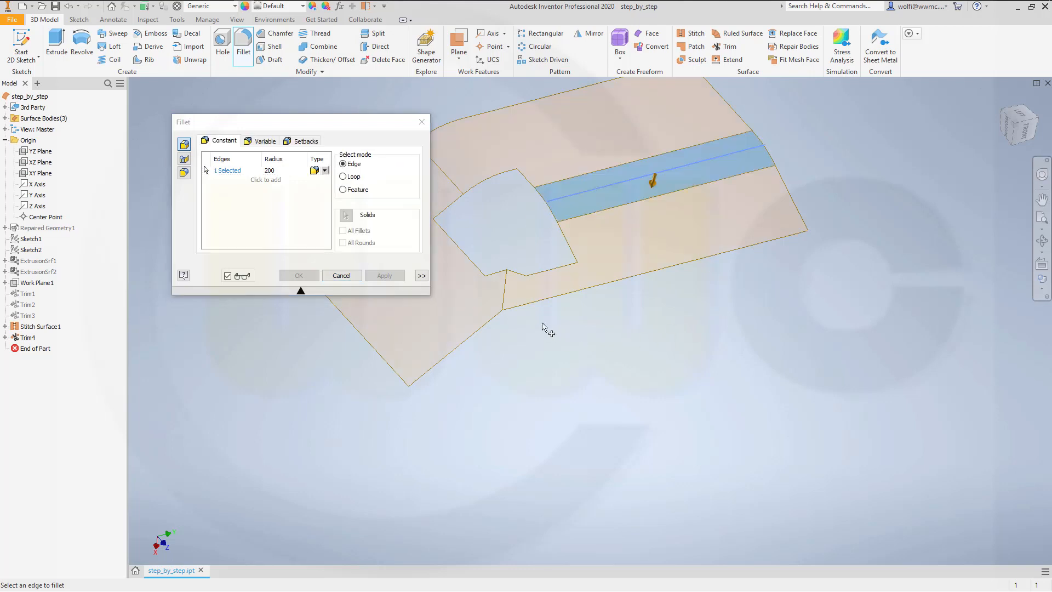
left_click(506, 296)
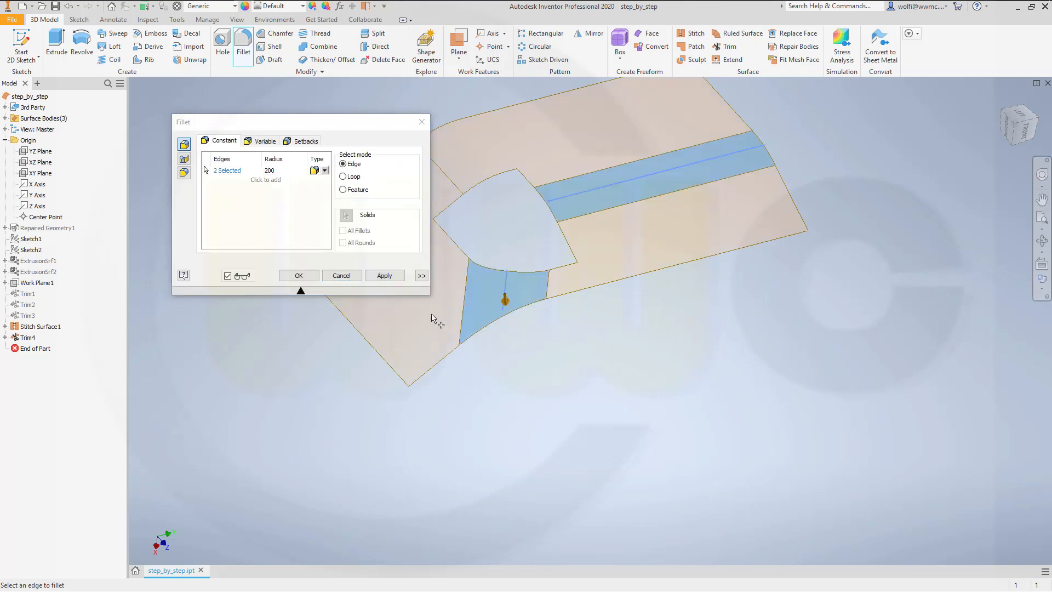
left_click(298, 276)
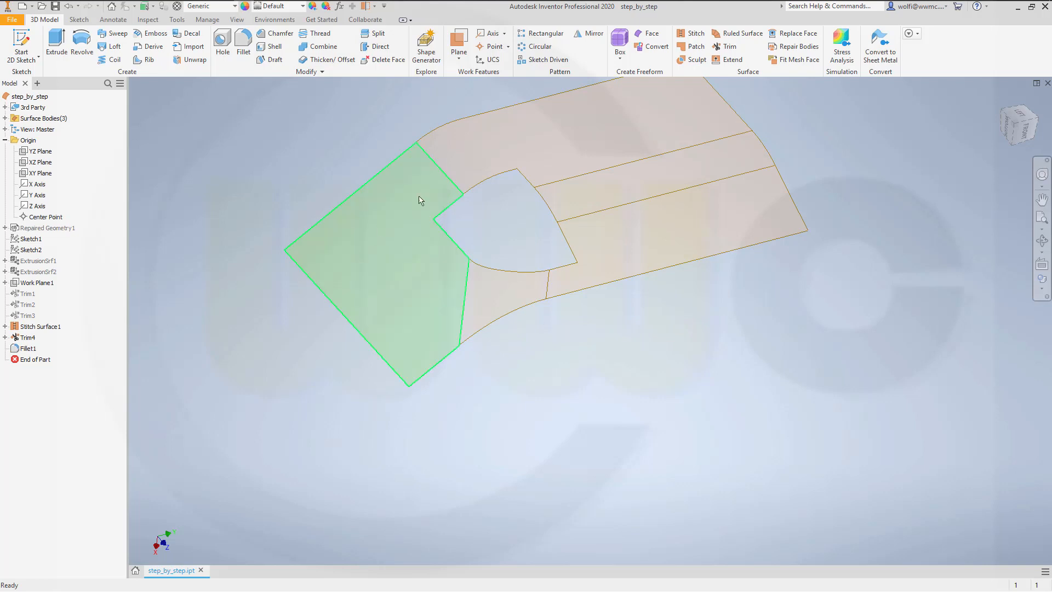
Step: Close the opening with a boundary patch along its edge loop, using the tangent condition with weight 0,50
scroll(465, 120, "up", 3)
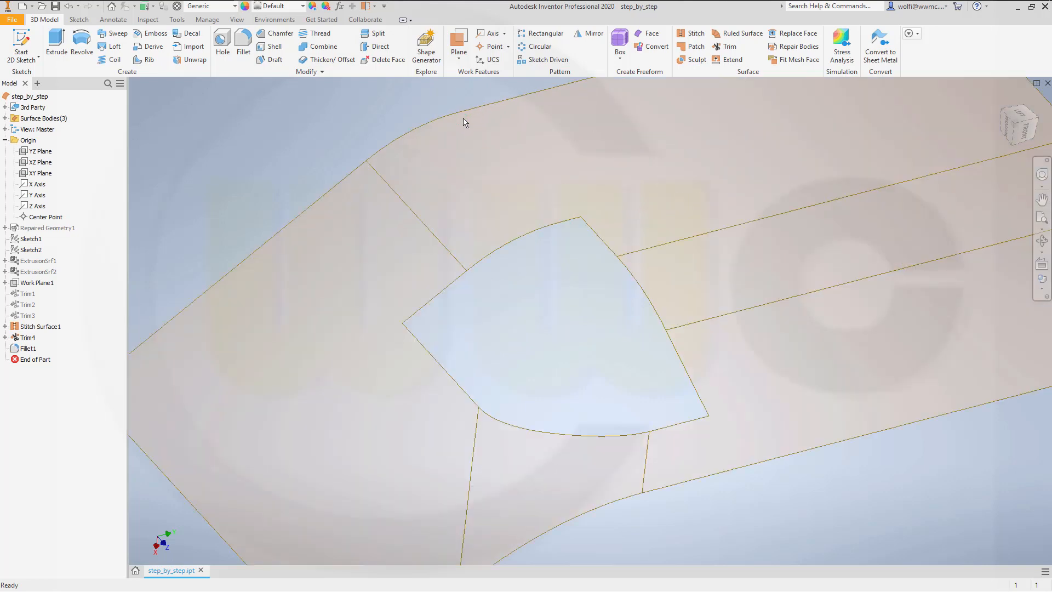
left_click(694, 49)
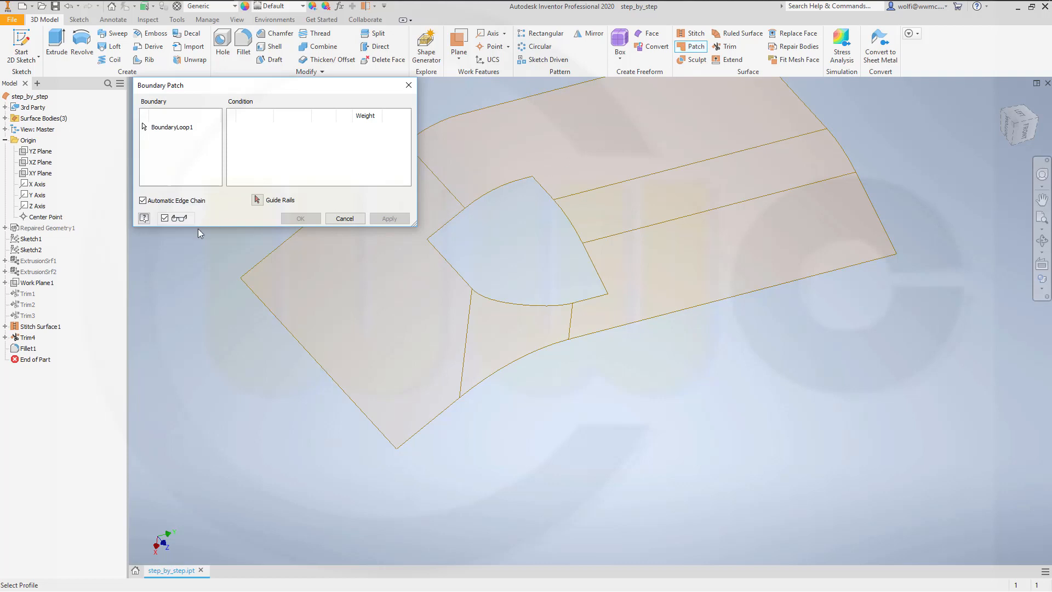
left_click(463, 225)
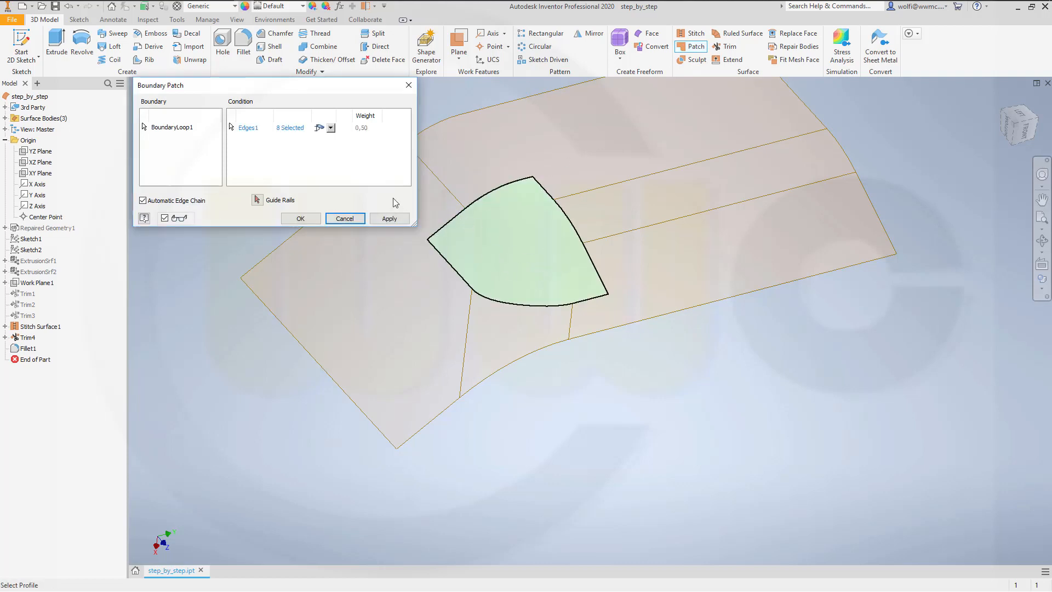
left_click(331, 128)
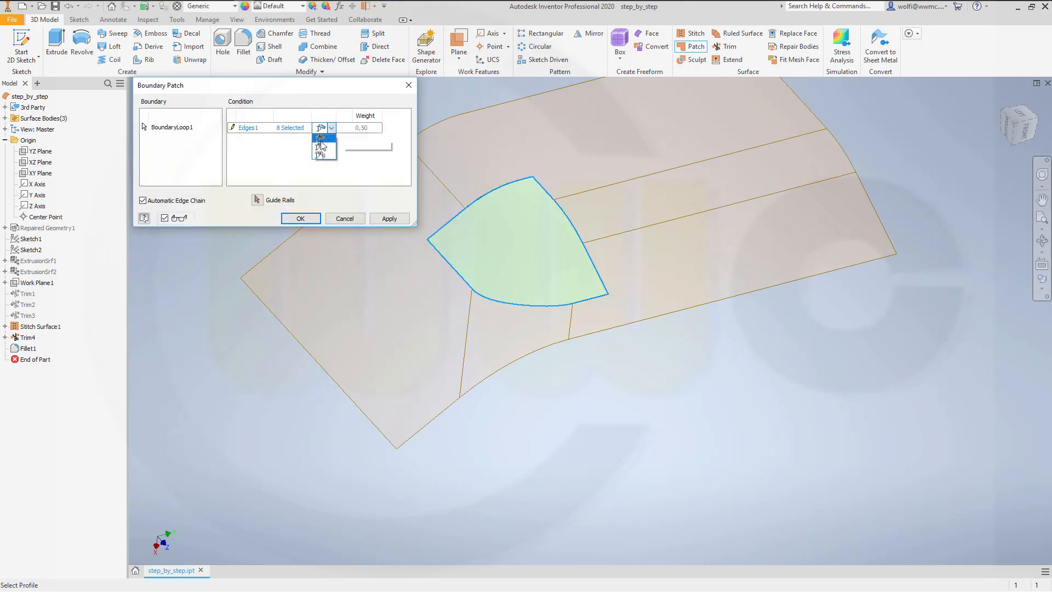
left_click(321, 147)
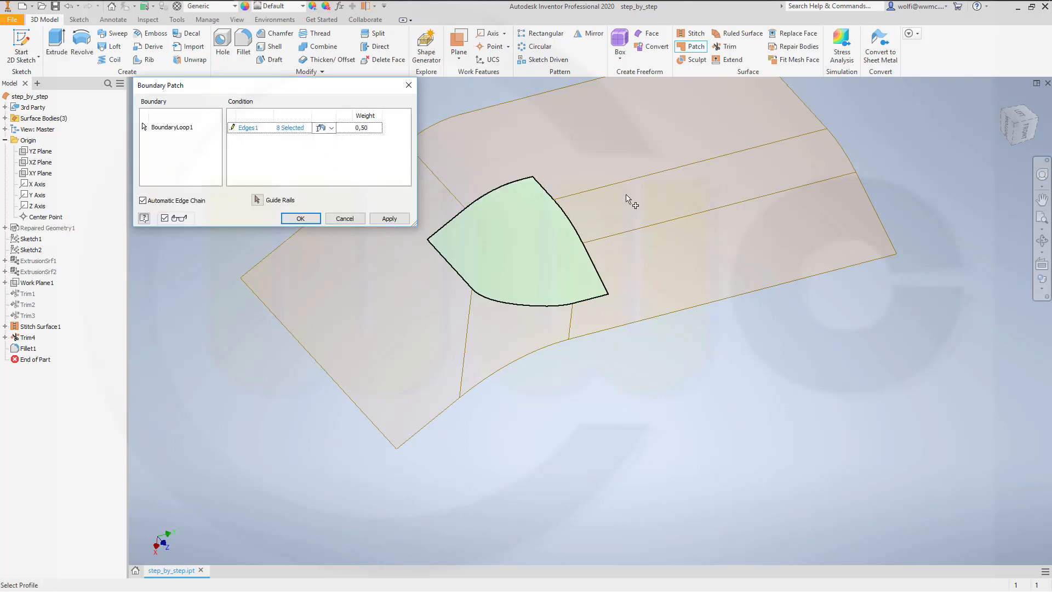
left_click(298, 218)
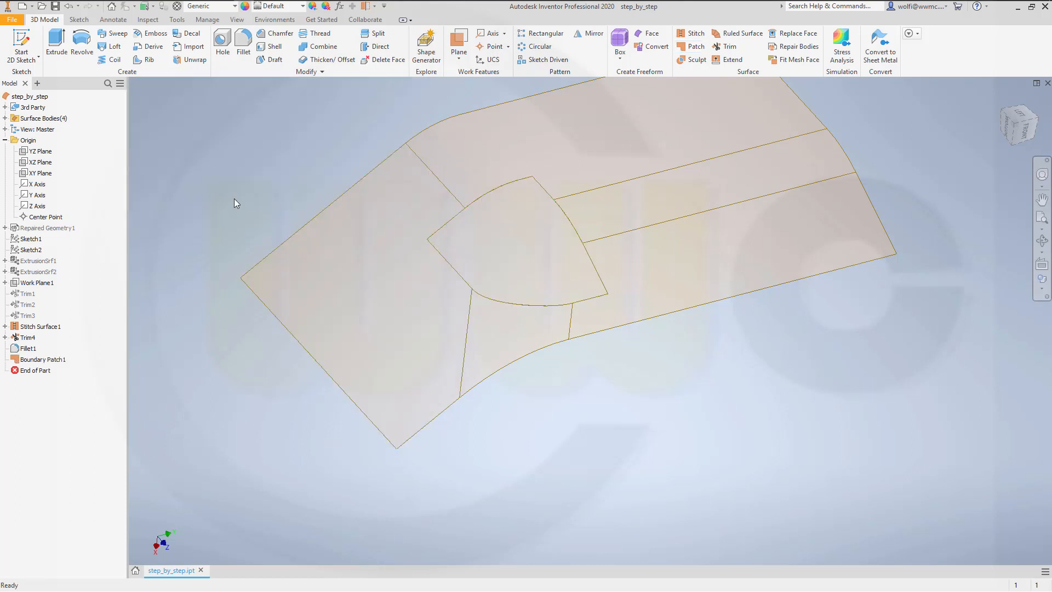
Step: Stitch the boundary patch and the surrounding filleted surface together with a maximum tolerance of 0,254 mm
left_click(693, 37)
left_click(481, 252)
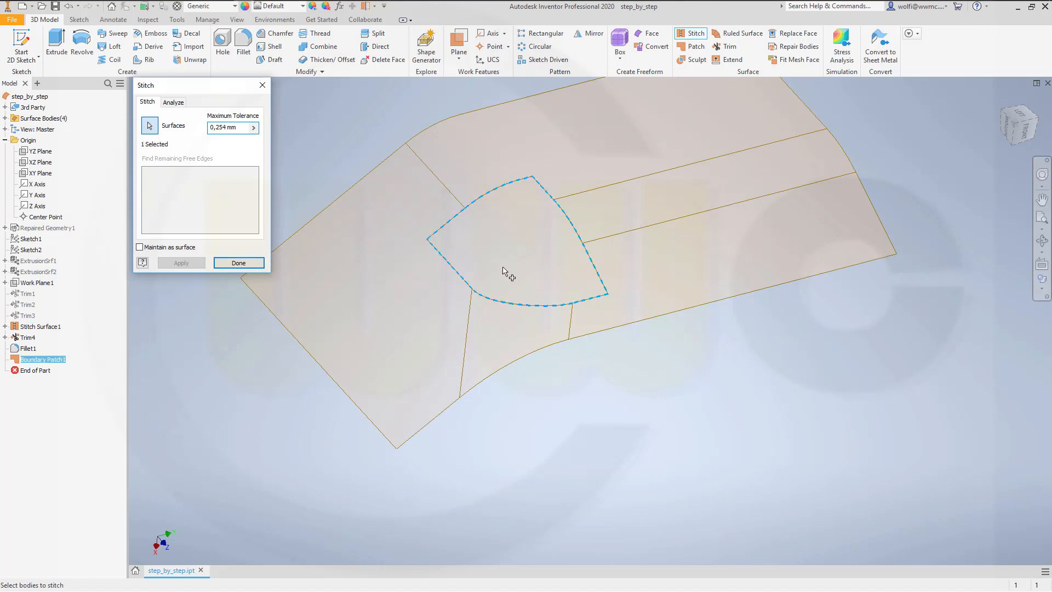
left_click(390, 293)
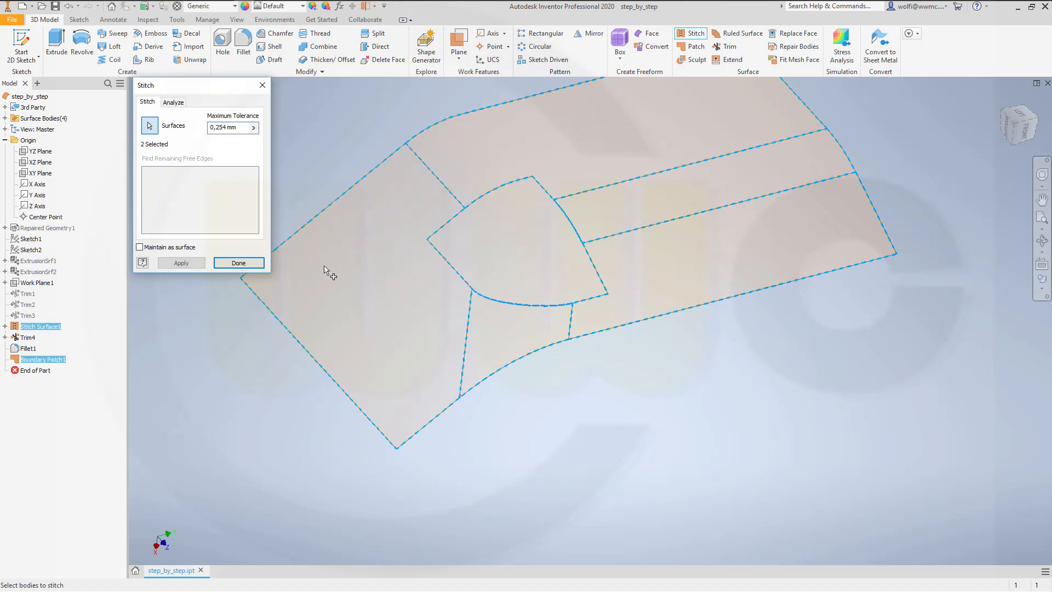
left_click(186, 263)
left_click(238, 262)
Step: Show the repaired wireframe geometry and create a work plane parallel to the YZ Plane through the end point of the lowest curve
scroll(435, 177, "down", 3)
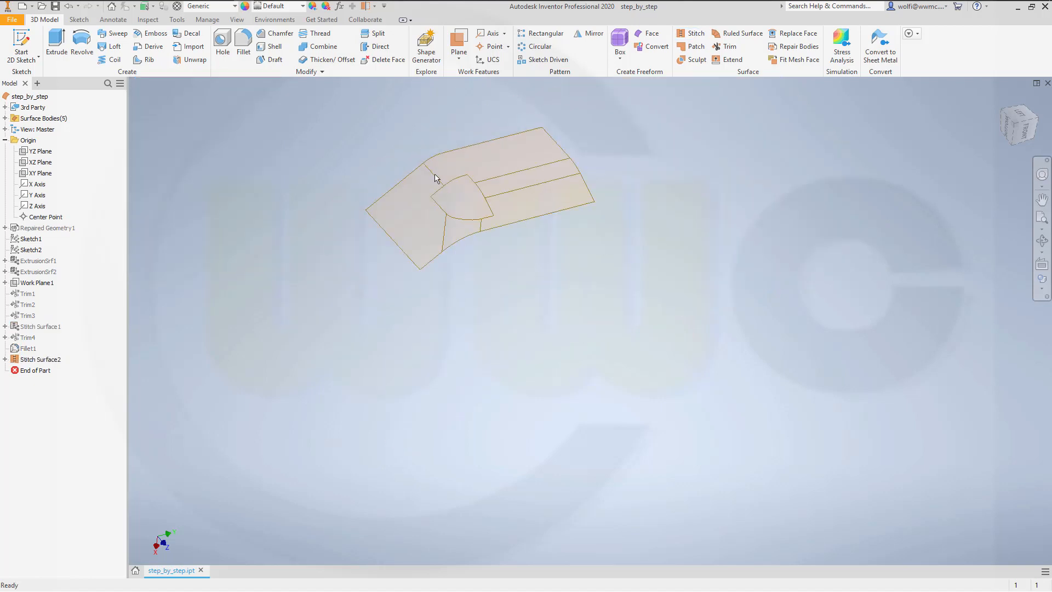
mouse_move(386, 157)
middle_mouse_down("shift")
mouse_move(404, 172)
mouse_move(402, 162)
middle_mouse_up("shift")
scroll(347, 118, "down", 3)
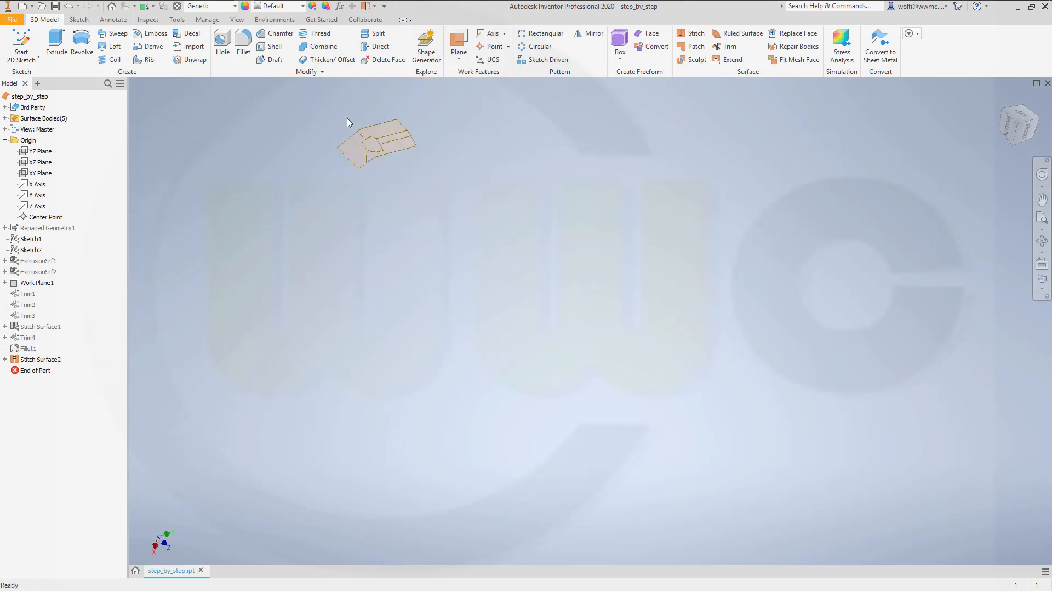
scroll(346, 118, "up", 4)
scroll(347, 119, "up", 3)
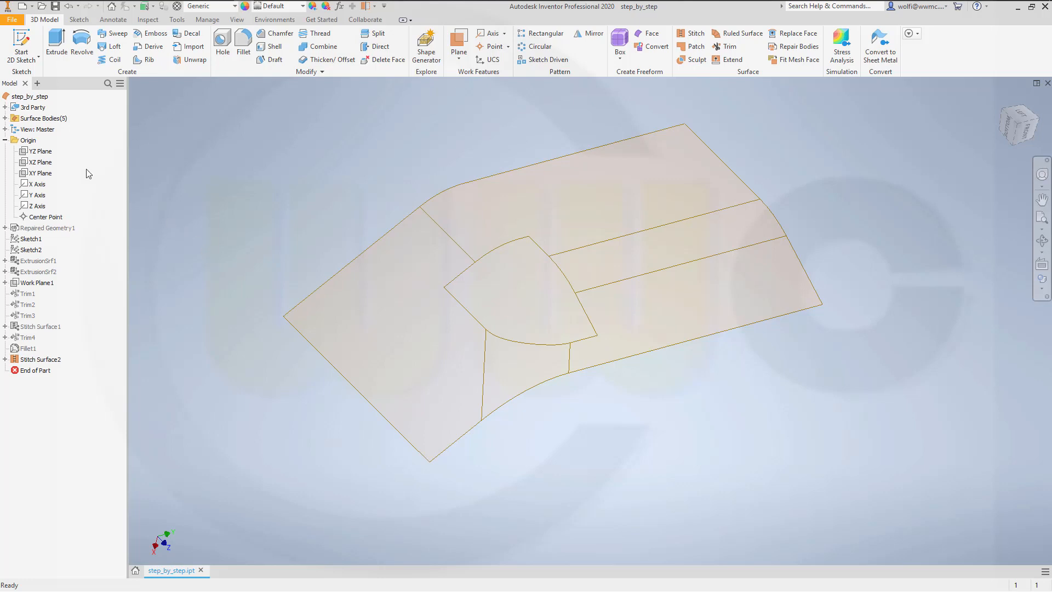
right_click(64, 227)
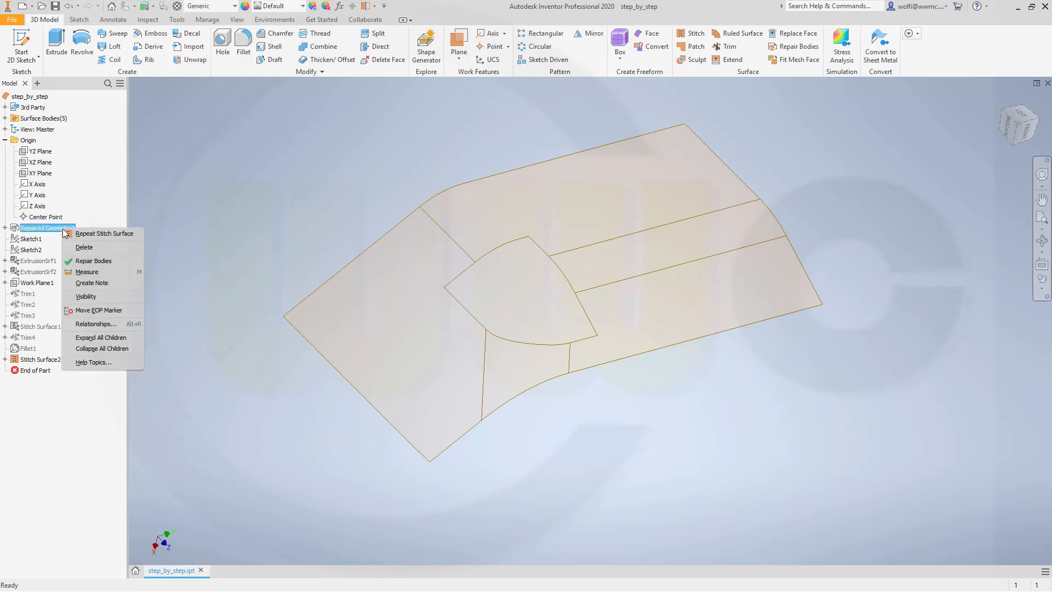
left_click(96, 298)
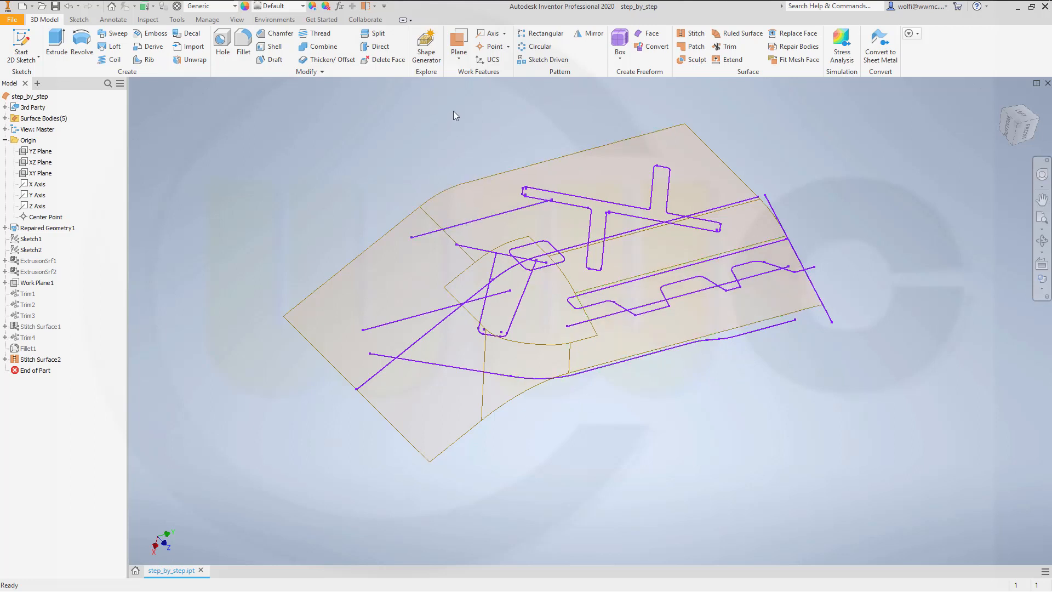
left_click(459, 58)
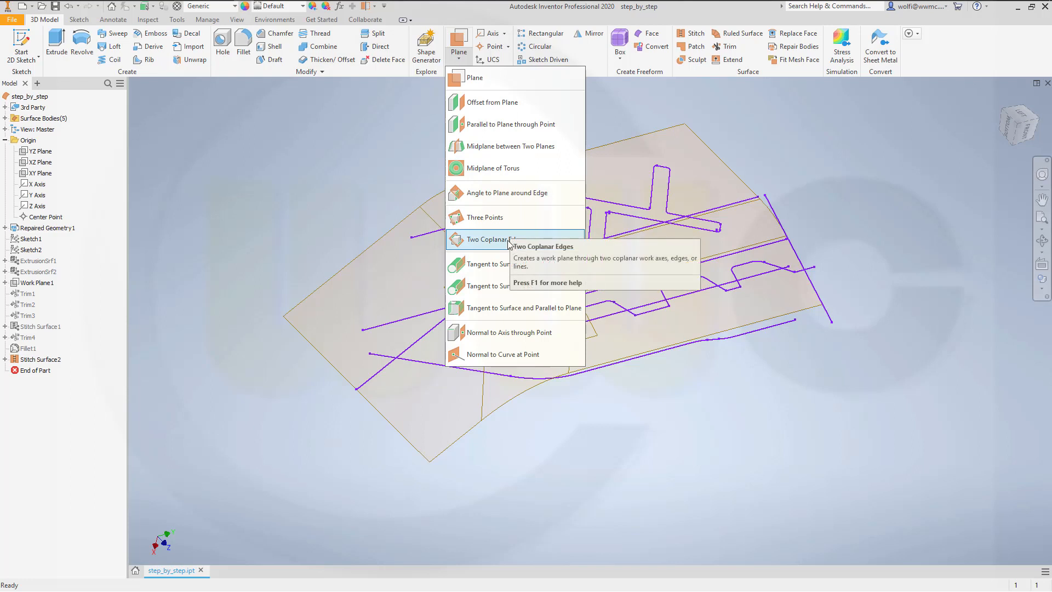
left_click(500, 124)
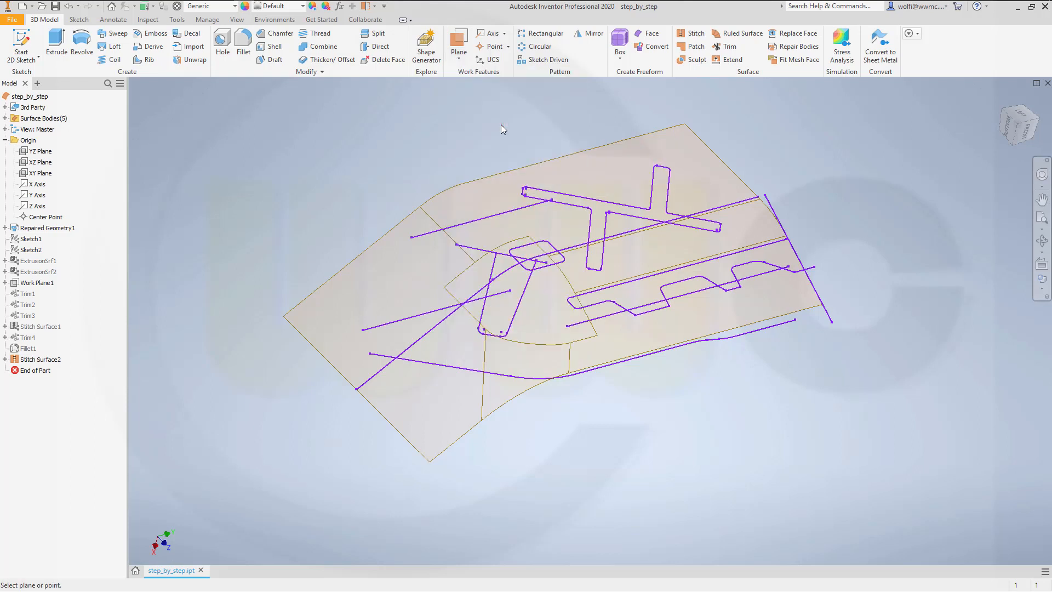
left_click(39, 151)
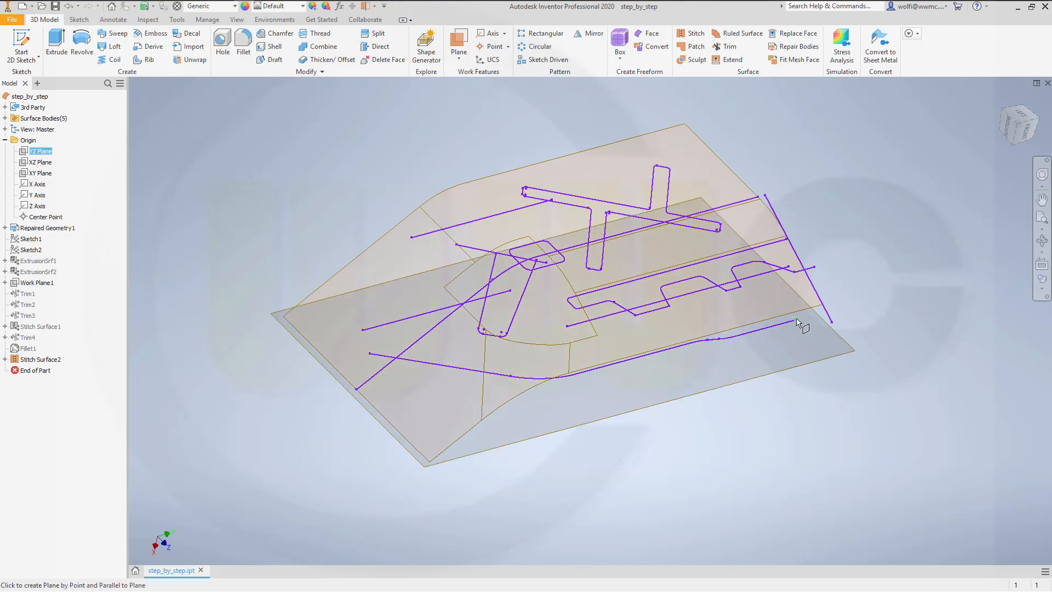
left_click(799, 330)
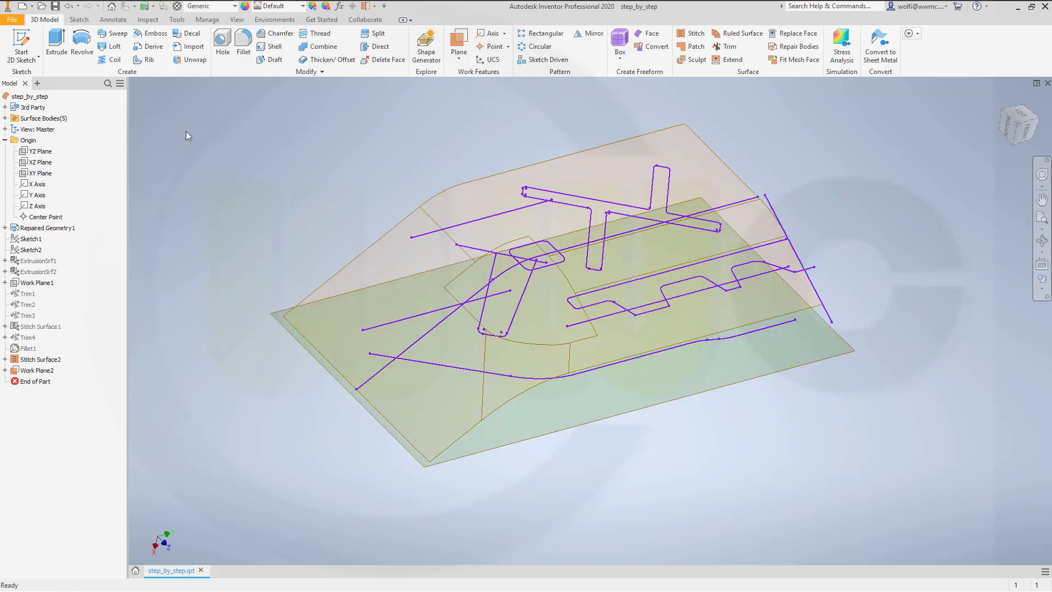
Step: Project the connected segments of the lowest wireframe curve into a new sketch on the new work plane and finish the sketch
left_click(25, 43)
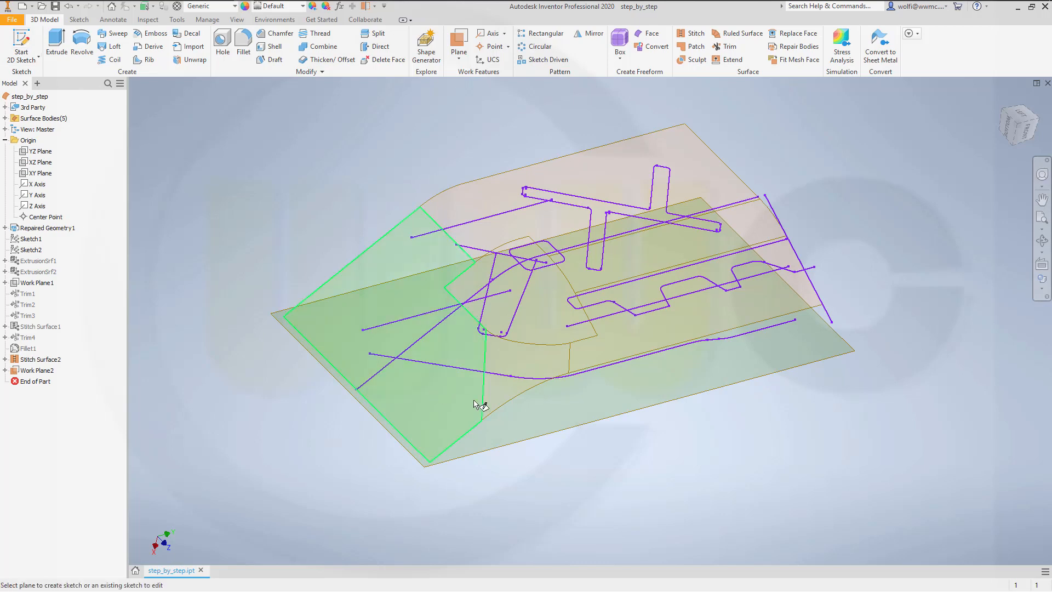
left_click(537, 430)
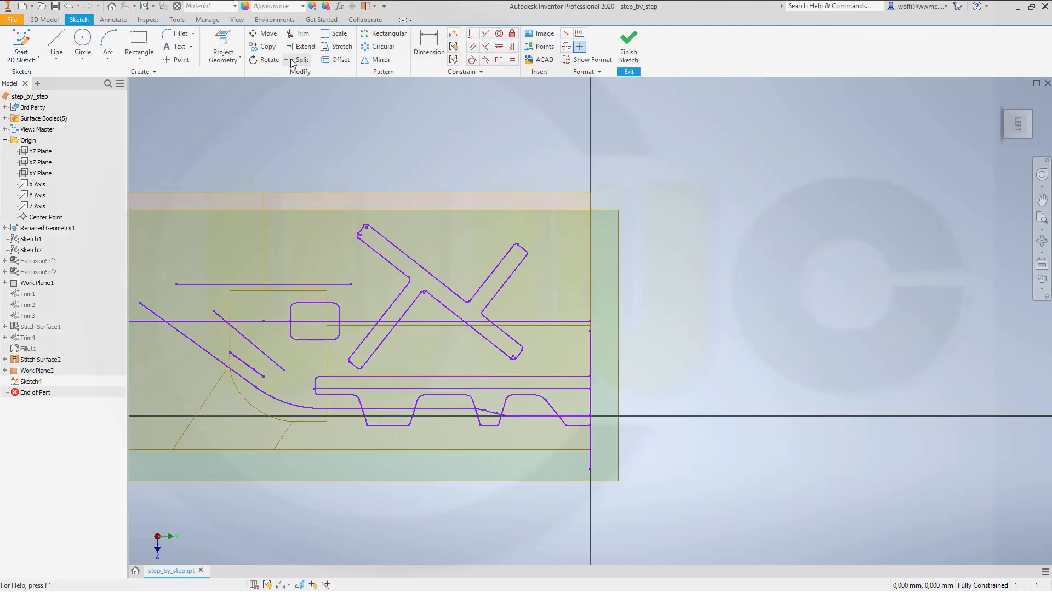
left_click(223, 49)
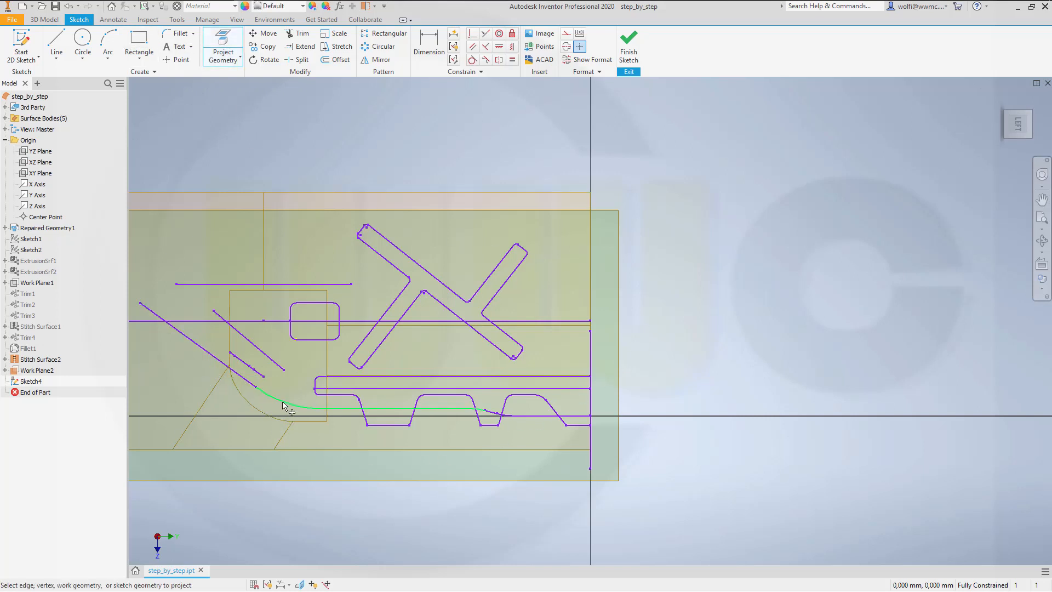
scroll(483, 441, "up", 3)
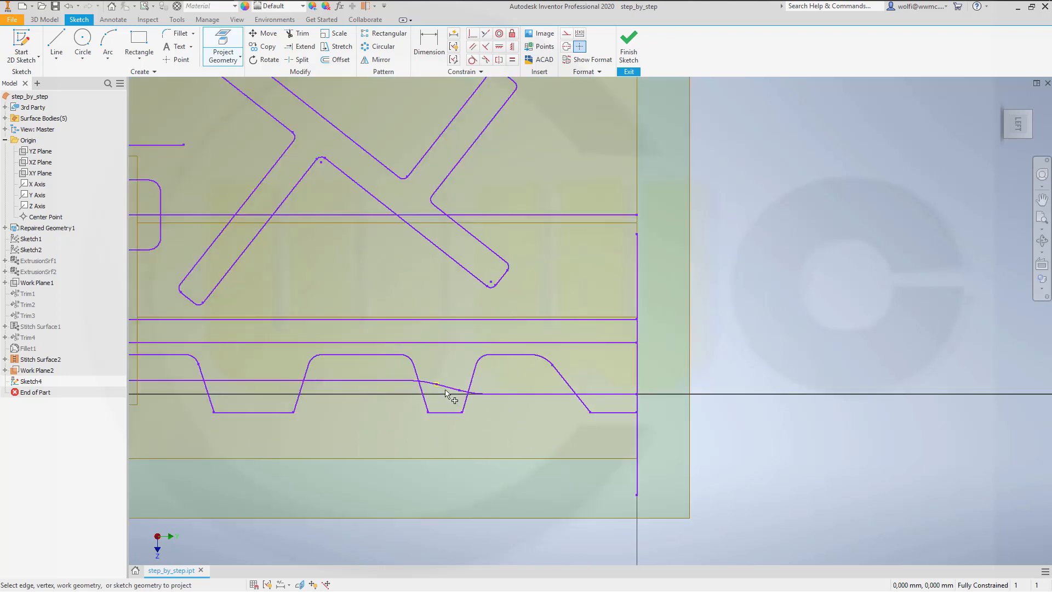
left_click(477, 394)
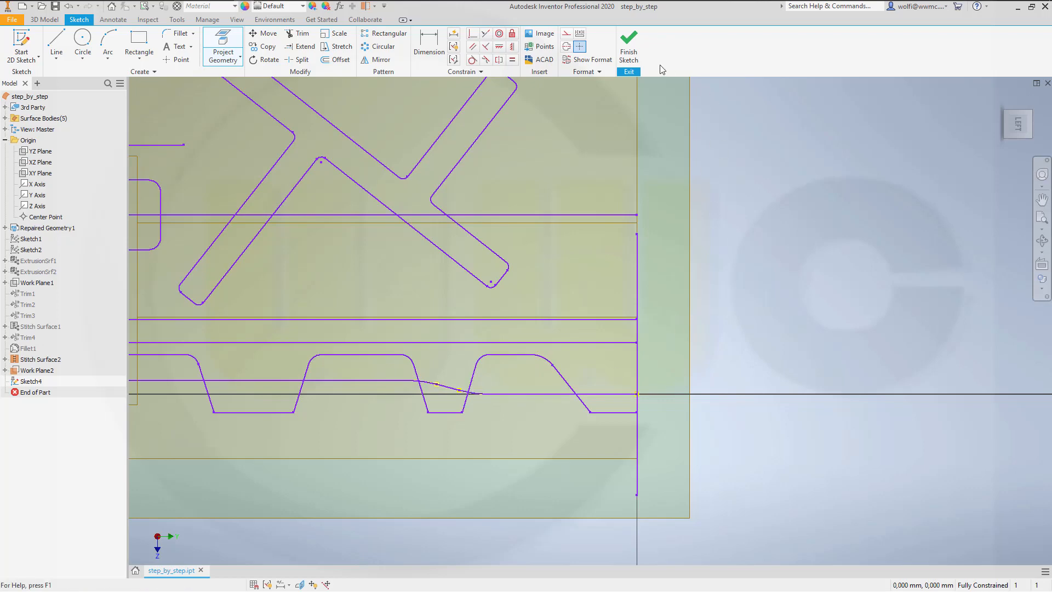
left_click(628, 50)
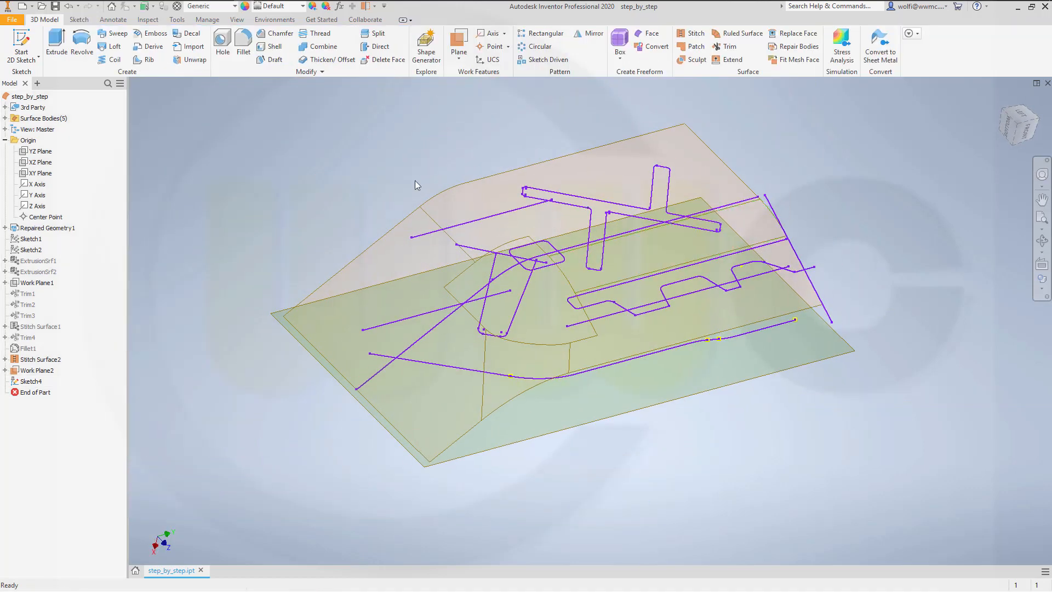
Step: Hide the repaired wireframe geometry and set up an asymmetric surface extrusion of the projected curve sketch
right_click(54, 229)
left_click(84, 296)
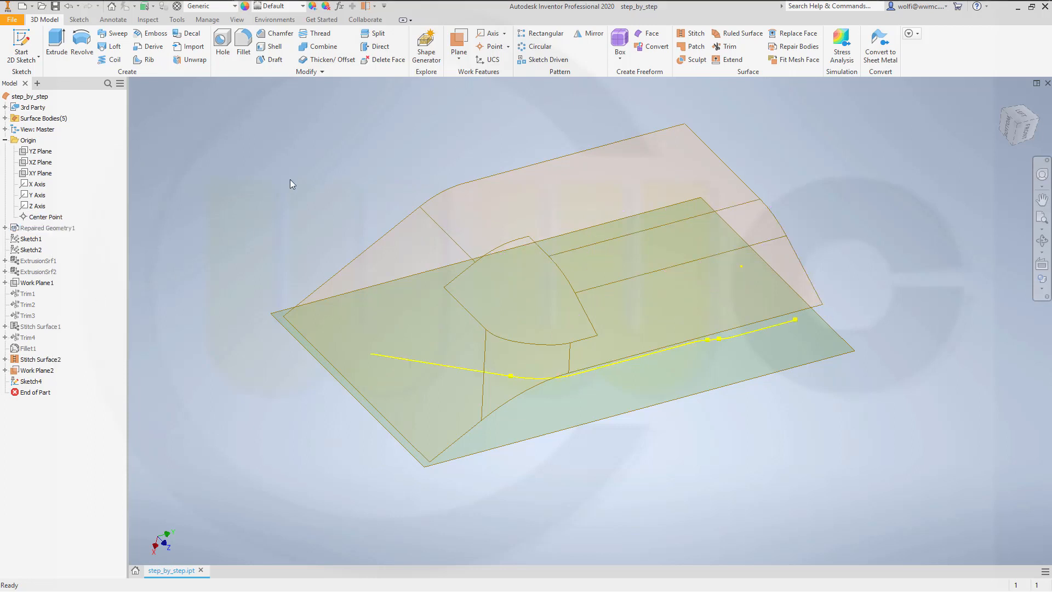
left_click(55, 43)
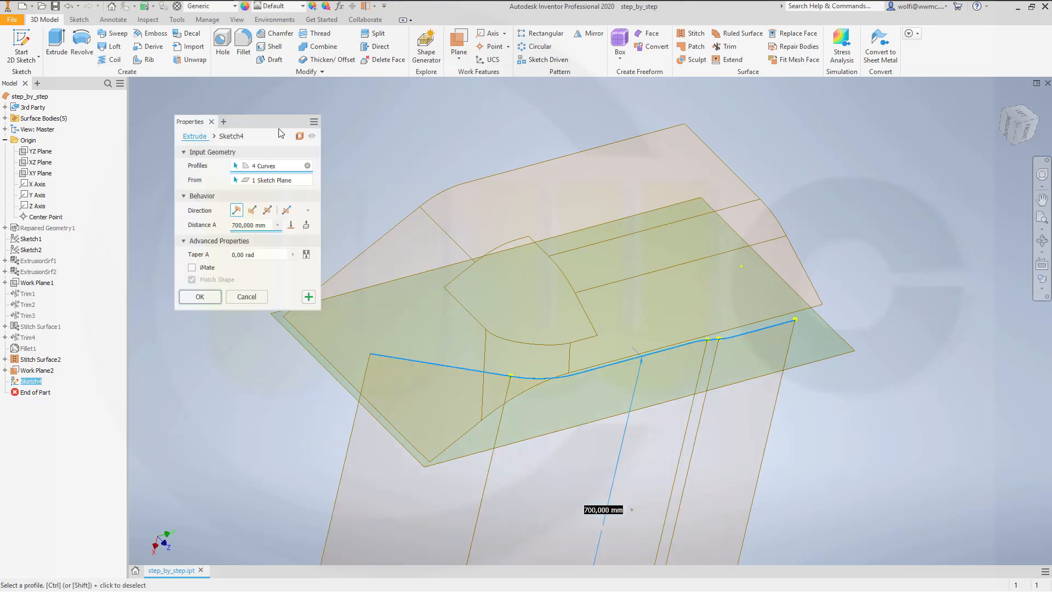
left_click(265, 213)
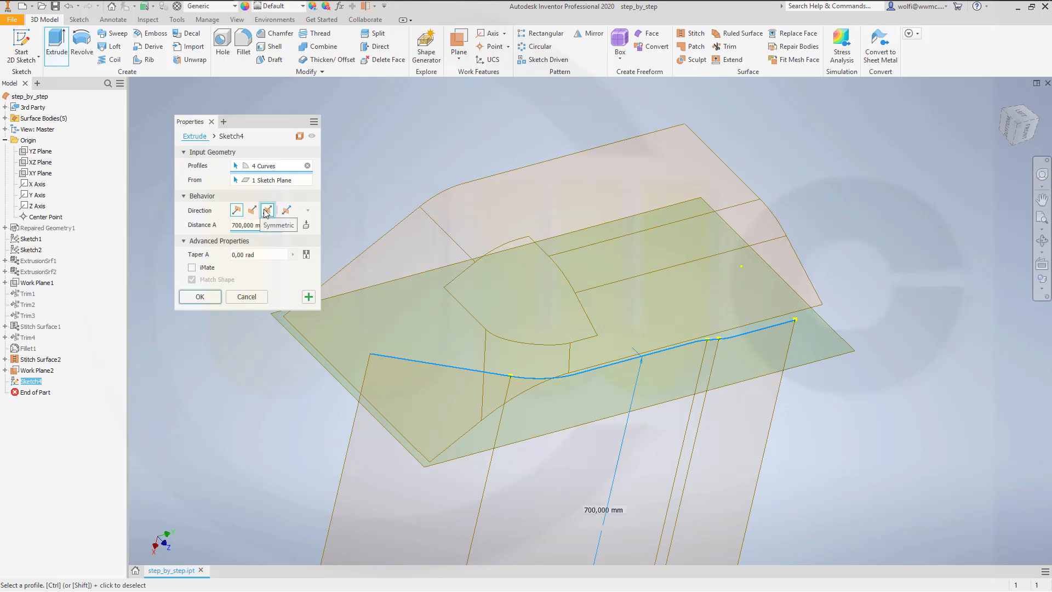
left_click(286, 210)
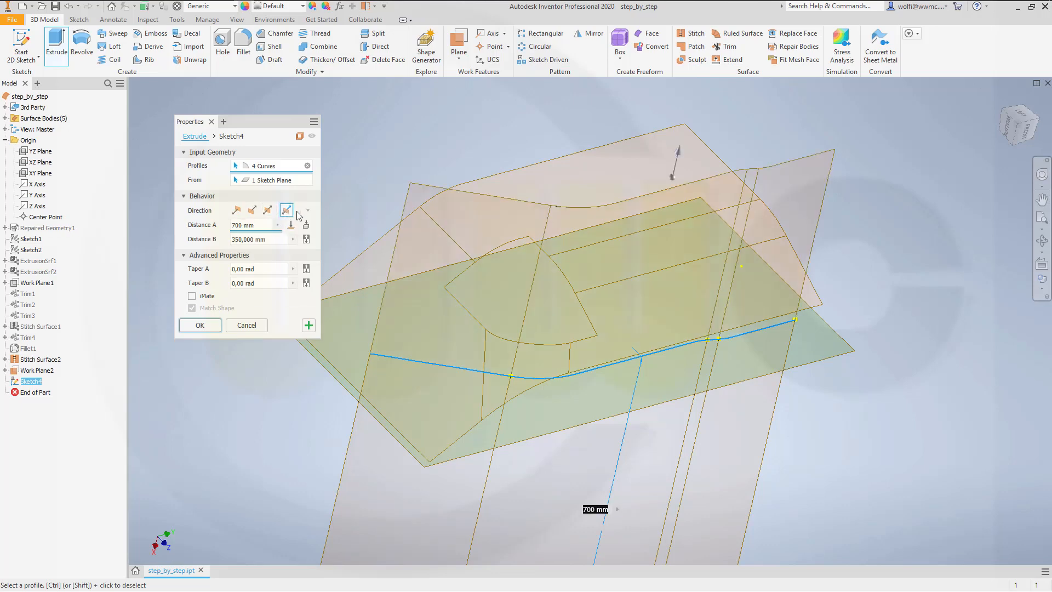
middle_click_drag(831, 414, 796, 380, "shift")
scroll(795, 380, "down", 3)
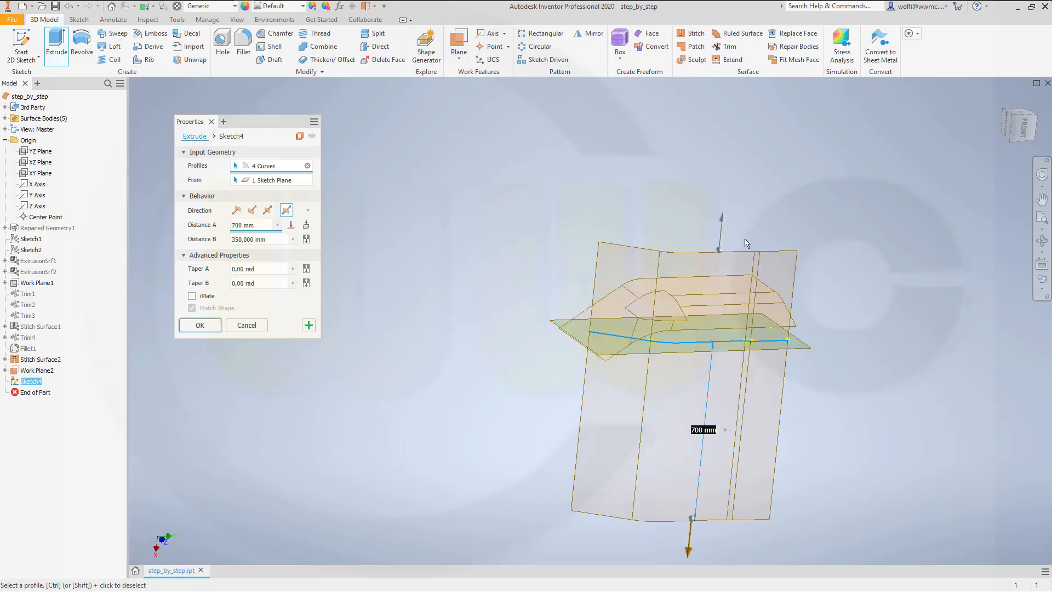
Step: Set Distance A and Distance B of the asymmetric extrusion to 100 mm each and create the surface
left_click_drag(723, 222, 705, 260)
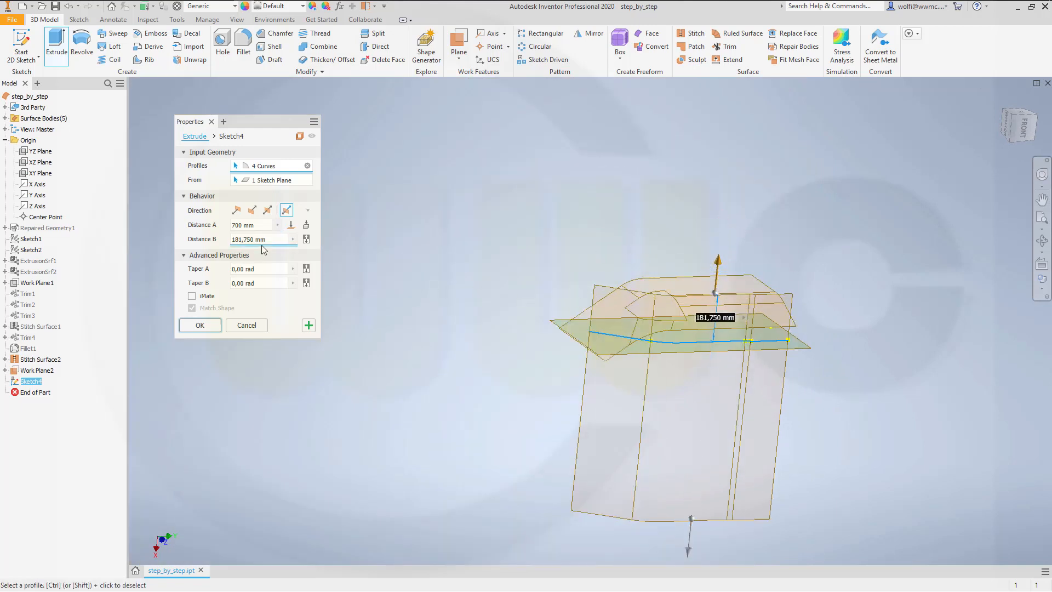
left_click_drag(273, 240, 175, 227)
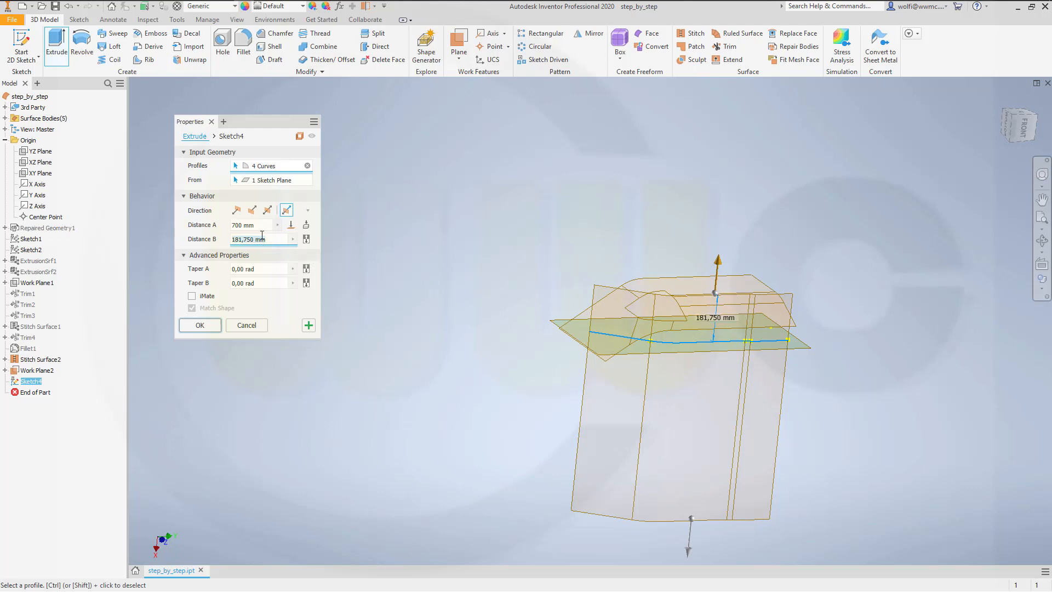
mouse_move(550, 233)
middle_mouse_down("shift")
mouse_move(531, 213)
mouse_move(520, 226)
middle_mouse_up("shift")
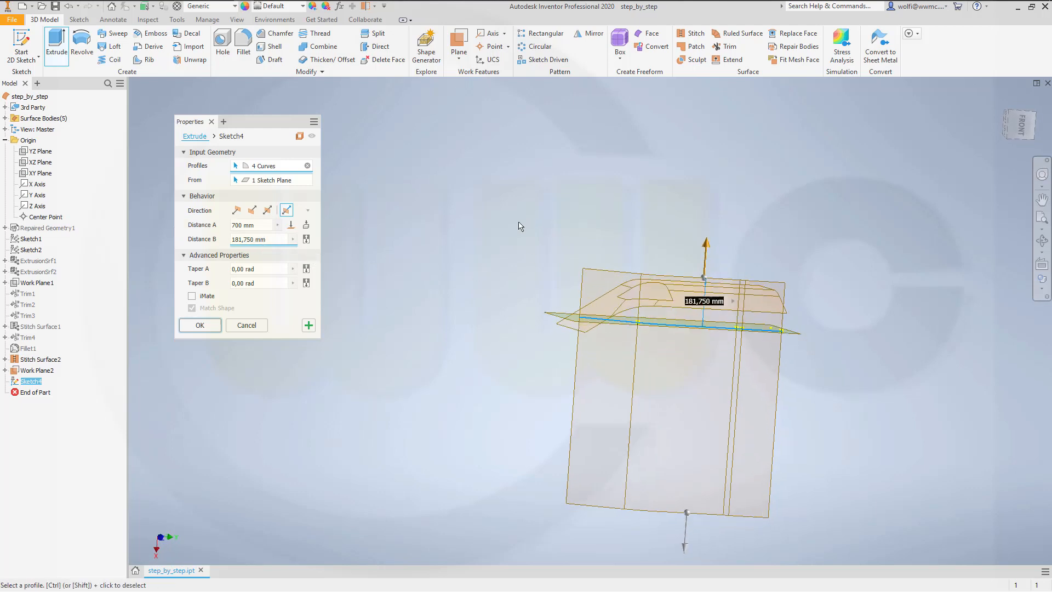
left_click_drag(277, 239, 170, 219)
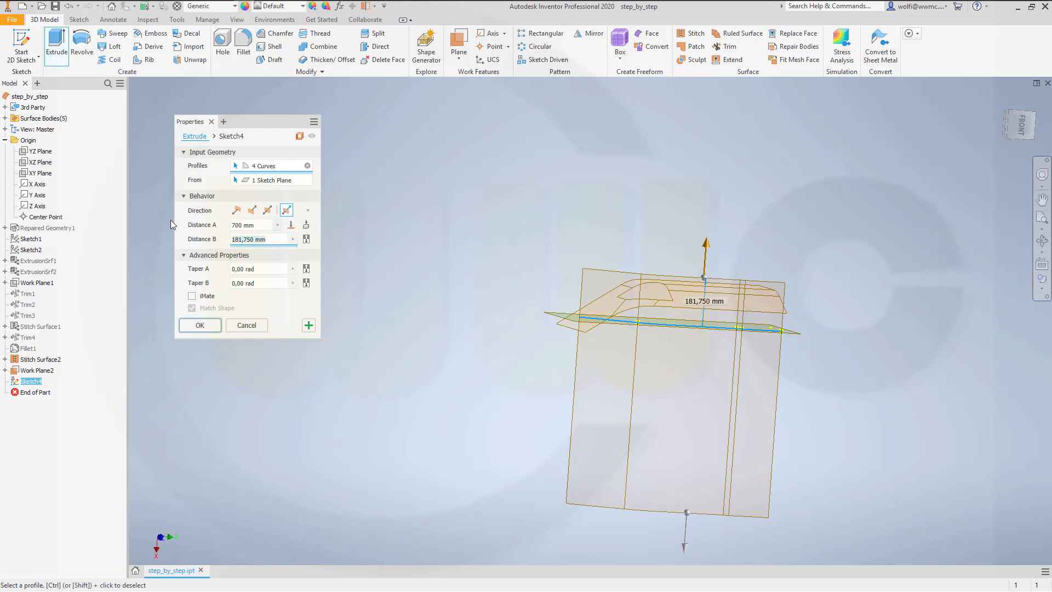
type("100")
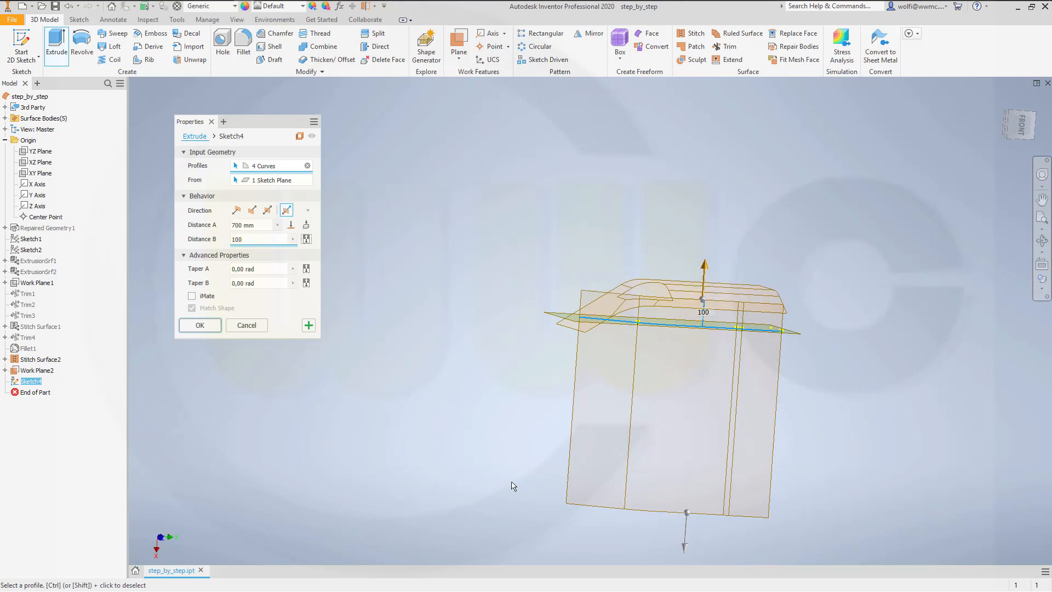
left_click_drag(687, 552, 692, 386)
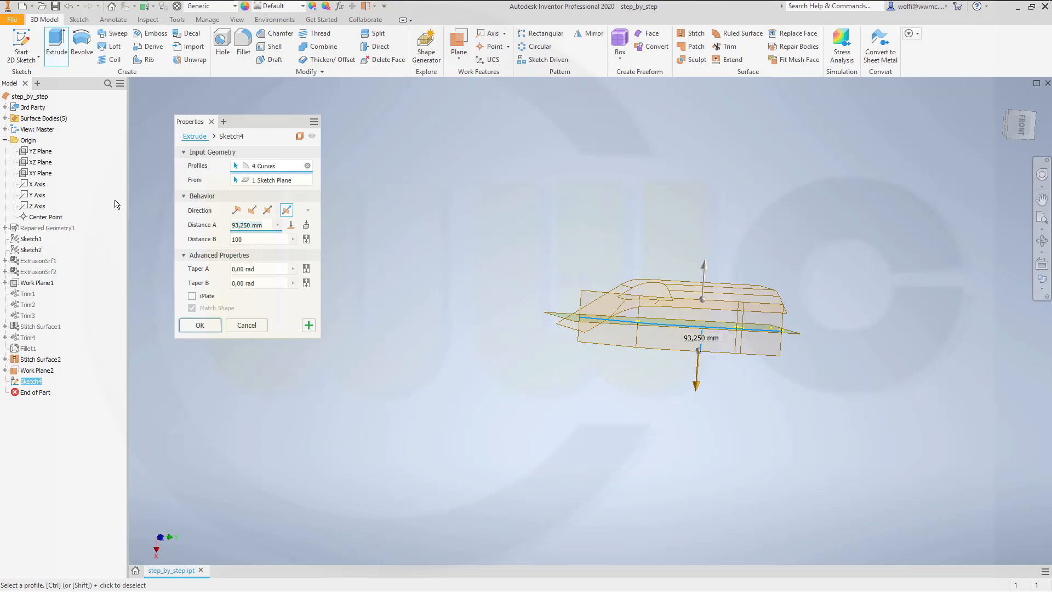
type("100")
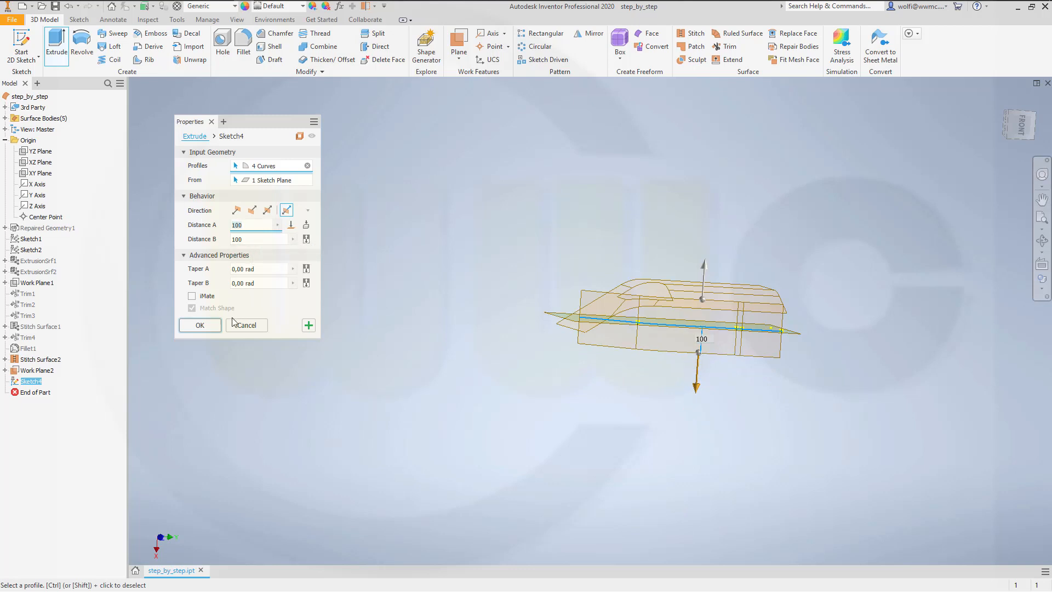
left_click(204, 325)
Step: Hide the work plane that carries the extruded curve sketch
middle_click_drag(462, 272, 487, 302, "shift")
scroll(731, 443, "up", 5)
scroll(731, 443, "down", 6)
scroll(720, 421, "down", 4)
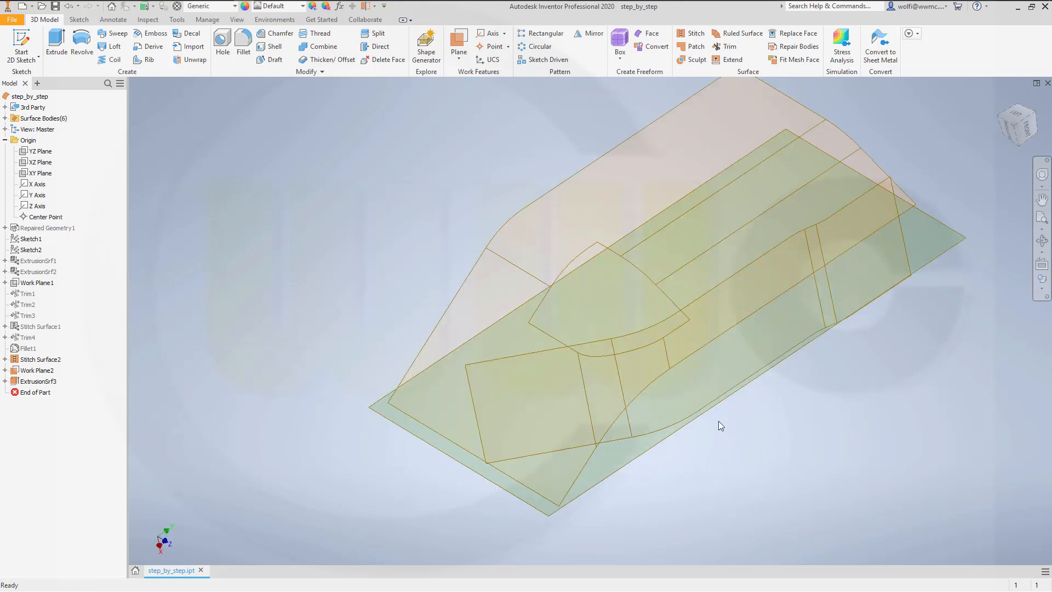
middle_click_drag(723, 414, 712, 388, "shift")
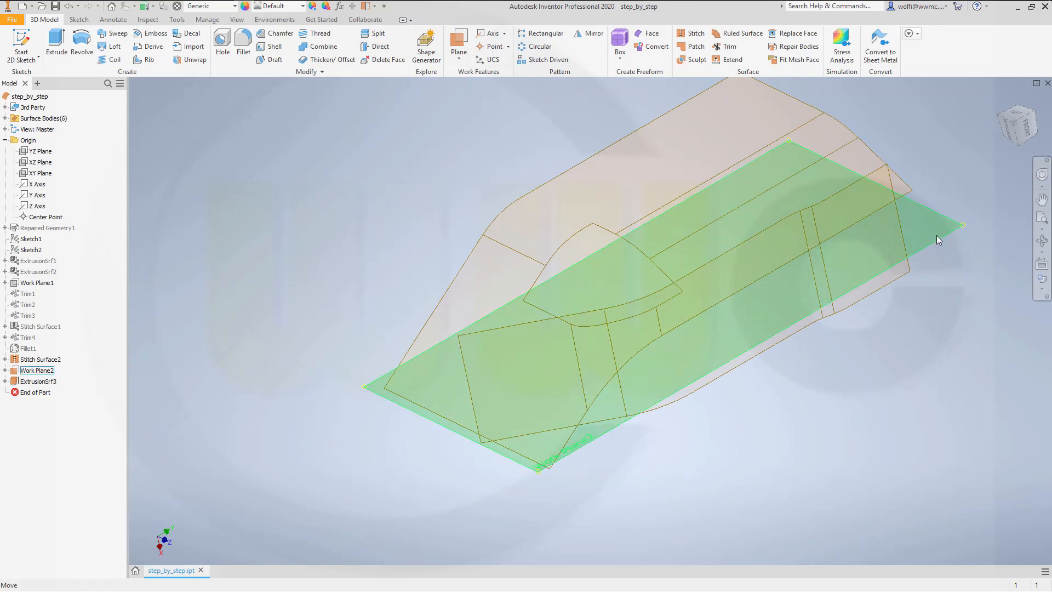
right_click(37, 371)
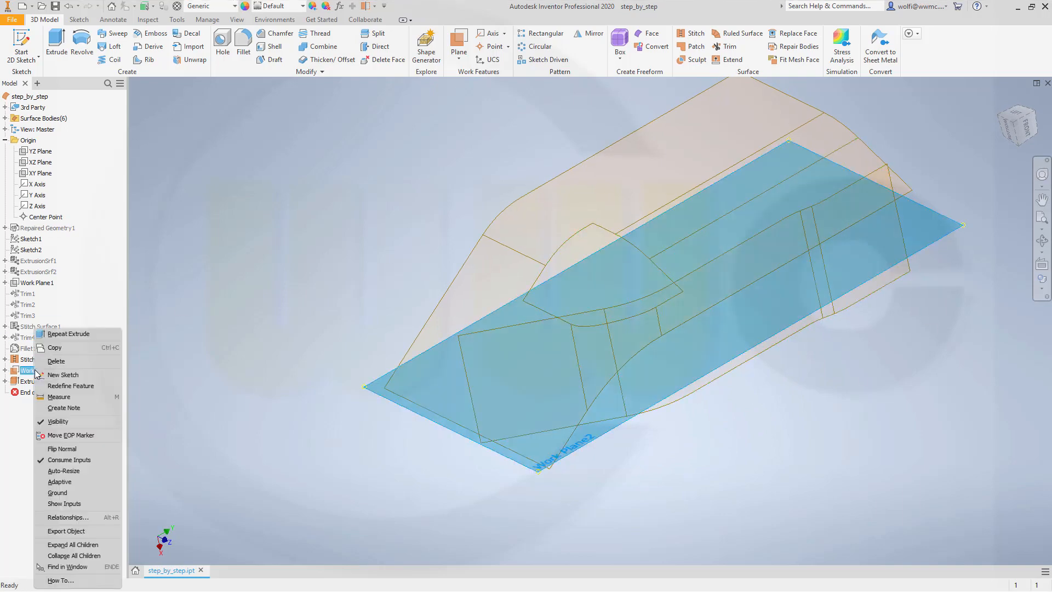
left_click(60, 421)
Step: Start extending the new extruded surface from its short end edge beside the large sloped face
middle_click_drag(403, 268, 370, 375, "shift")
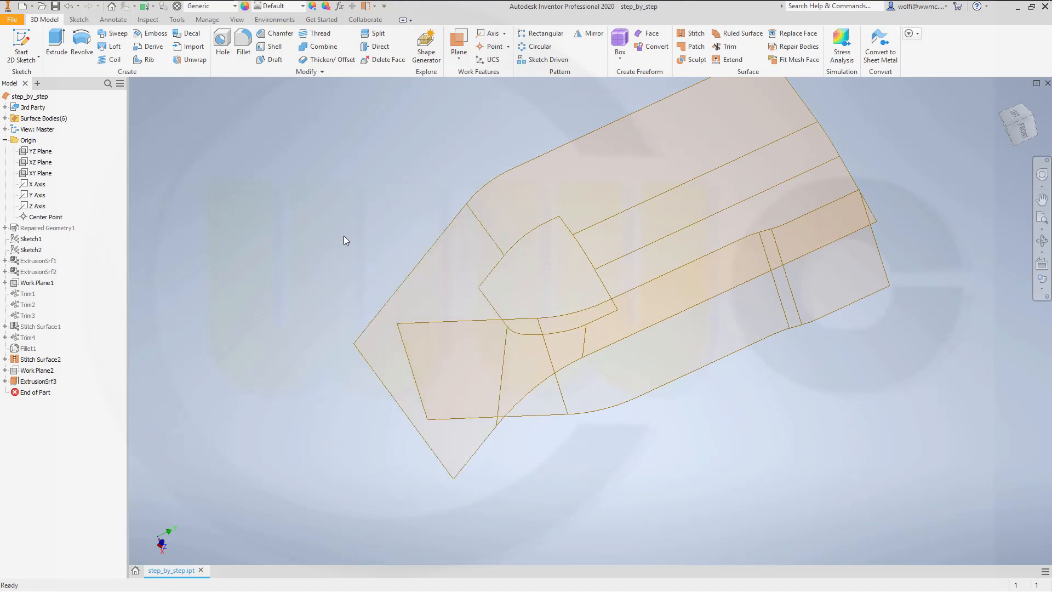
middle_click_drag(344, 237, 379, 234, "shift")
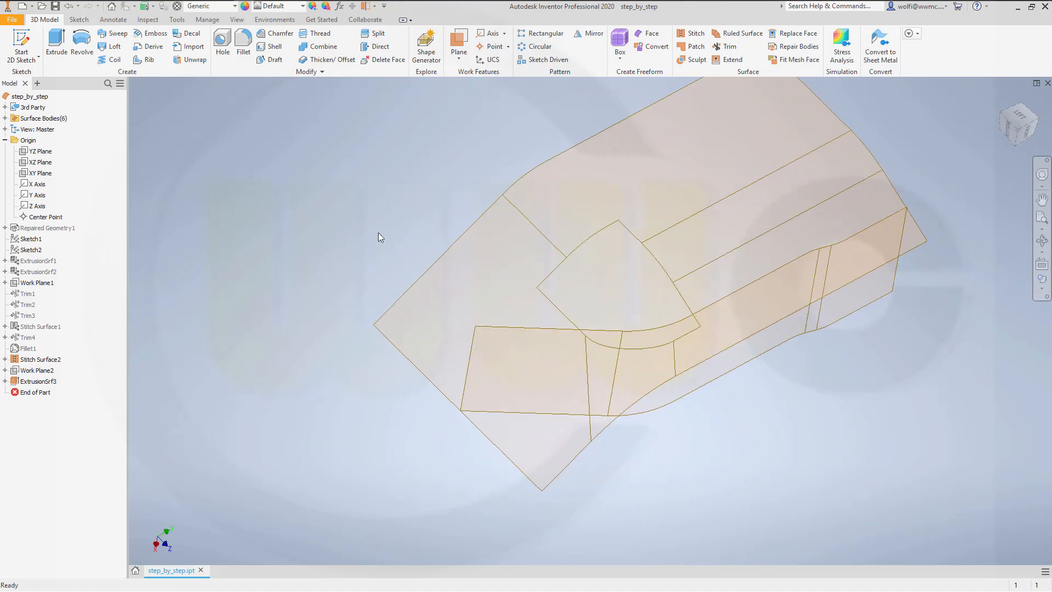
left_click(733, 60)
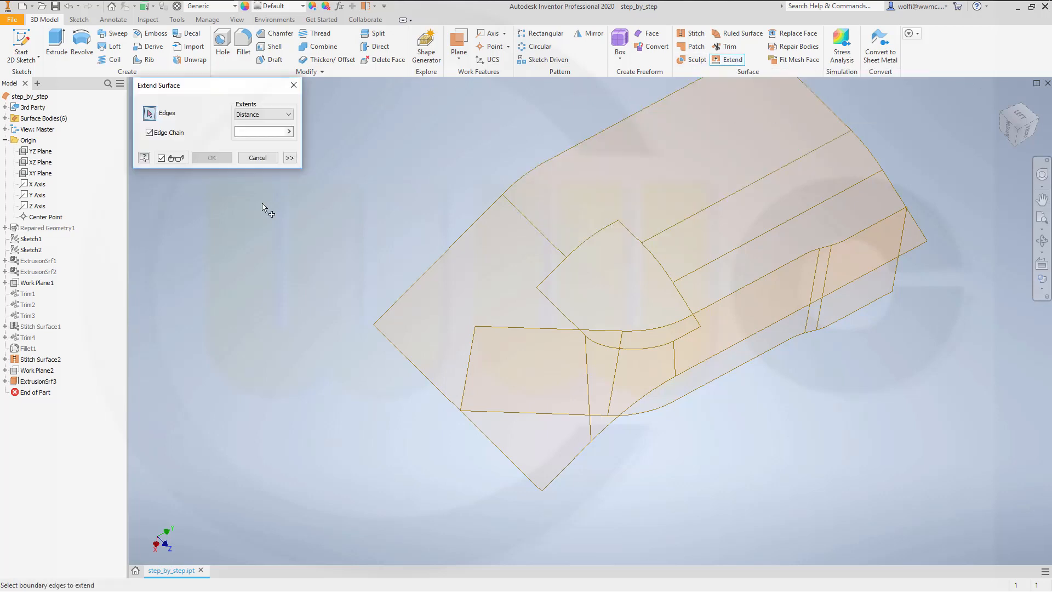
left_click(470, 357)
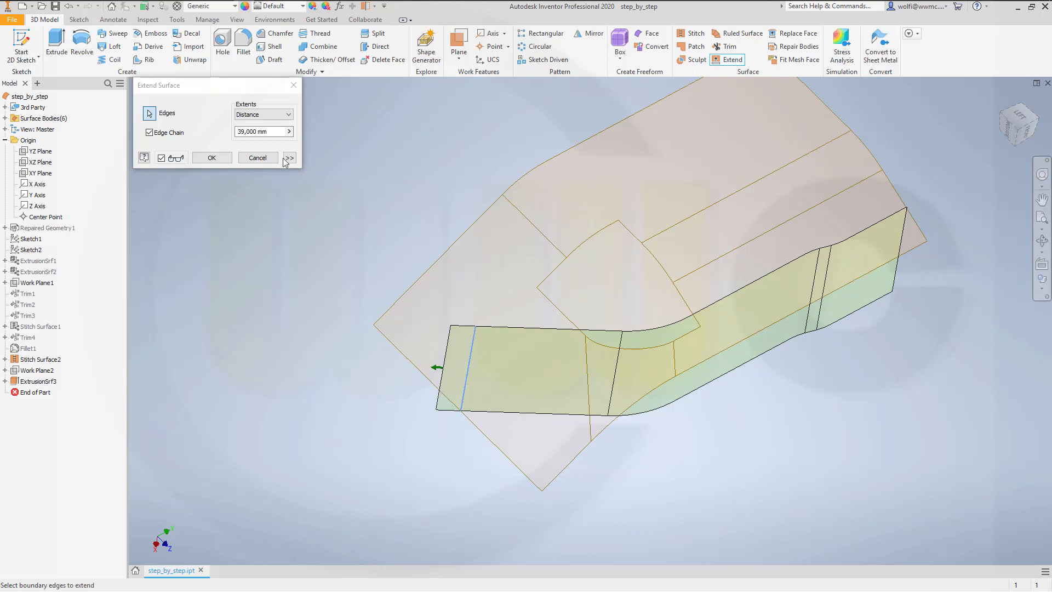
Step: Try to extend the selected edge up to the large sloped face using the To extent
left_click(292, 113)
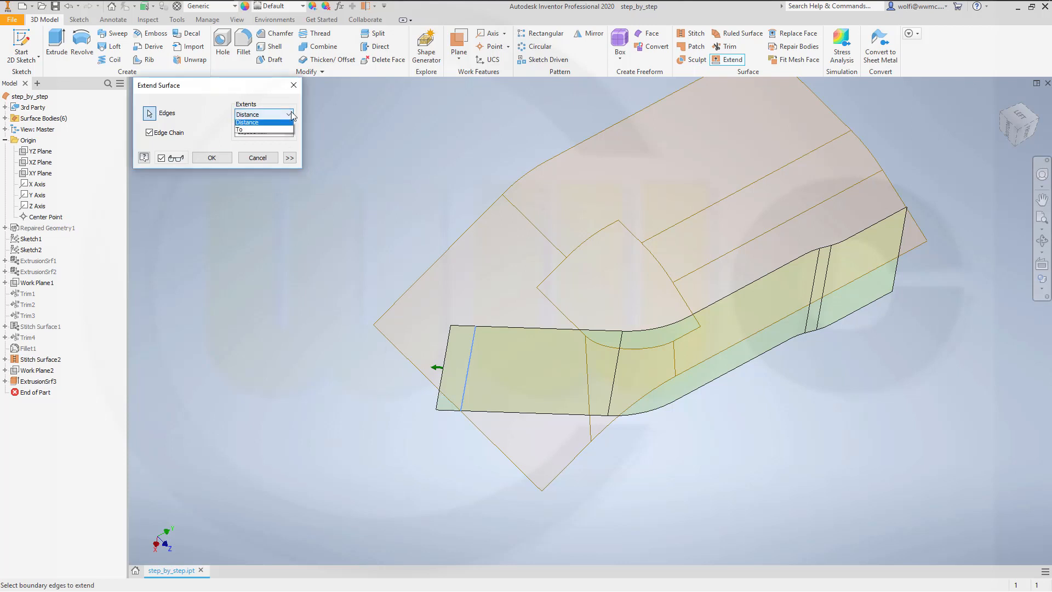
left_click(247, 129)
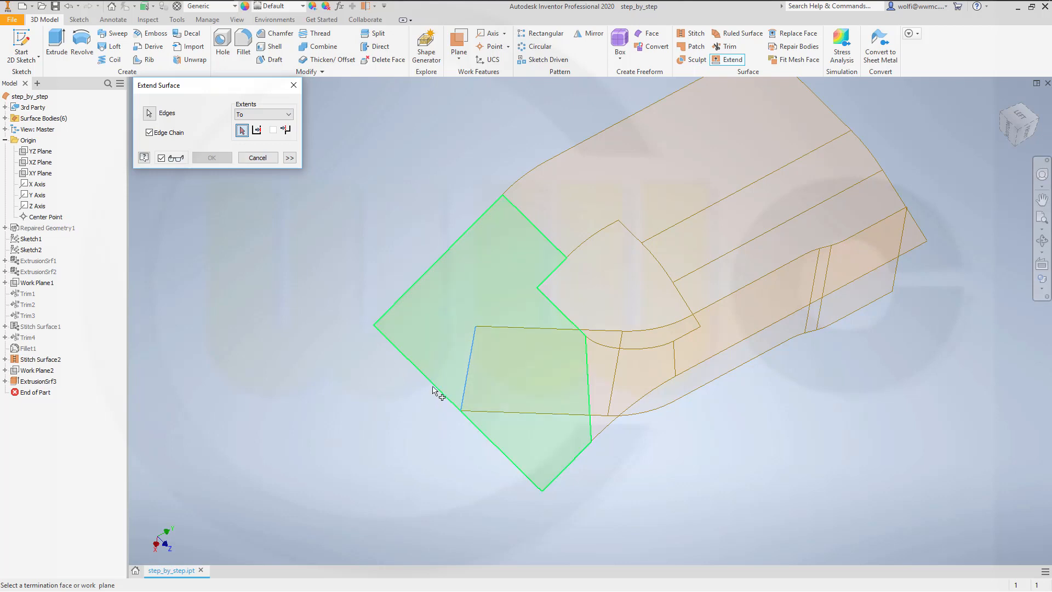
left_click(426, 379)
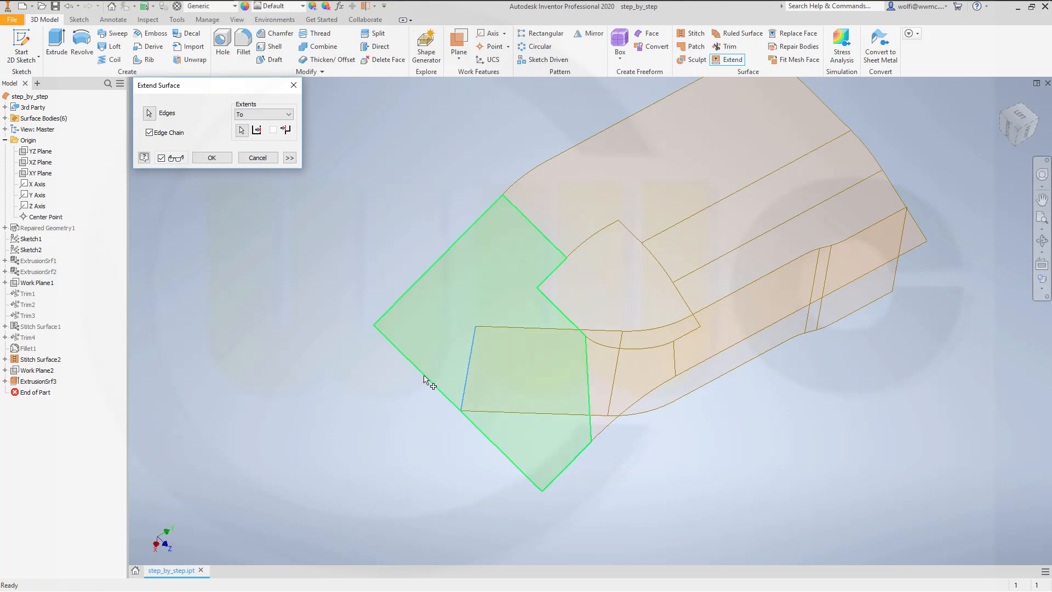
middle_click_drag(374, 310, 345, 286, "shift")
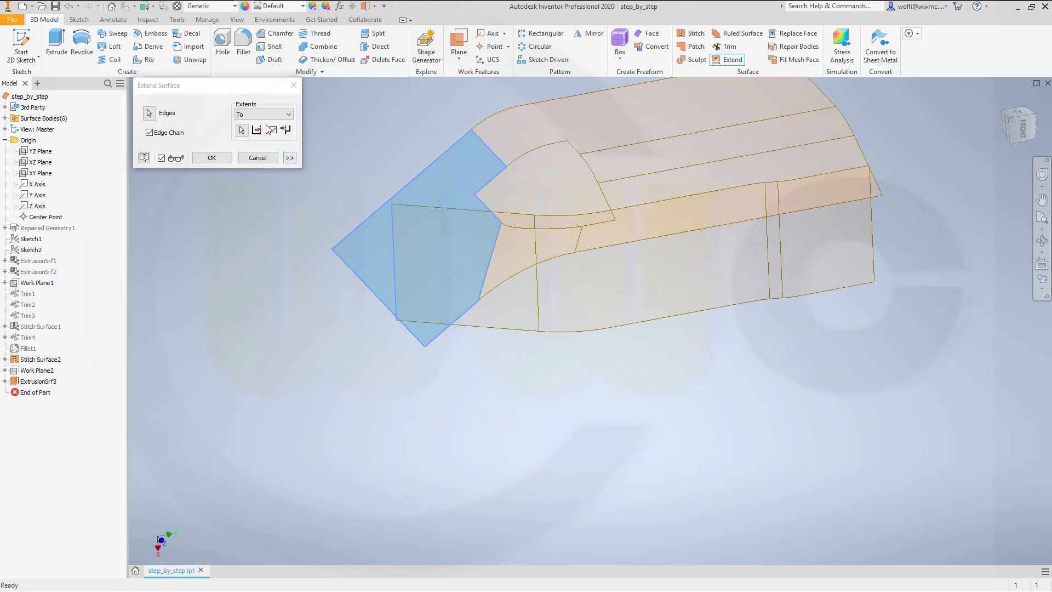
left_click(288, 114)
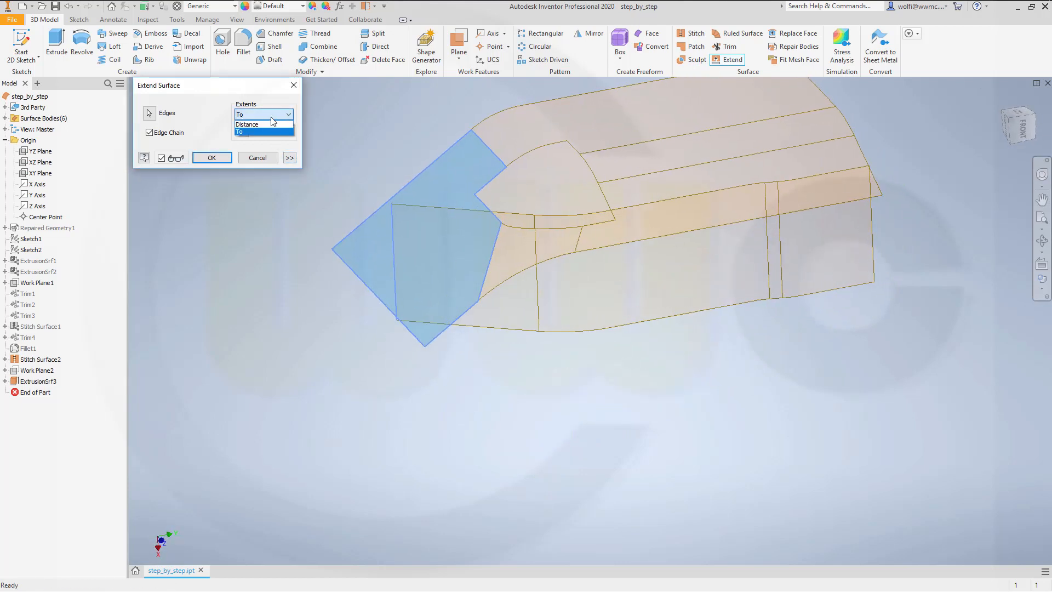
left_click(257, 122)
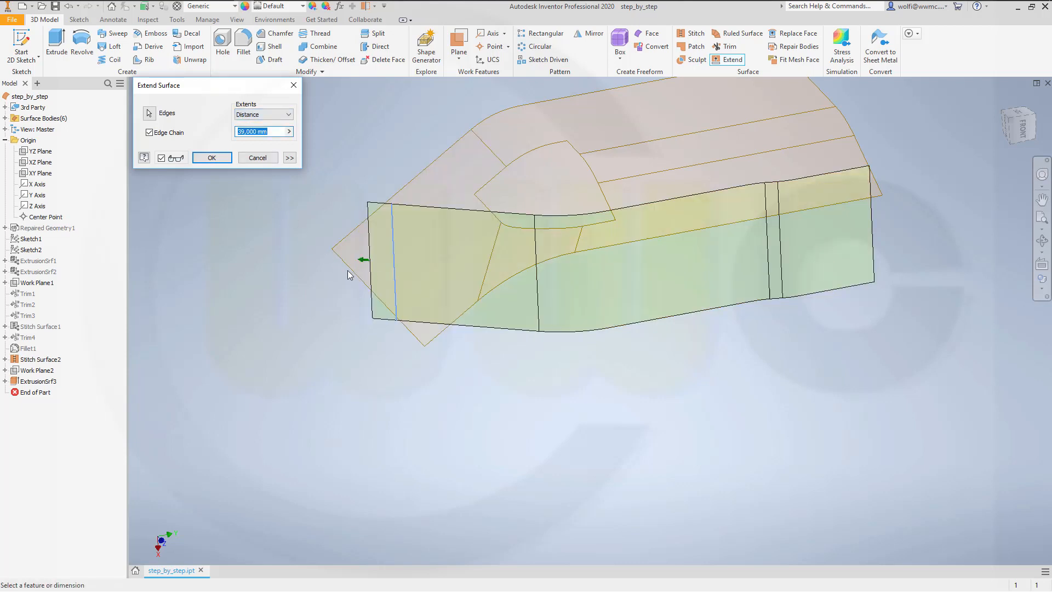
Step: Extend the selected end edge by a distance of 58,250 mm, past the border of the sloped face
mouse_move(348, 270)
middle_mouse_down("shift")
mouse_move(306, 260)
mouse_move(331, 262)
middle_mouse_up("shift")
left_click_drag(351, 246, 336, 243)
middle_click_drag(320, 320, 328, 355, "shift")
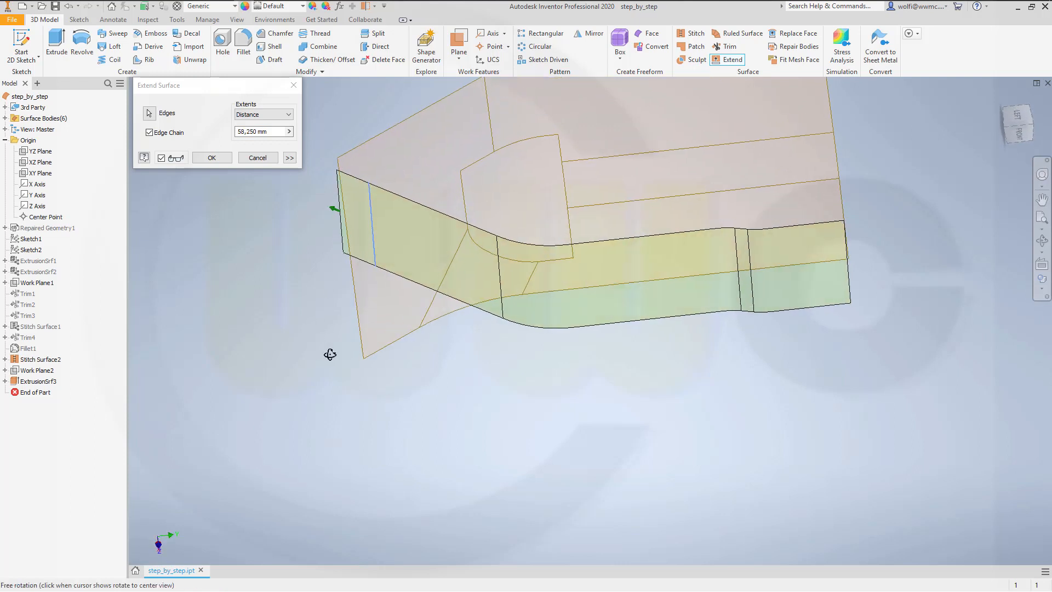
left_click(211, 158)
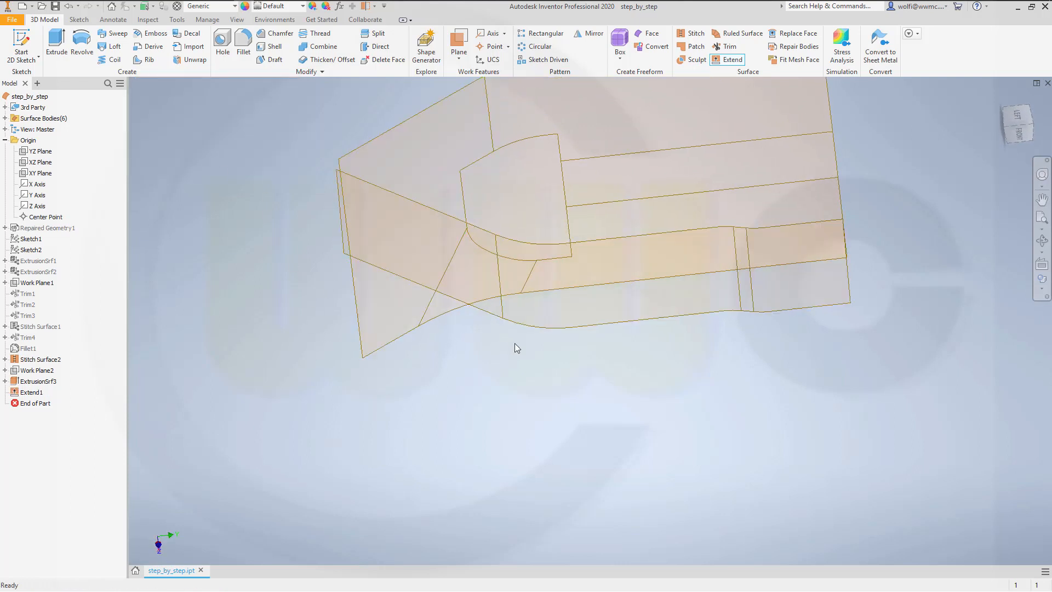
Step: Try to trim the stitched surface using the extended extrusion surface as the cutting tool
middle_click_drag(564, 346, 611, 416)
middle_click_drag(663, 363, 730, 334, "shift")
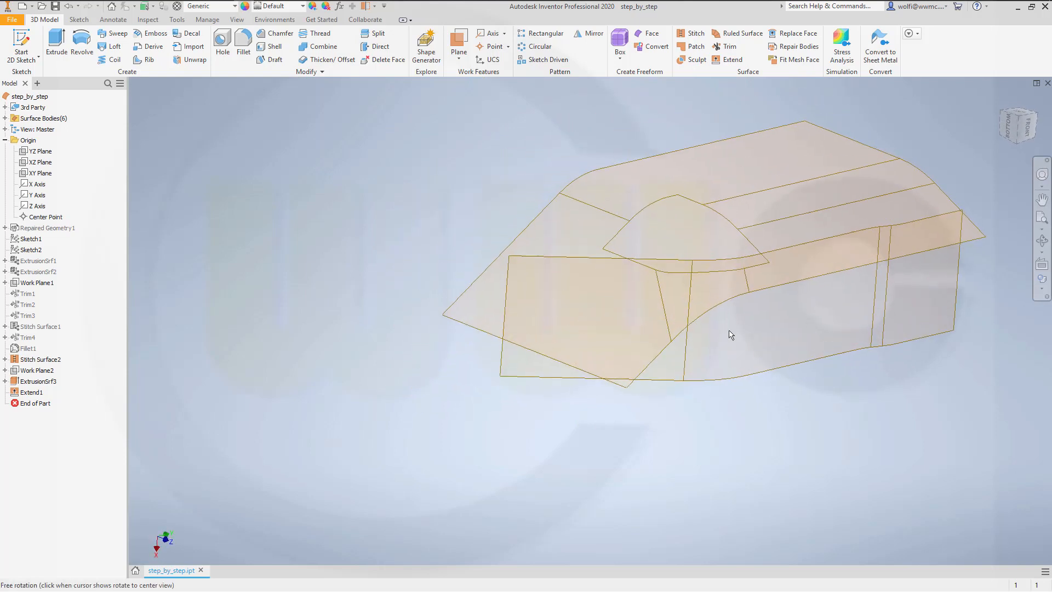
left_click(726, 46)
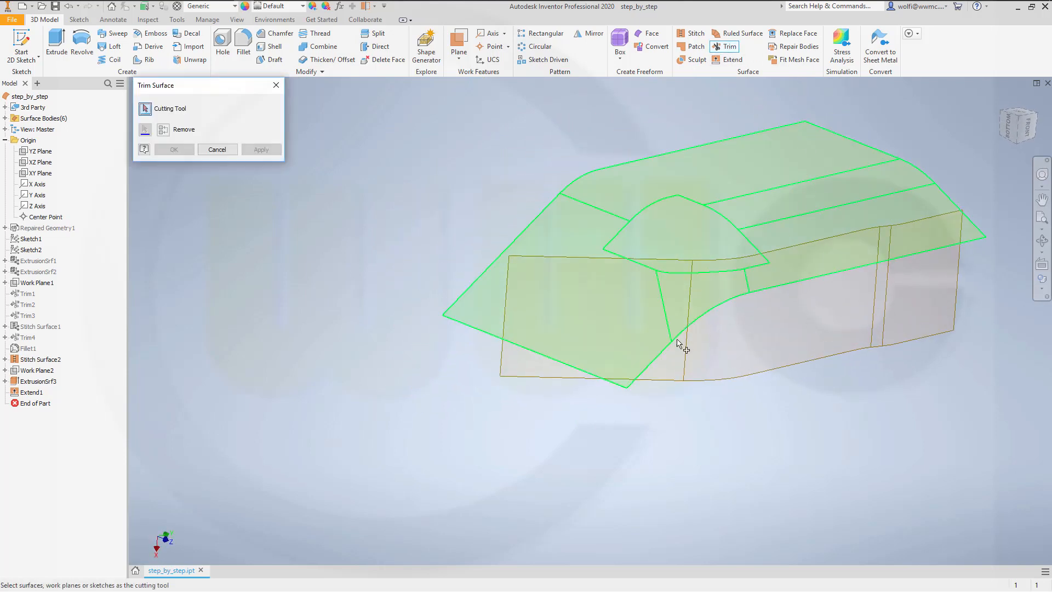
left_click(728, 360)
middle_click_drag(737, 404, 920, 396, "shift")
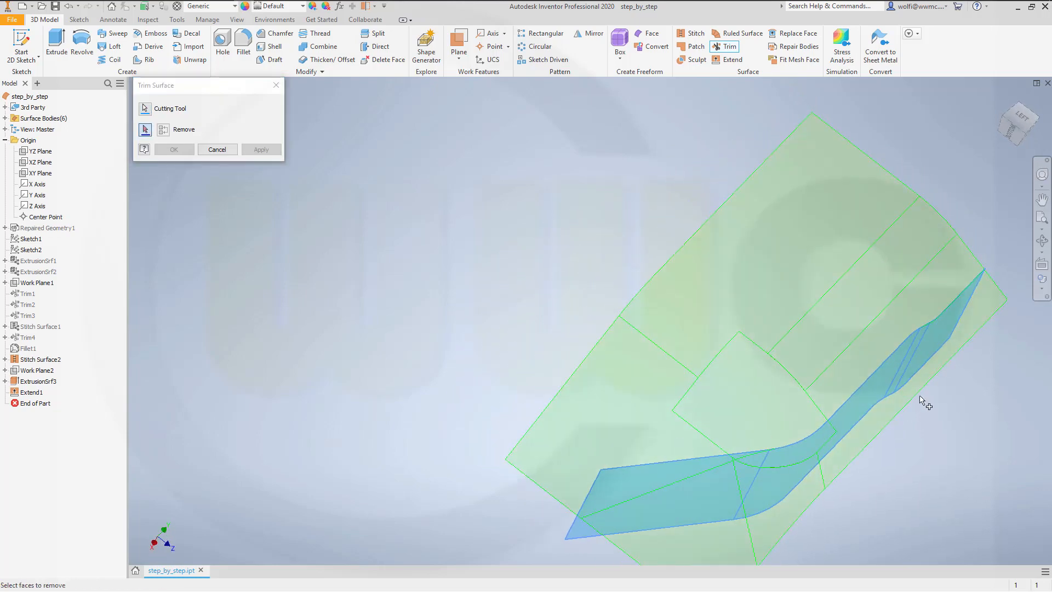
left_click(992, 301)
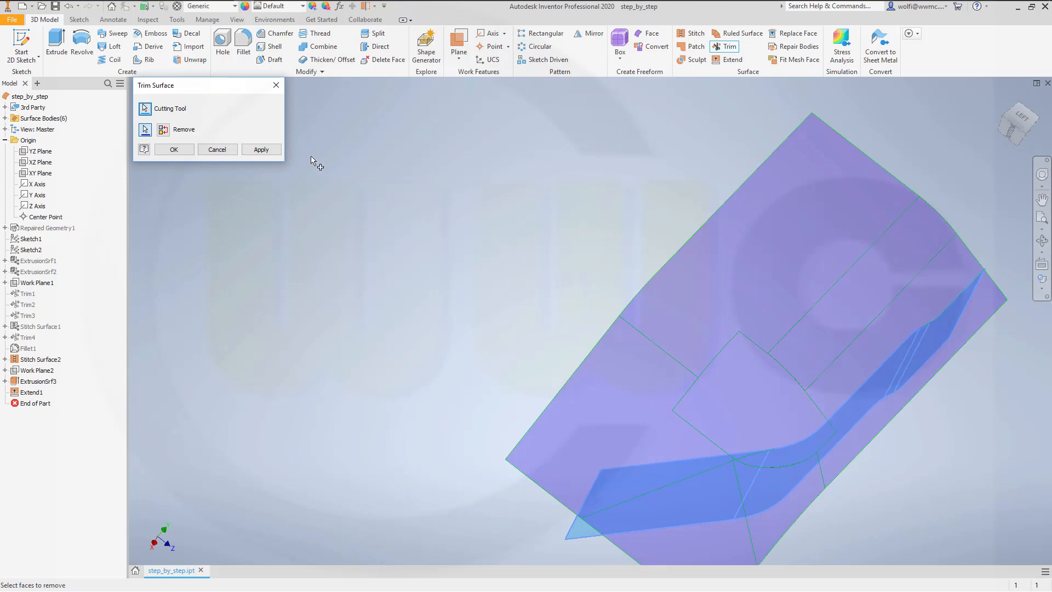
left_click(211, 153)
Step: Edit the ExtrusionSrf3 side surface and set its Distance B to 140 mm
middle_click_drag(234, 162, 403, 221, "shift")
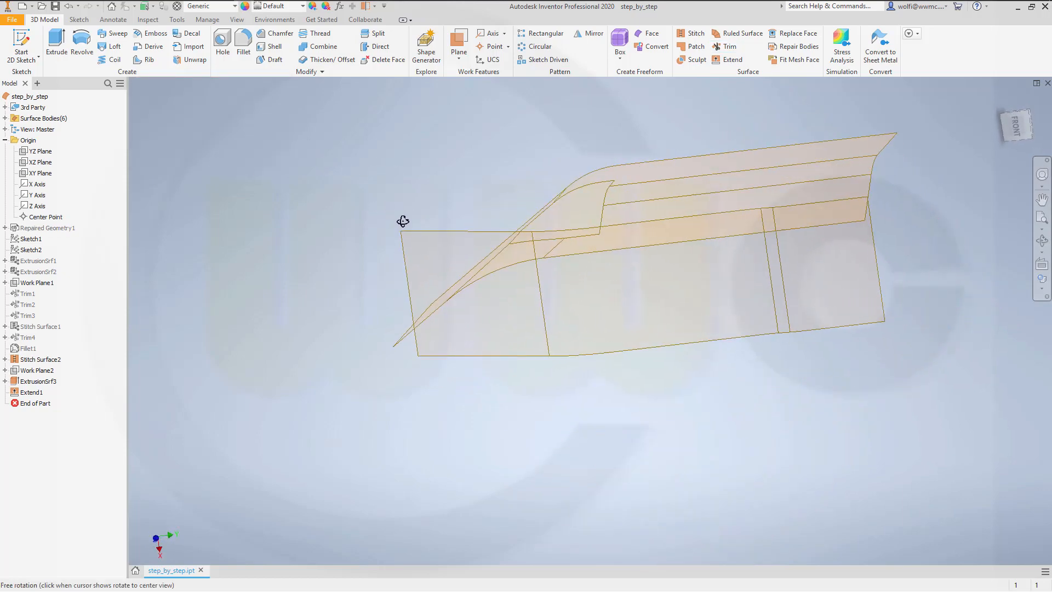
left_click(18, 385)
double_click(33, 381)
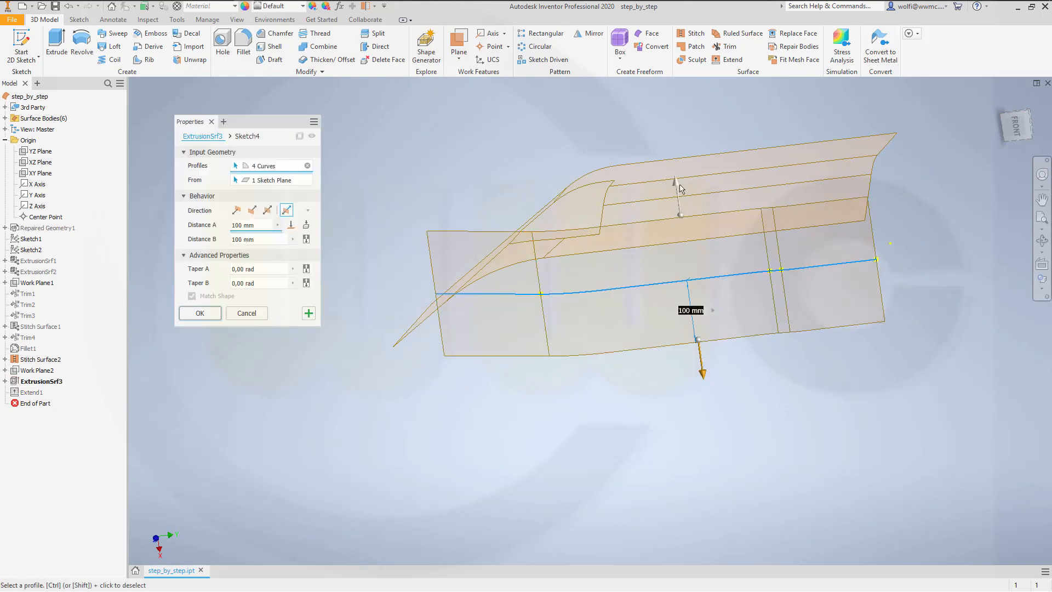
left_click_drag(680, 188, 680, 157)
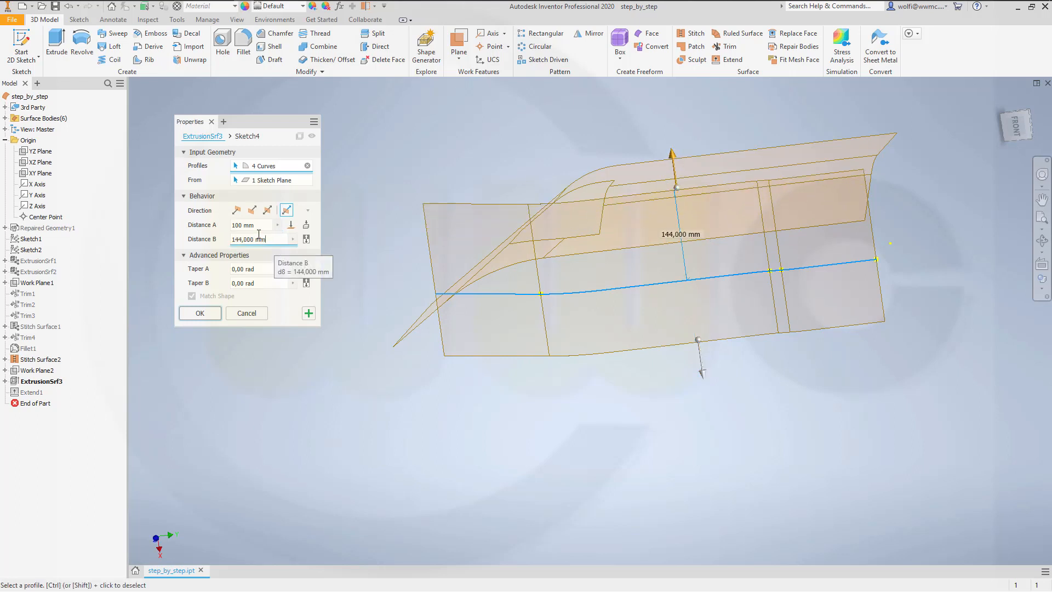
left_click_drag(274, 240, 163, 224)
type("140")
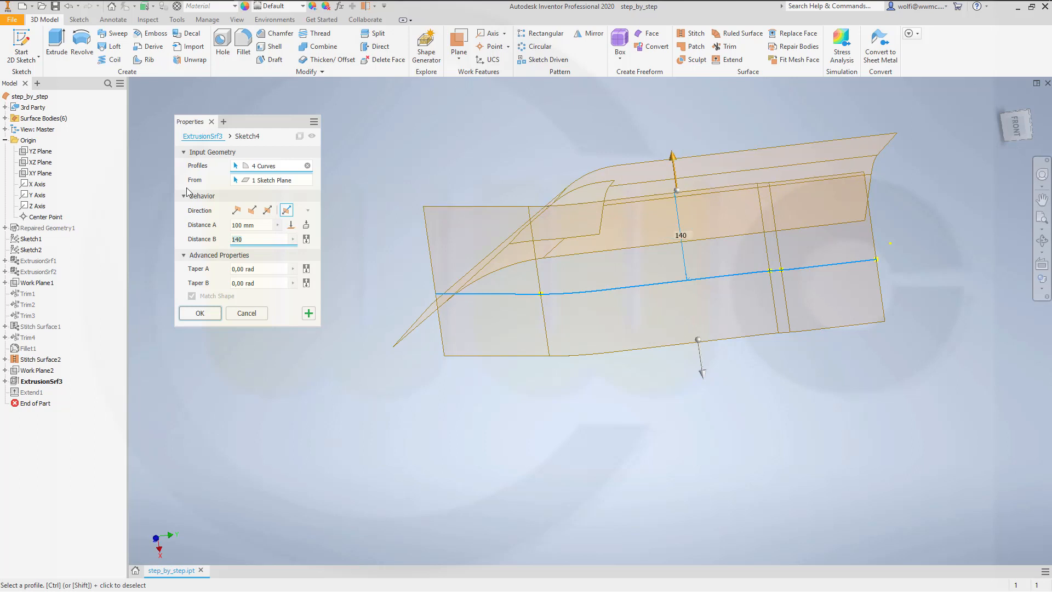
left_click(198, 319)
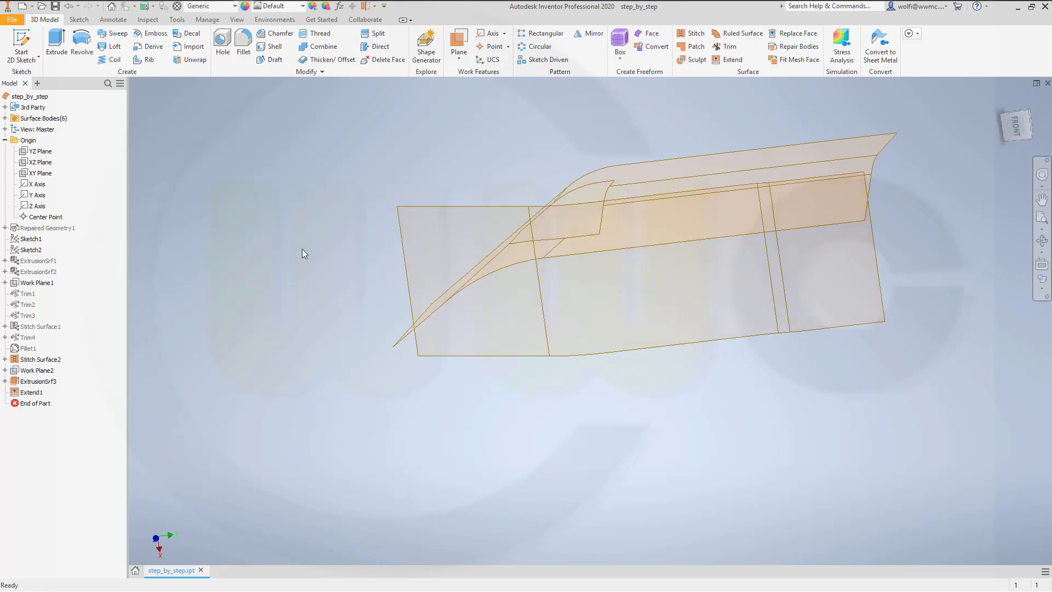
Step: Trim the stitched surface with the extended extrusion surface as cutting tool, removing the portion below the intersection
middle_click_drag(367, 280, 451, 418, "shift")
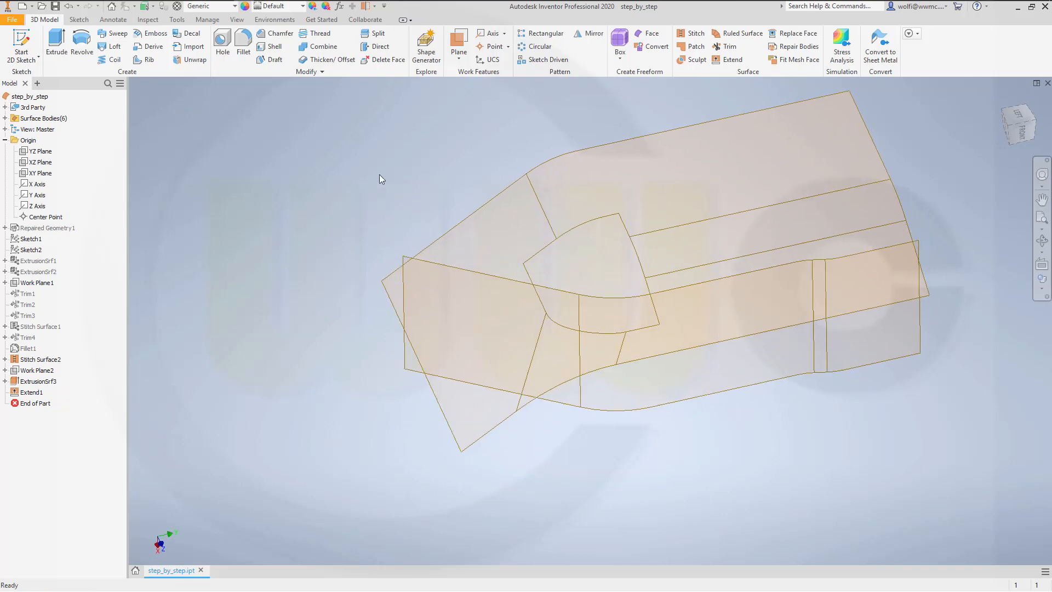
left_click(728, 48)
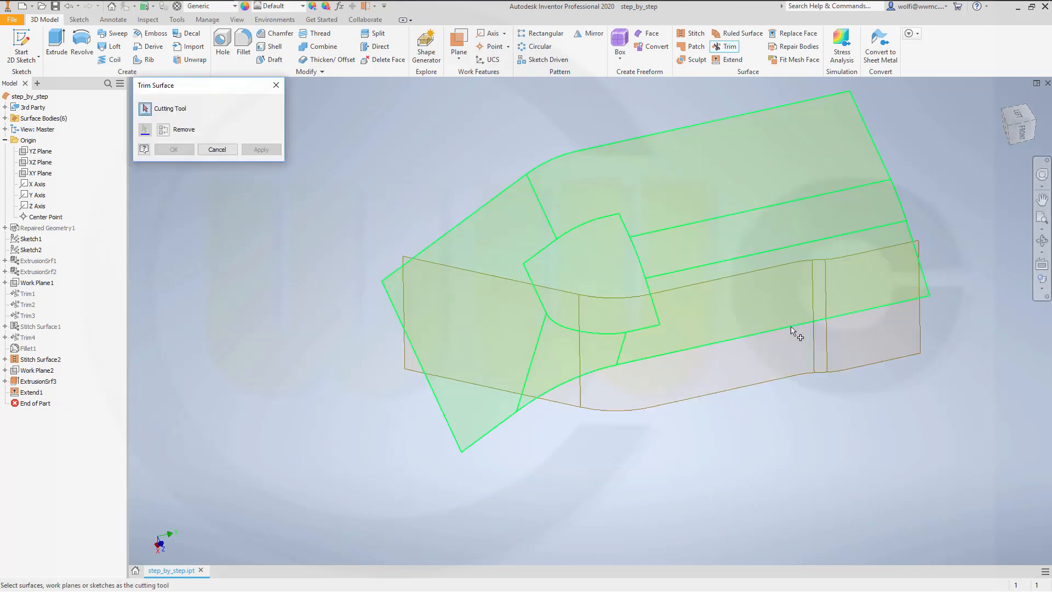
left_click(424, 312)
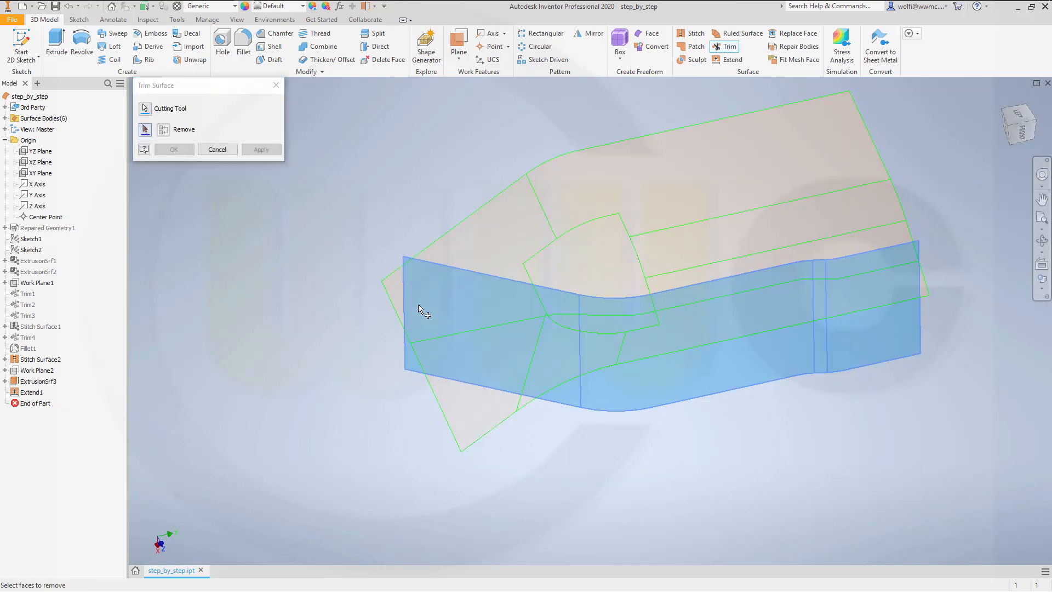
left_click(914, 286)
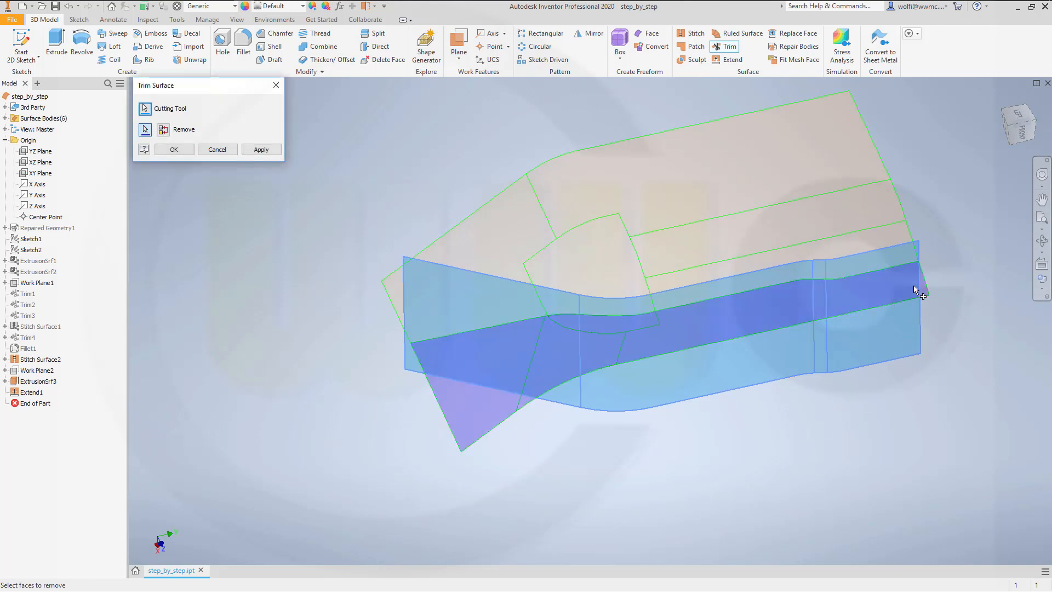
left_click(246, 150)
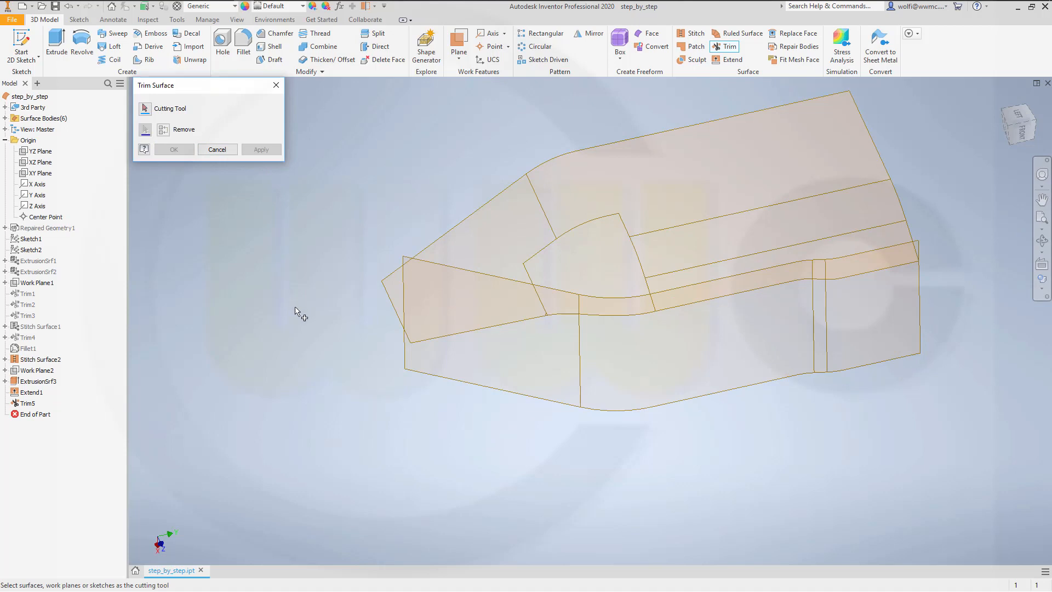
middle_click_drag(296, 308, 334, 339, "shift")
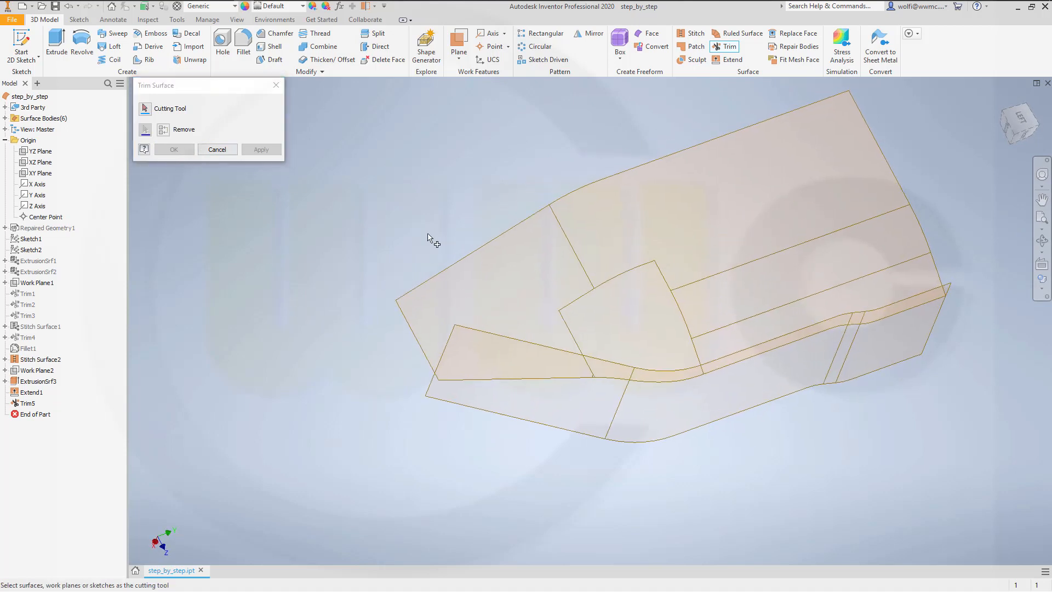
left_click(521, 263)
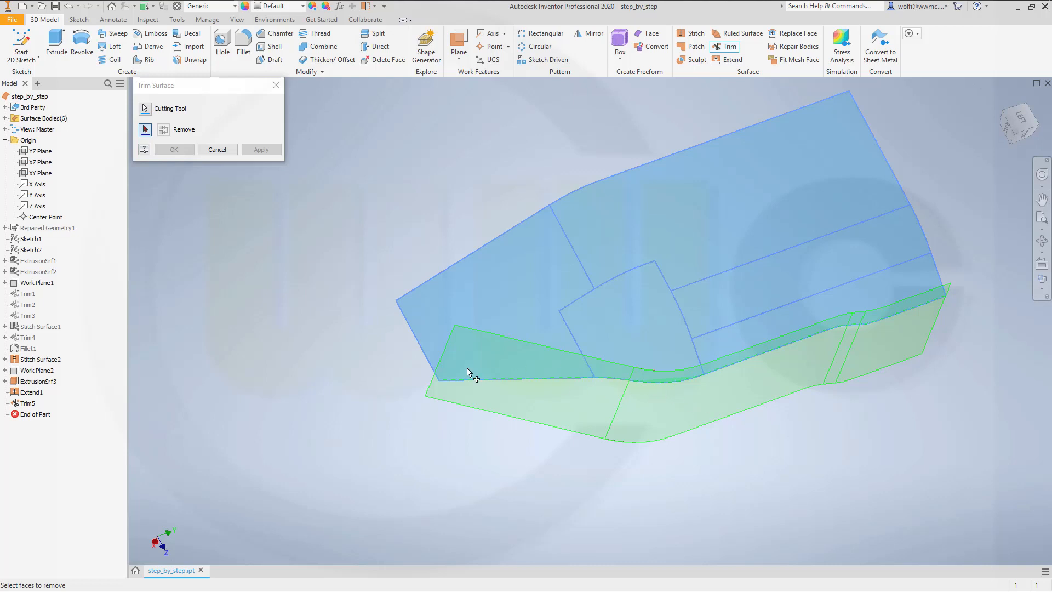
left_click(222, 154)
Step: Extend the stitched surface's short end edge on the large sloped face by a distance reaching past the side surface's end
middle_click_drag(611, 317, 569, 247, "shift")
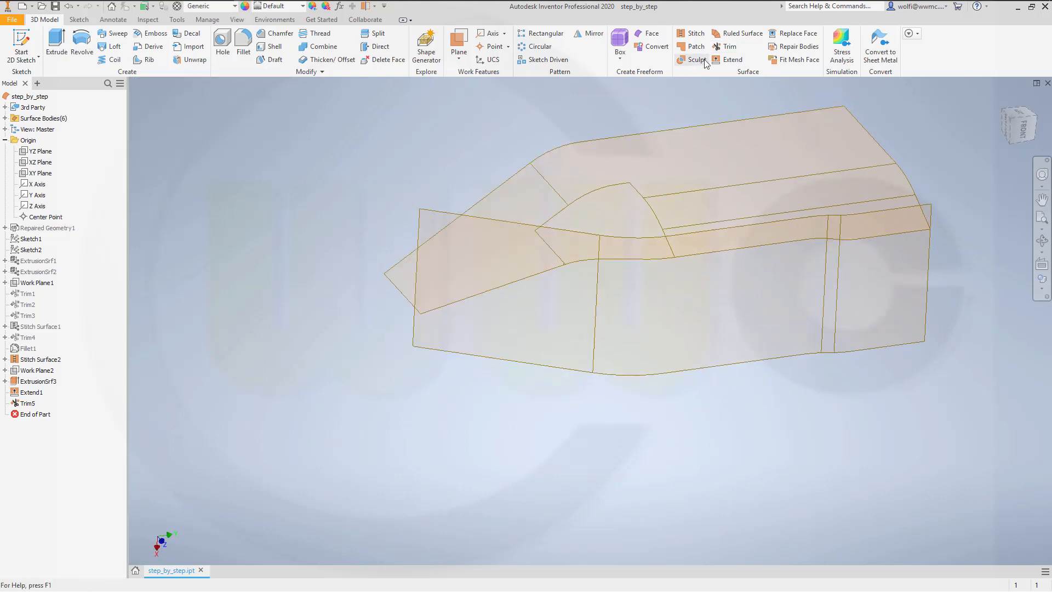
left_click(731, 60)
left_click(405, 296)
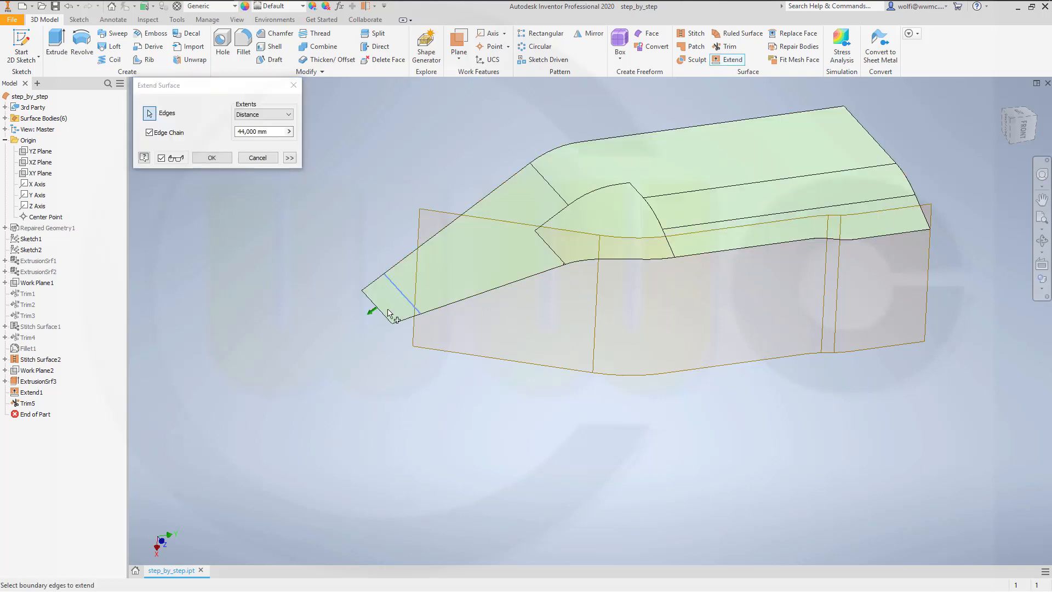
middle_click_drag(348, 337, 330, 354, "shift")
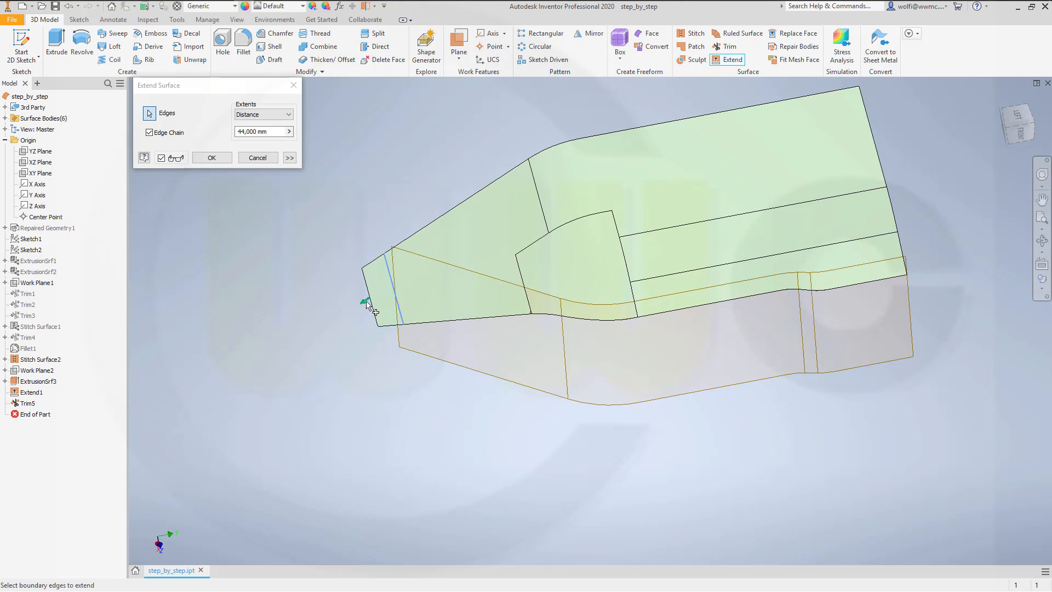
left_click_drag(369, 301, 375, 298)
left_click(212, 157)
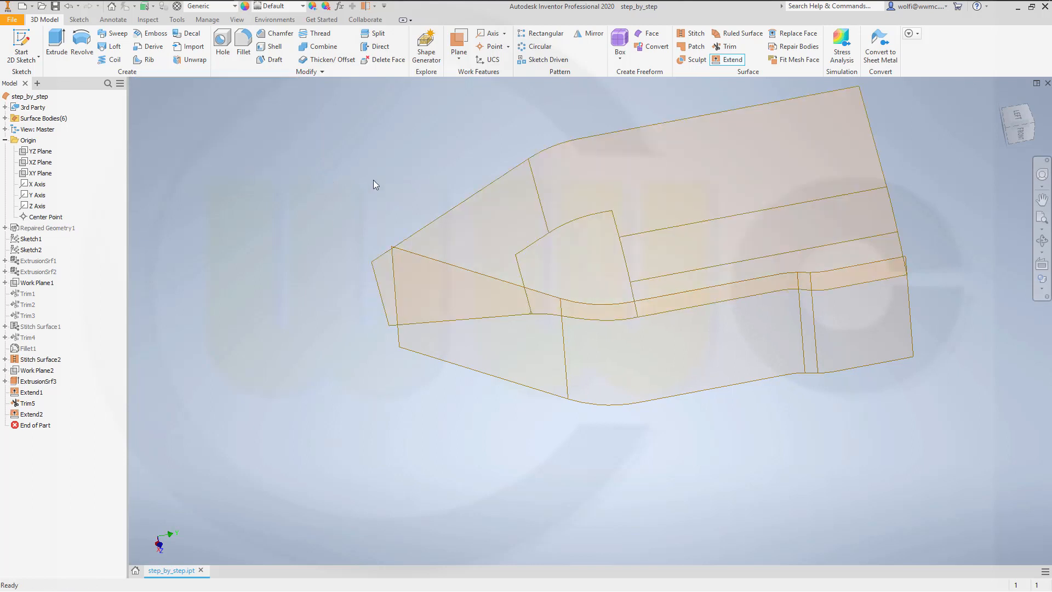
Step: Trim the side extrusion surface with the stitched surface as cutting tool, removing the portion that projects above it
left_click(727, 47)
middle_click_drag(696, 454, 700, 437, "shift")
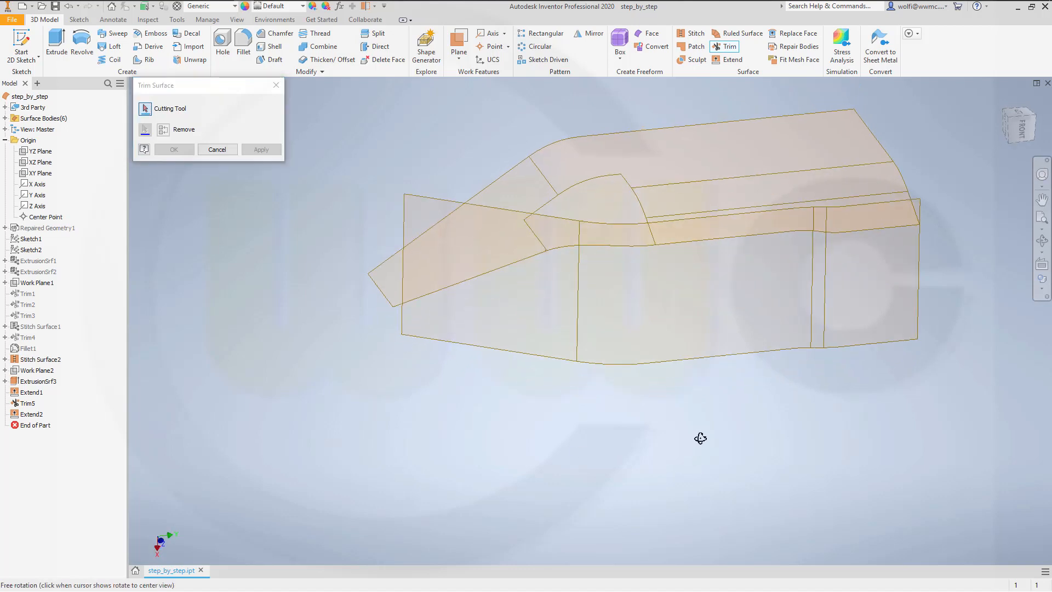
left_click(679, 164)
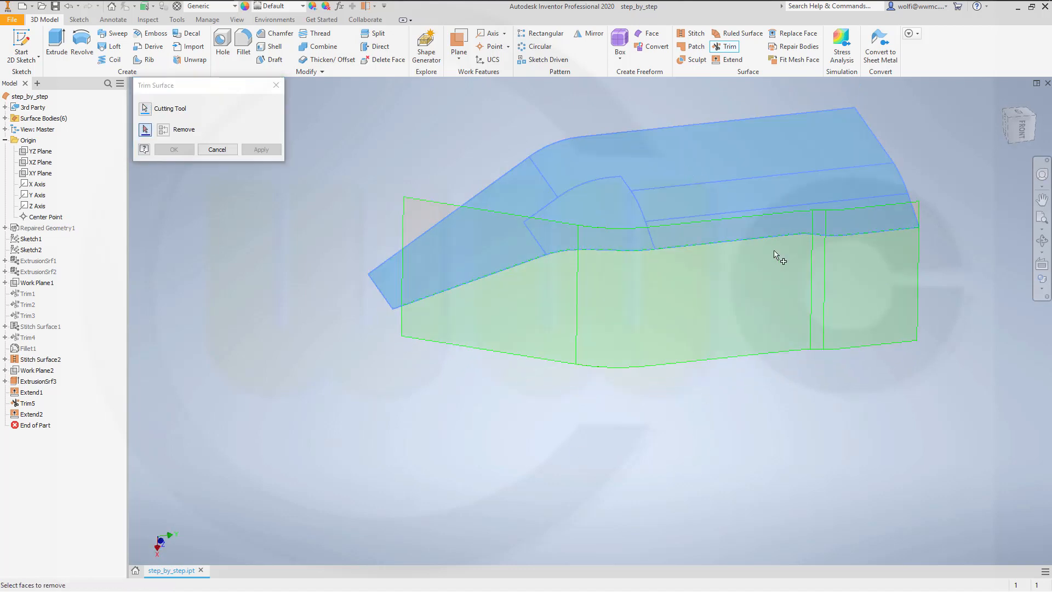
left_click(477, 244)
left_click(173, 150)
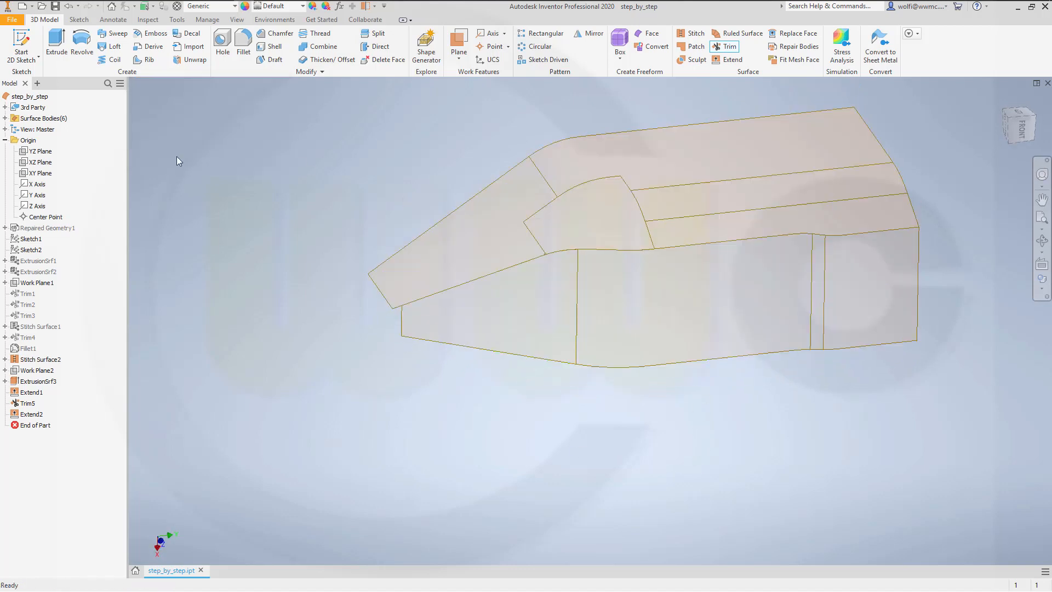
Step: Stitch the upper stitched surface and the trimmed side extrusion surface together into one surface body
middle_click_drag(430, 294, 672, 404, "shift")
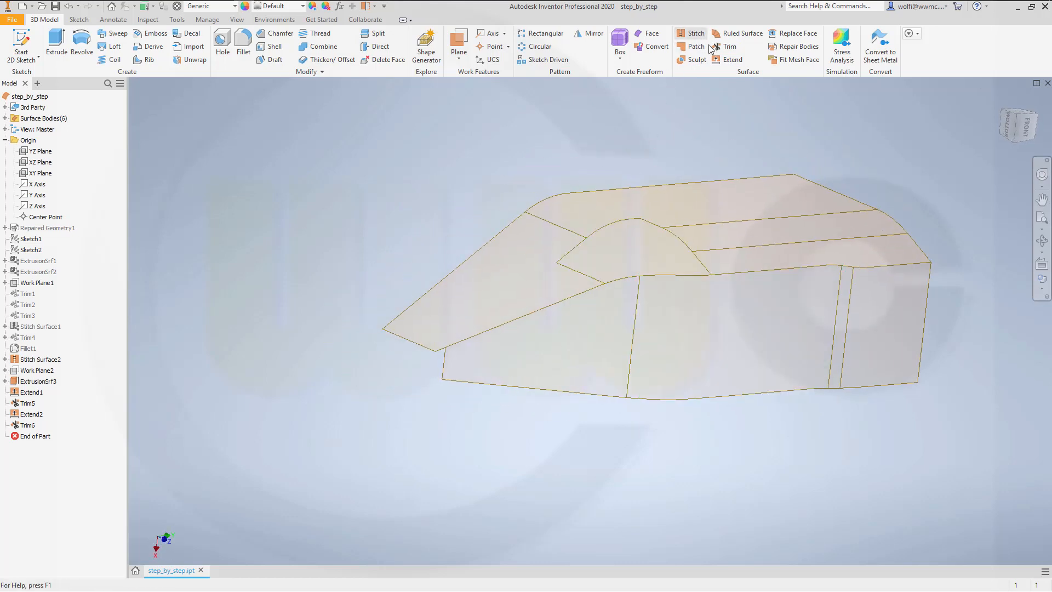
left_click(691, 33)
left_click(662, 235)
left_click(730, 339)
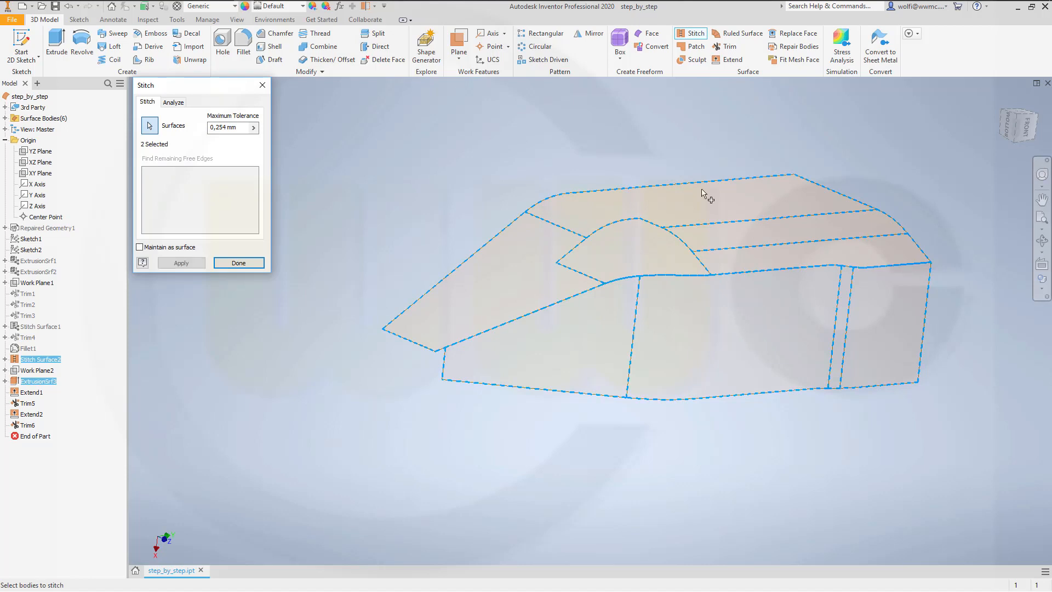
left_click(191, 264)
left_click(231, 263)
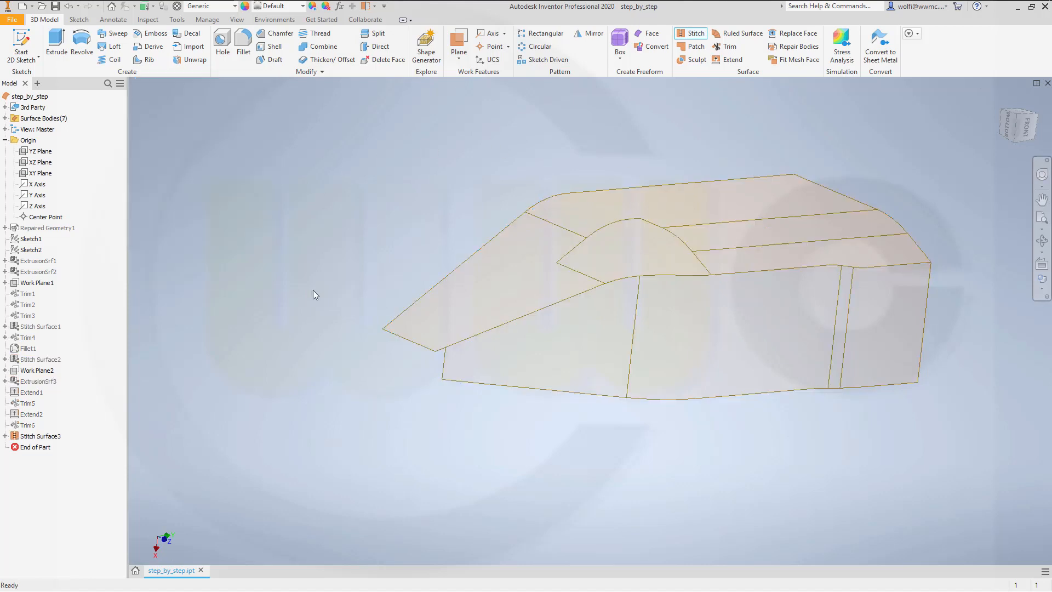
Step: Fillet the edge chain between the upper faces and the side wall with a constant radius of 15 mm
middle_click_drag(566, 432, 526, 406, "shift")
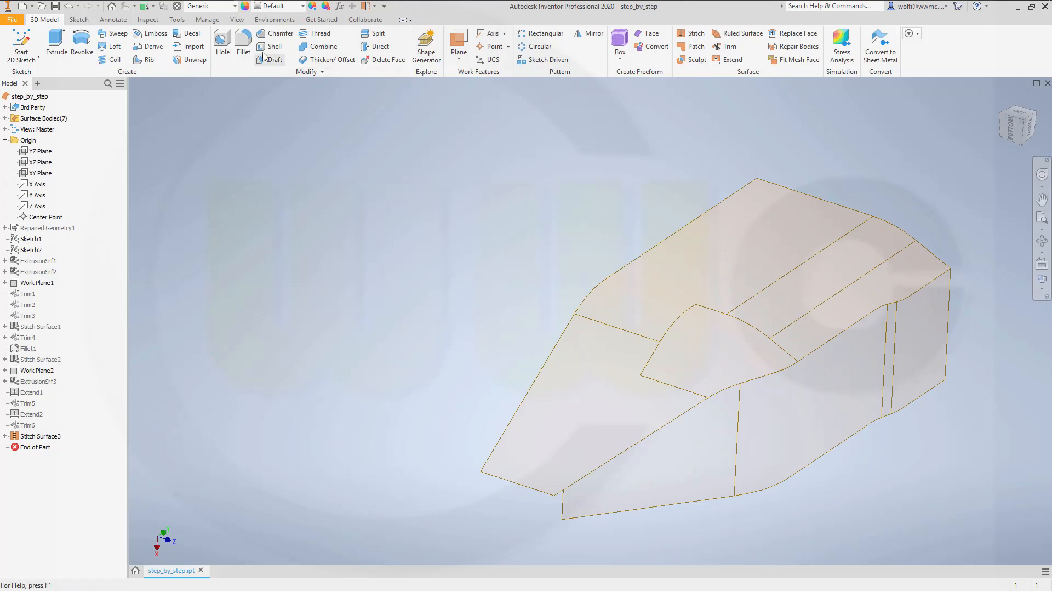
left_click(243, 47)
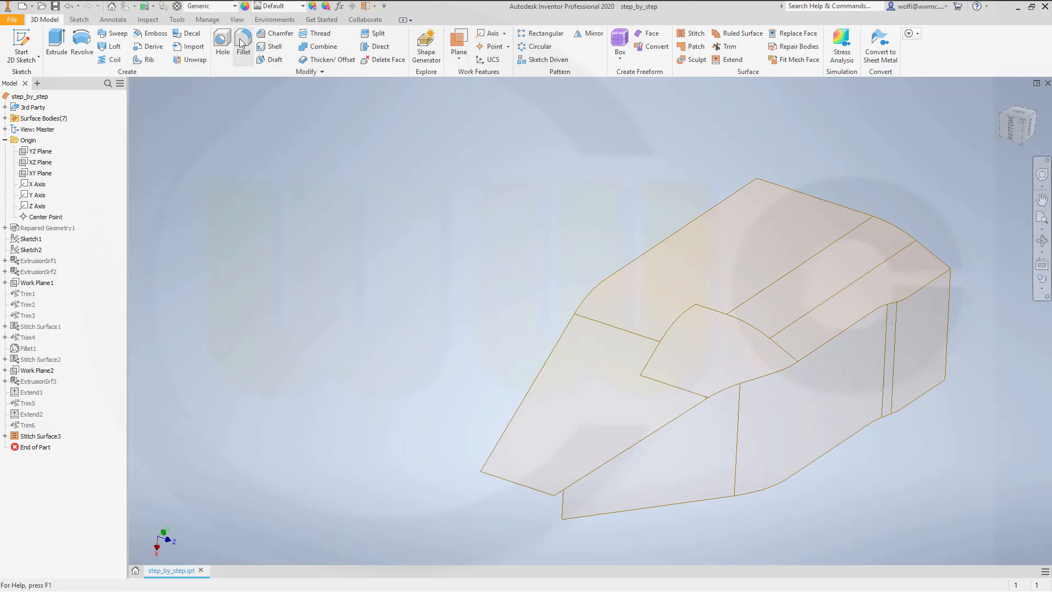
left_click(269, 170)
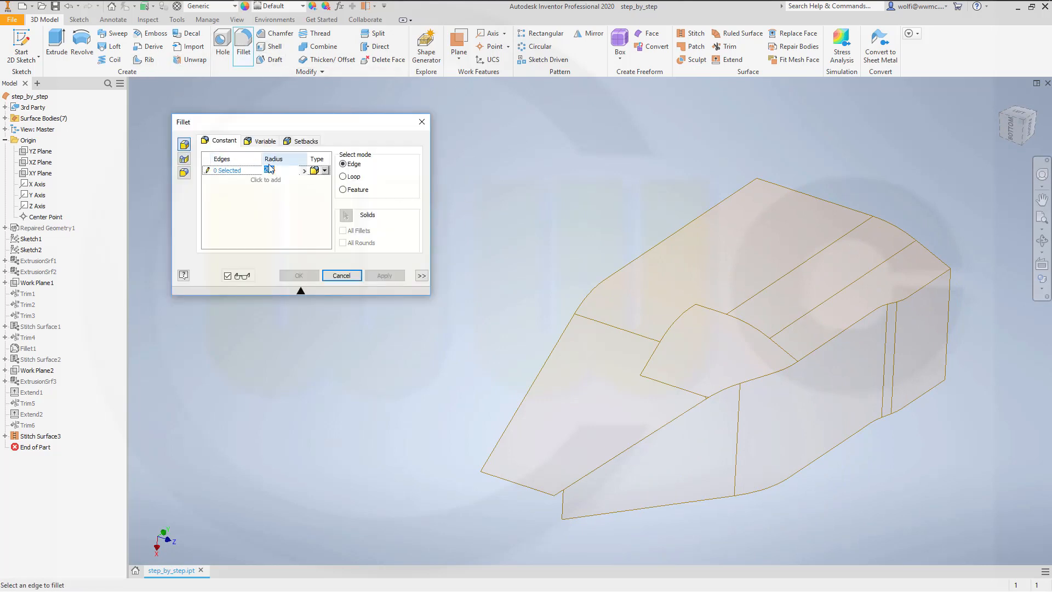
type("15")
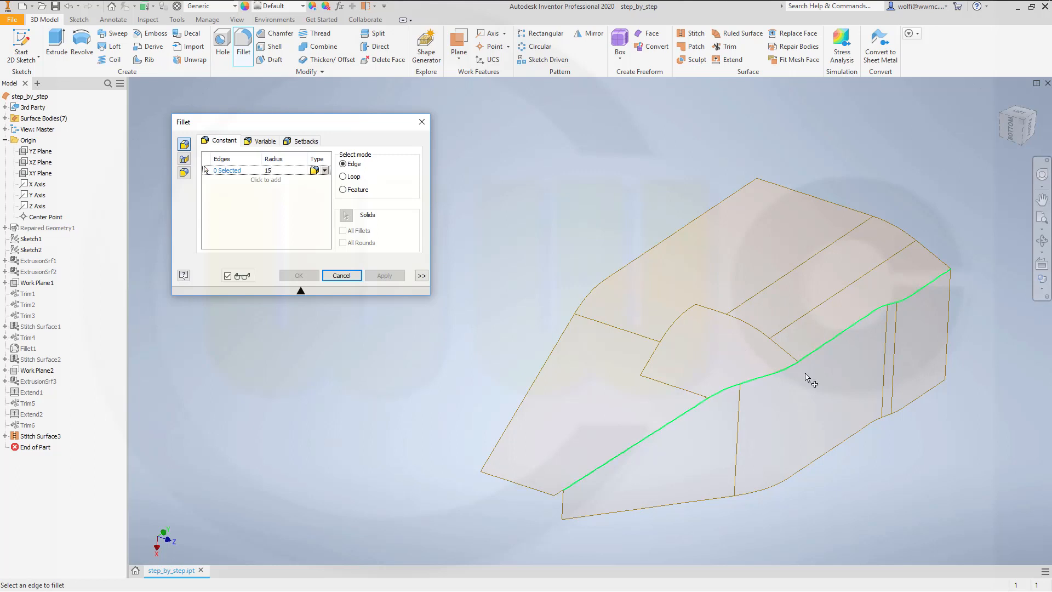
left_click(821, 351)
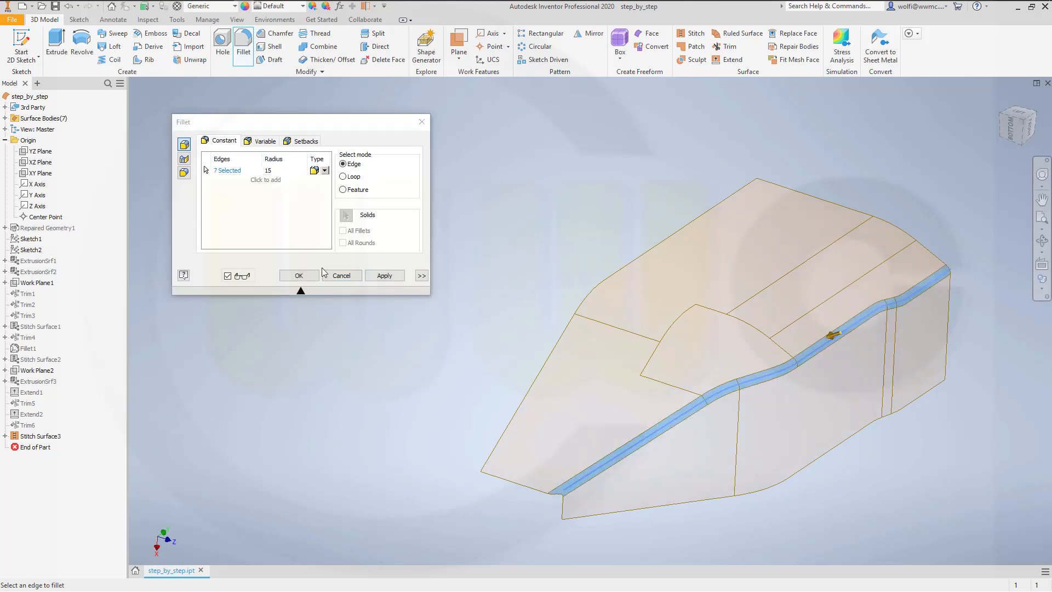
left_click(299, 275)
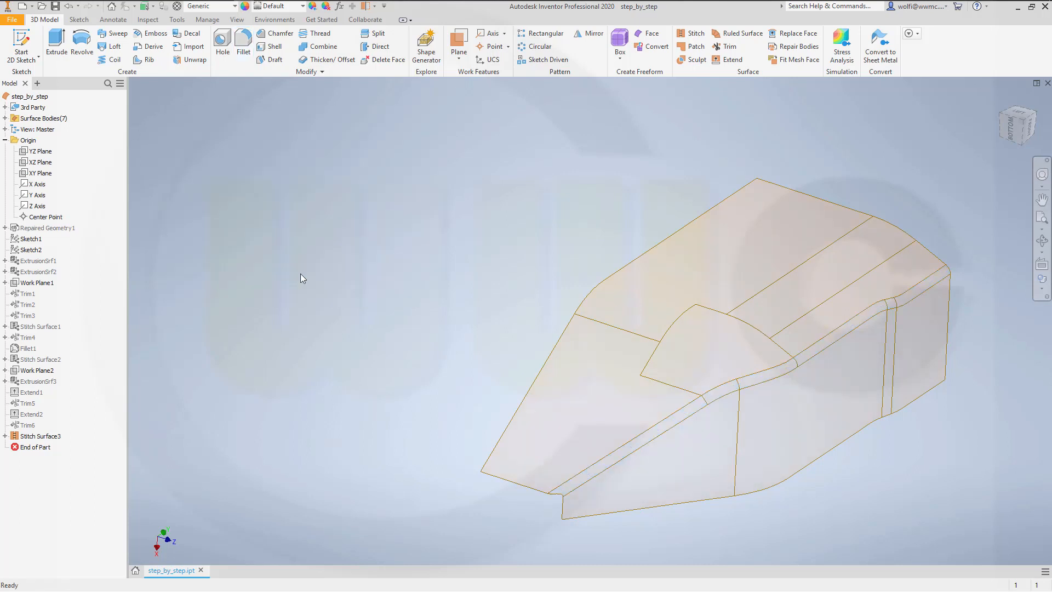
Step: Rename the surface body Srf7 to base_surface_1
left_click(5, 118)
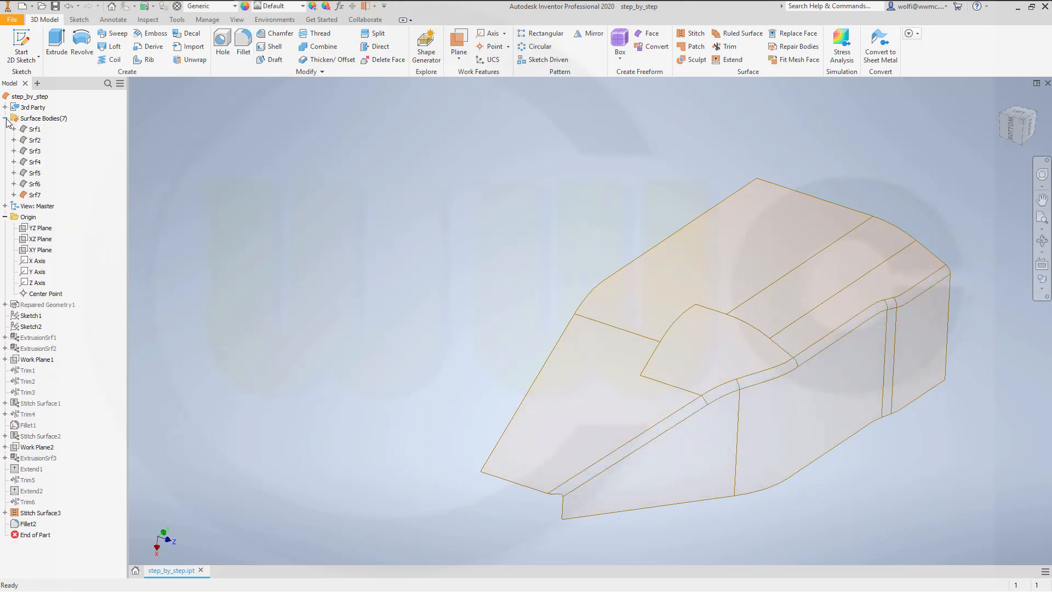
left_click(35, 195)
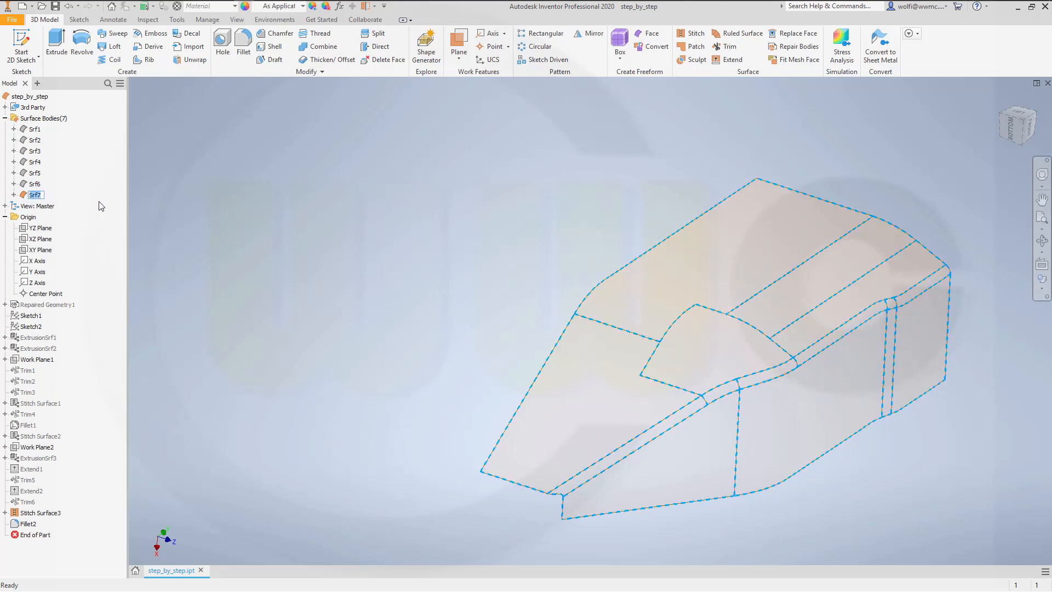
type("base_surface_1")
key("Return")
Step: Turn off the translucent display of the surface body base_surface_1
left_click(286, 207)
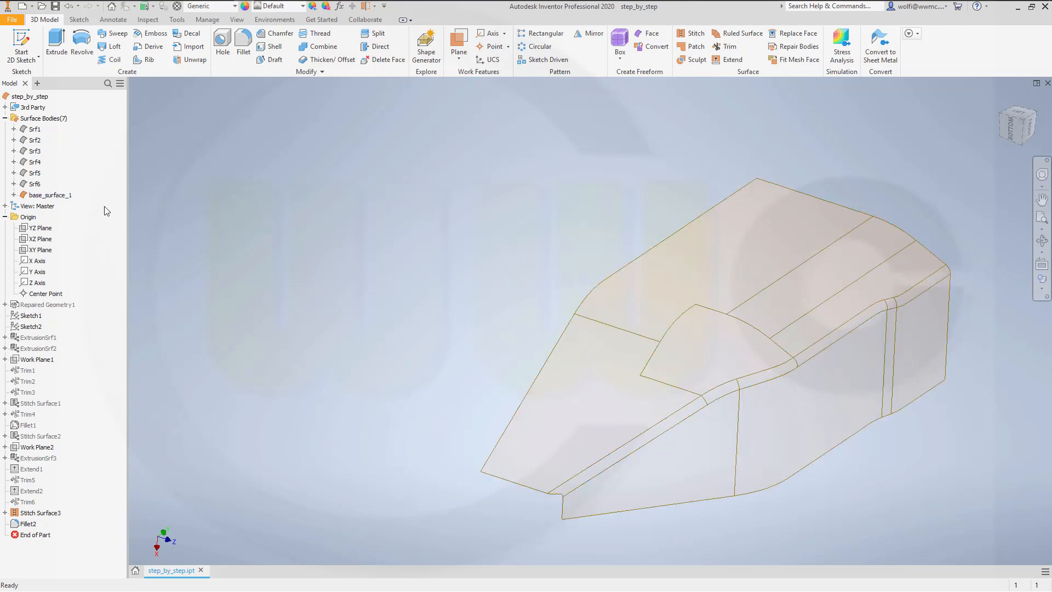
right_click(61, 196)
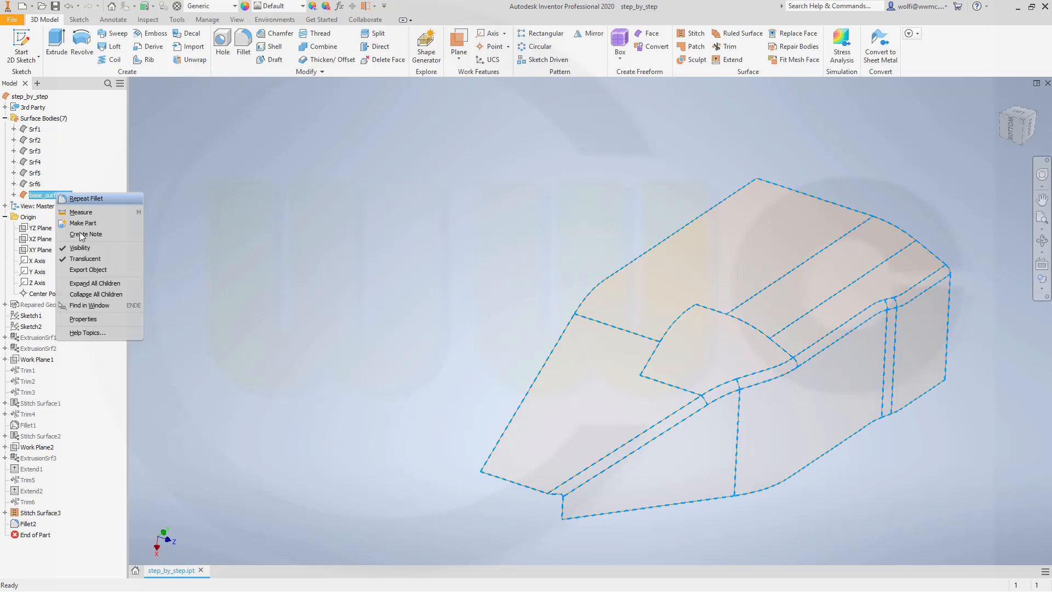
left_click(85, 259)
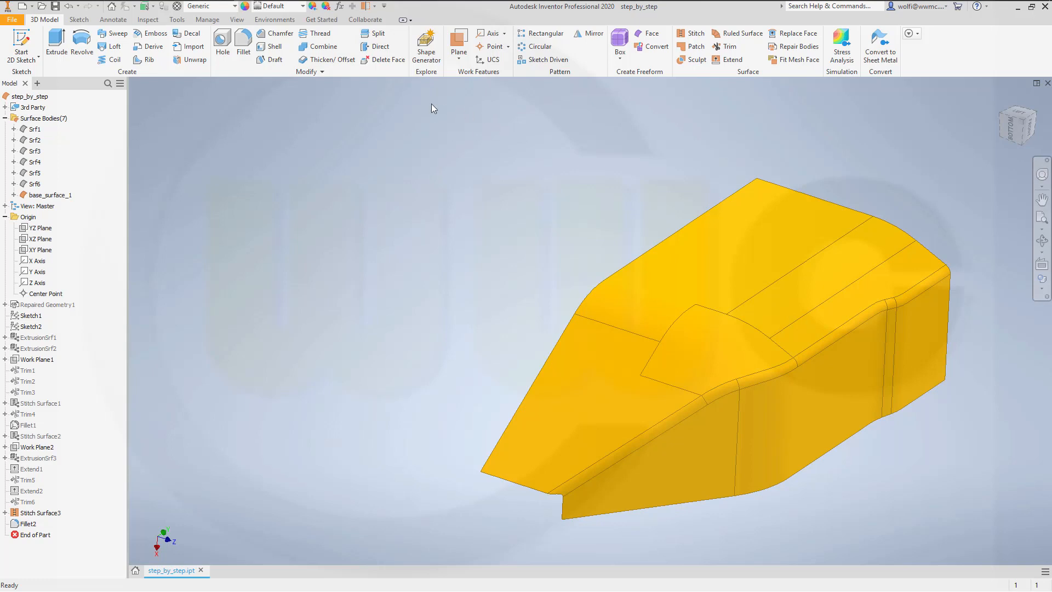
Step: Set up a Thicken/Offset of the base_surface_1 quilt with surface output and a distance of 6 mm
left_click(333, 59)
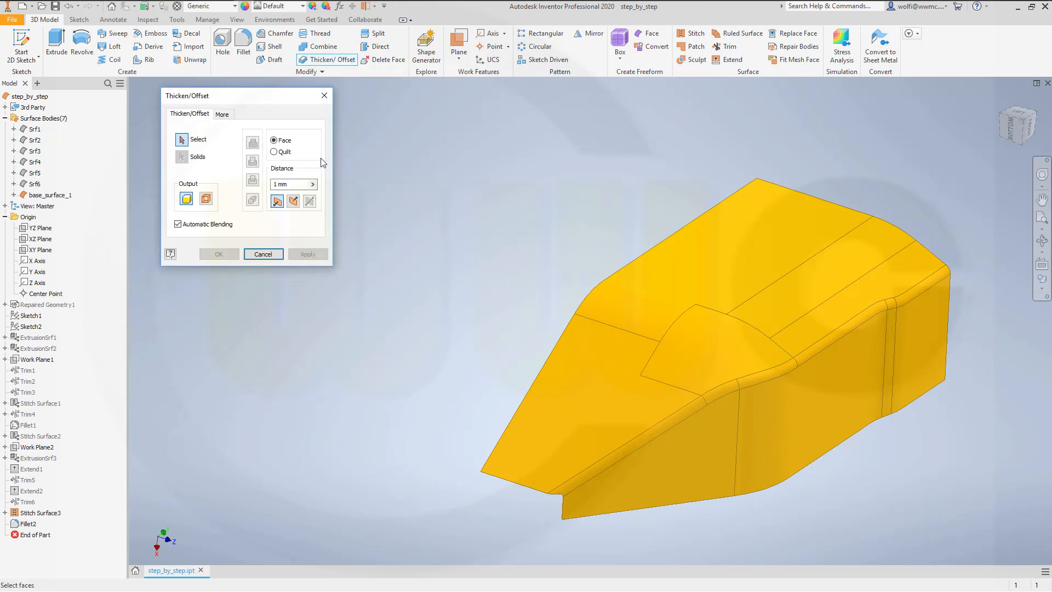
left_click(274, 152)
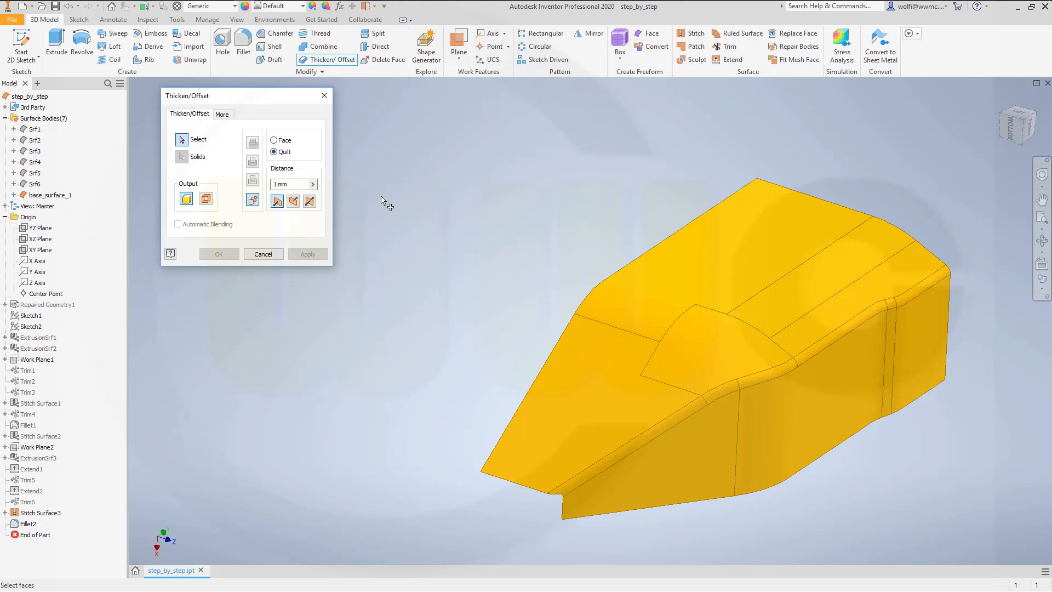
left_click(208, 200)
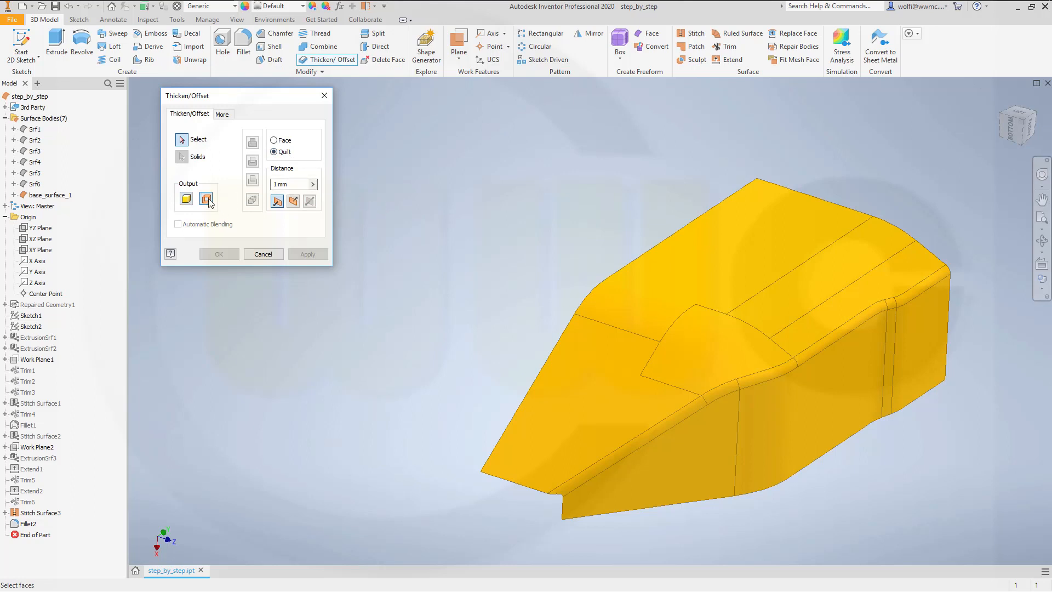
left_click(302, 183)
type("6")
left_click(620, 384)
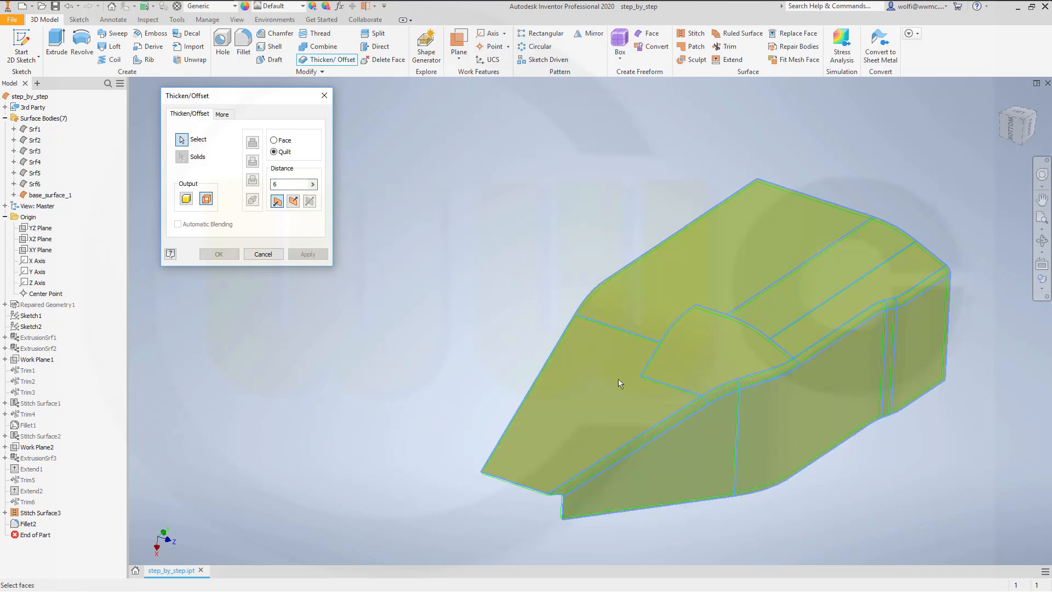
middle_click_drag(516, 293, 573, 230, "shift")
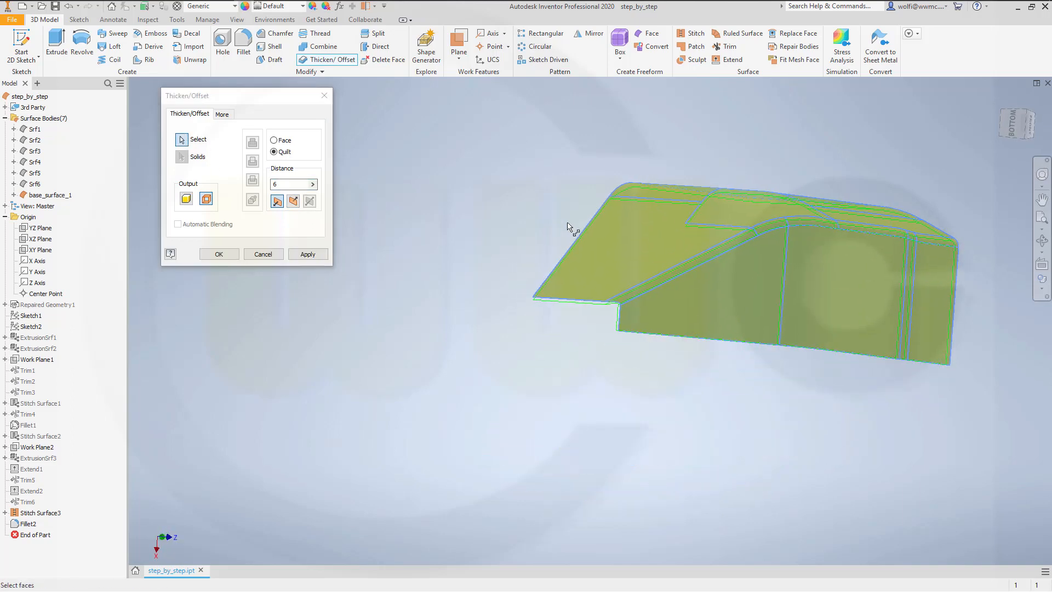
scroll(570, 227, "down", 4)
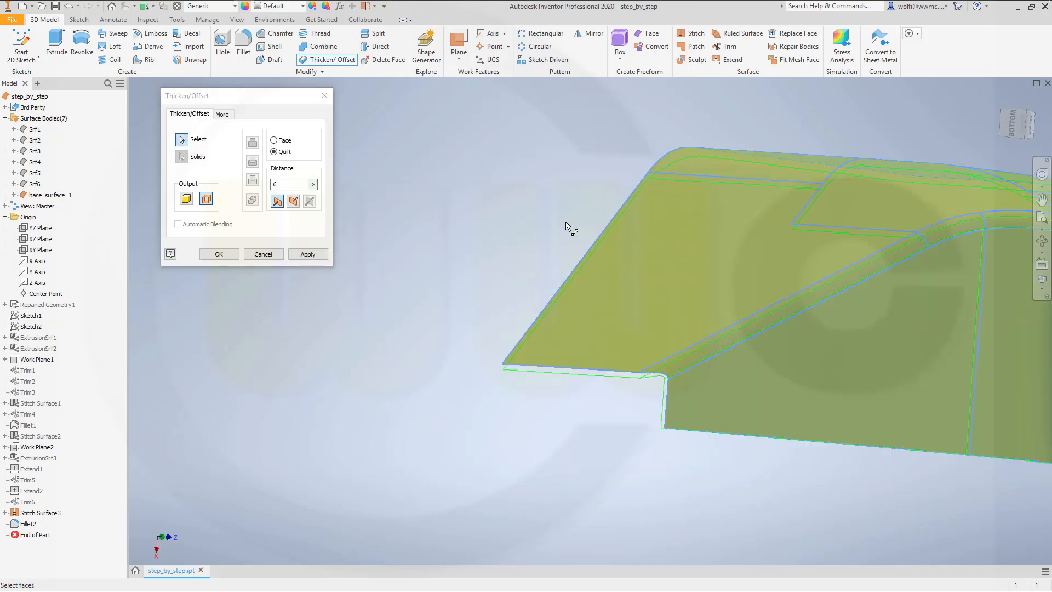
Step: Preview the offset direction with a 60 mm distance, restore 6 mm and create the offset surface
left_click(295, 184)
type("60")
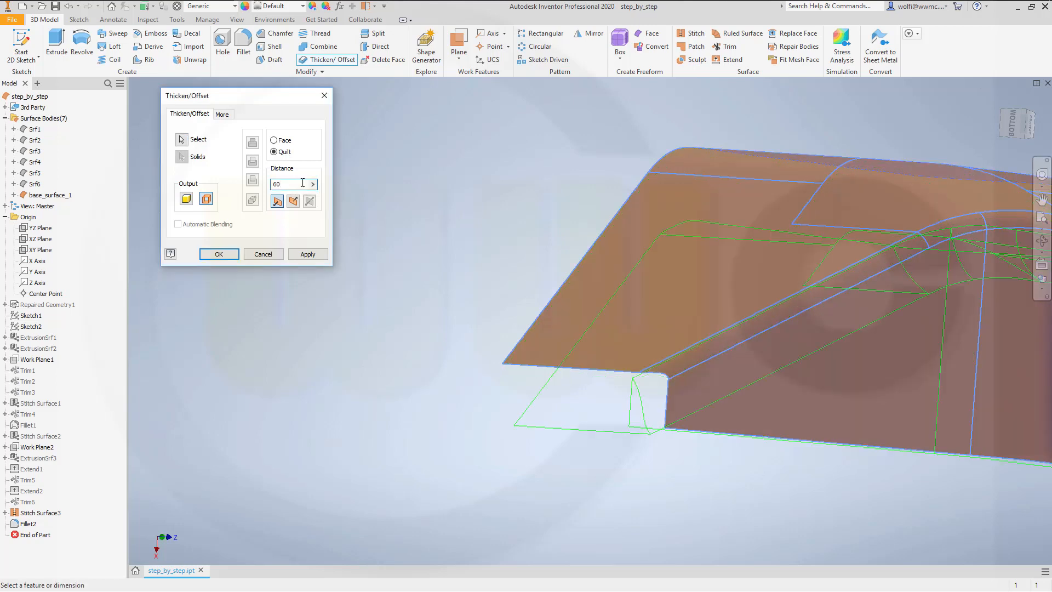
key("Tab")
double_click(291, 185)
type("6")
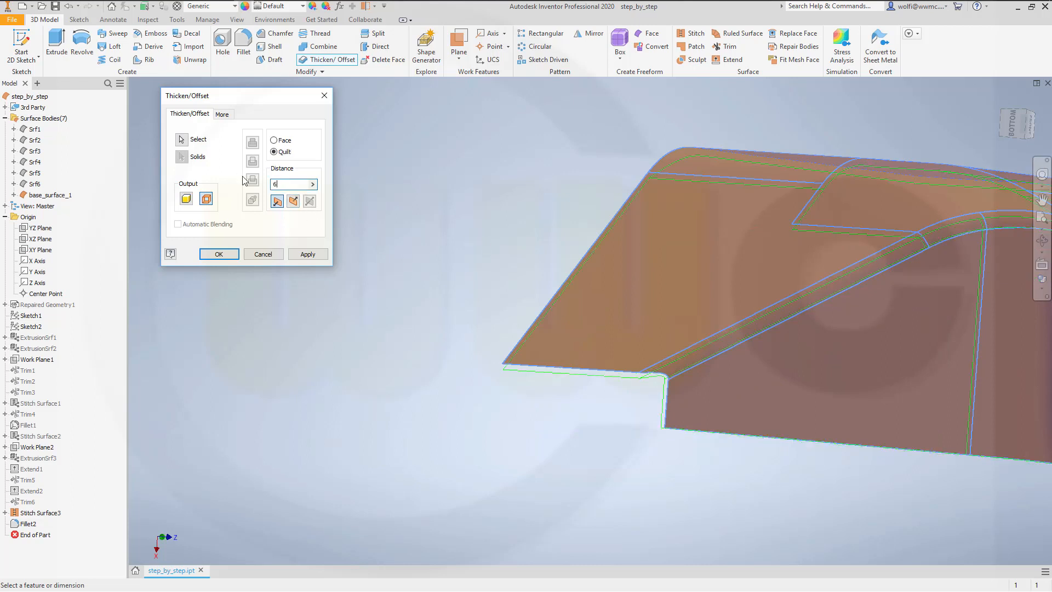
key("Return")
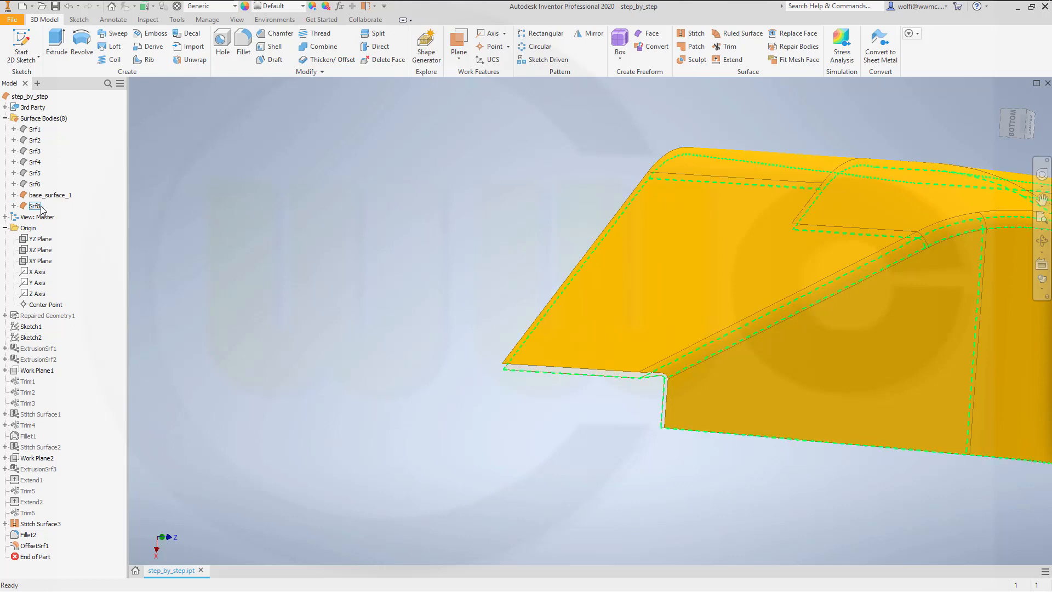
Step: Rename the surface body Srf8 to base_offset_6 and turn off its translucent display
left_click(39, 208)
left_click(39, 206)
type("base_offset_6")
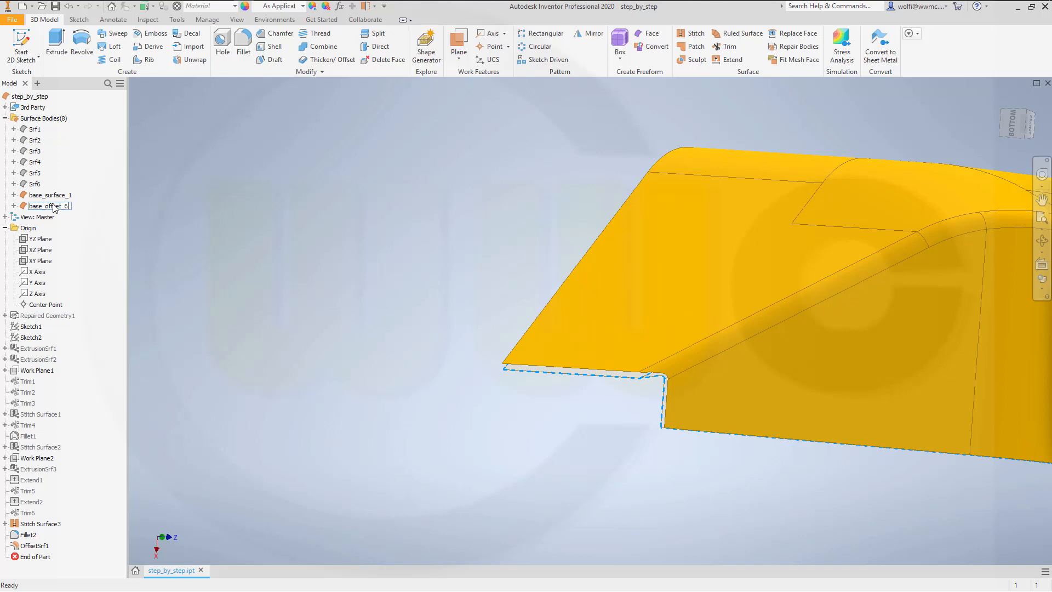
key("Return")
right_click(64, 210)
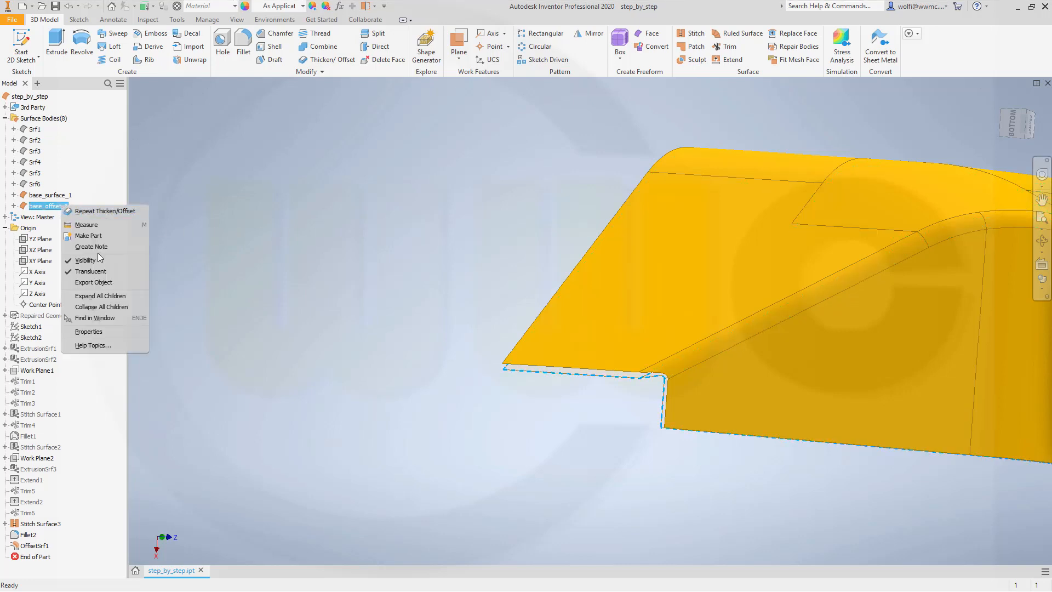
left_click(248, 271)
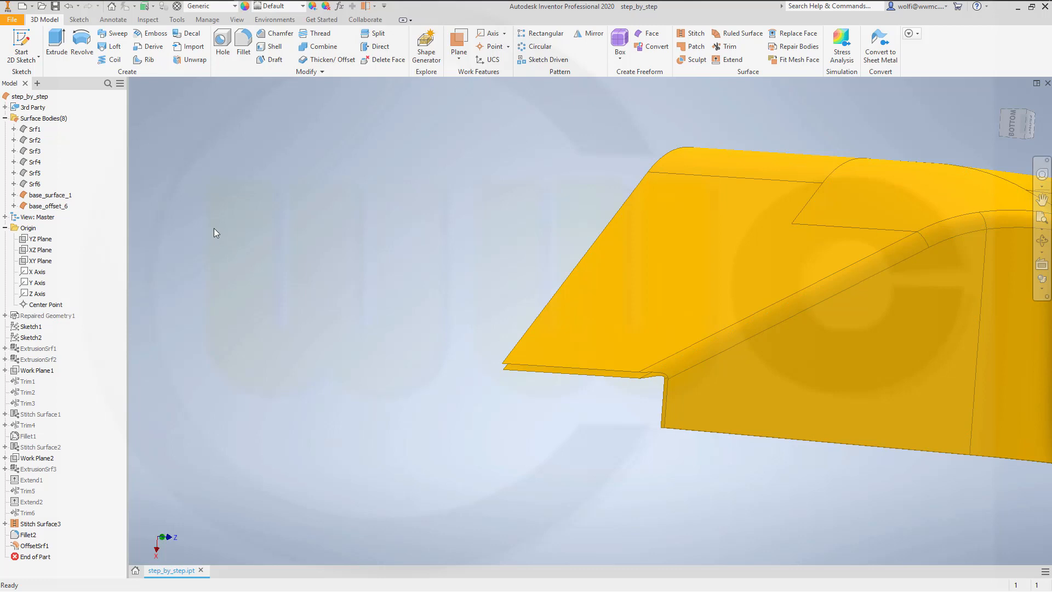
Step: Apply a green appearance (RGB 0, 255, 132) to the surface body base_offset_6
left_click(55, 207)
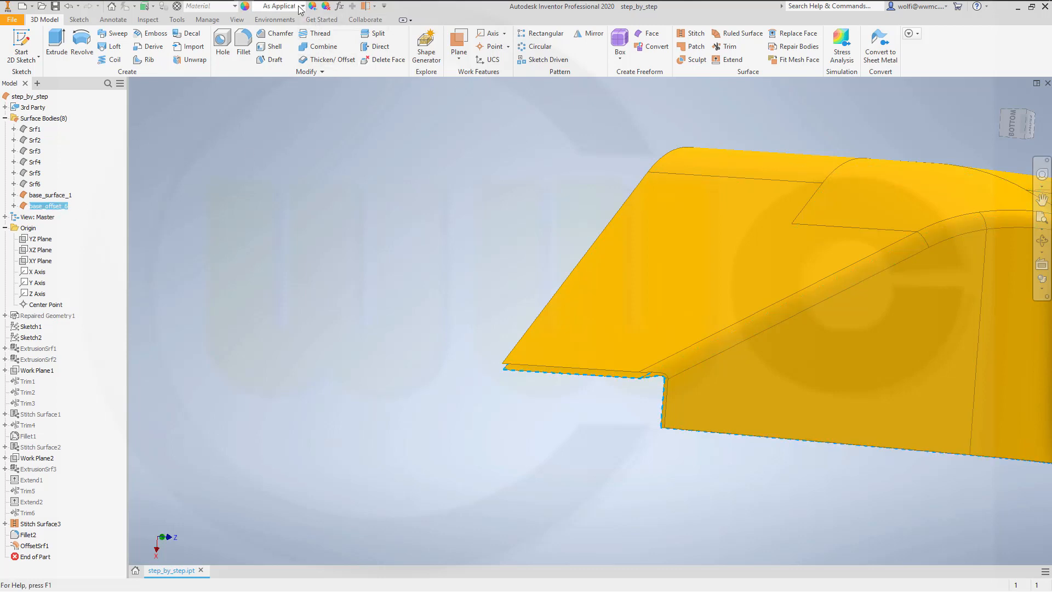
left_click(312, 7)
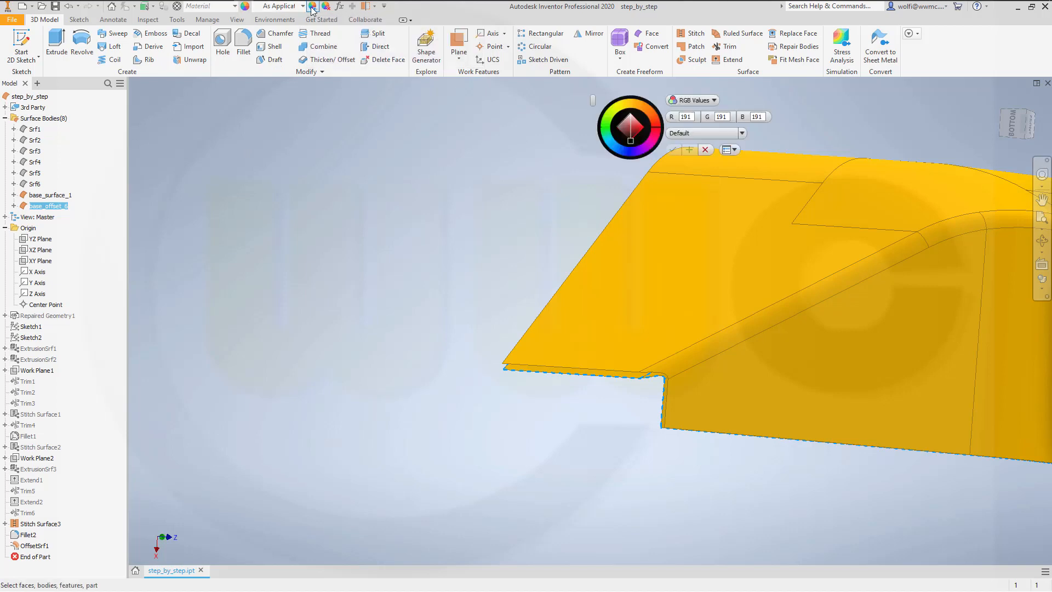
left_click(605, 132)
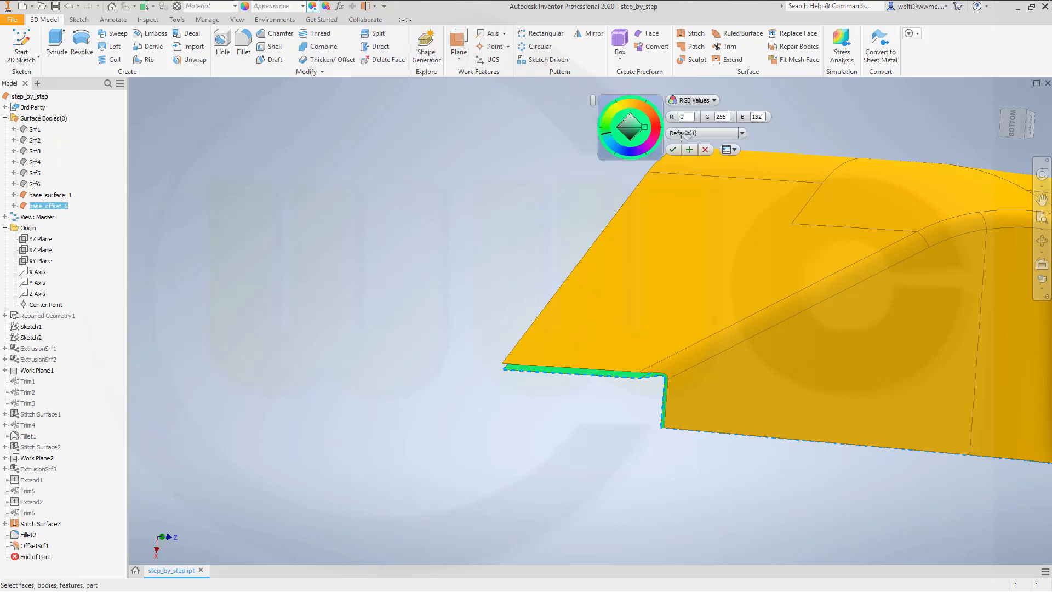
left_click(672, 149)
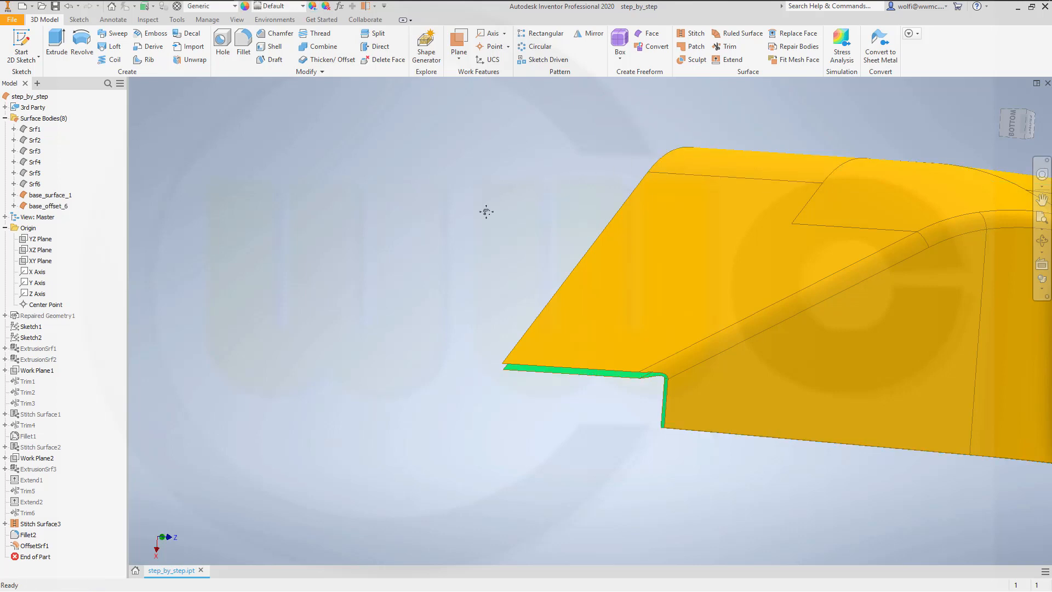
Step: Offset the base_surface_1 quilt 6 mm to the outer side as a surface, previewing the direction at 60 mm
middle_click_drag(486, 211, 404, 231)
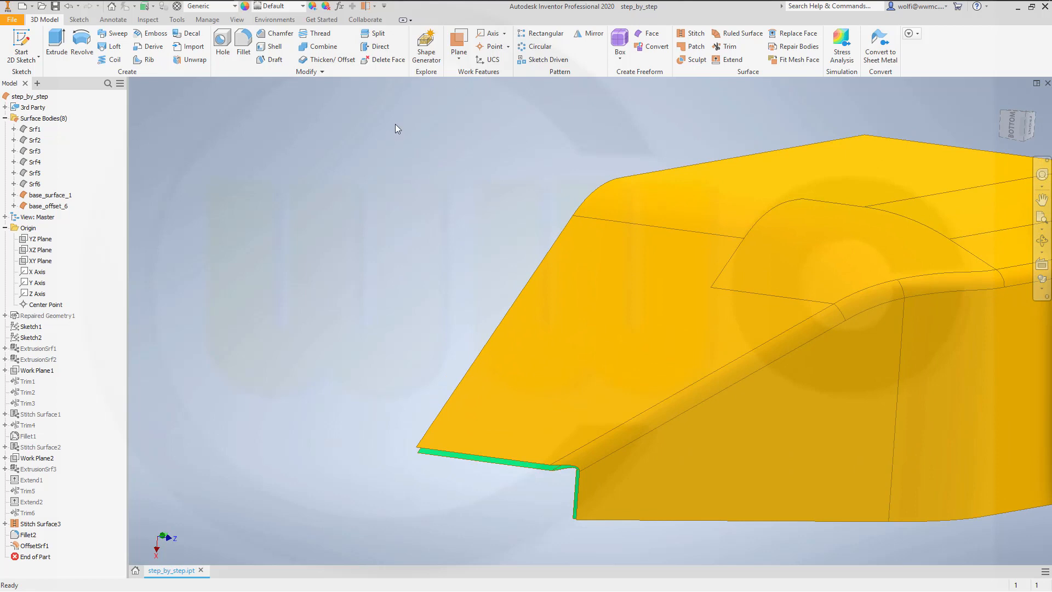
left_click(322, 60)
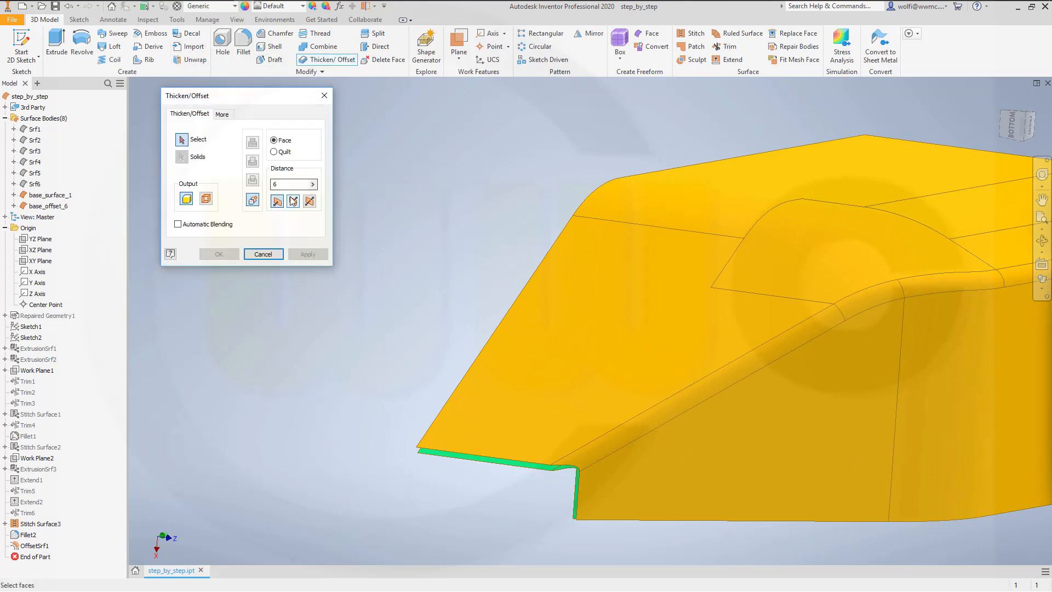
left_click(206, 198)
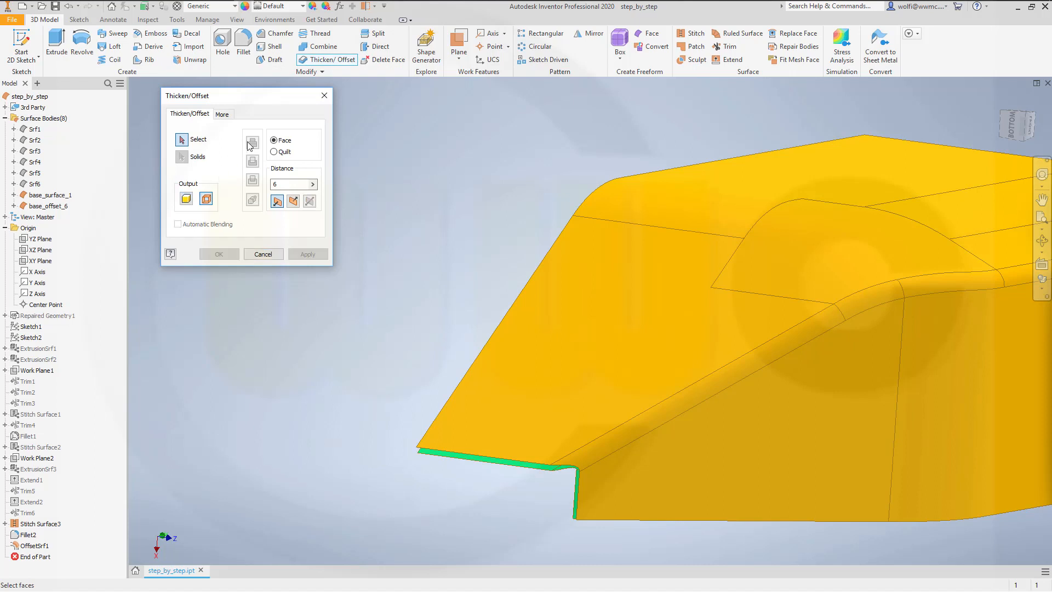
left_click(667, 329)
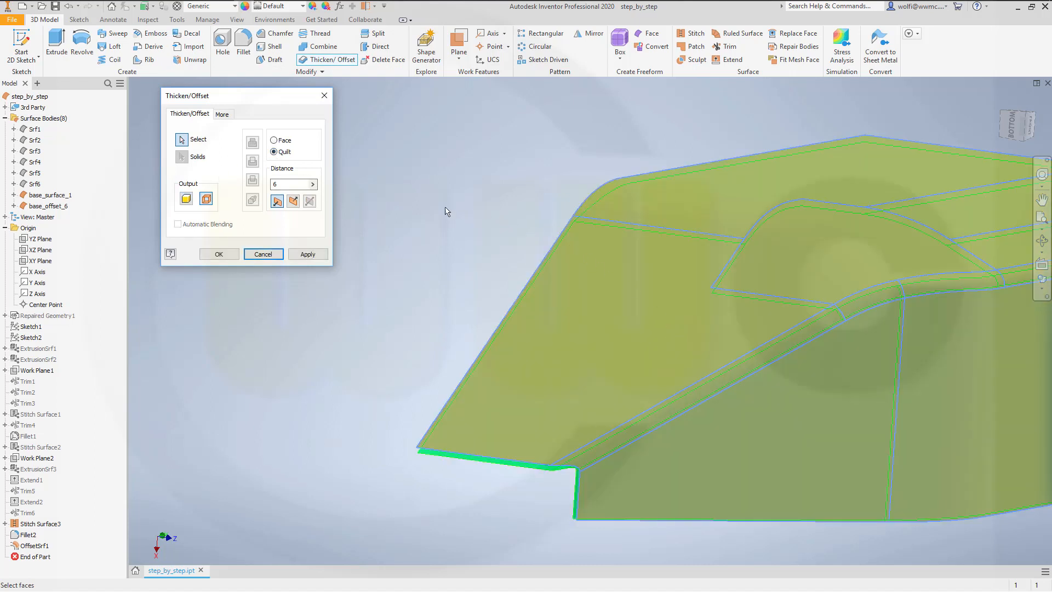
left_click(294, 202)
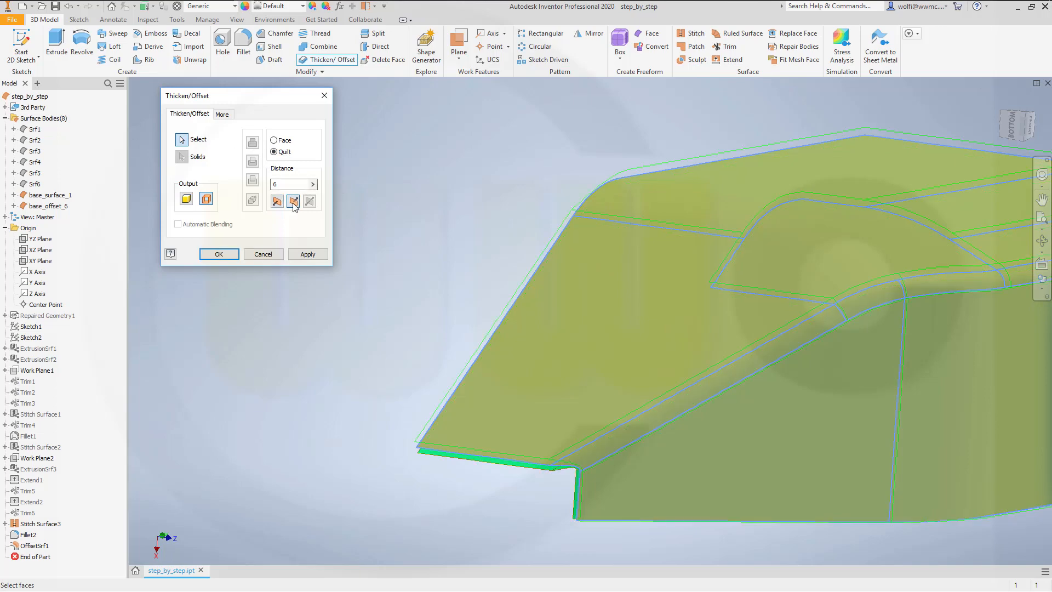
left_click(295, 185)
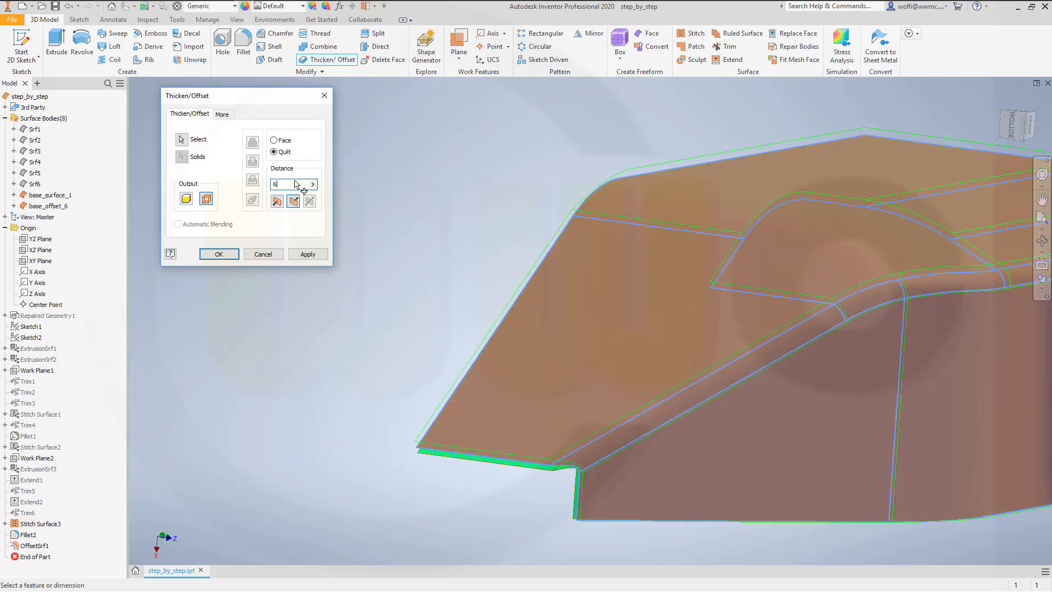
type("0")
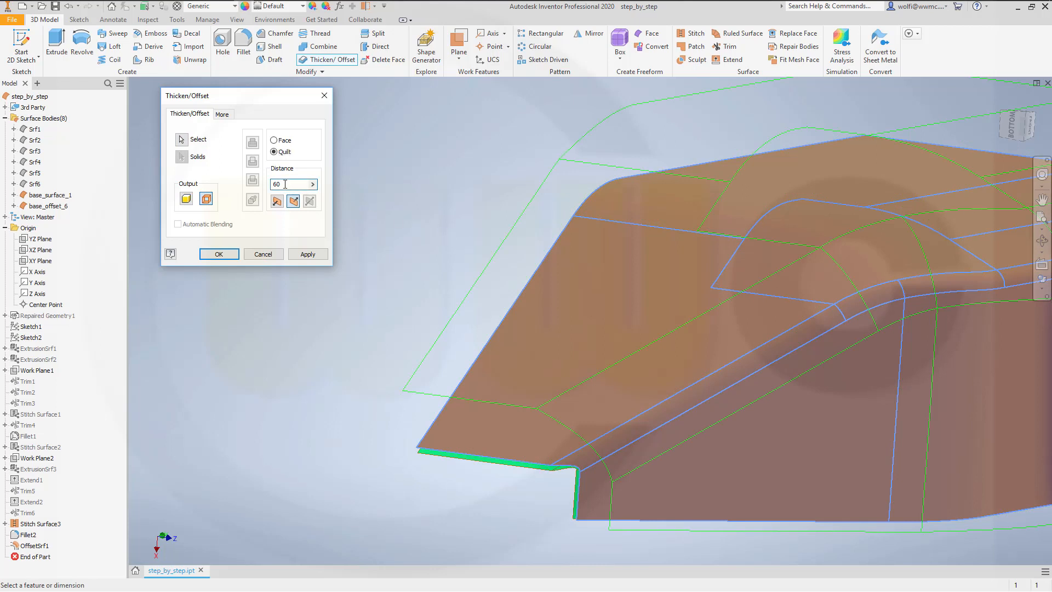
key("BackSpace")
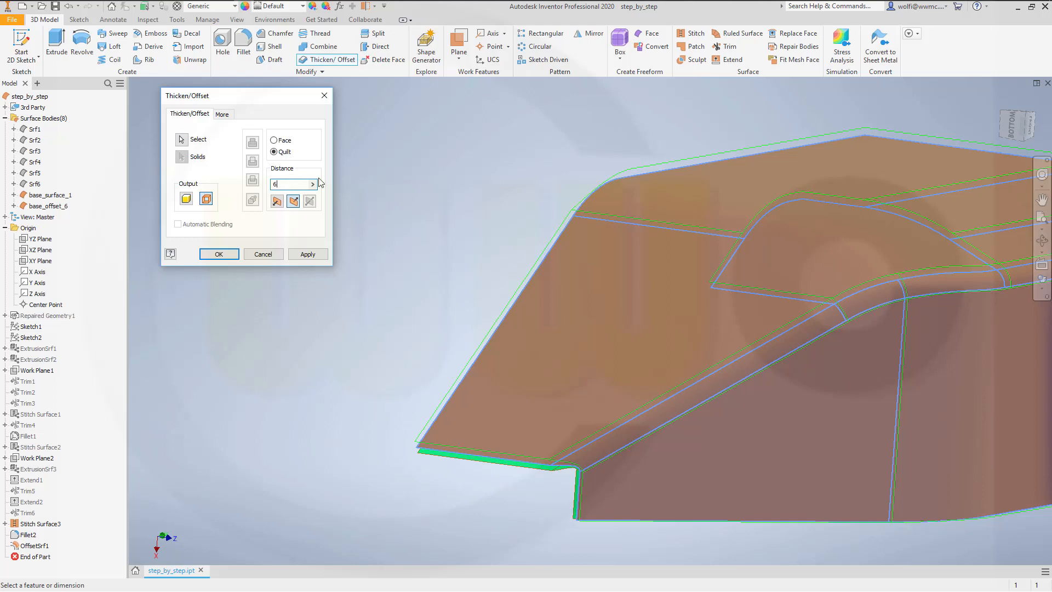
left_click(231, 254)
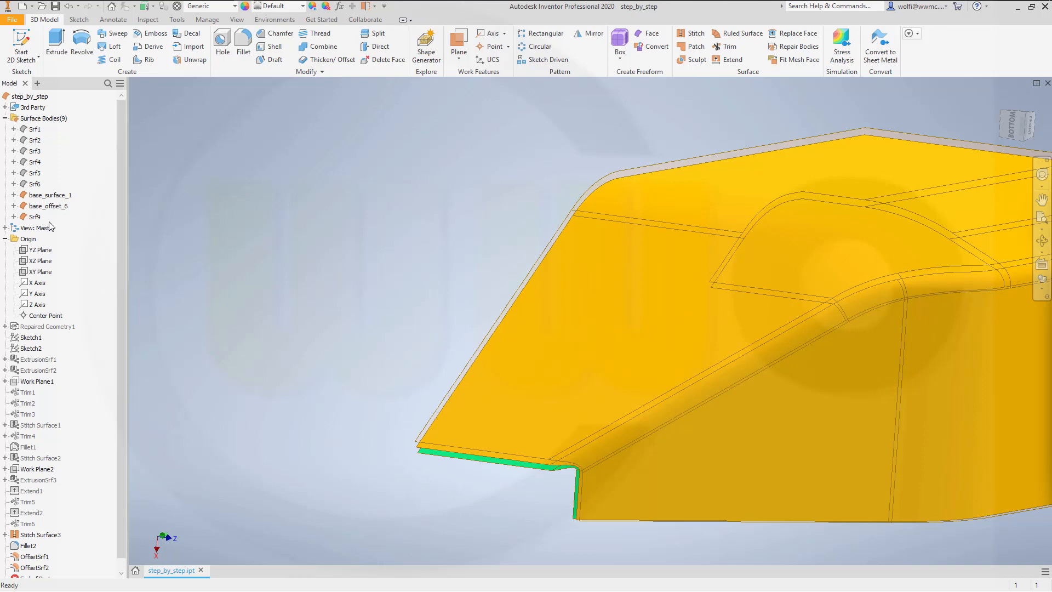
Step: Turn off the translucent display of the surface body Srf9 and give it a purple appearance
right_click(35, 216)
left_click(79, 280)
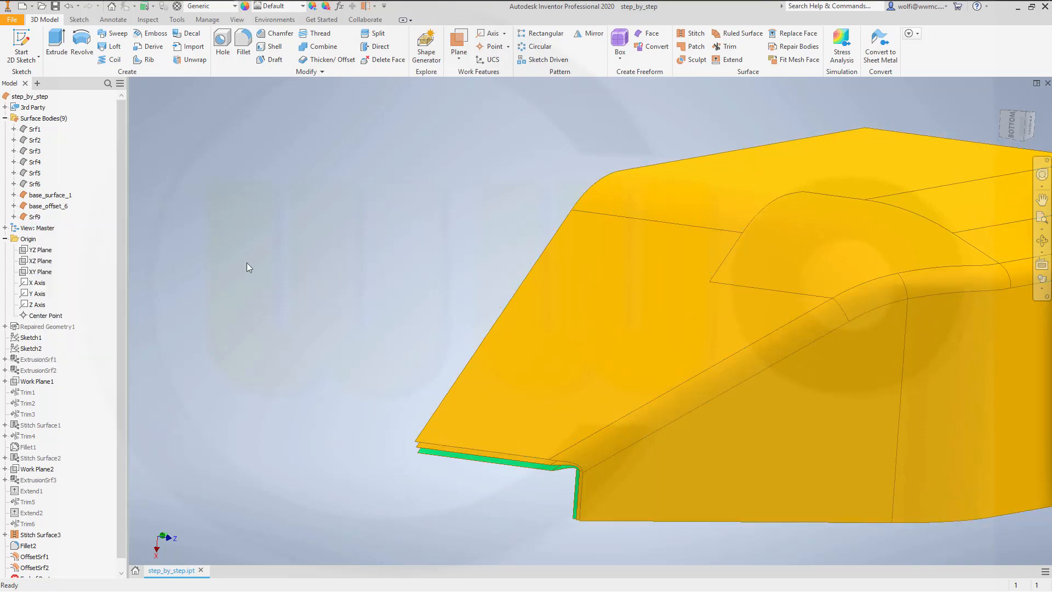
left_click(34, 217)
left_click(312, 7)
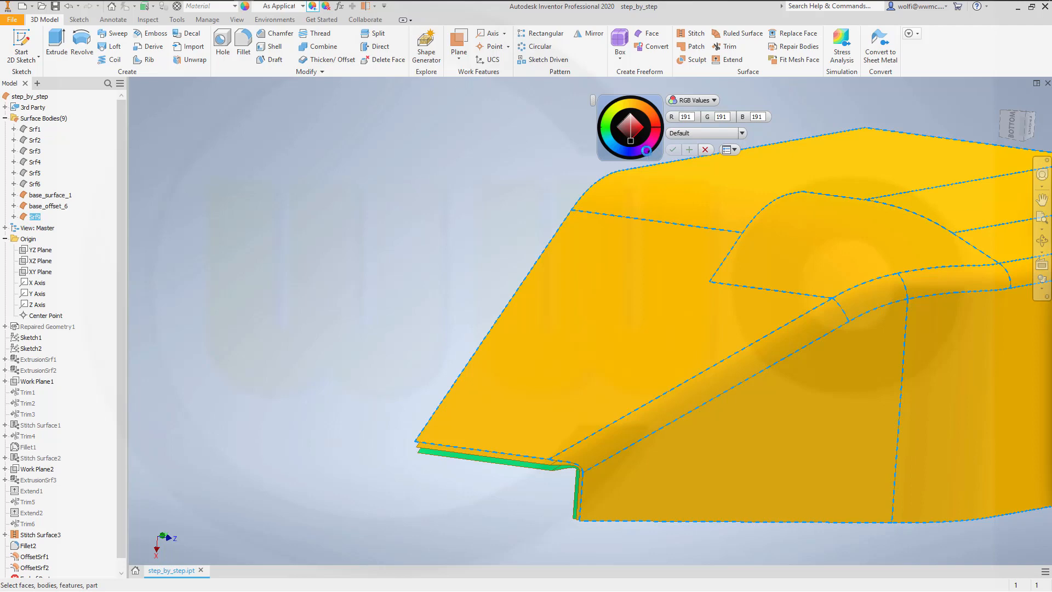
left_click(645, 149)
left_click(673, 150)
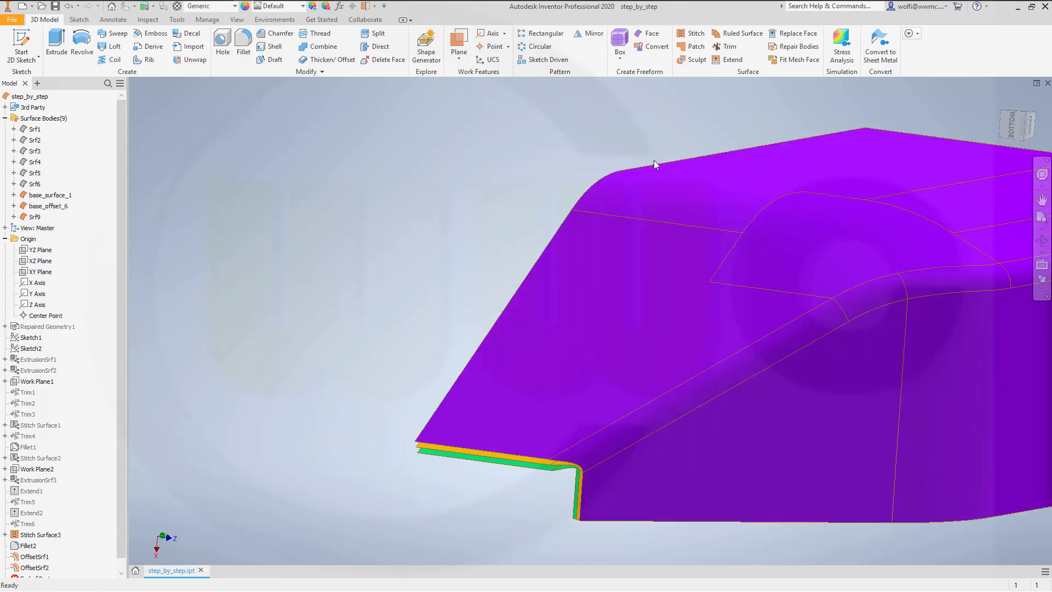
Step: Rename the purple surface body to base_offset_minus_6
left_click(31, 218)
left_click(60, 207, "ctrl")
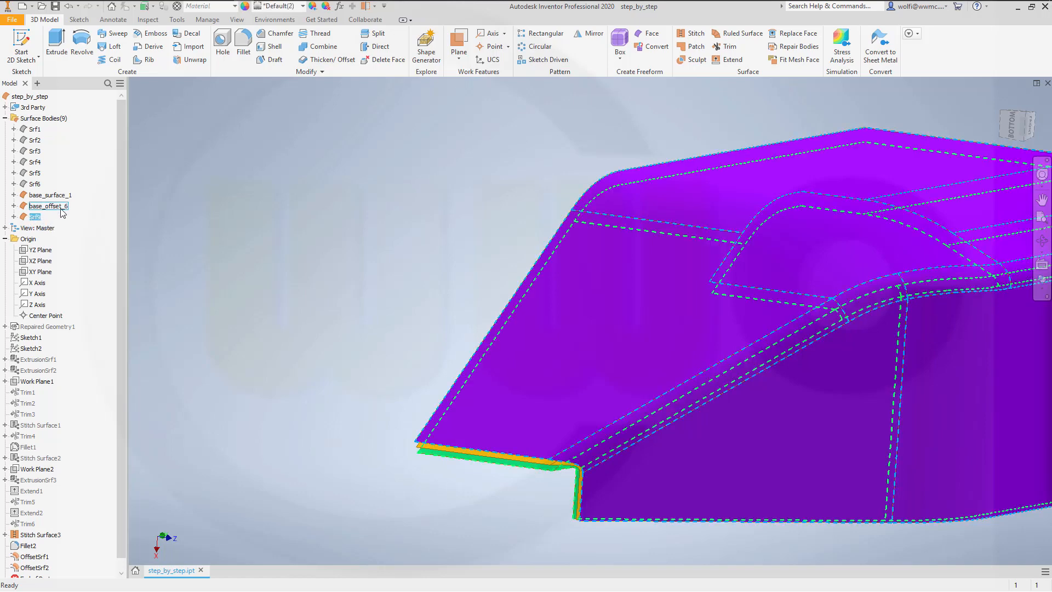
left_click(61, 207, "ctrl")
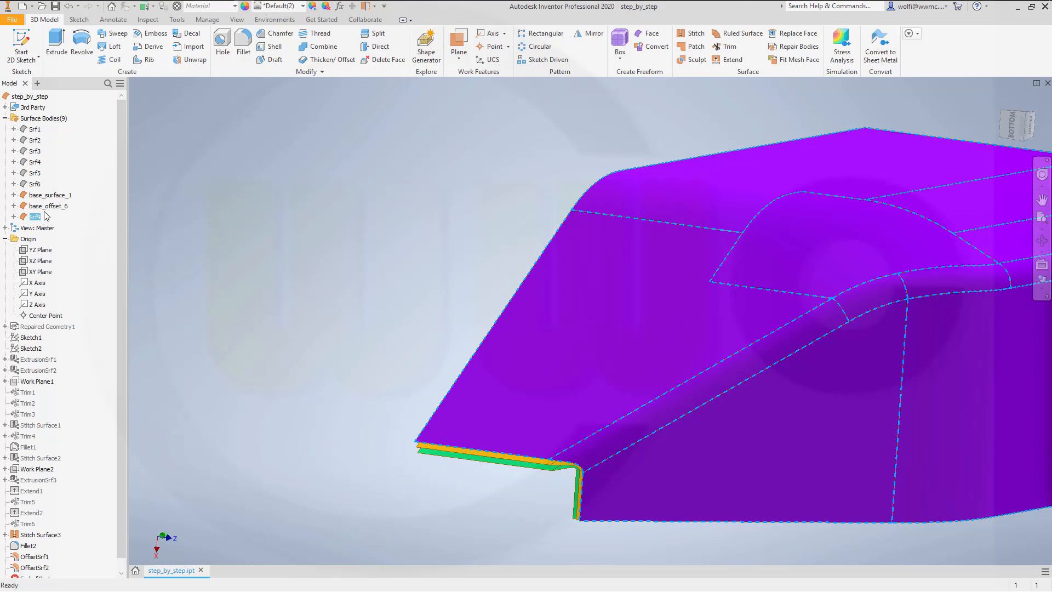
key("b")
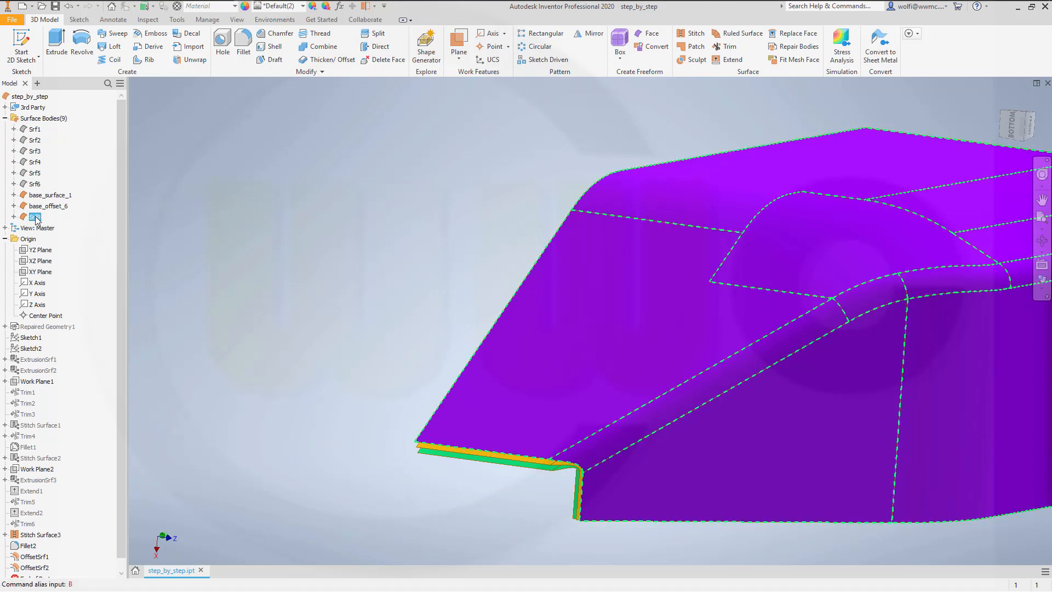
type("base_offset")
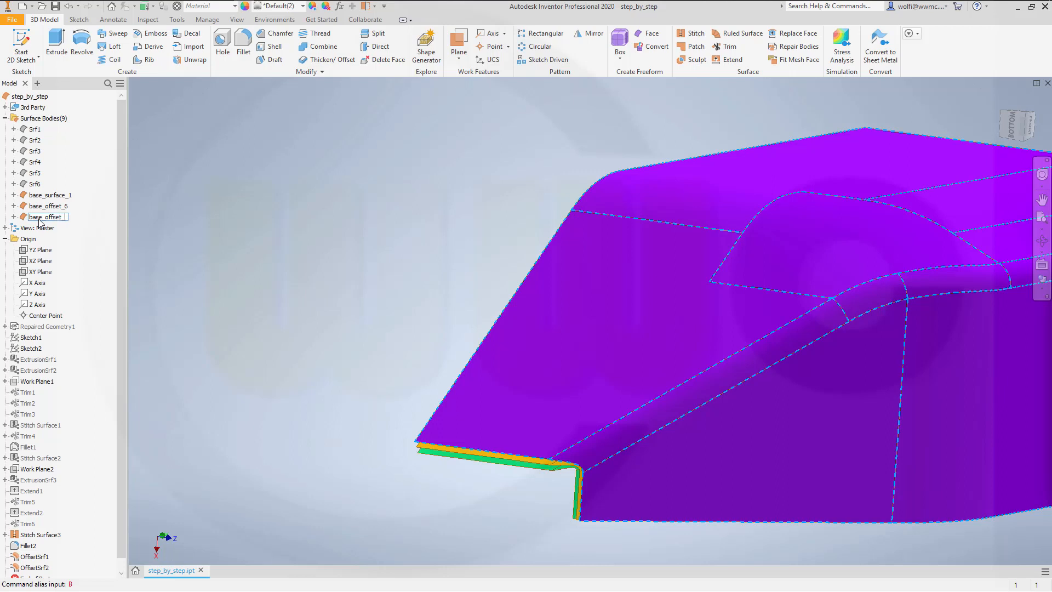
type("_plus")
type("_")
type("minus")
key("Delete")
key("Delete")
key("Delete")
key("Delete")
key("Return")
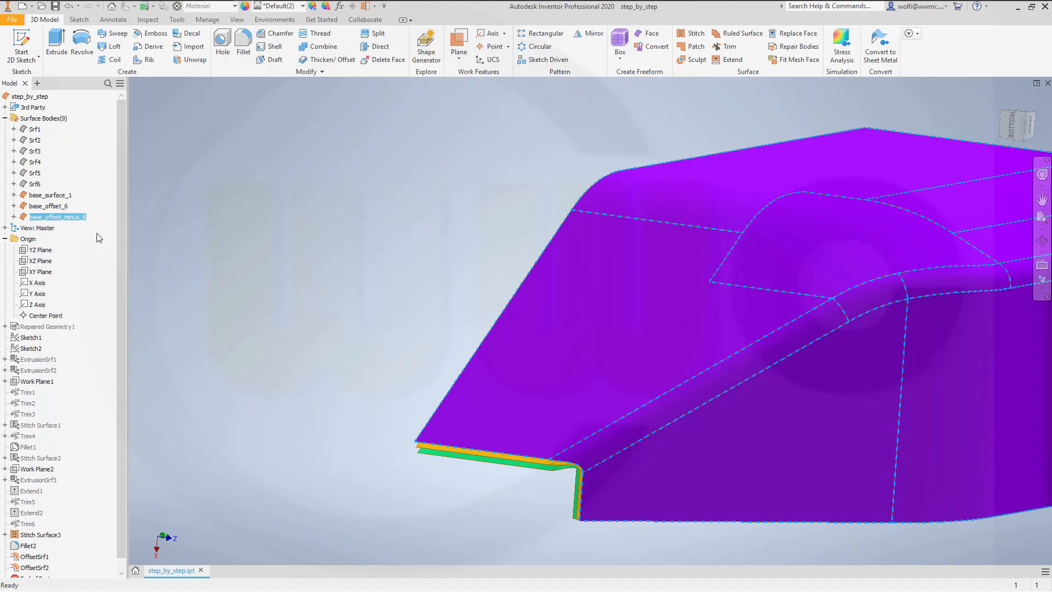
left_click(236, 211)
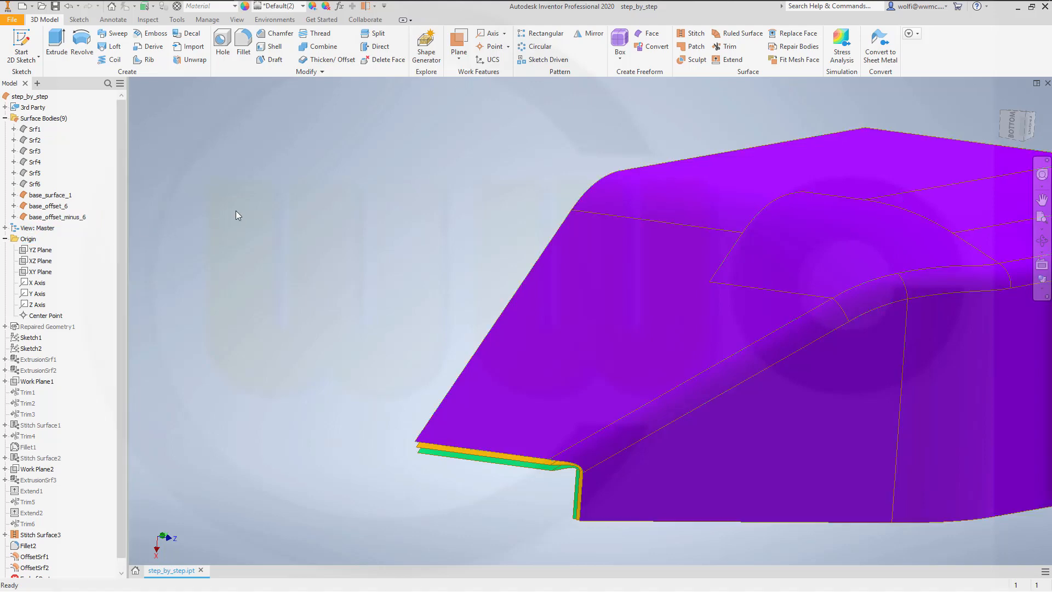
left_click(69, 206)
left_click(178, 210)
Step: Set up a surface-output quilt offset with distance 0 and pick base_surface_1 as its source
left_click(328, 59)
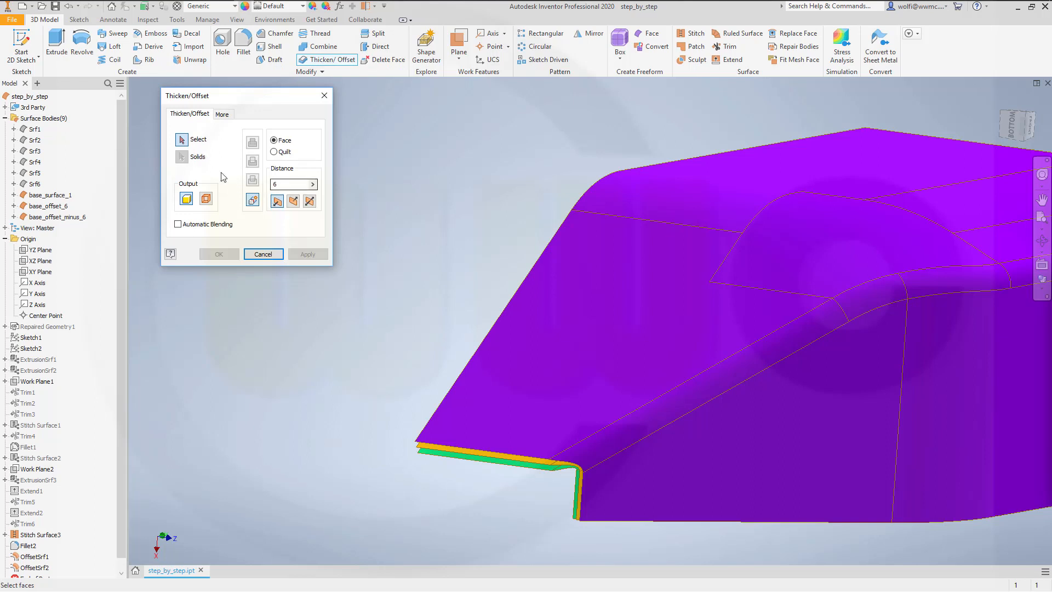
left_click(205, 199)
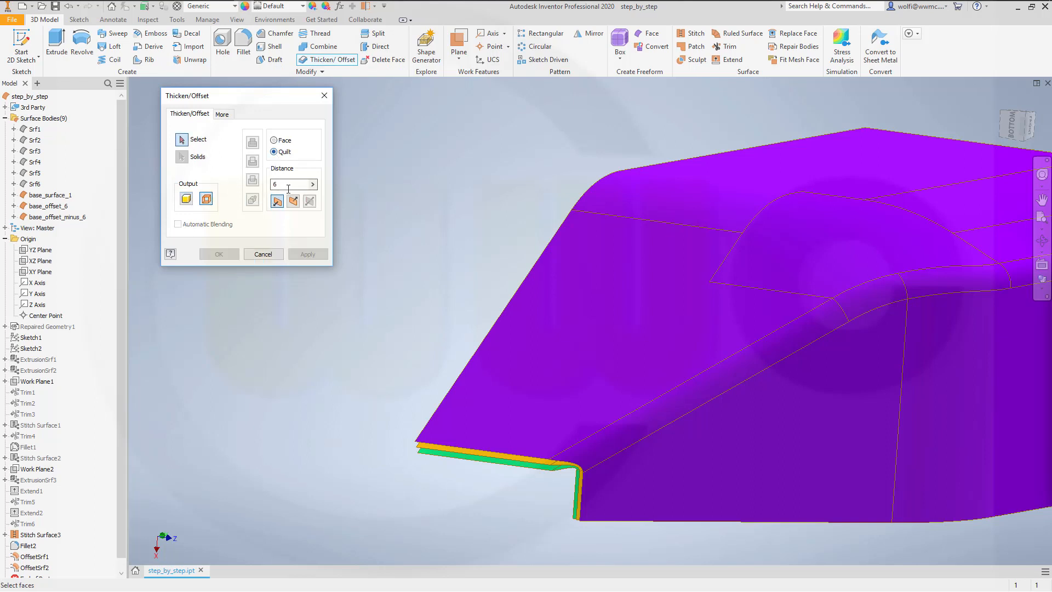
type("0")
left_click(61, 195)
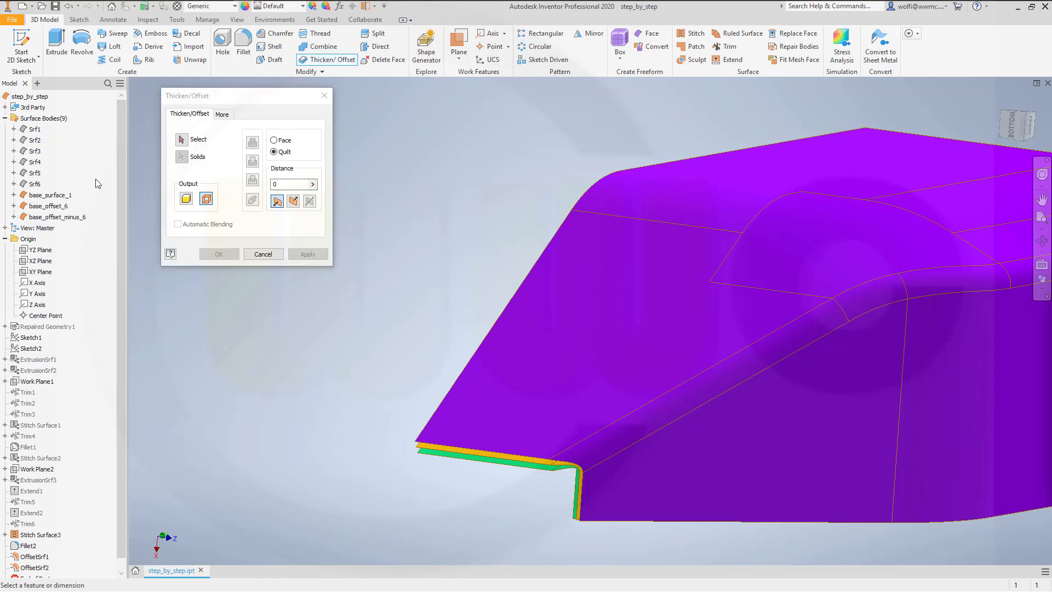
left_click(60, 196)
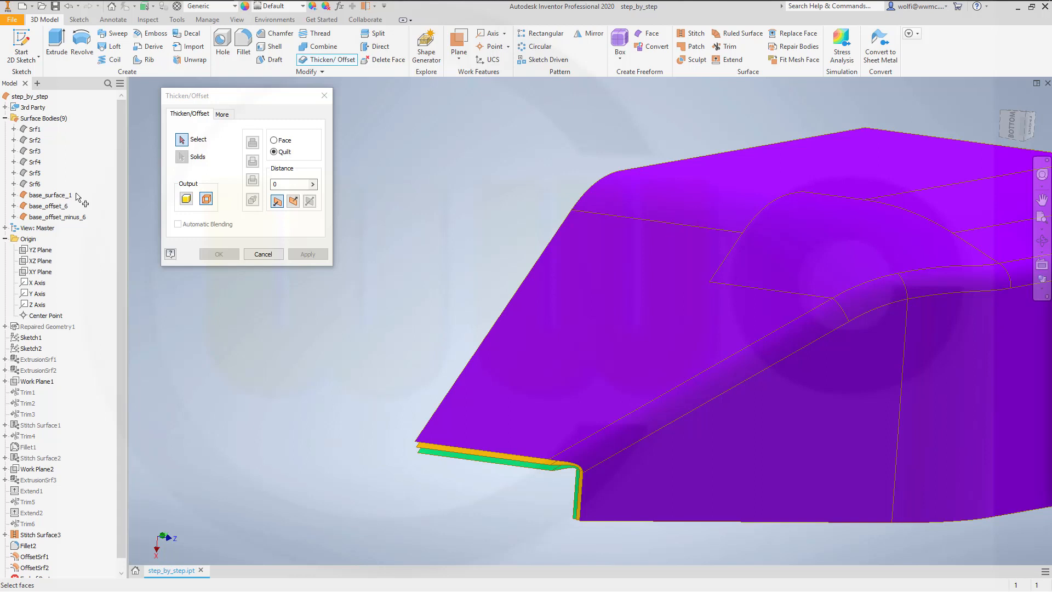
Step: Copy the base_surface_1 quilt in place as a surface offset at distance 0, previewing the pick at 60 mm
left_click(290, 184)
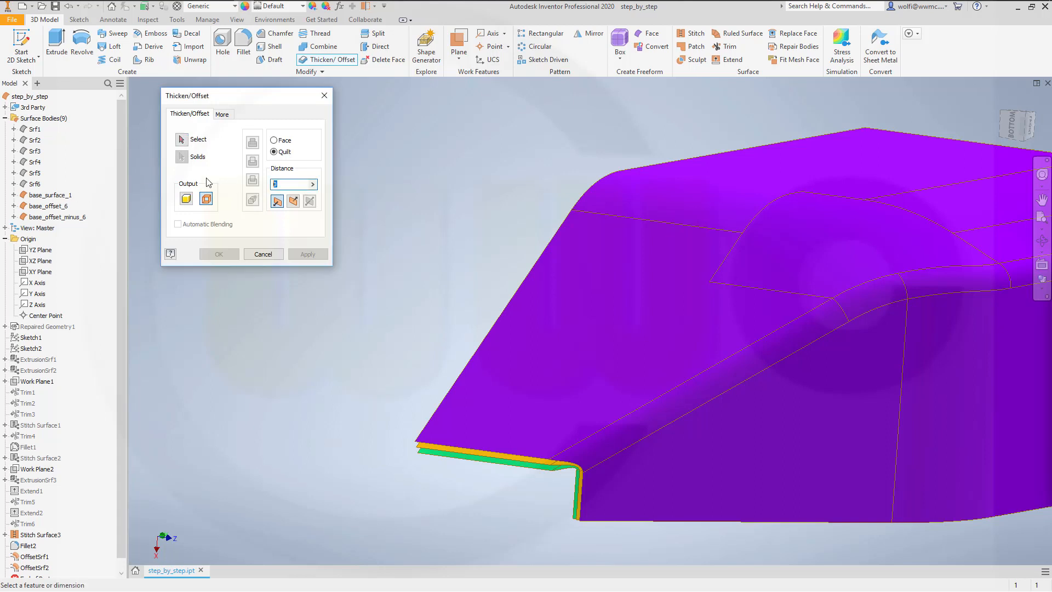
type("60")
key("Tab")
scroll(472, 337, "up", 5)
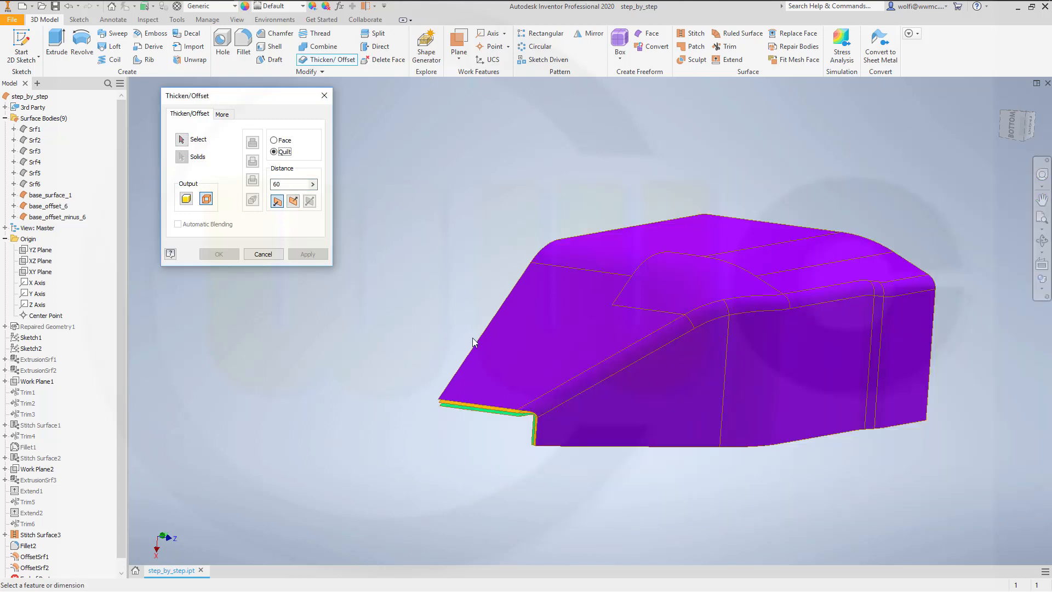
scroll(472, 338, "down", 3)
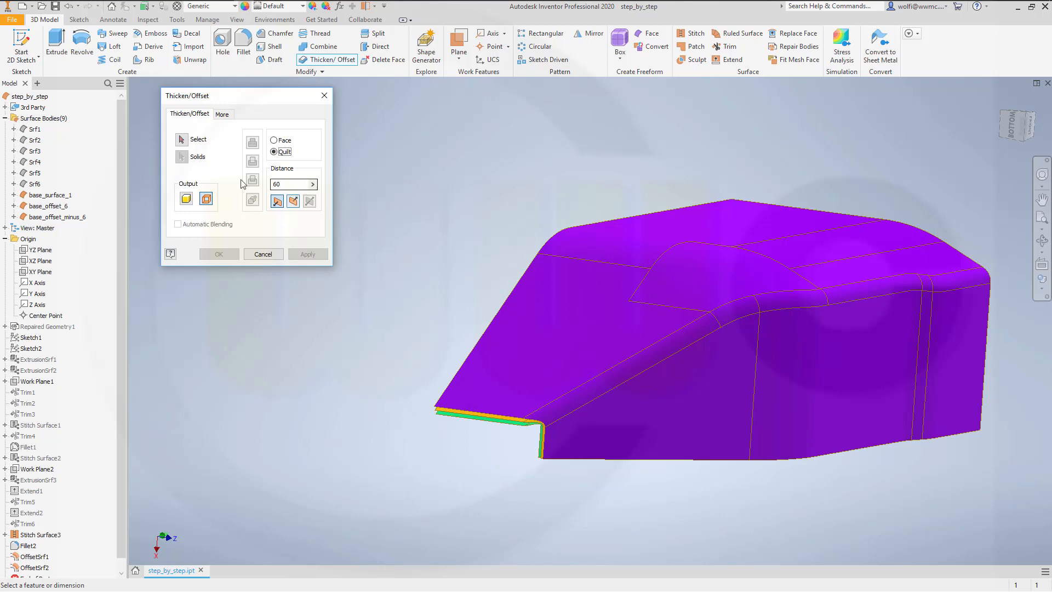
left_click(183, 141)
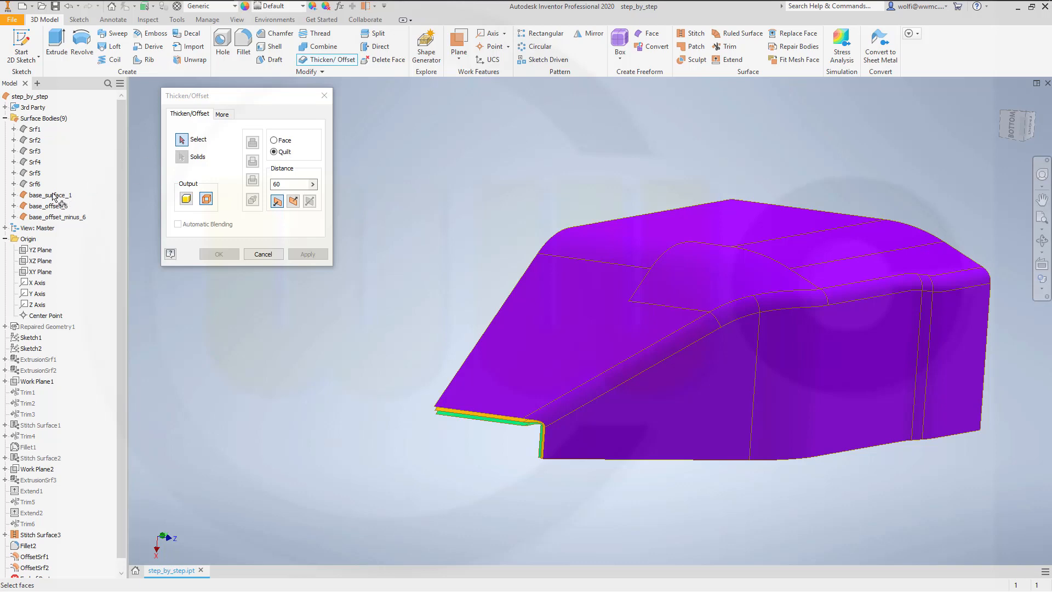
scroll(471, 448, "up", 2)
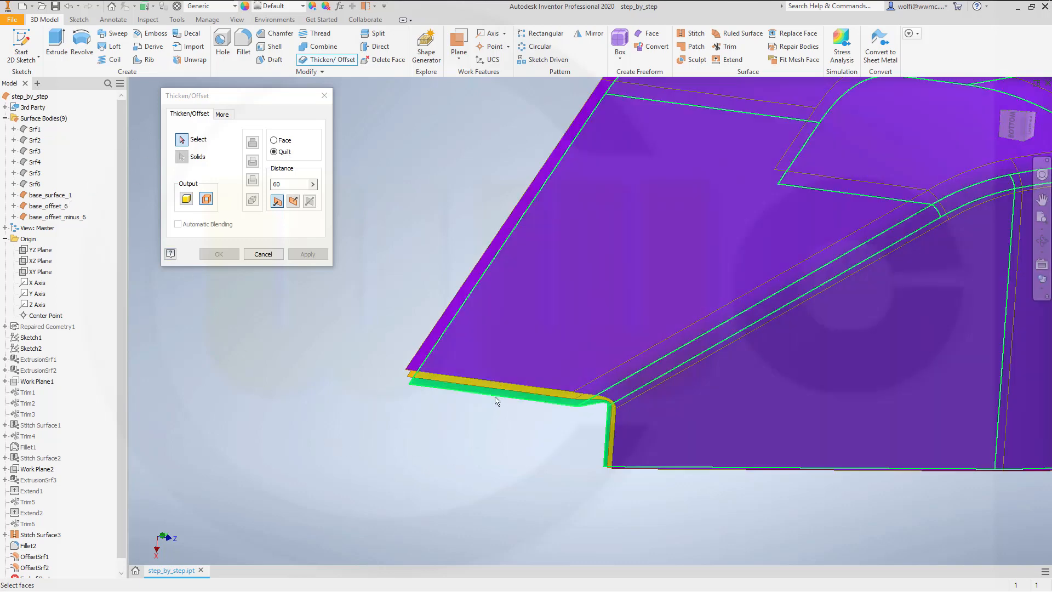
left_click(478, 390)
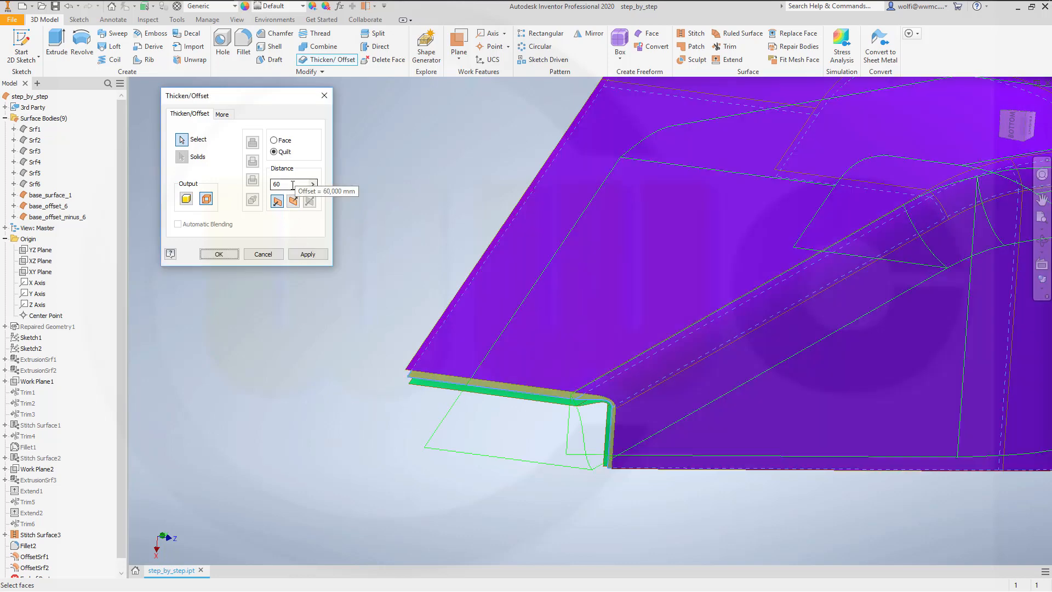
left_click_drag(296, 183, 203, 190)
key("Return")
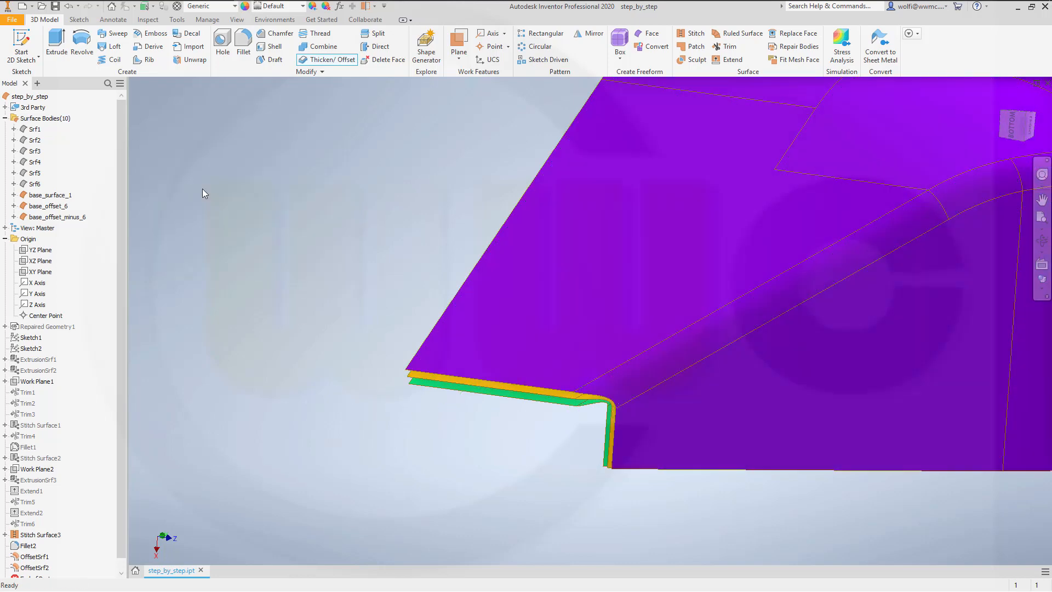
Step: Rename the surface body Srf10 to base_surface_1_copy
left_click(36, 228)
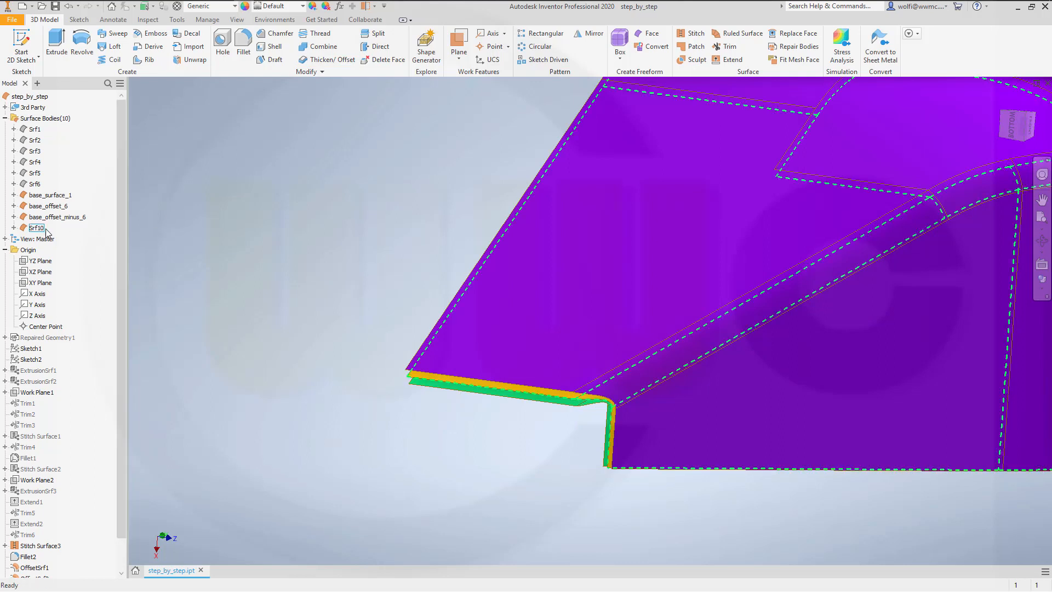
left_click(39, 229)
type("base_surface_cop")
key("BackSpace")
key("BackSpace")
key("BackSpace")
type("1_cop")
key("Return")
left_click(258, 266)
left_click(63, 207)
left_click(64, 207)
left_click(195, 190)
Step: Copy the green base_offset_6 quilt in place as a surface offset at distance 0
left_click(321, 63)
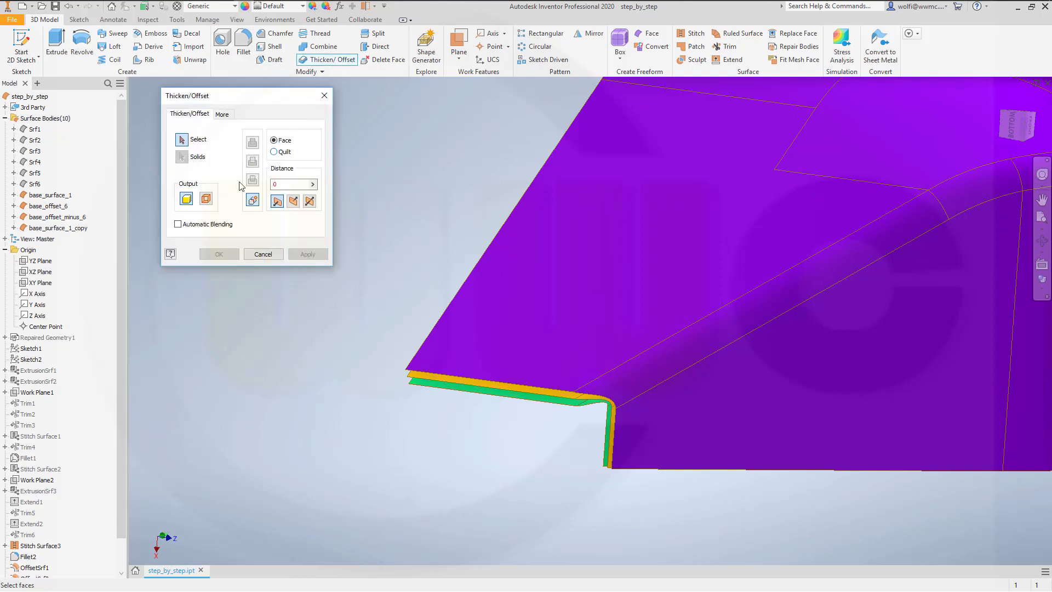
left_click(207, 199)
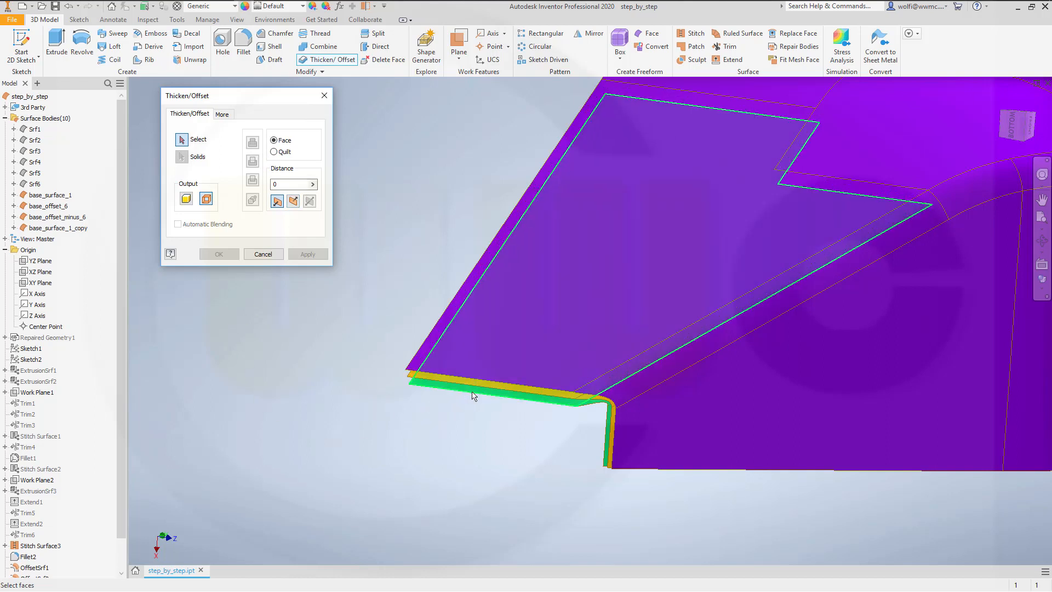
left_click(274, 152)
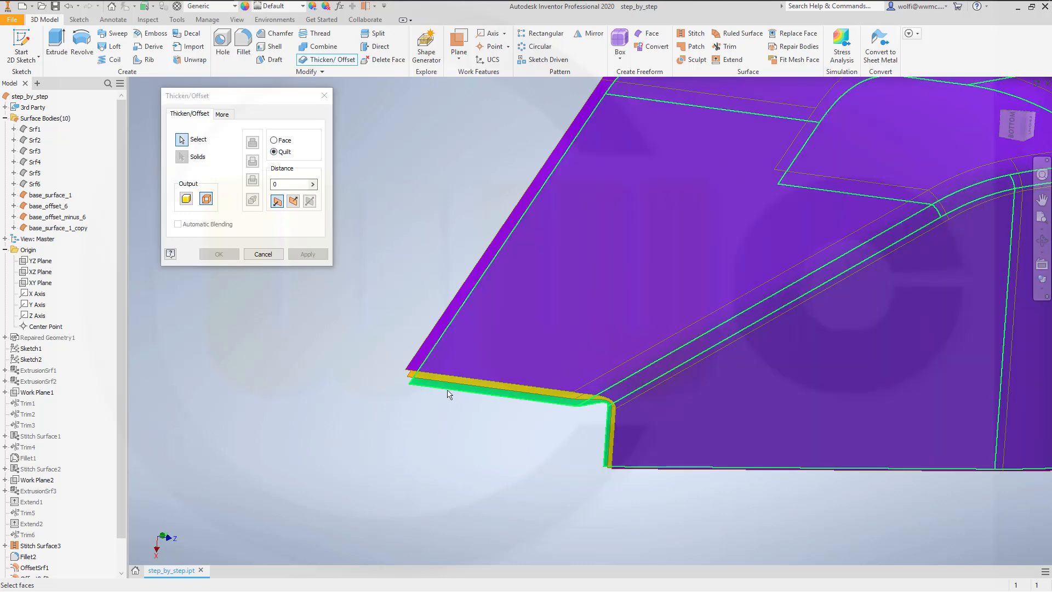
left_click(446, 392)
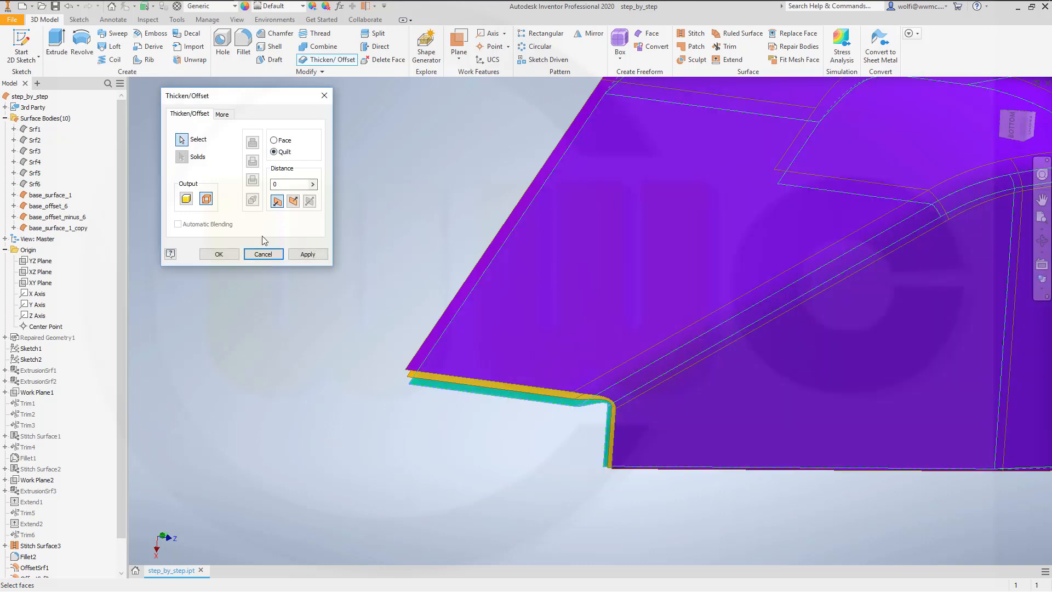
left_click(217, 254)
Step: Rename the newest surface body to base_offset_6_copy
left_click(36, 239)
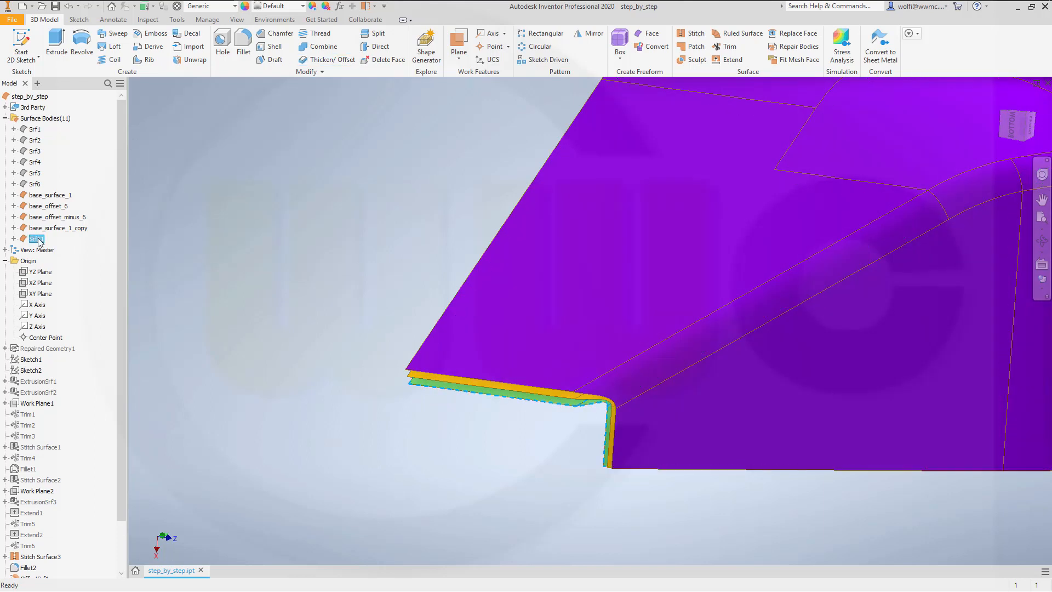
left_click(37, 240)
type("basa")
key("BackSpace")
type("e_offset_6_copy")
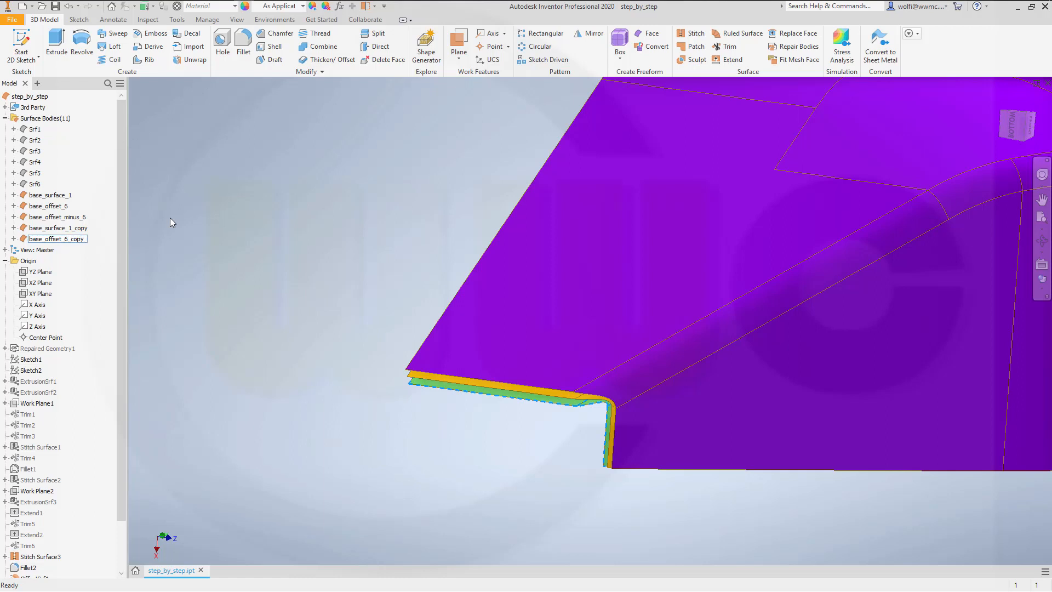
key("Return")
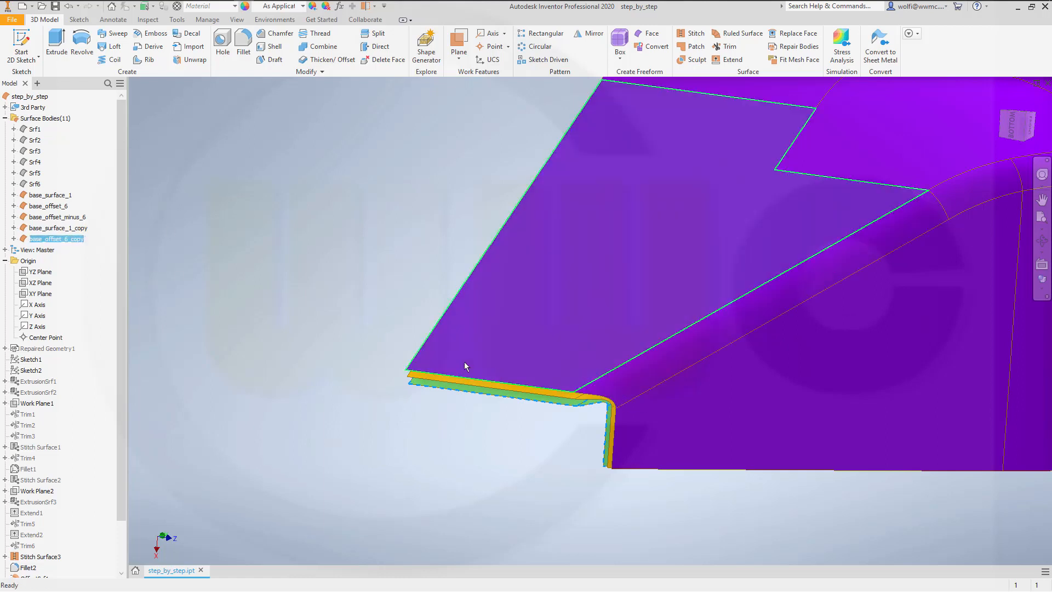
left_click(344, 285)
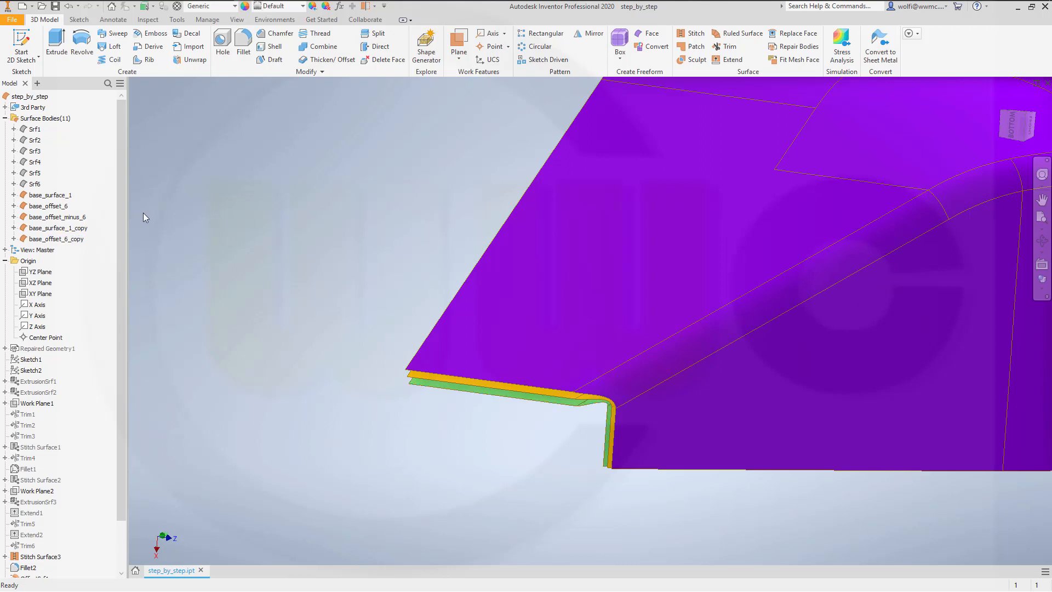
Step: Hide all five named surface bodies from base_surface_1 through base_offset_6_copy
scroll(203, 198, "up", 3)
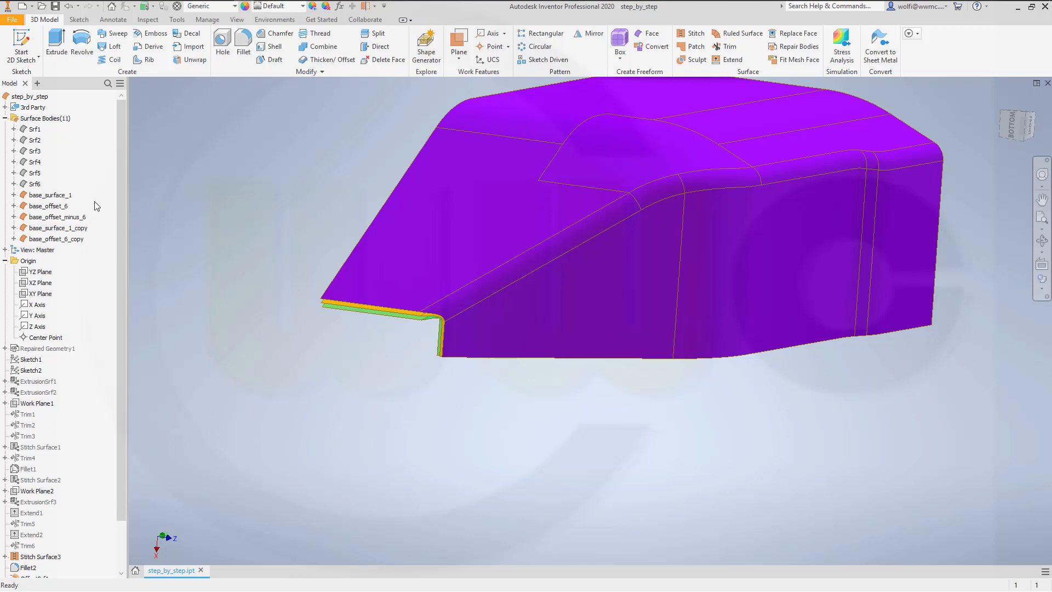
left_click(47, 197)
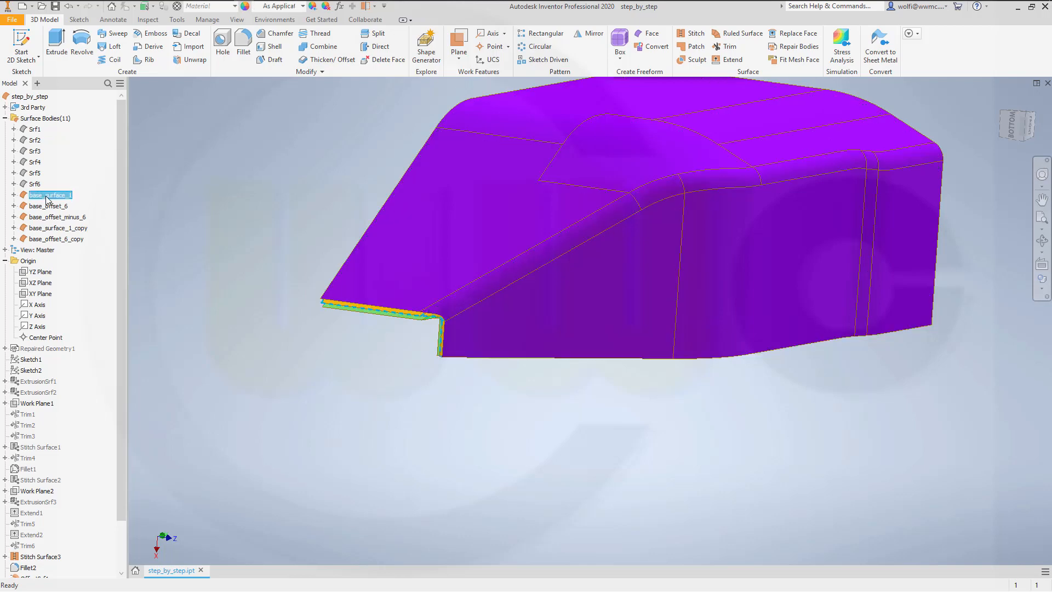
left_click(53, 241, "shift")
right_click(54, 241)
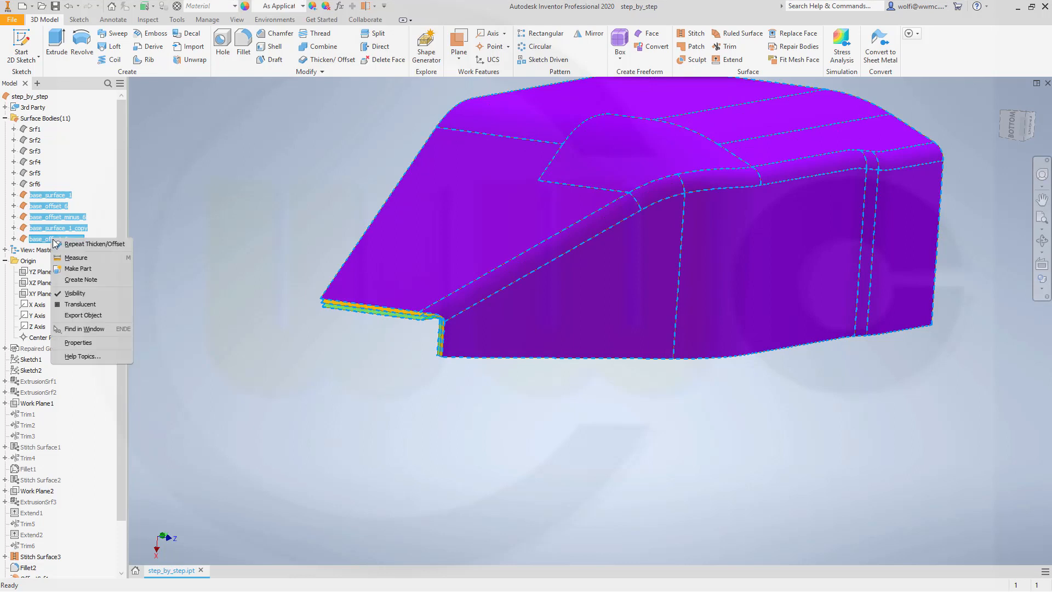
left_click(78, 294)
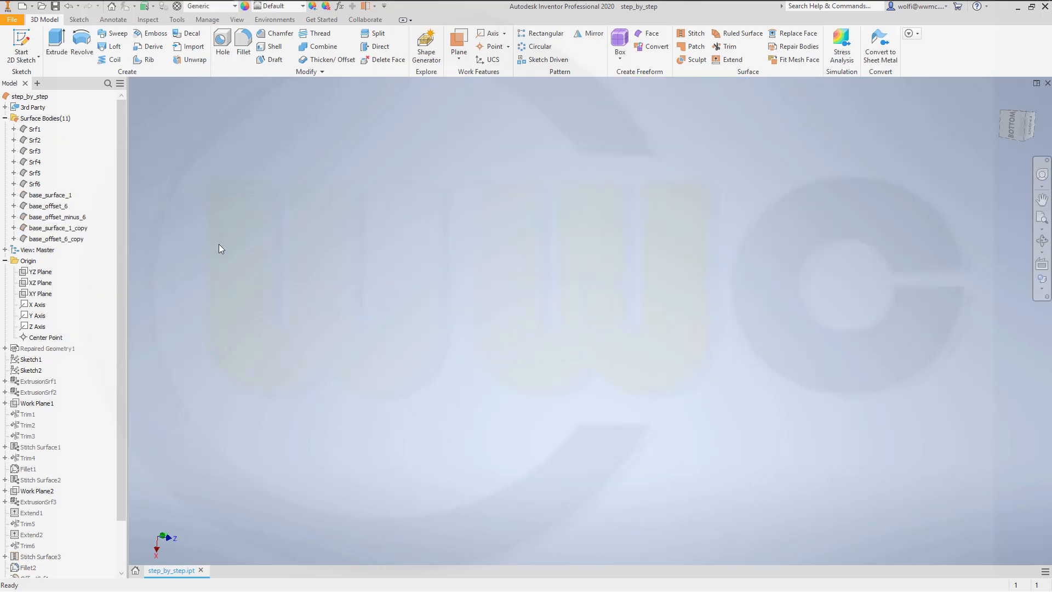
Step: Turn off the translucent display of base_offset_6_copy and base_surface_1_copy
left_click(74, 240)
right_click(74, 241)
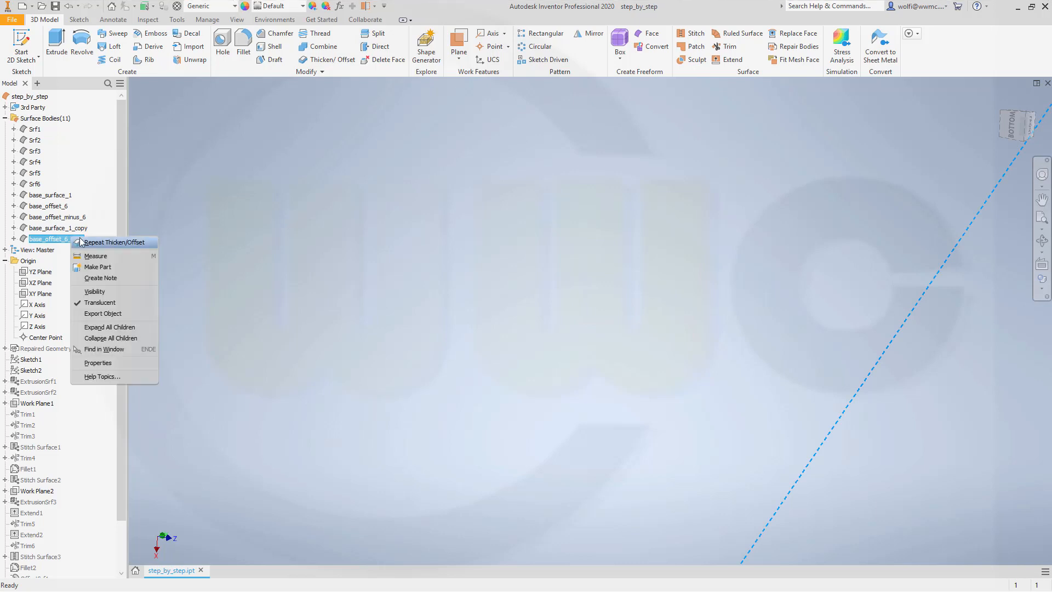
left_click(102, 302)
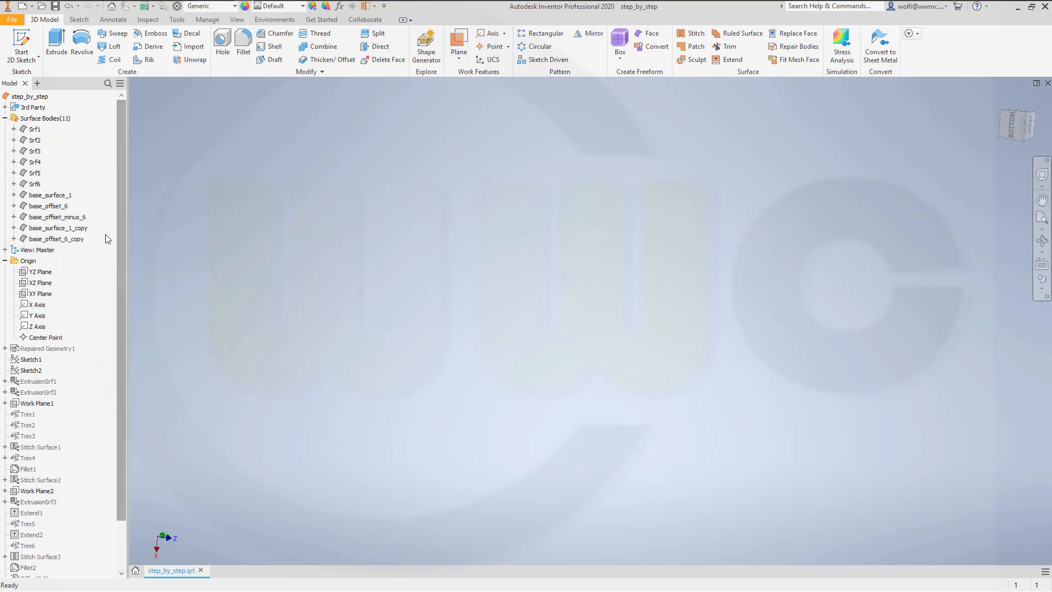
left_click(86, 229)
right_click(87, 230)
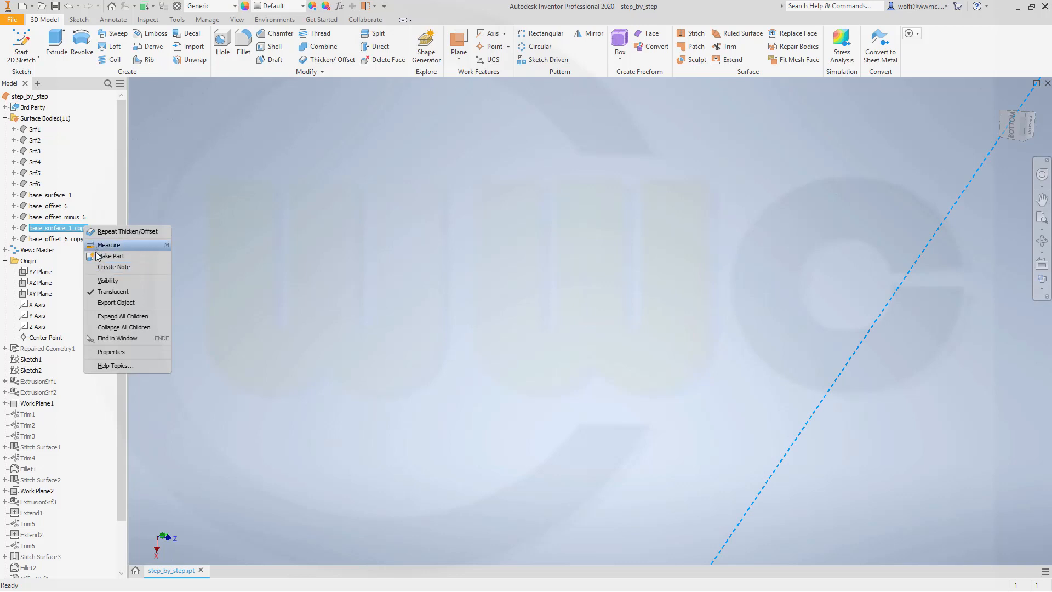
left_click(104, 292)
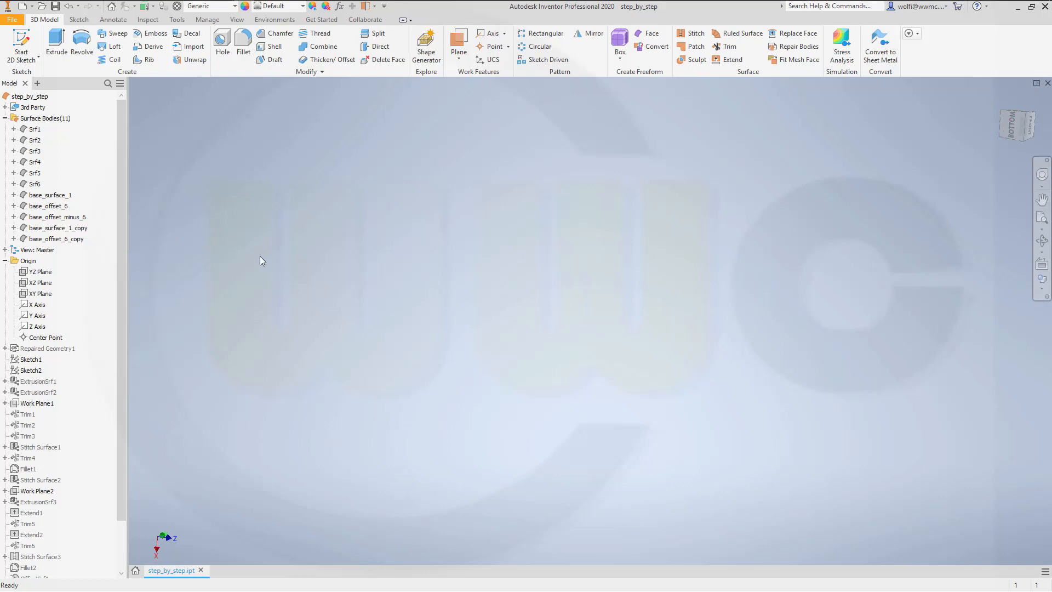
Step: Turn on the visibility of Repaired Geometry1 and display its imported curves
right_click(58, 350)
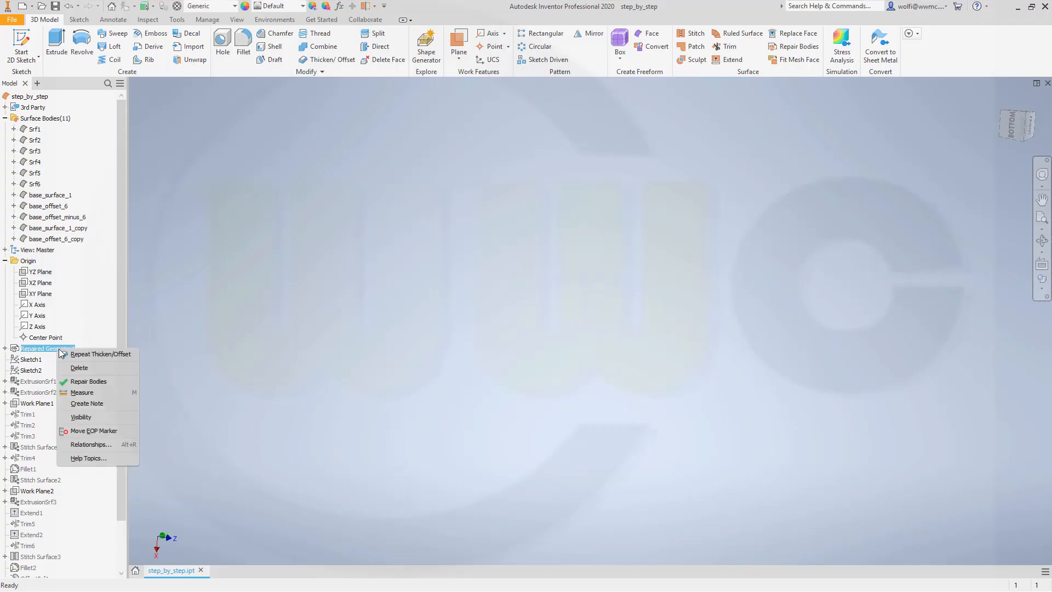
left_click(291, 416)
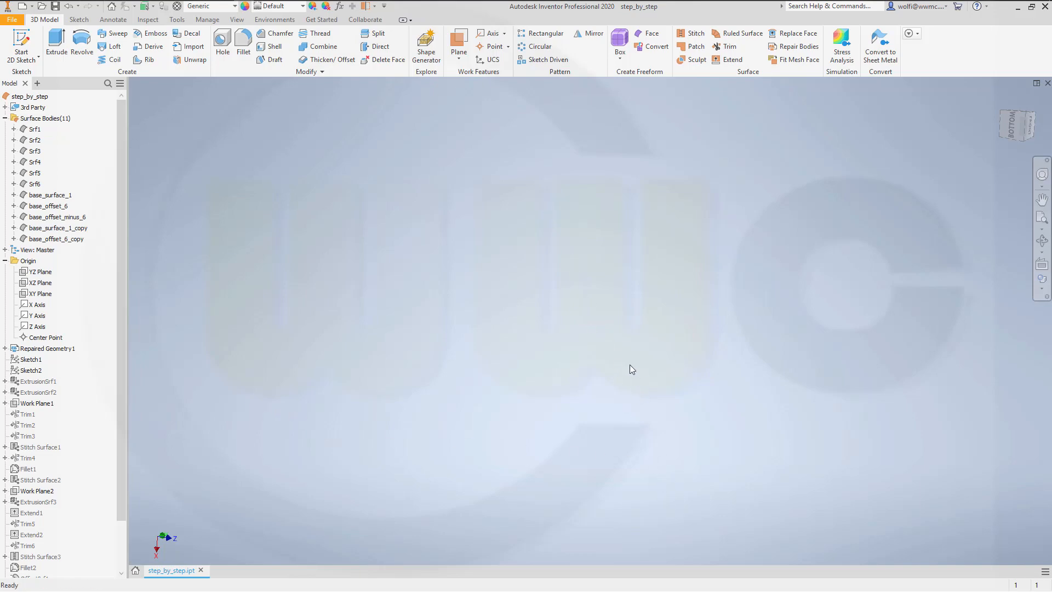
key("F10")
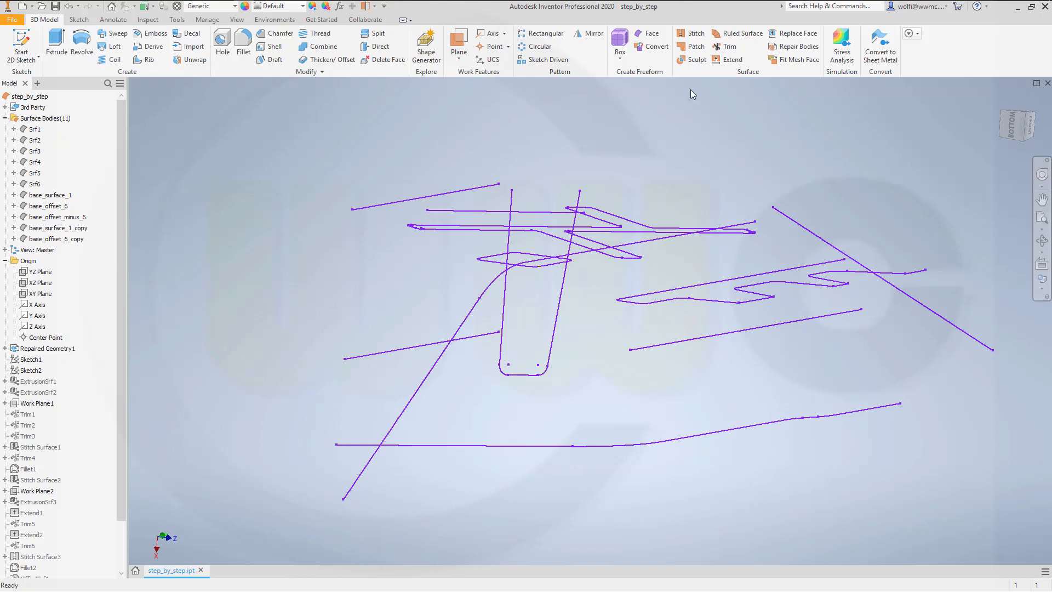
Step: Create a boundary patch inside the small closed diamond-shaped loop of the imported curves
left_click(694, 49)
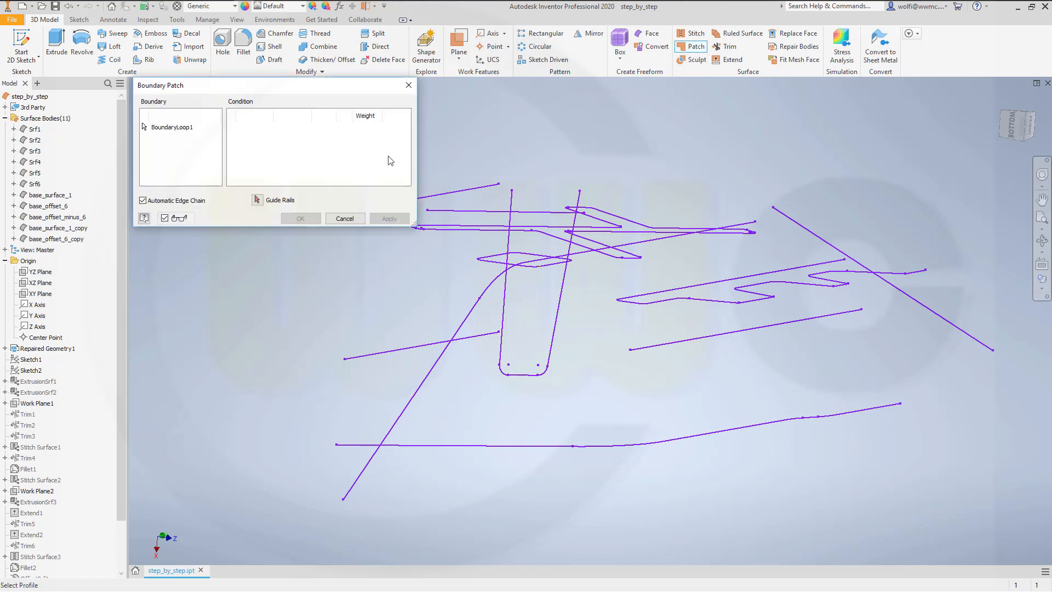
left_click(484, 261)
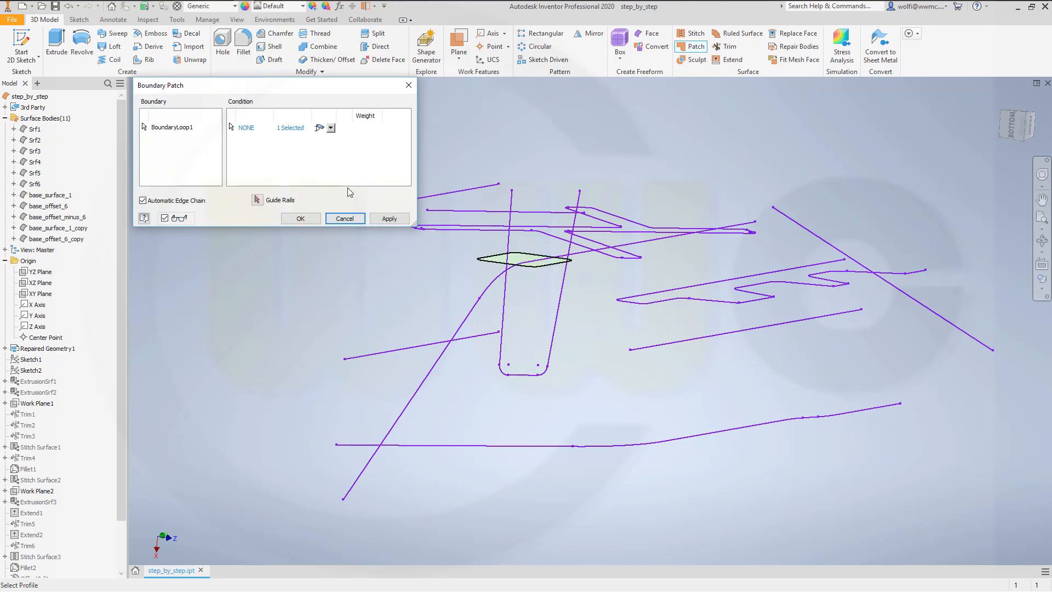
left_click(301, 219)
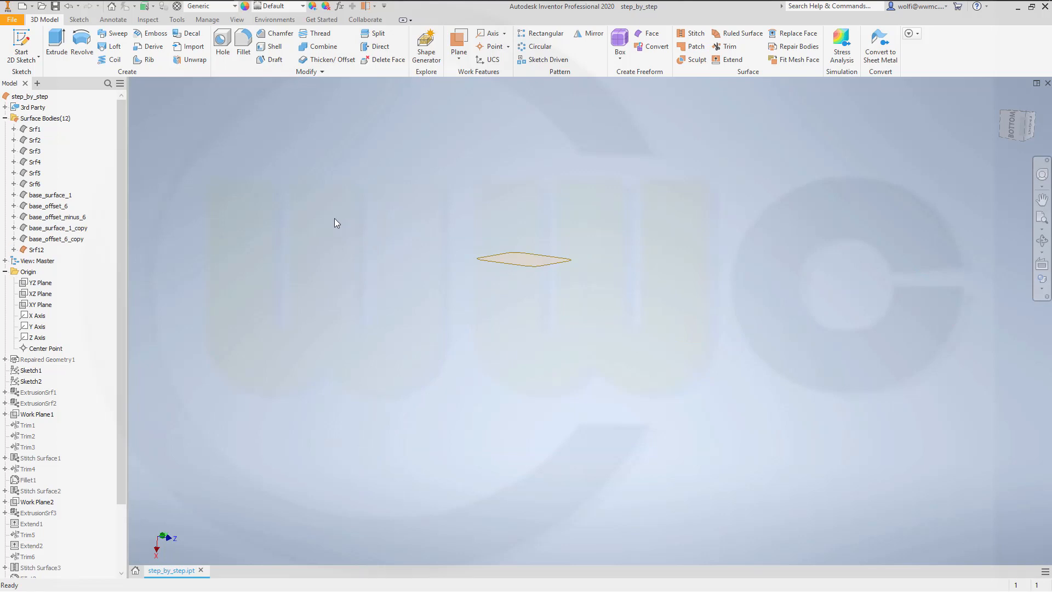
Step: Turn off the translucent display of the patch surface body Srf12
right_click(36, 250)
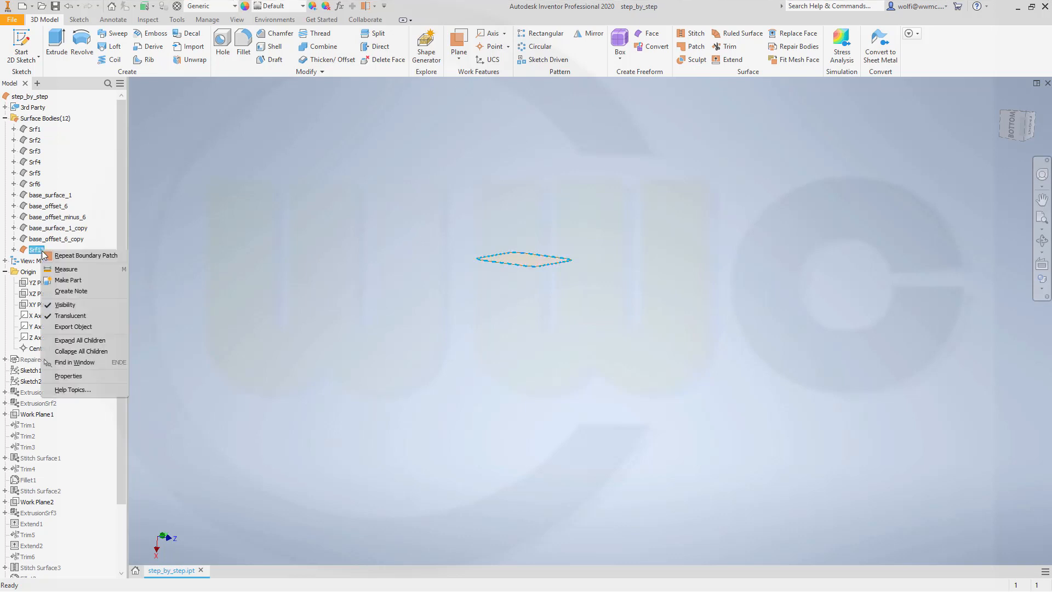
left_click(70, 315)
middle_click_drag(401, 245, 394, 269)
scroll(463, 311, "down", 4)
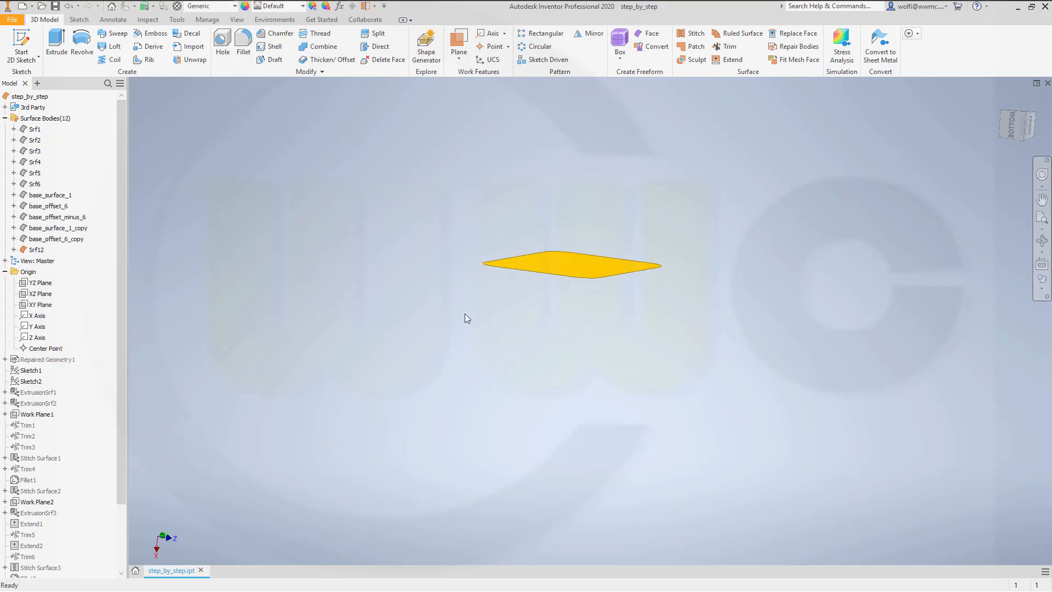
scroll(563, 281, "up", 2)
scroll(662, 189, "down", 2)
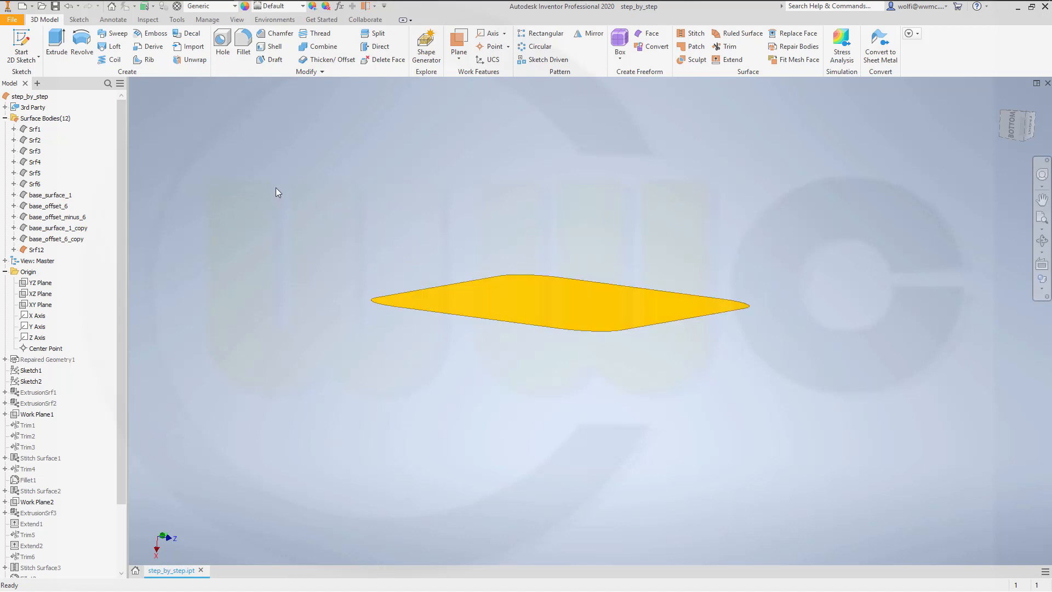
Step: Start a ruled surface in Vector mode from the diamond patch's outer edge, using the patch face as the direction
left_click(733, 34)
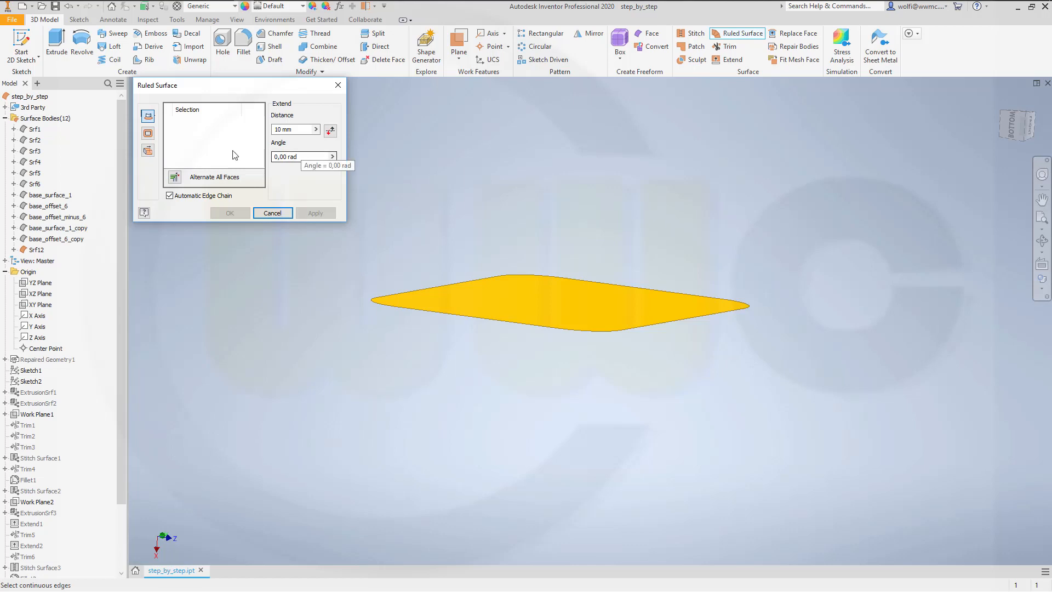
left_click(148, 151)
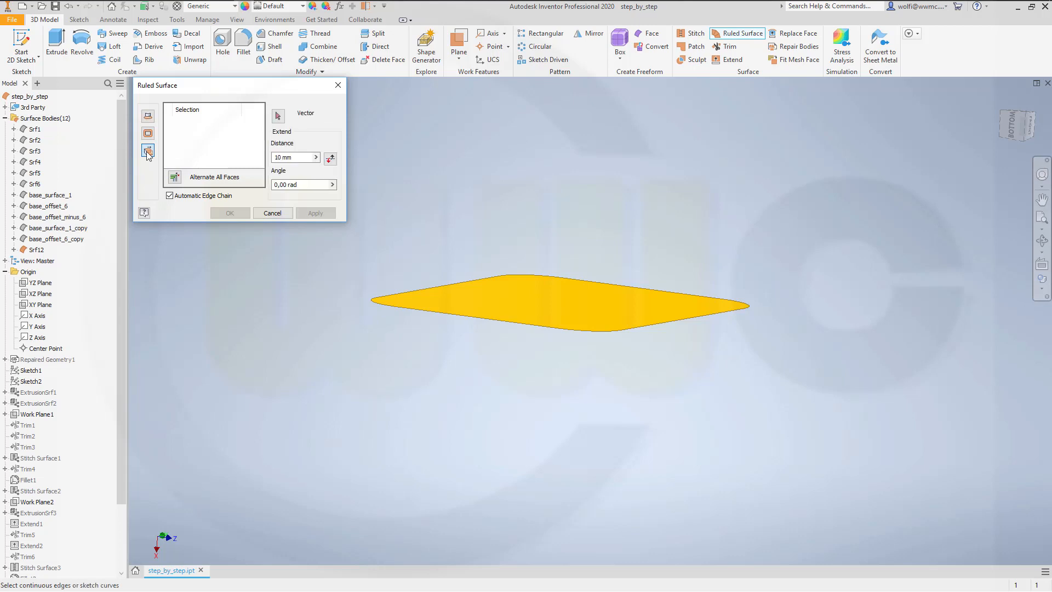
left_click(389, 310)
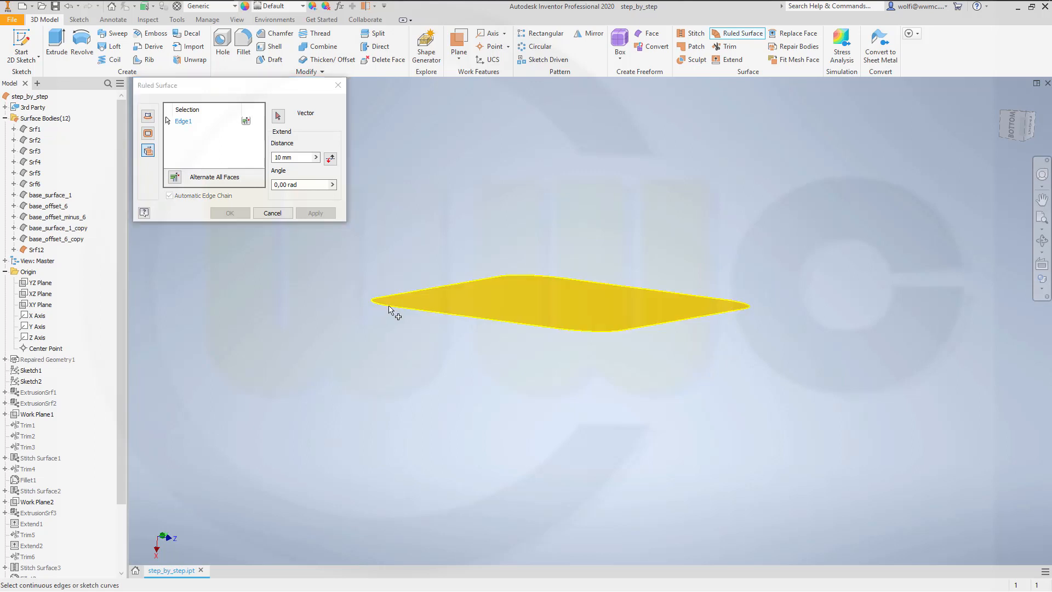
left_click(278, 117)
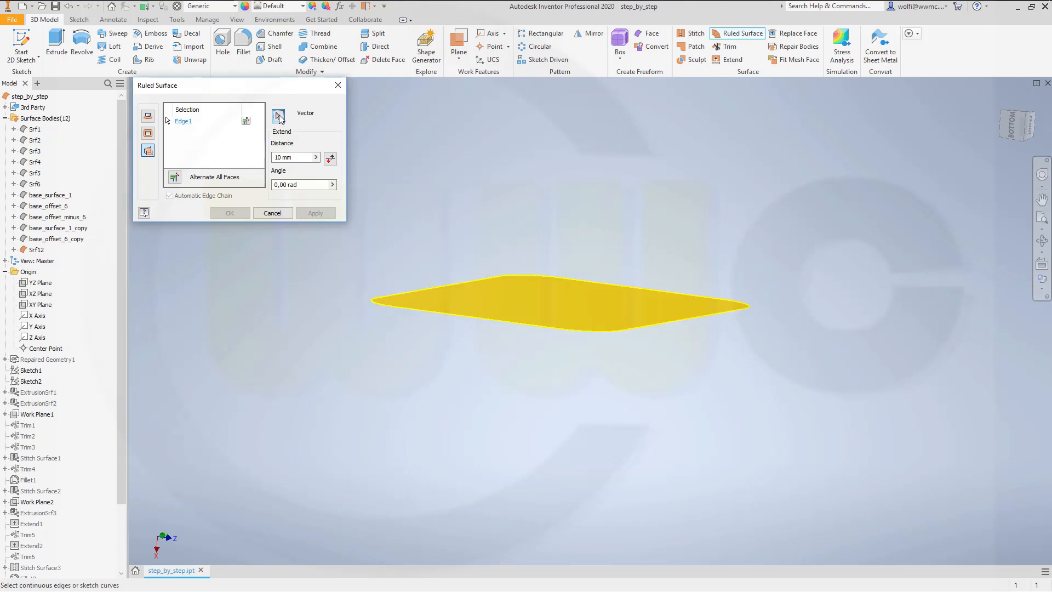
left_click(516, 308)
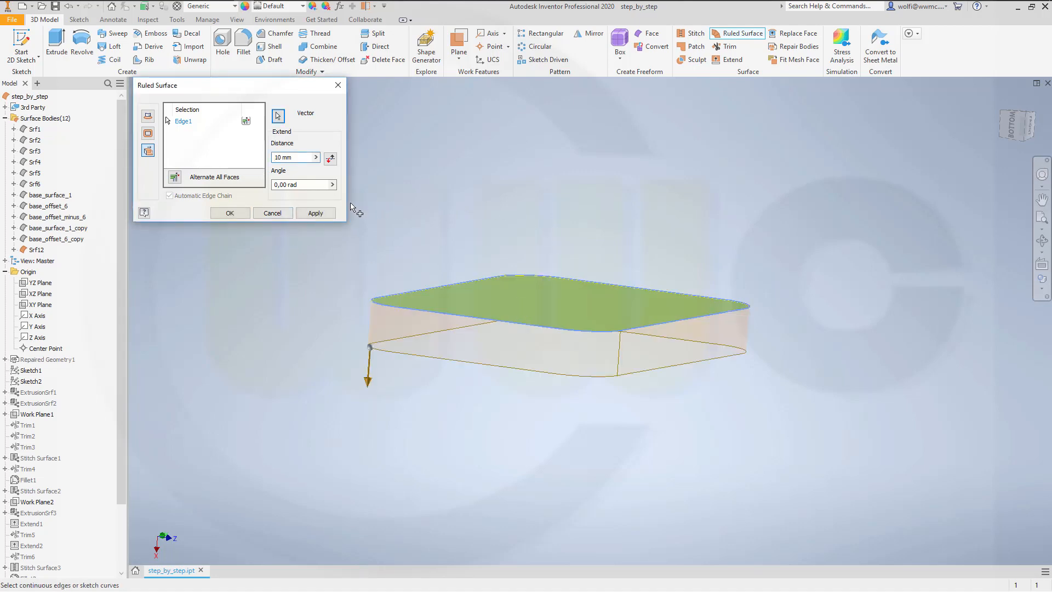
Step: Set the ruled surface's distance to 30 mm and angle to 0,33 rad, and create it
left_click_drag(296, 159, 212, 146)
type("30")
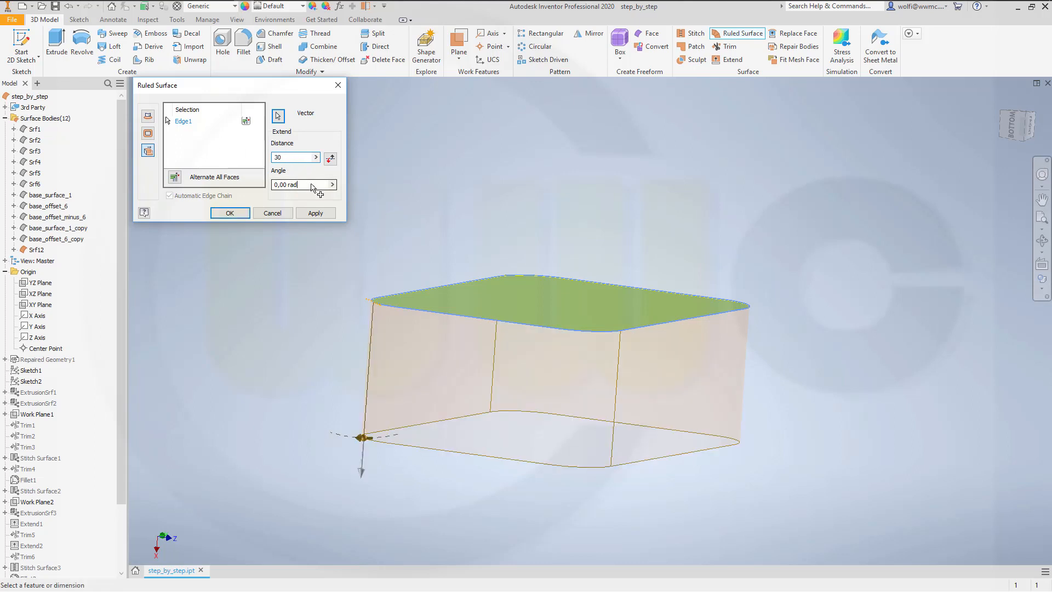
left_click_drag(323, 184, 259, 180)
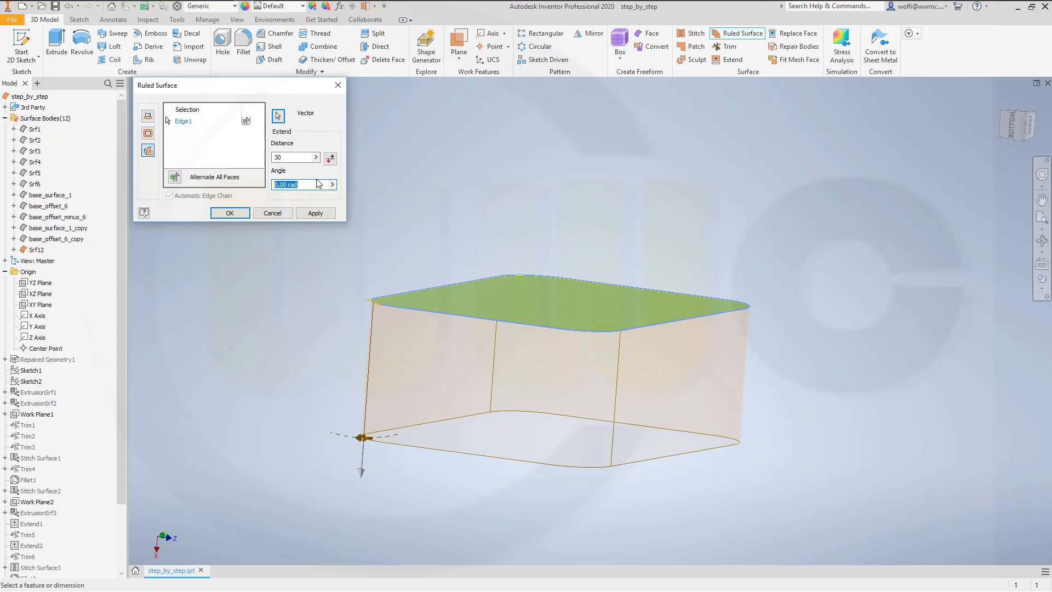
type("0,33")
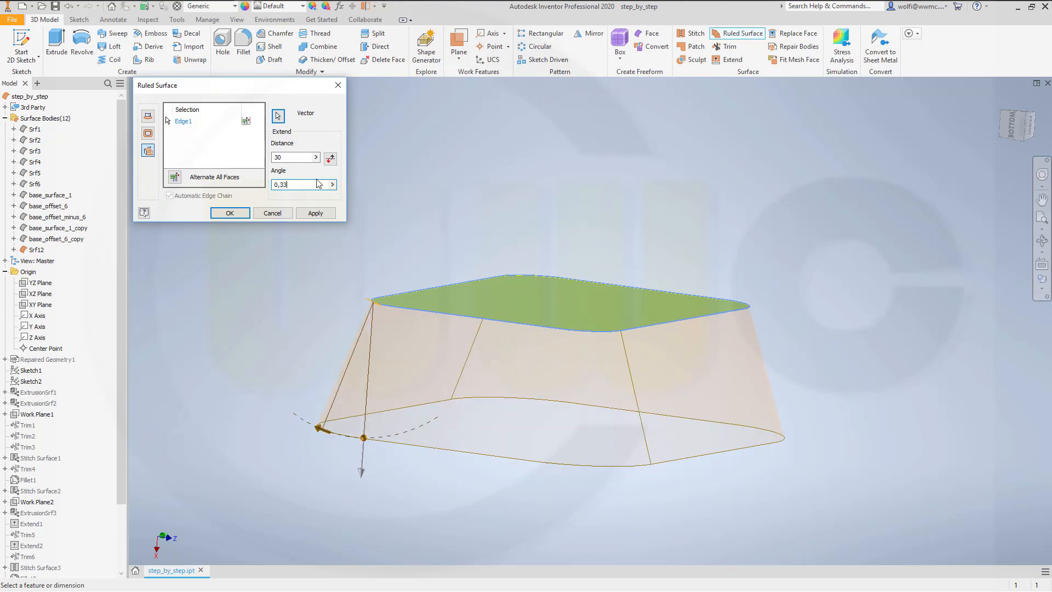
key("Tab")
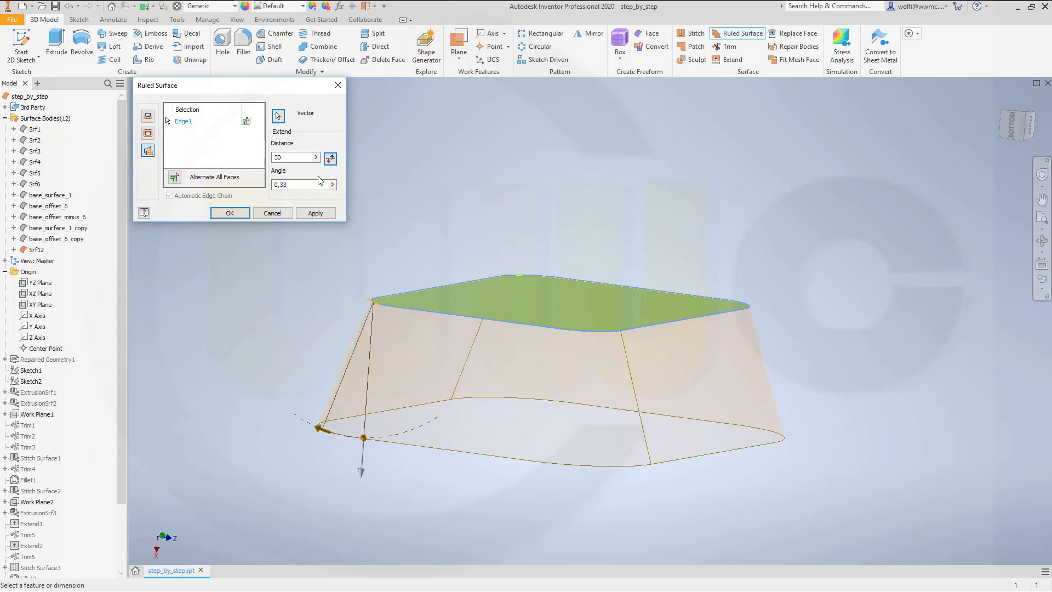
left_click(229, 213)
Step: Turn off the translucent display of the ruled surface body Srf13
middle_click_drag(361, 201, 359, 228, "shift")
scroll(412, 429, "down", 3)
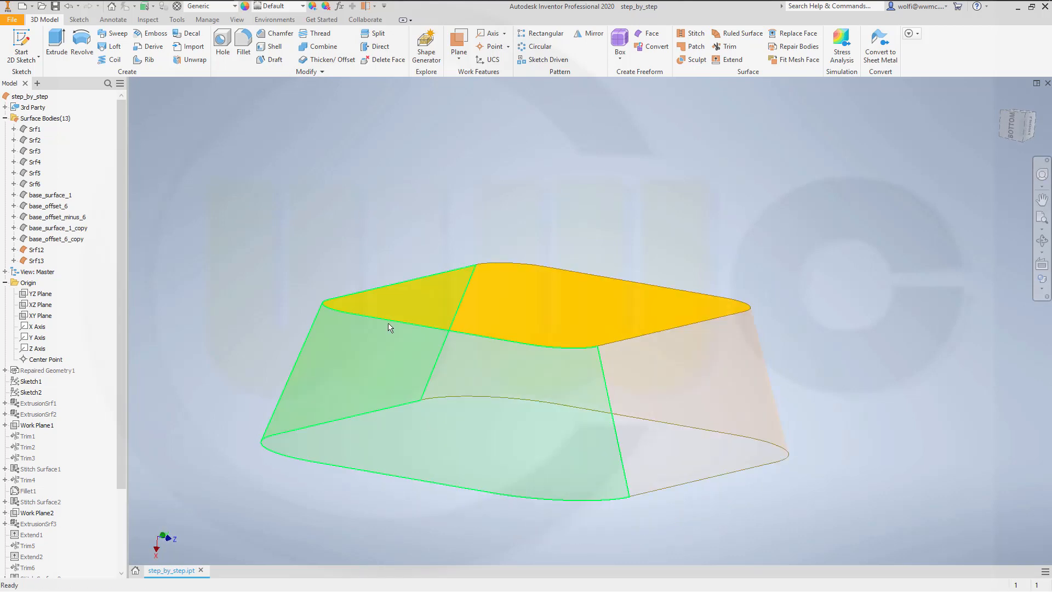
left_click(37, 260)
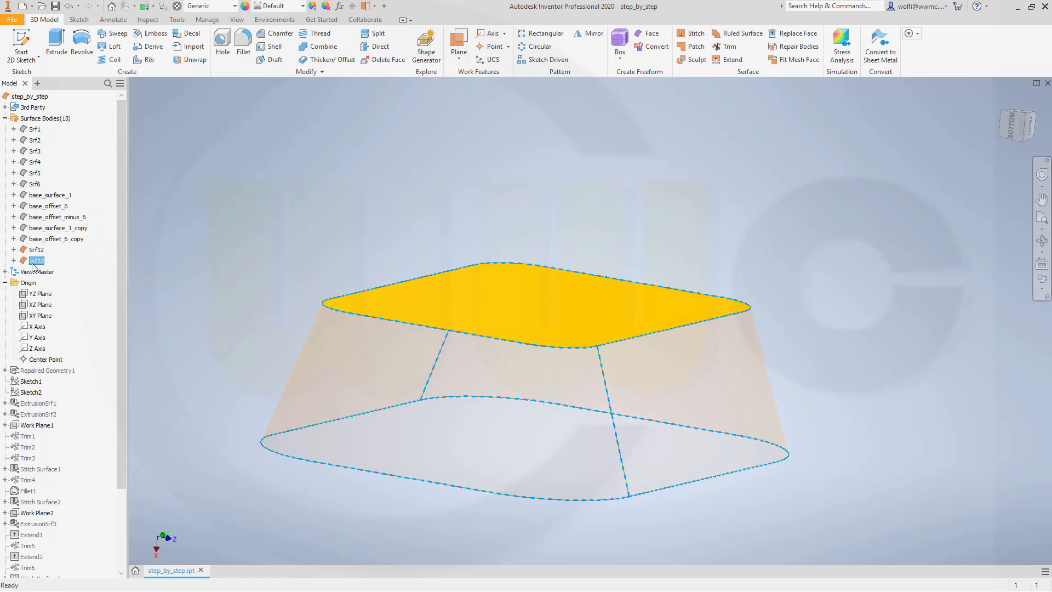
right_click(36, 260)
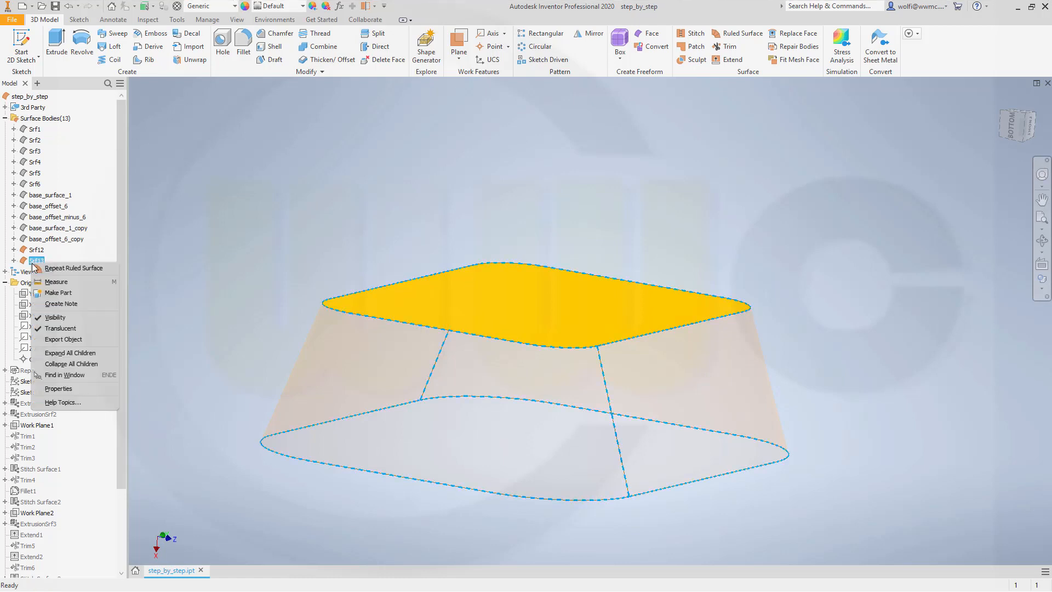
left_click(60, 329)
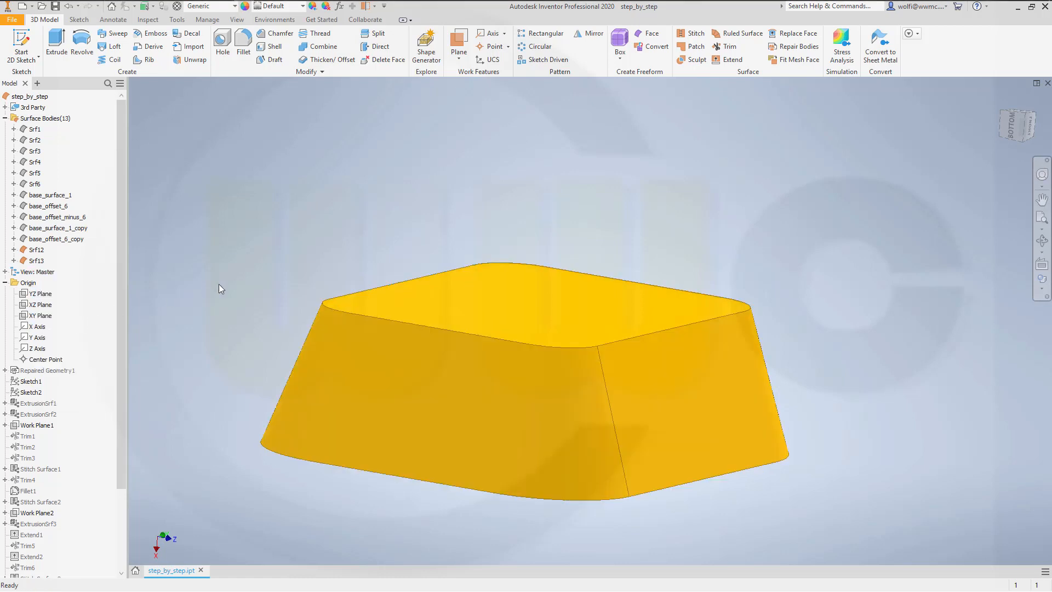
Step: Stitch the diamond-shaped patch and the ruled side surface together
middle_click_drag(358, 246, 360, 248, "shift")
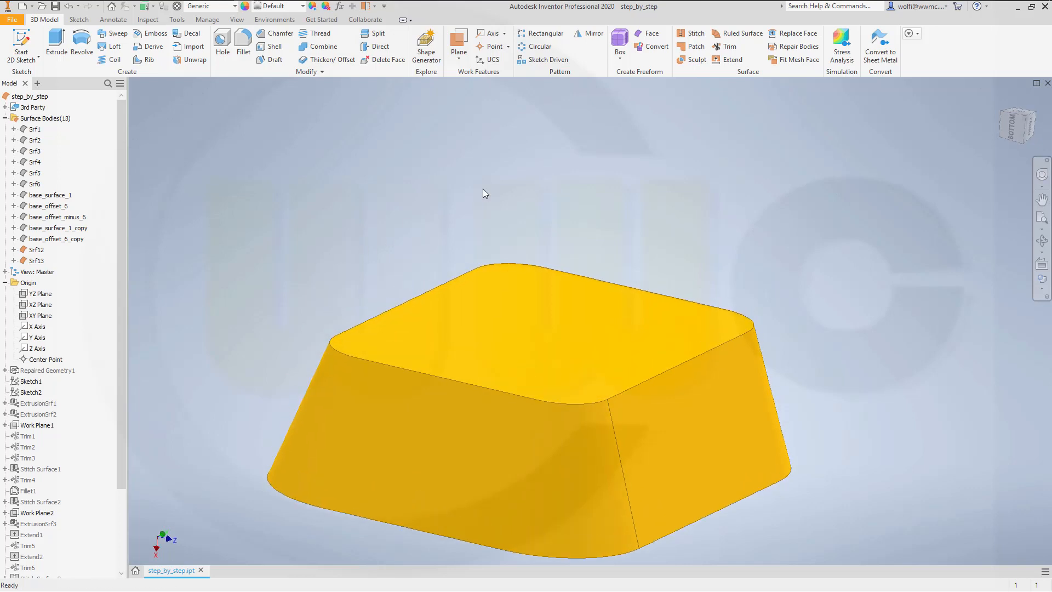
left_click(693, 34)
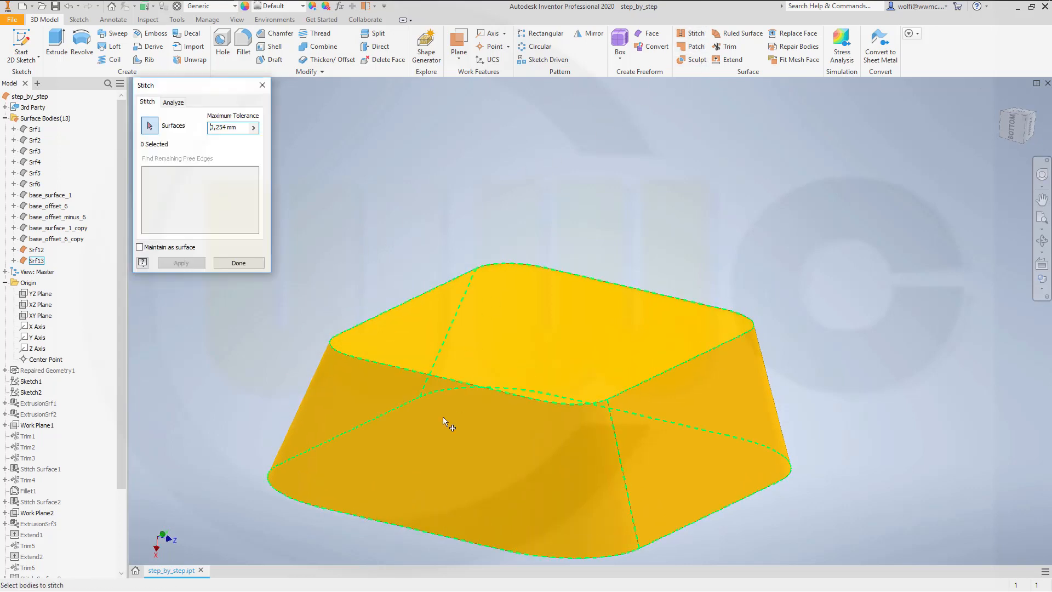
left_click(436, 432)
left_click(485, 349)
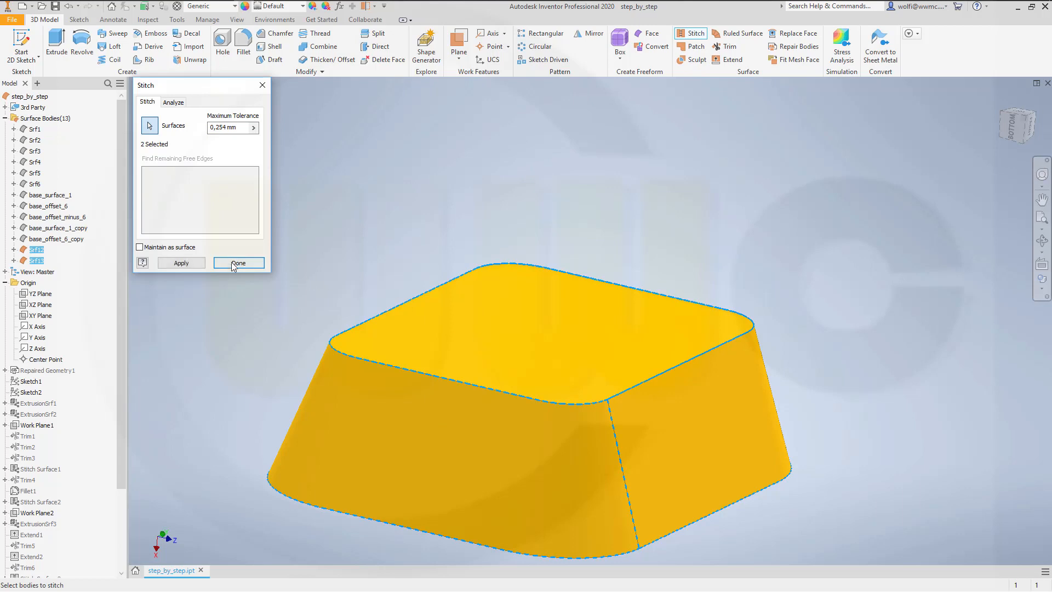
left_click(181, 263)
left_click(238, 263)
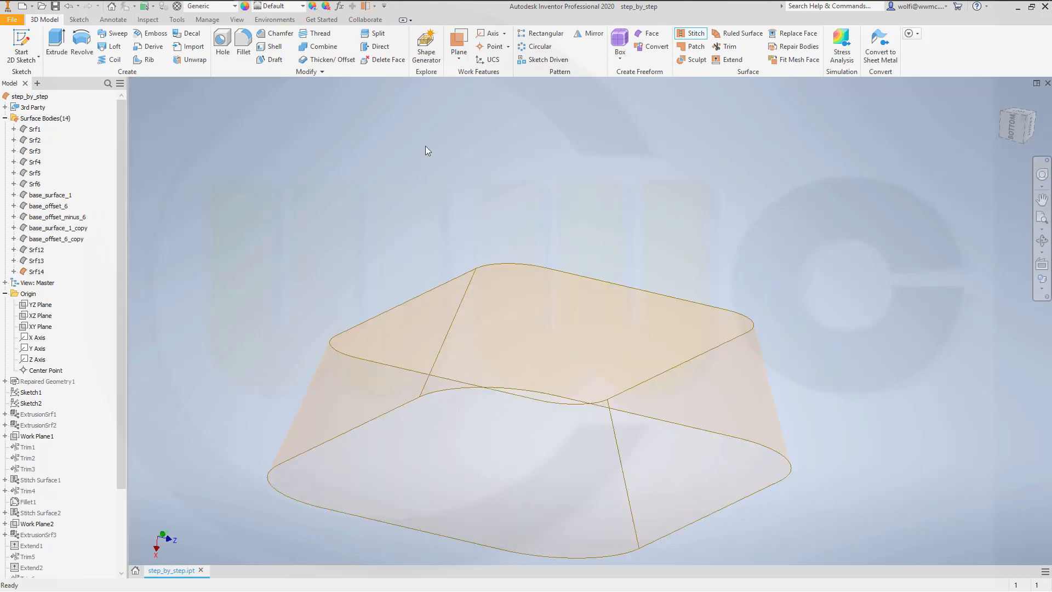
Step: Fillet the edge loop between the patch face and the sloped sides with a 3 mm radius
left_click(243, 43)
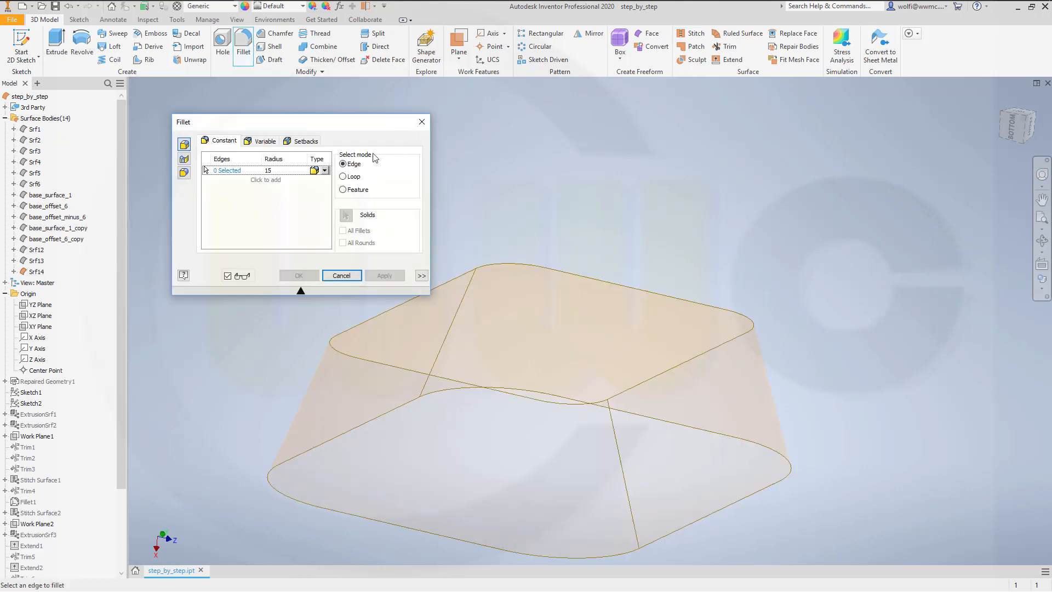
left_click(282, 171)
type("3")
left_click(438, 379)
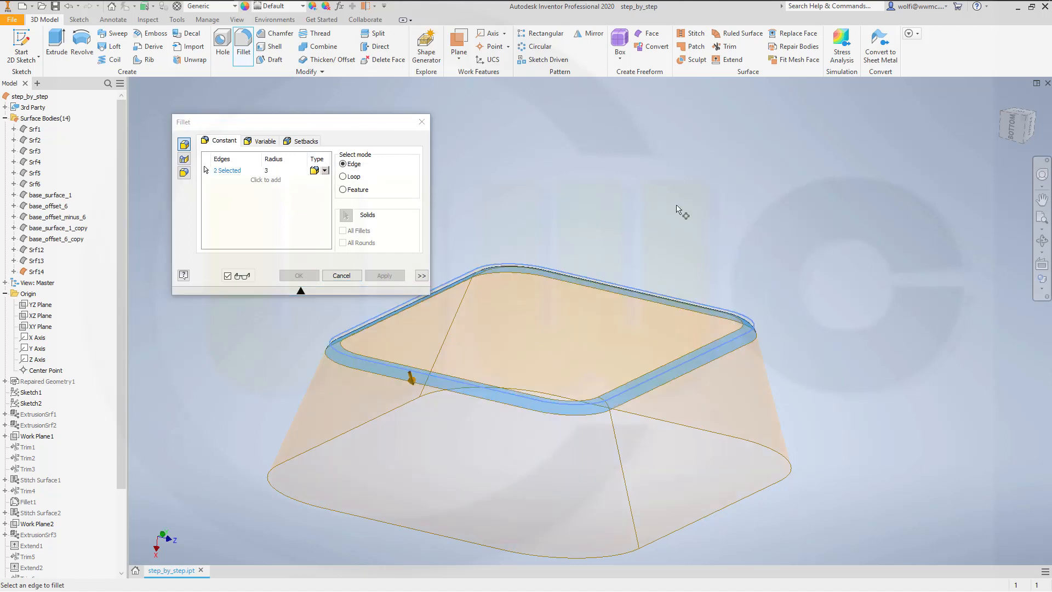
left_click(296, 276)
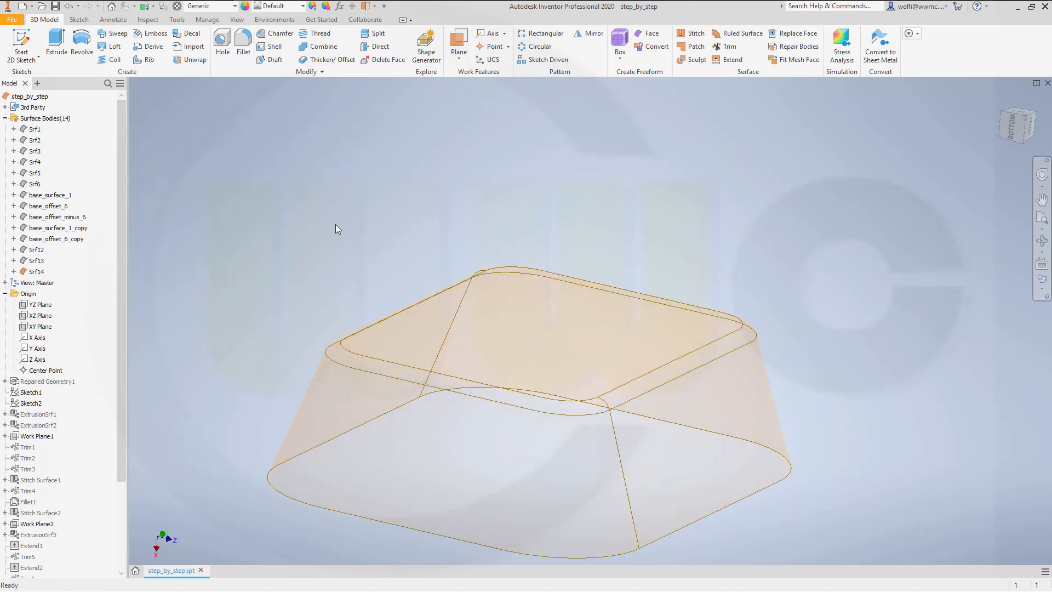
Step: Turn off the translucent display of the stitched surface body Srf14 and rename it square_emboss
right_click(36, 271)
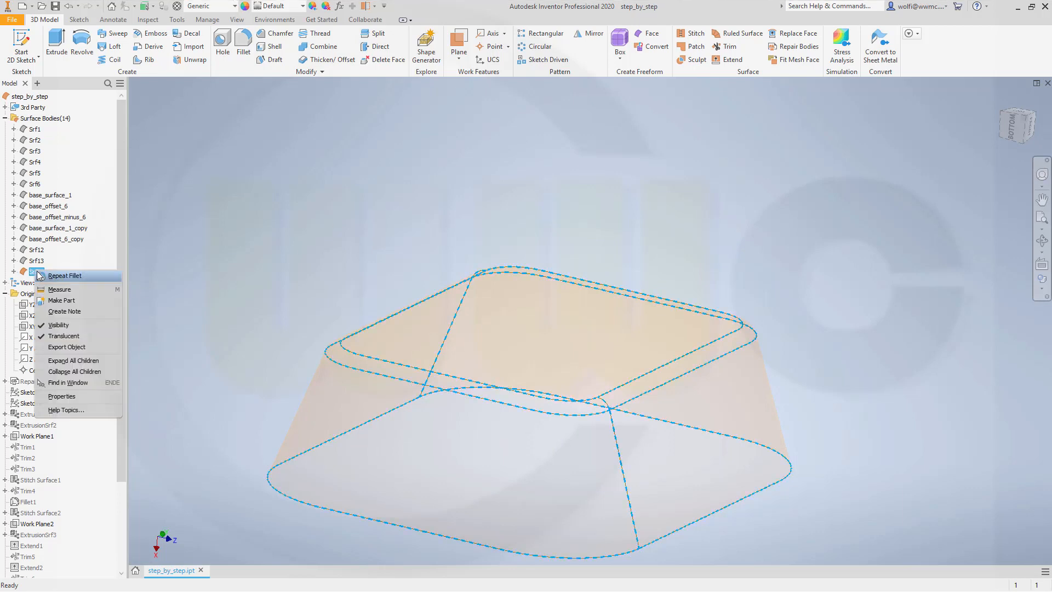
left_click(73, 336)
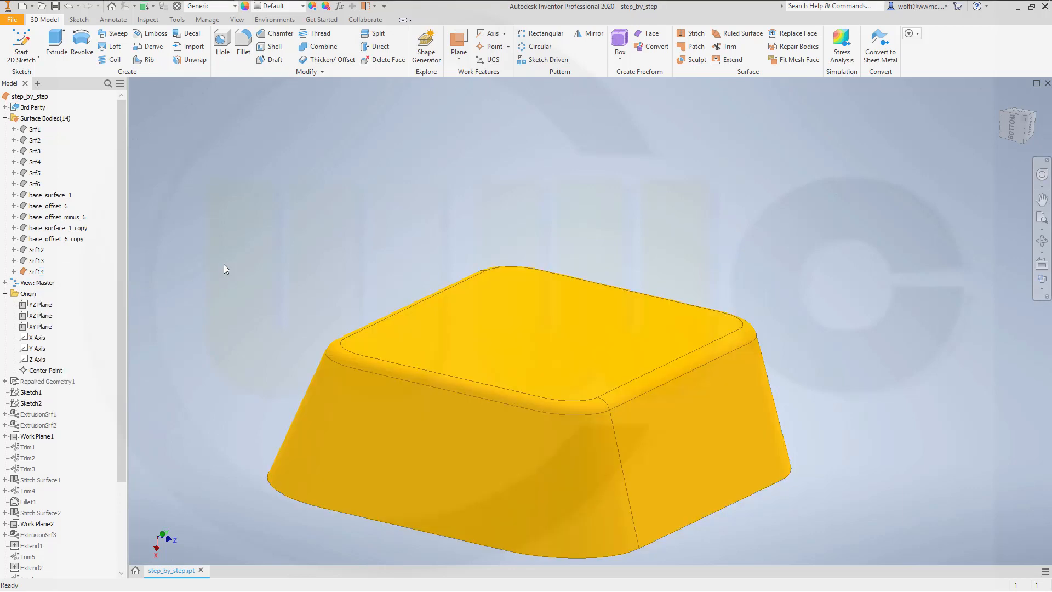
left_click(41, 276)
left_click(42, 275)
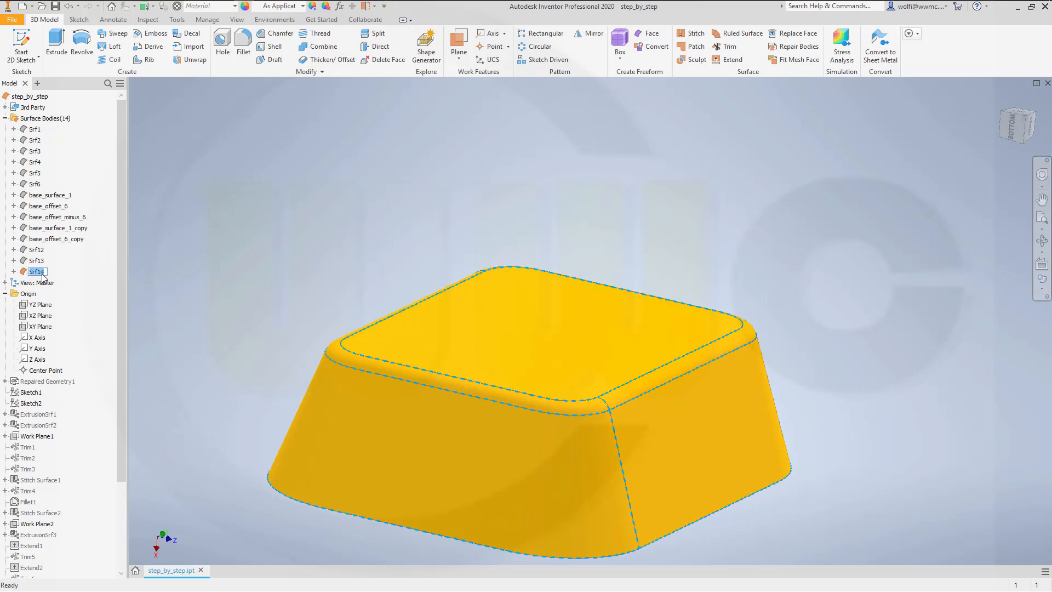
type("square_emboss")
key("Return")
left_click(607, 163)
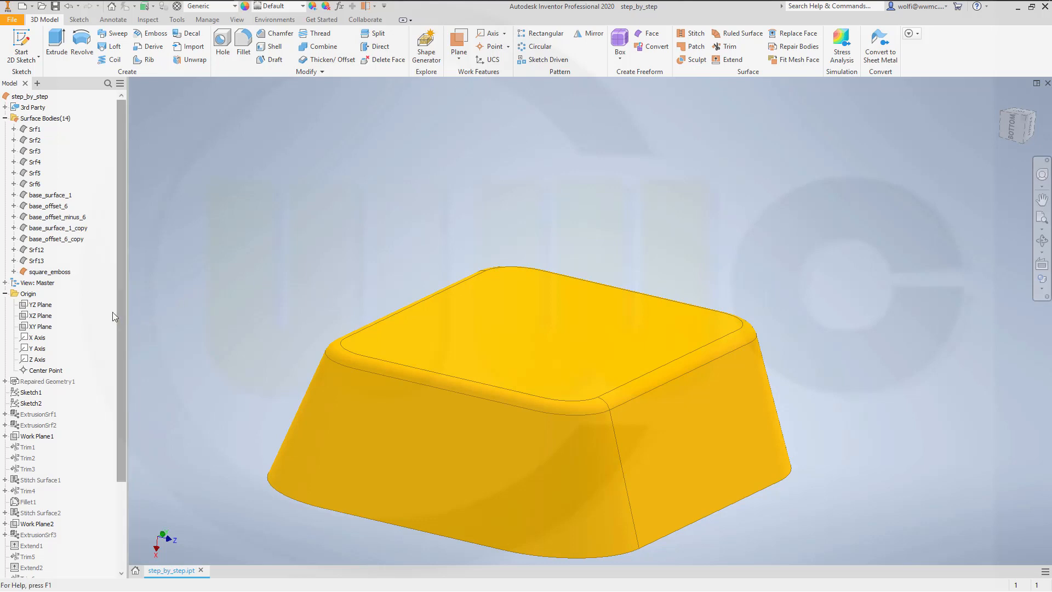
Step: Turn on the visibility of Repaired Geometry1 to display the imported curves around square_emboss
right_click(59, 383)
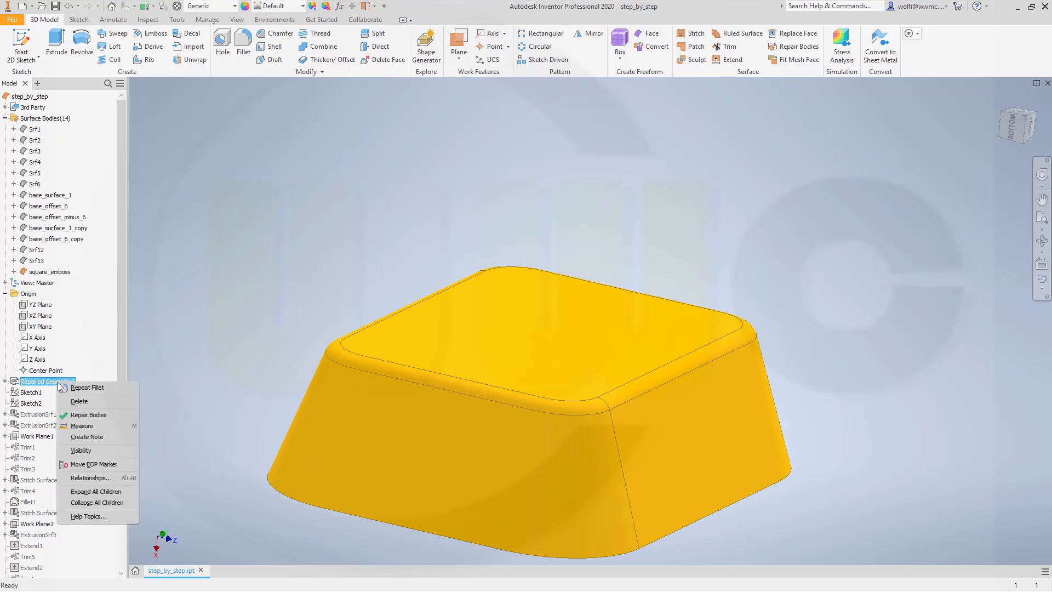
left_click(88, 448)
scroll(839, 366, "down", 5)
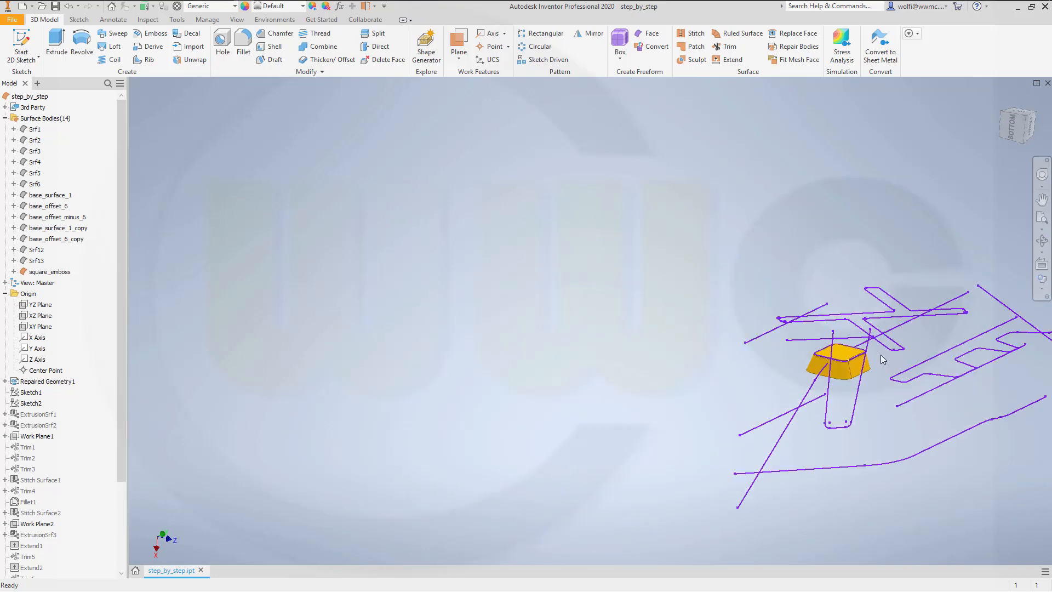
scroll(1011, 340, "up", 3)
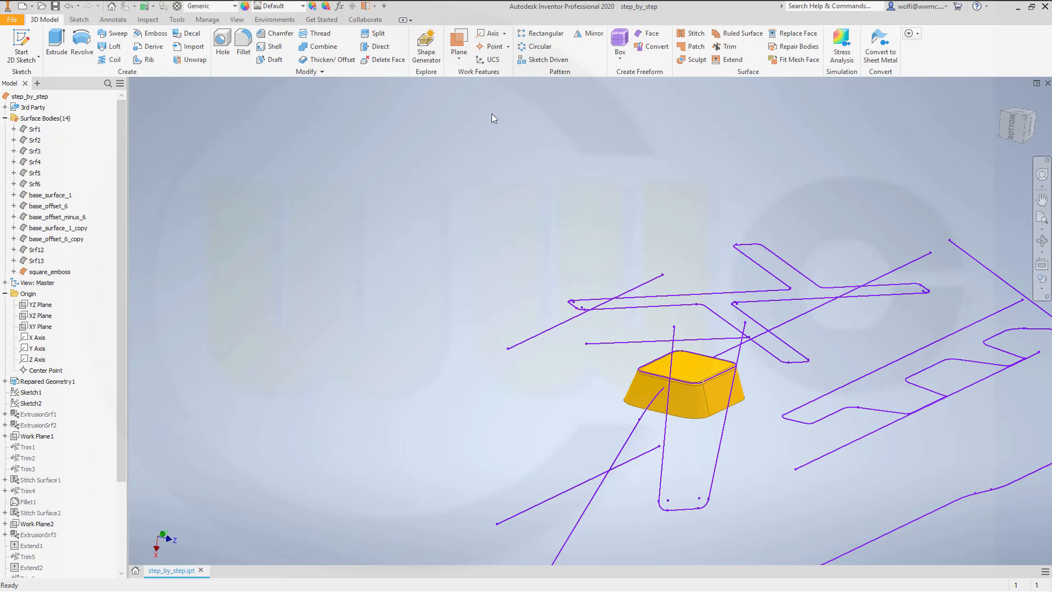
Step: Create a work plane parallel to the YZ Plane through a point on the cross-shaped curve loop
left_click(459, 44)
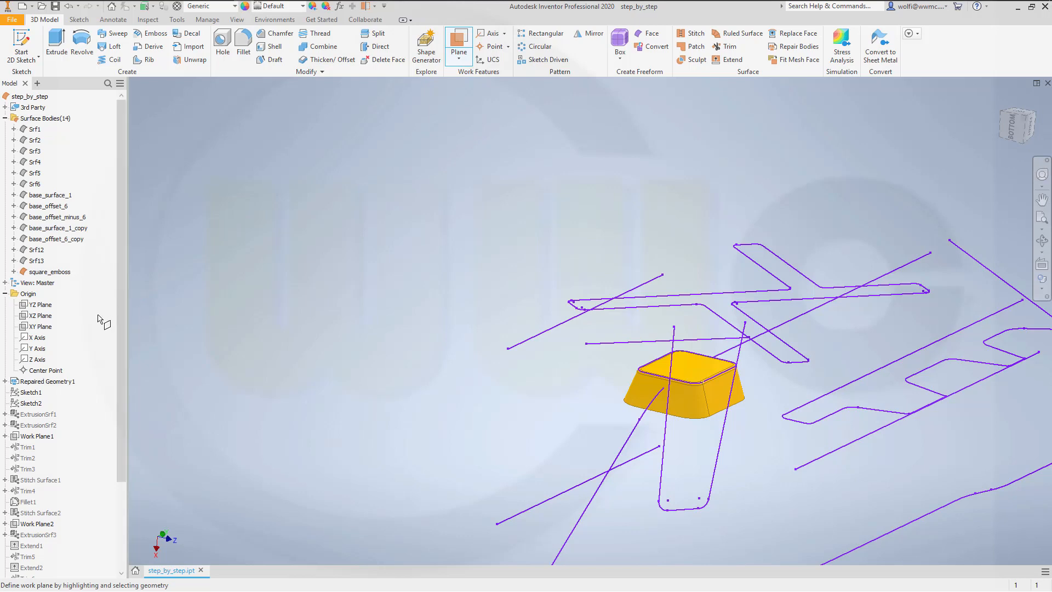
left_click(43, 304)
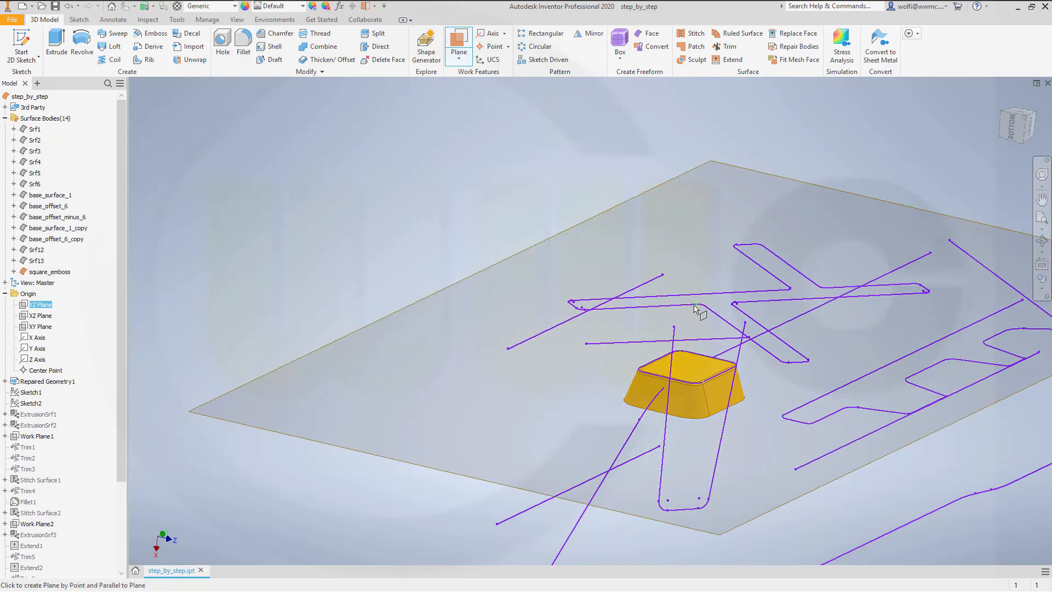
left_click(739, 306)
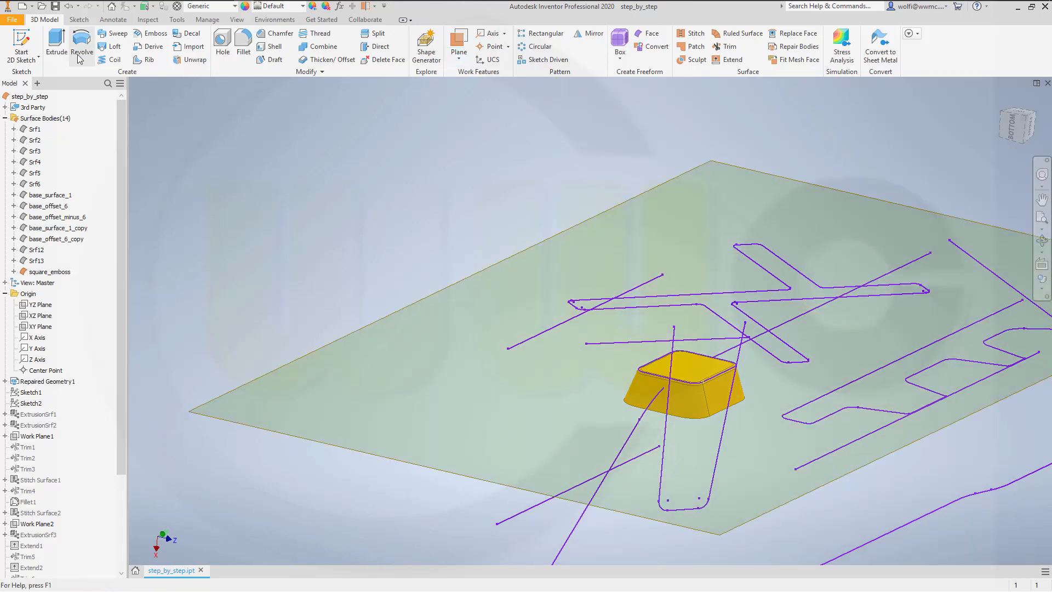
Step: Sketch on the new work plane, projecting corner endpoints of the cross-shaped curve loop into it, and finish the sketch
left_click(21, 47)
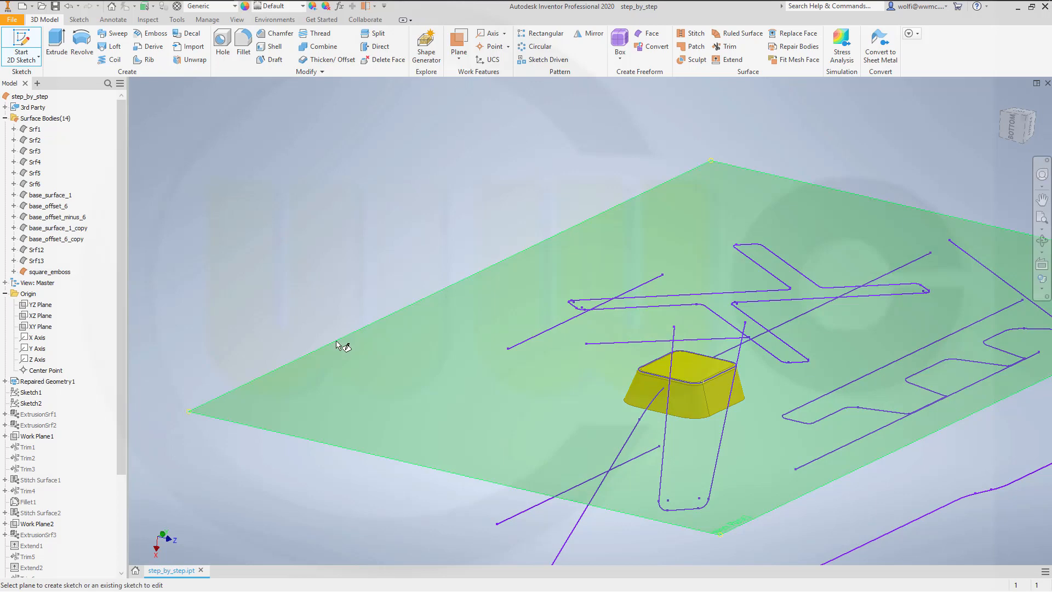
left_click(341, 350)
mouse_move(678, 495)
middle_mouse_down("shift")
mouse_move(709, 465)
mouse_move(698, 419)
middle_mouse_up("shift")
scroll(572, 518, "down", 5)
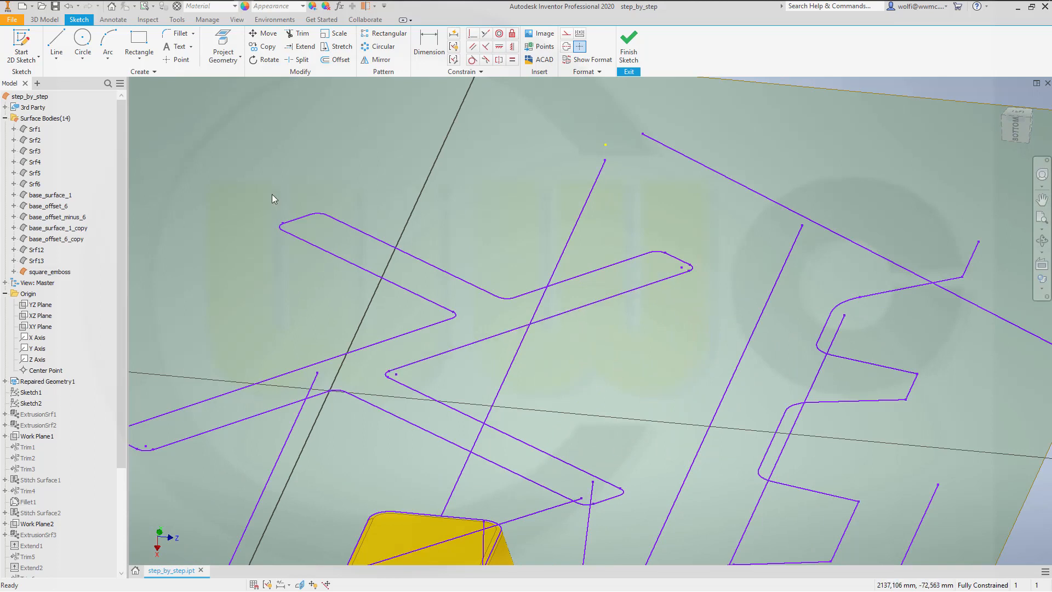
left_click(219, 39)
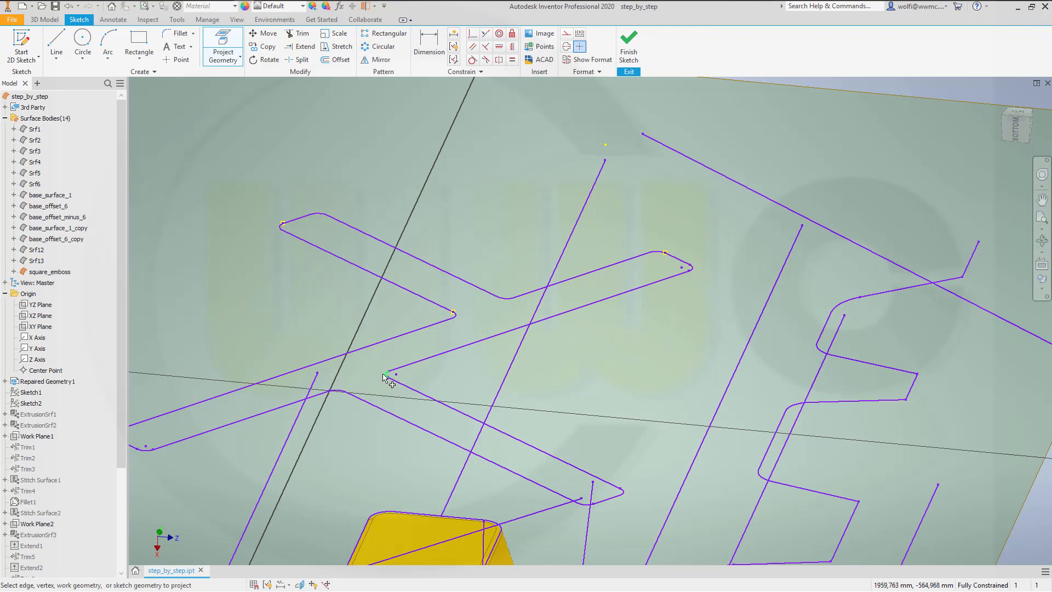
left_click(626, 495)
middle_click_drag(219, 465, 275, 453)
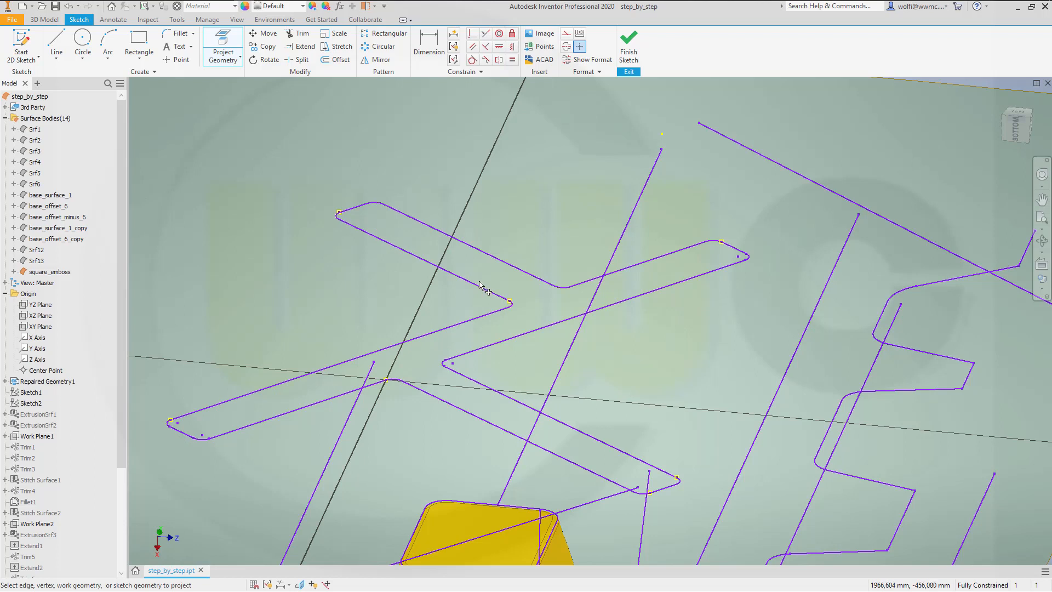
left_click(628, 52)
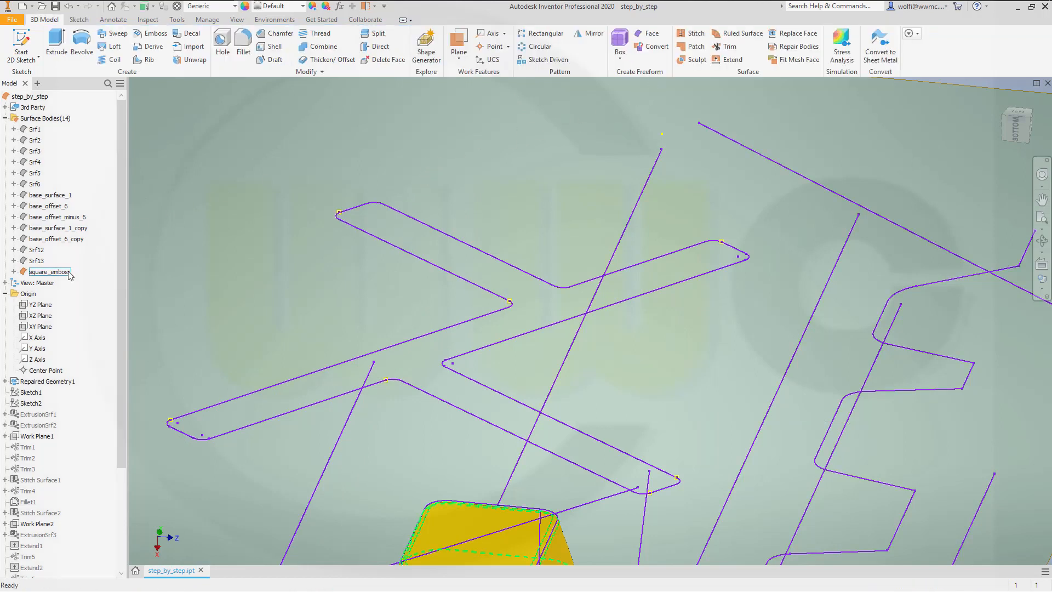
Step: Turn off the visibility of Repaired Geometry1 and Work Plane3, leaving the cross-shaped sketch displayed
right_click(53, 383)
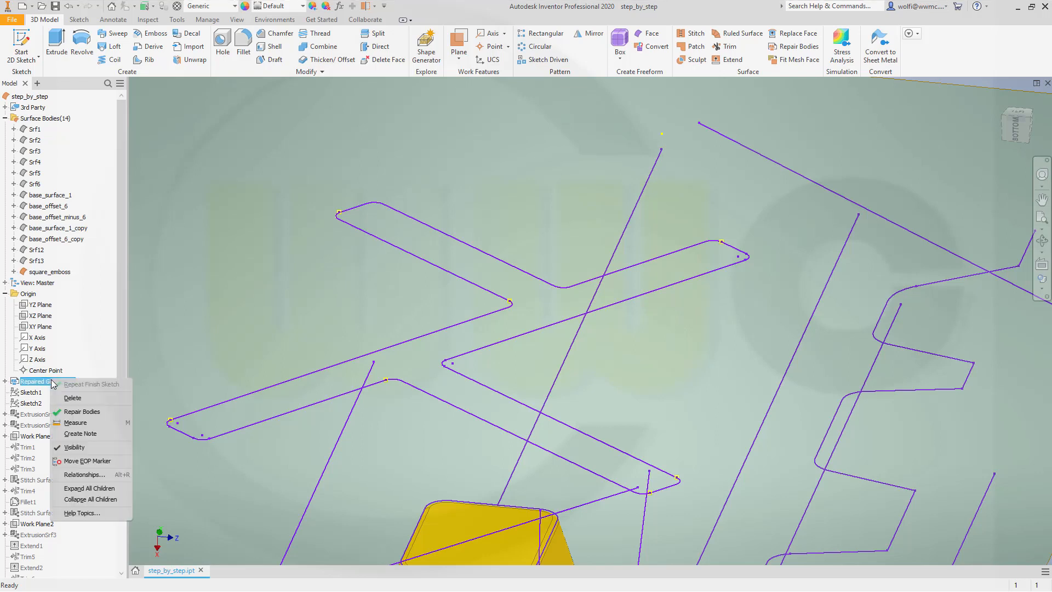
left_click(76, 448)
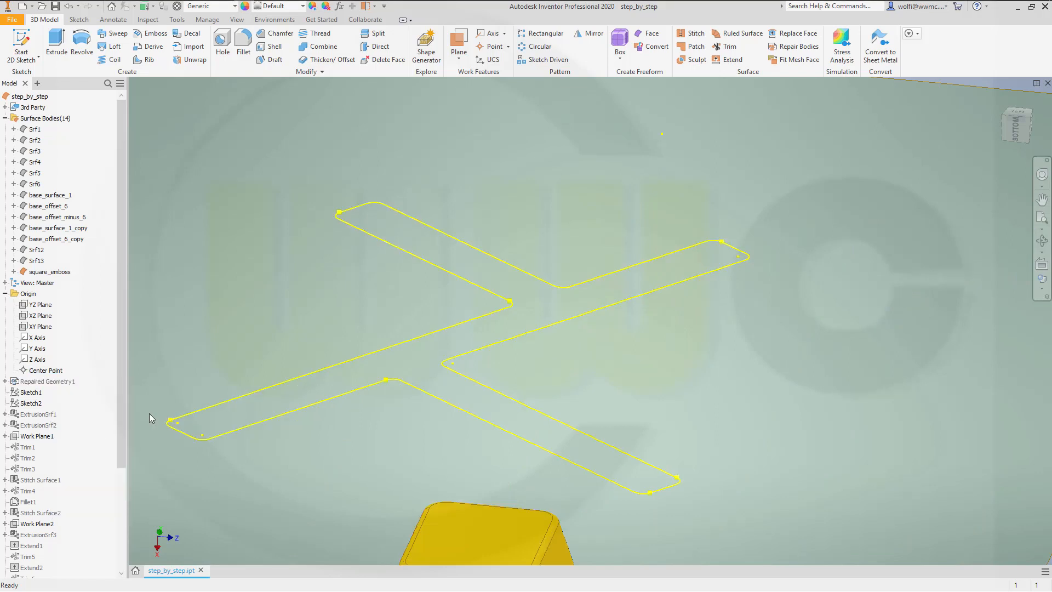
scroll(252, 405, "down", 5)
middle_click_drag(346, 388, 508, 338)
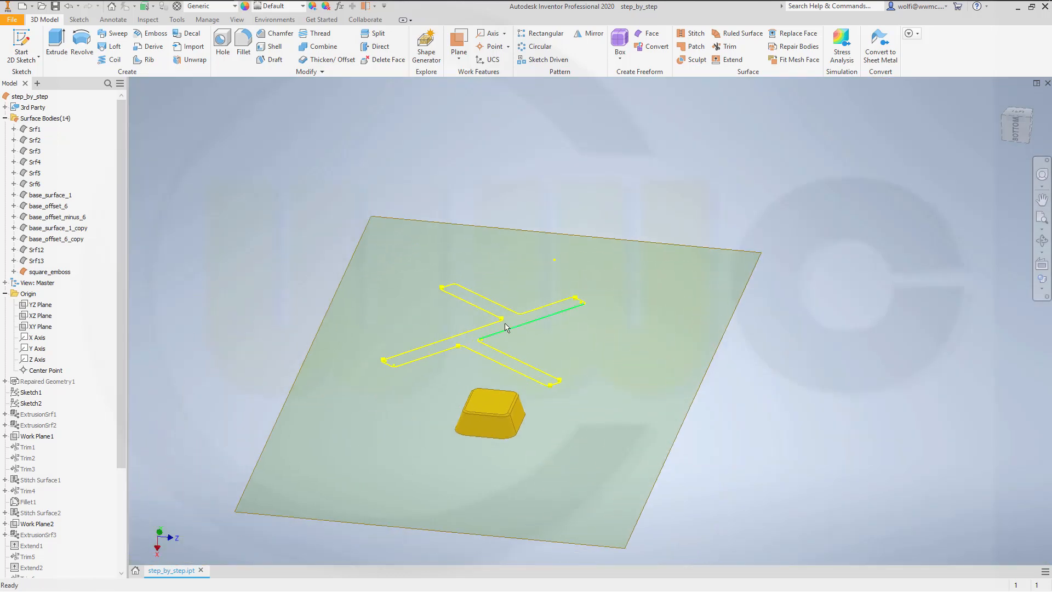
scroll(54, 493, "down", 4)
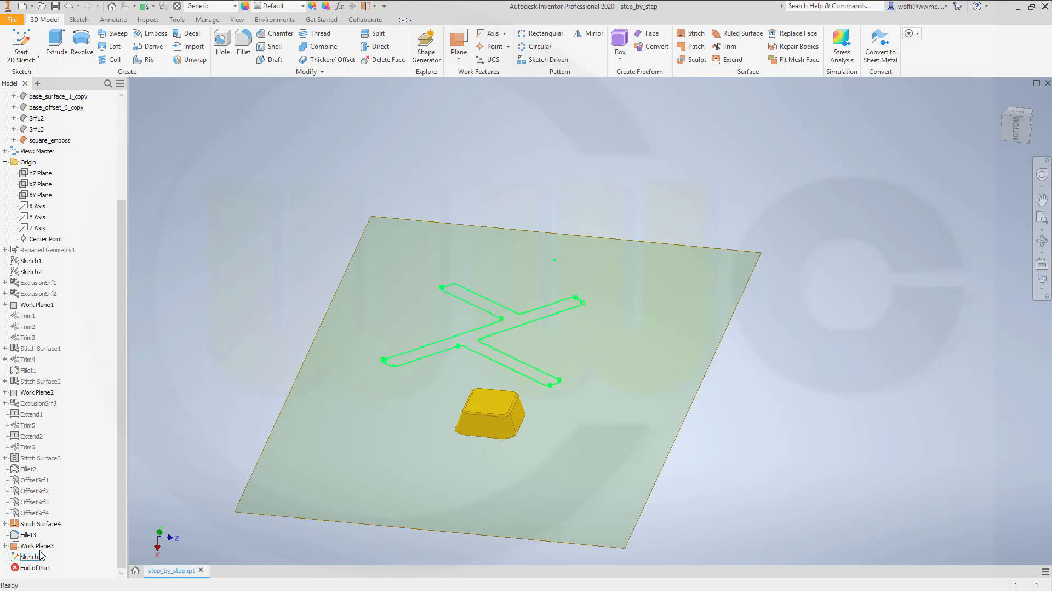
right_click(44, 546)
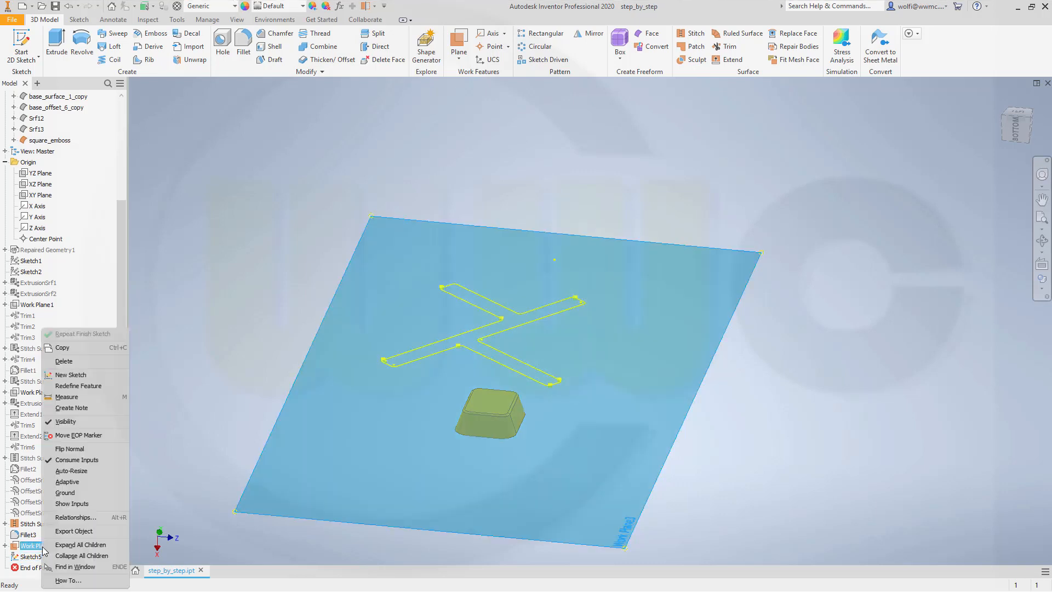
left_click(66, 421)
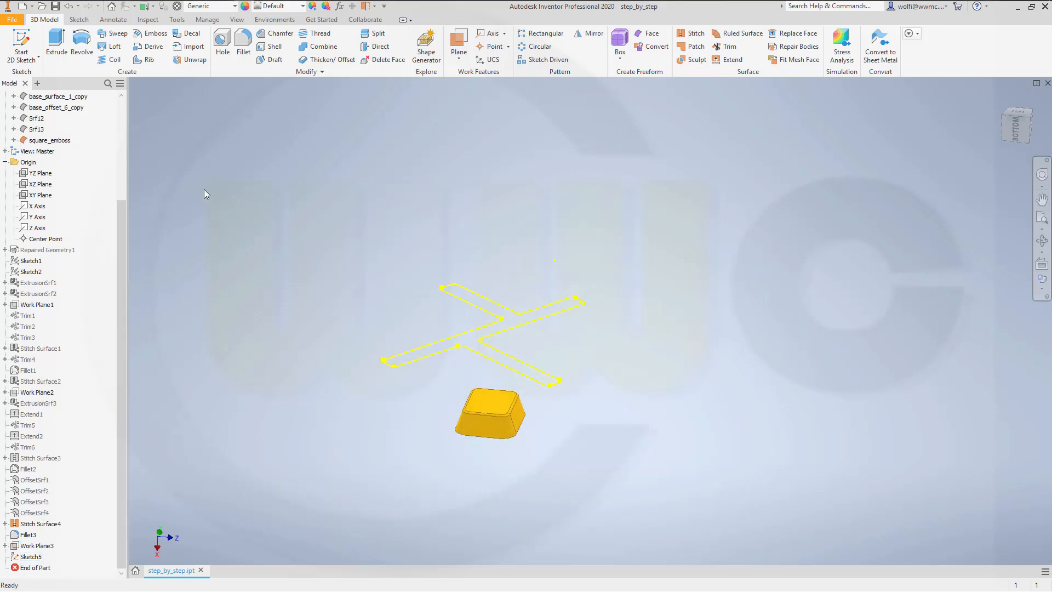
Step: Extrude the cross-shaped sketch profile as a surface, symmetric about the sketch plane with a distance of 100 mm
left_click(56, 44)
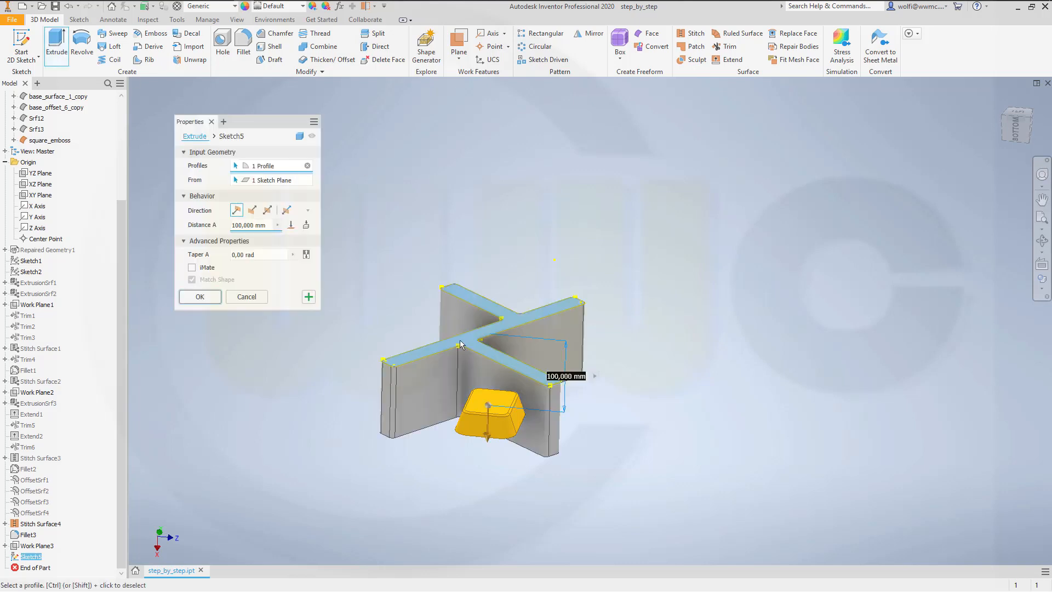
left_click(299, 135)
left_click(268, 211)
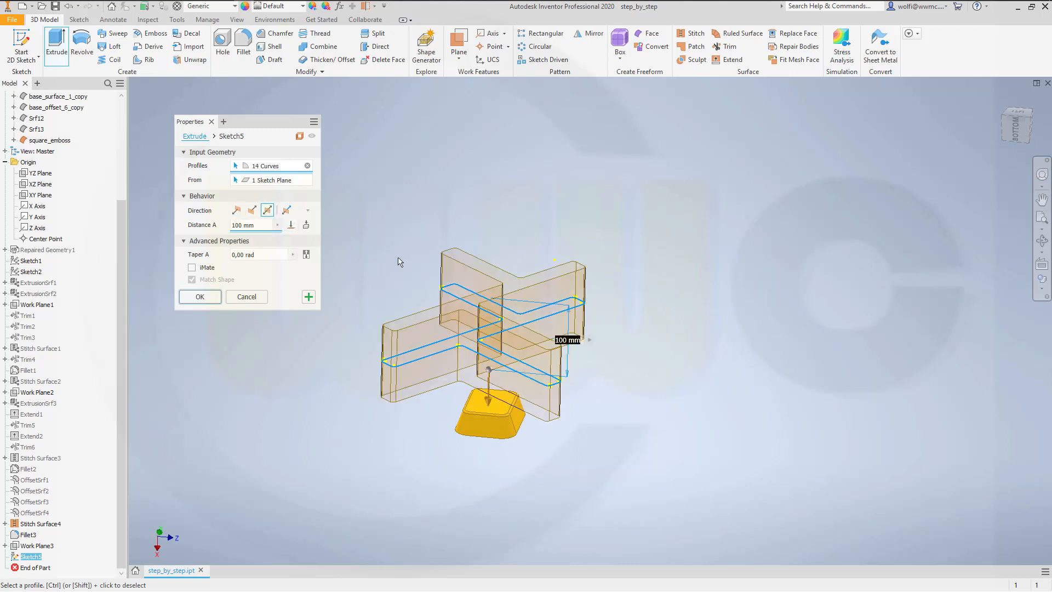
middle_click_drag(453, 266, 426, 247, "shift")
middle_click_drag(566, 217, 672, 269)
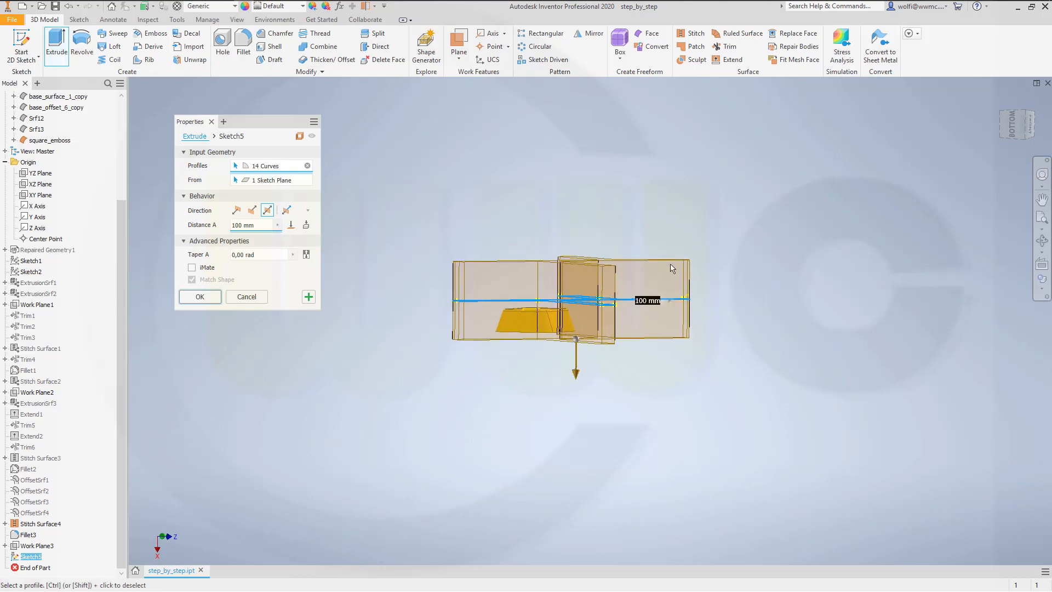
left_click(200, 299)
middle_click_drag(403, 299, 366, 341, "shift")
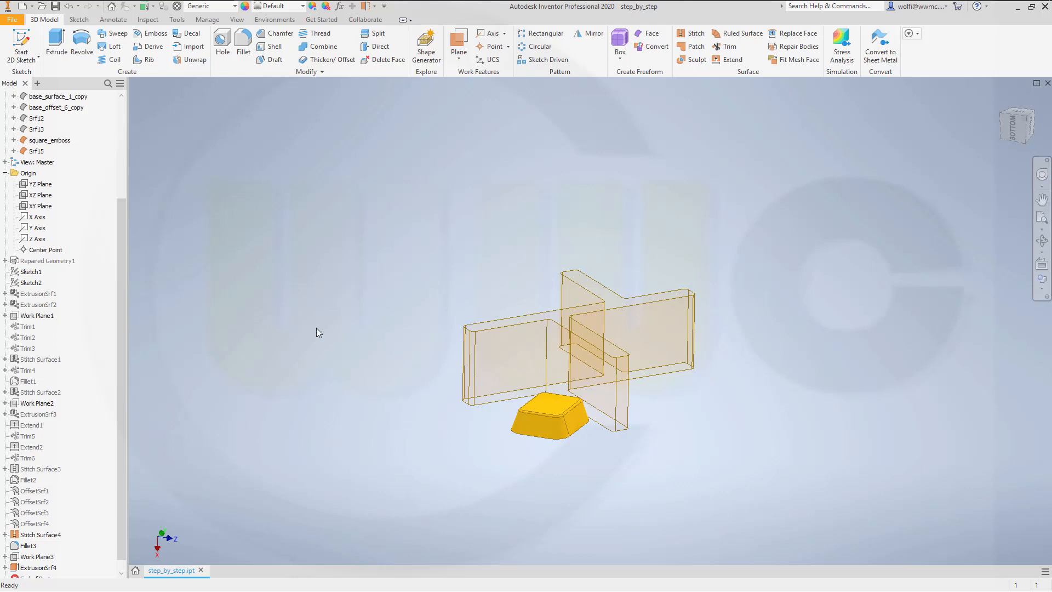
Step: Turn on the visibility of the base_offset_minus_6 surface body beneath the extruded cross
scroll(175, 252, "down", 3)
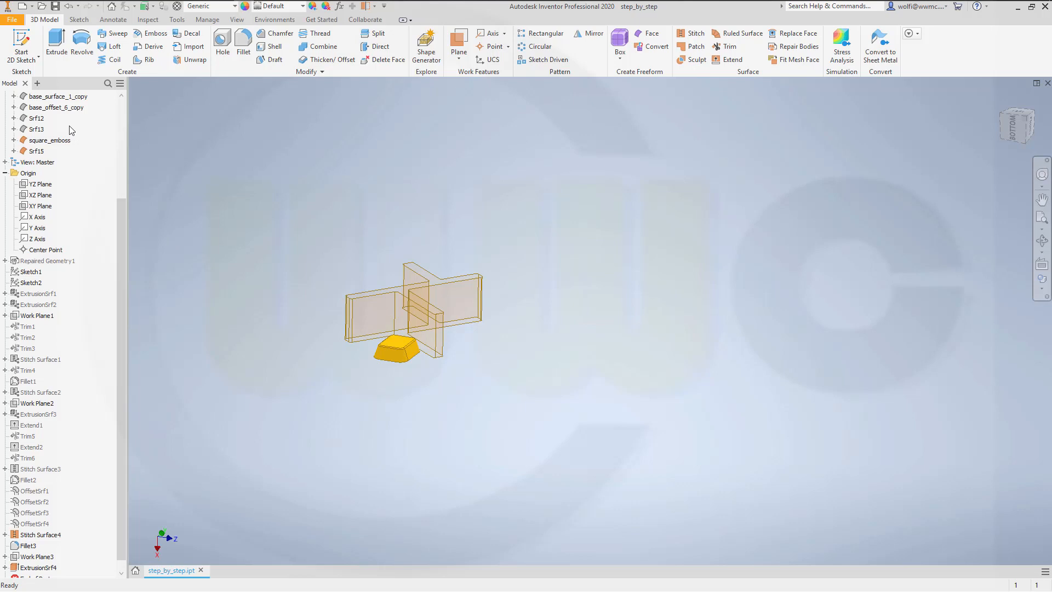
left_click_drag(118, 214, 114, 173)
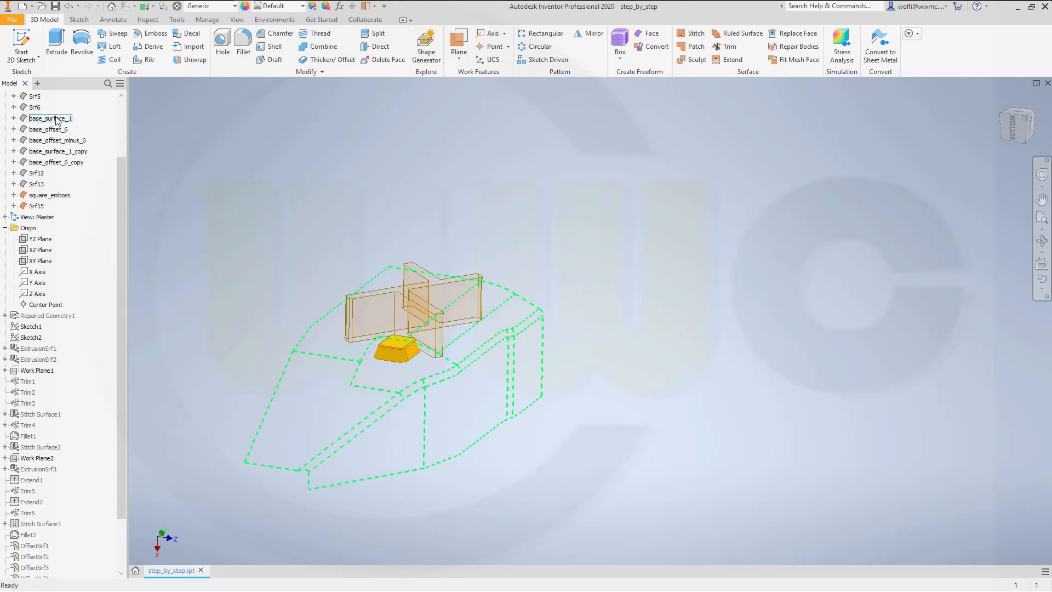
left_click(77, 144)
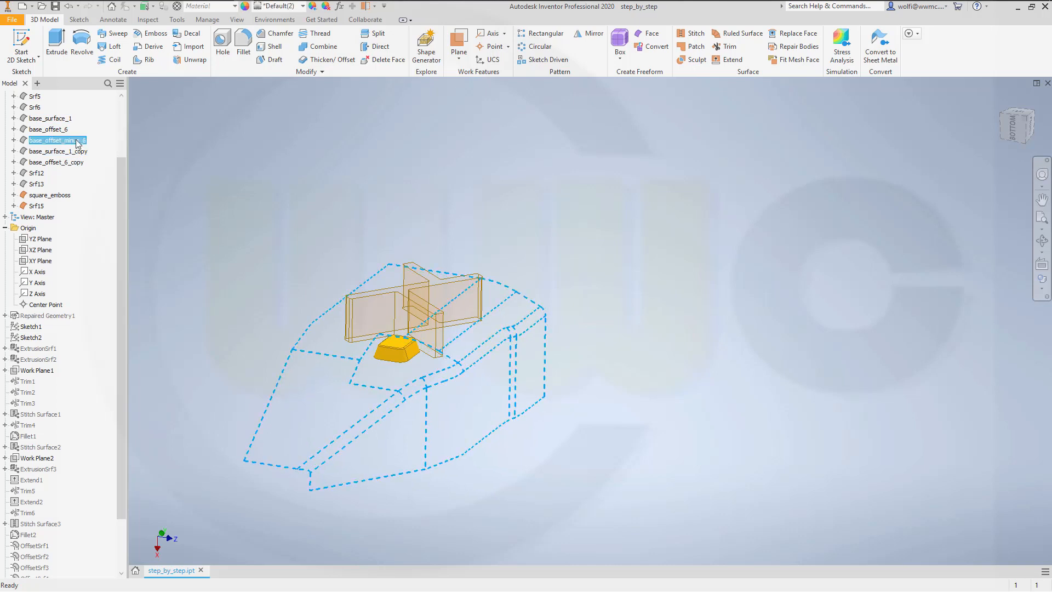
right_click(77, 144)
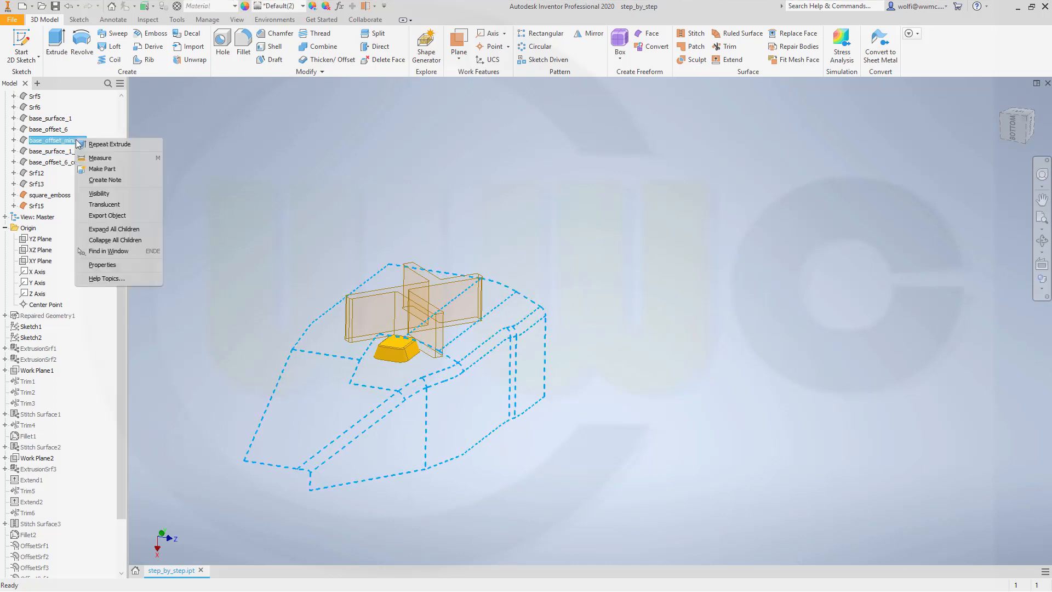
left_click(92, 195)
middle_click_drag(263, 262, 343, 276, "shift")
scroll(523, 347, "down", 4)
scroll(523, 346, "up", 5)
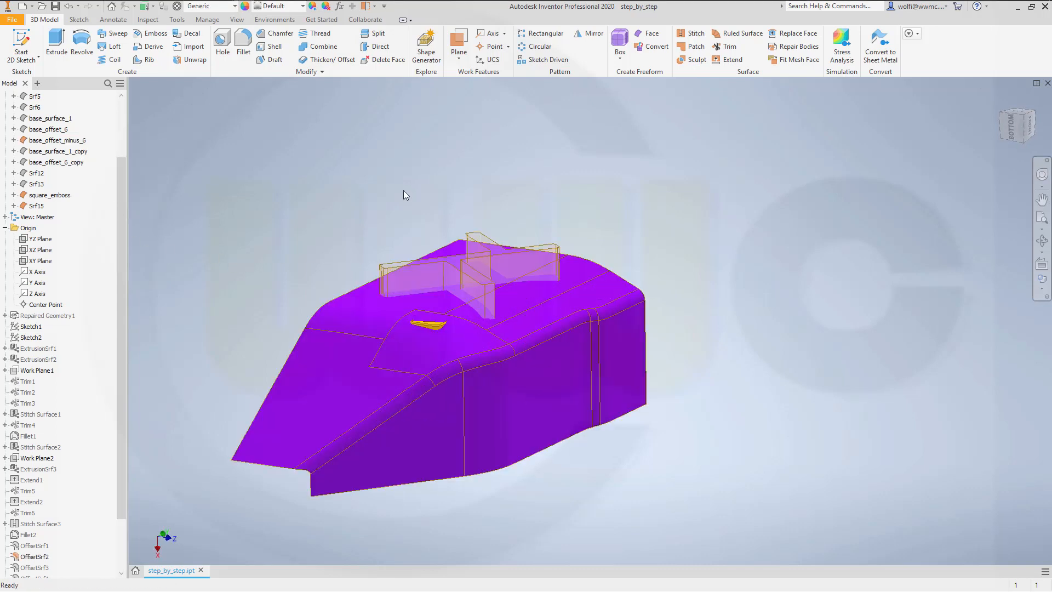
middle_click_drag(403, 192, 402, 210, "shift")
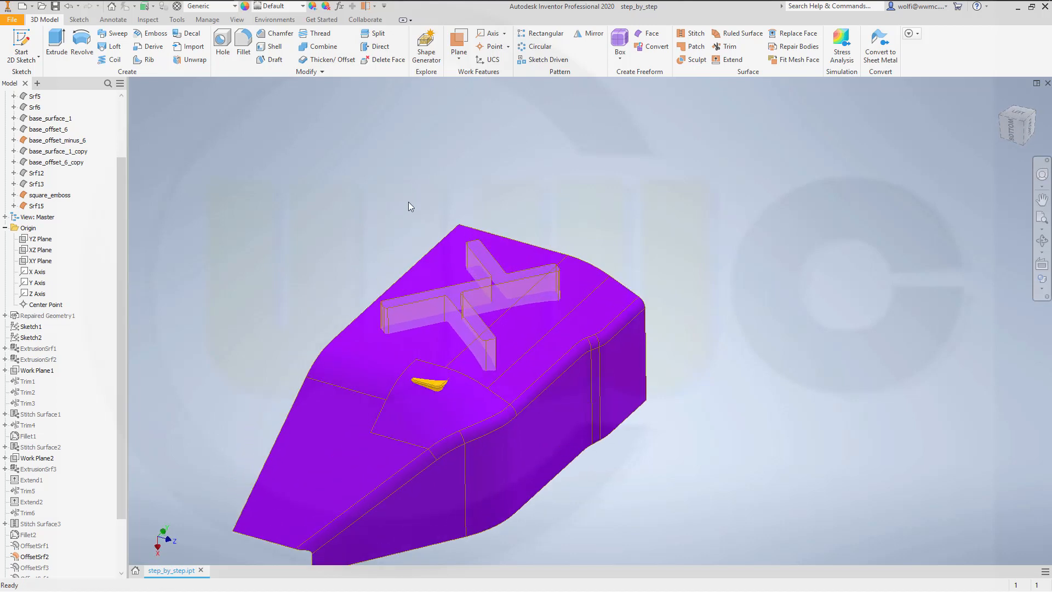
Step: Trim base_offset_minus_6 with the extruded cross surface, removing everything outside the cross outline
left_click(726, 46)
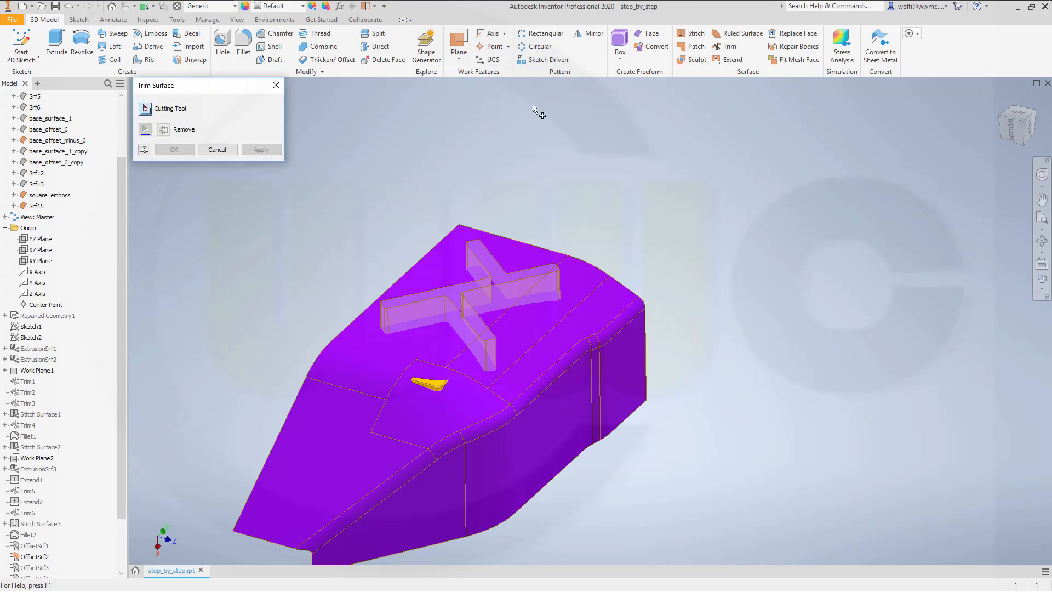
left_click(419, 308)
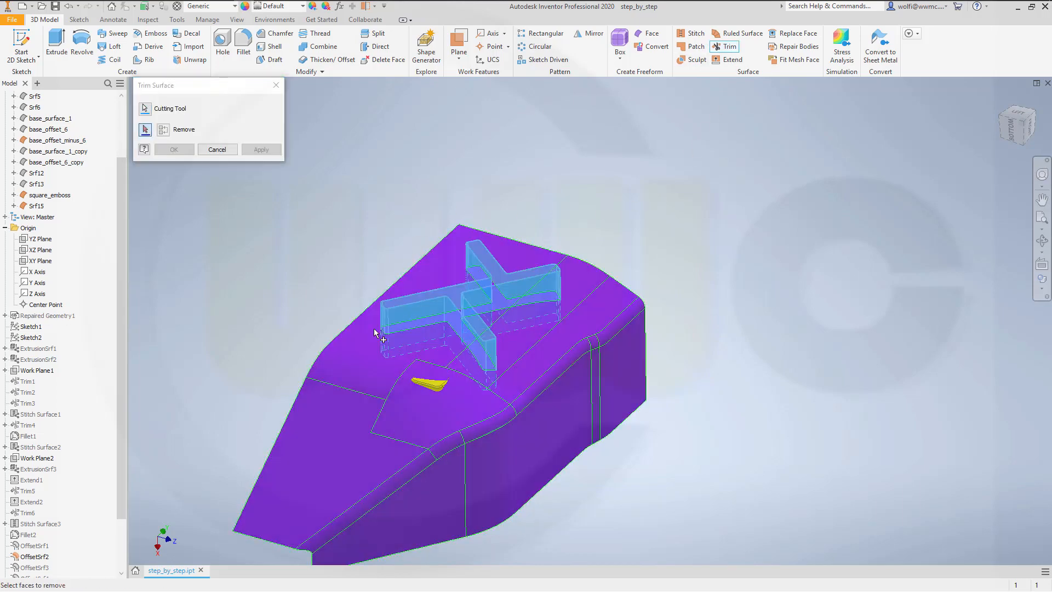
left_click(340, 361)
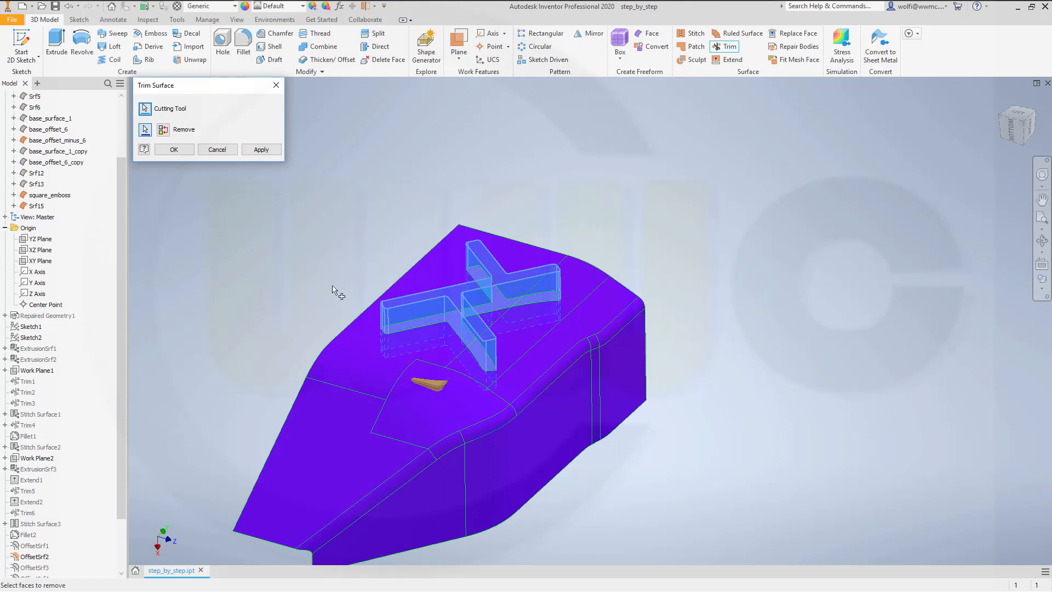
left_click(175, 150)
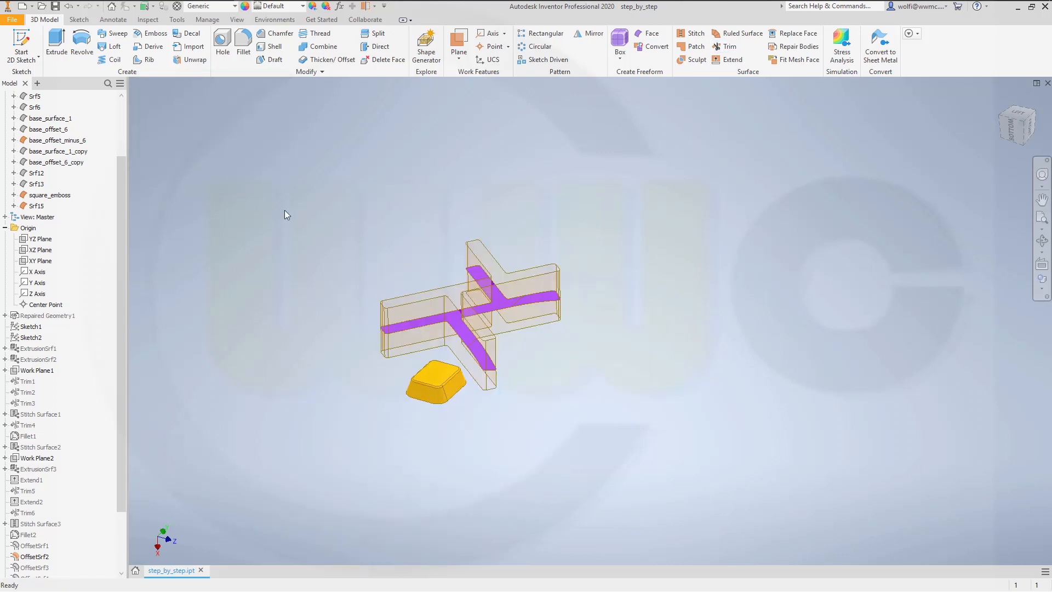
Step: Trim the extruded cross walls with the cross-shaped remainder of base_offset_minus_6, removing the wall portion above it
scroll(597, 360, "up", 3)
scroll(564, 366, "down", 4)
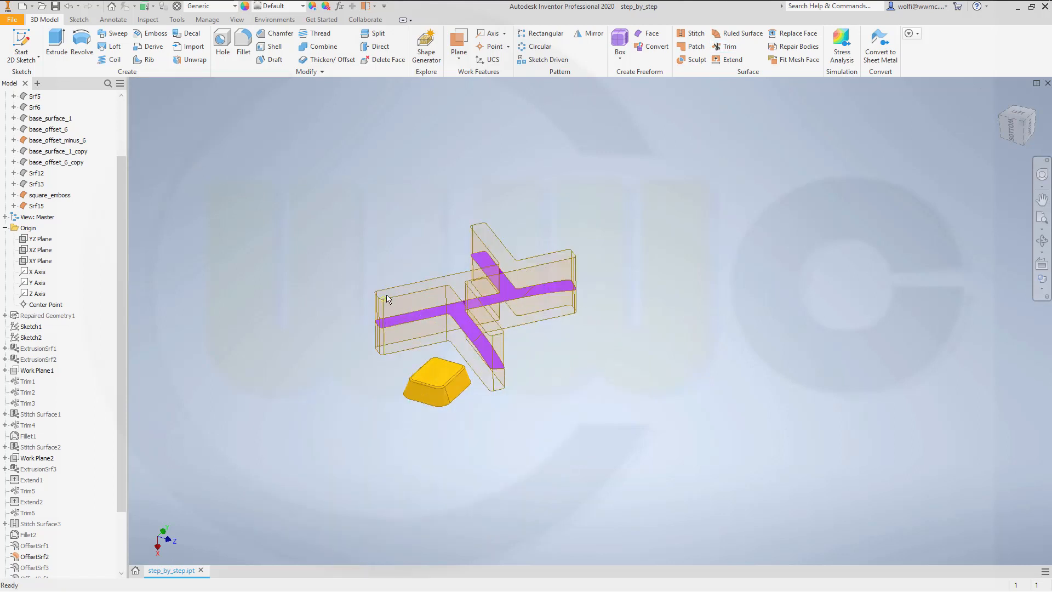
middle_click_drag(387, 299, 389, 276, "shift")
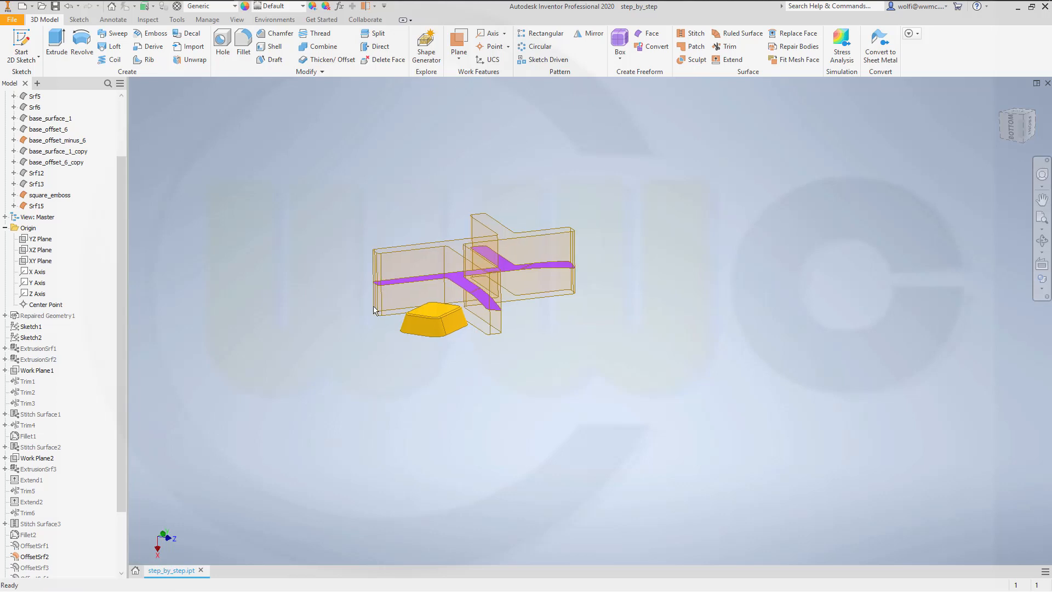
scroll(484, 343, "down", 2)
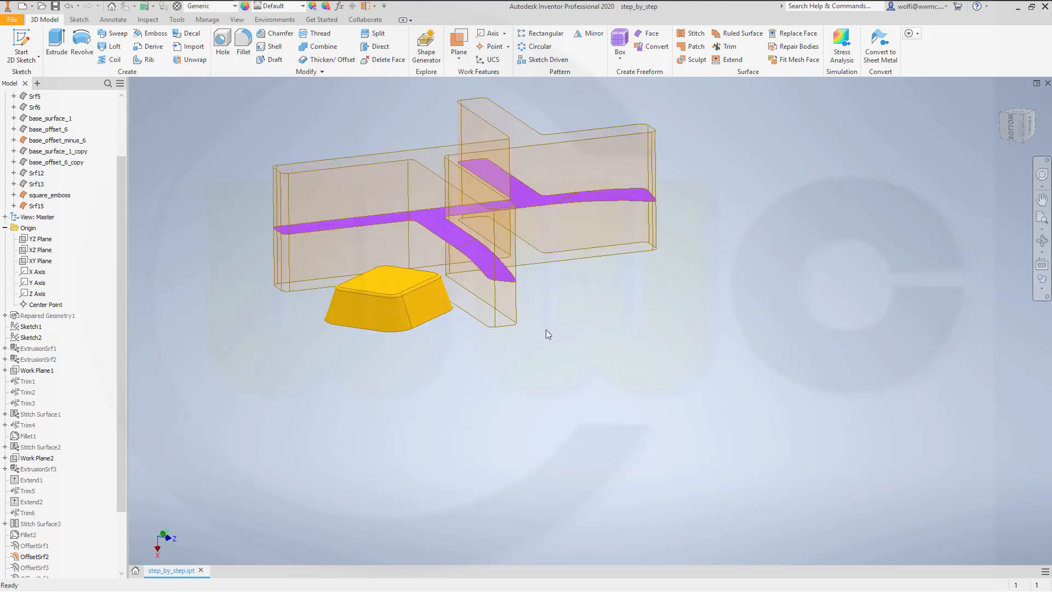
scroll(558, 327, "up", 1)
left_click(727, 46)
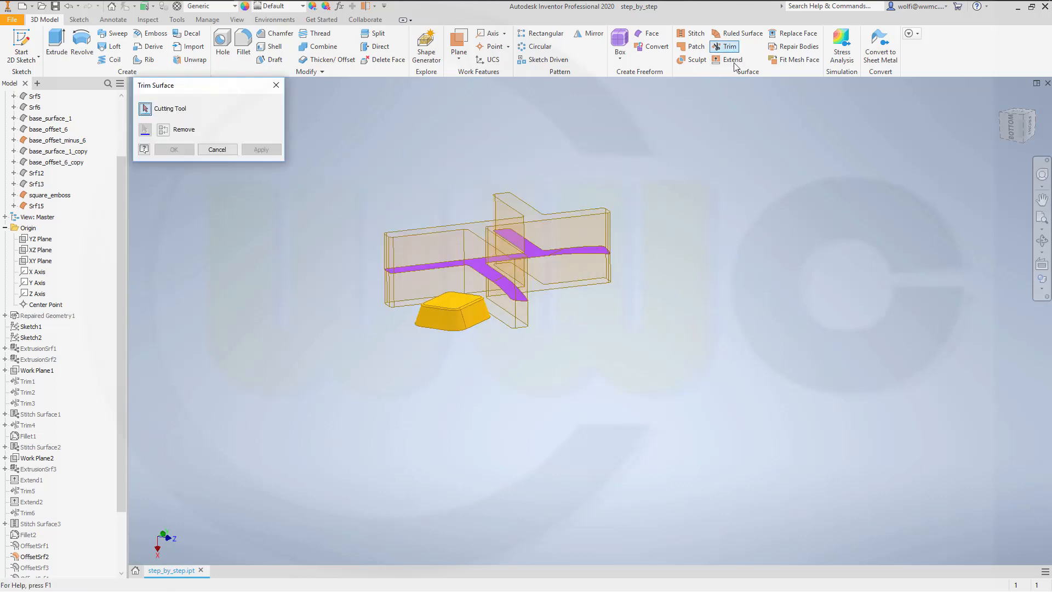
middle_click_drag(608, 328, 490, 267, "shift")
left_click(542, 309)
left_click(432, 250)
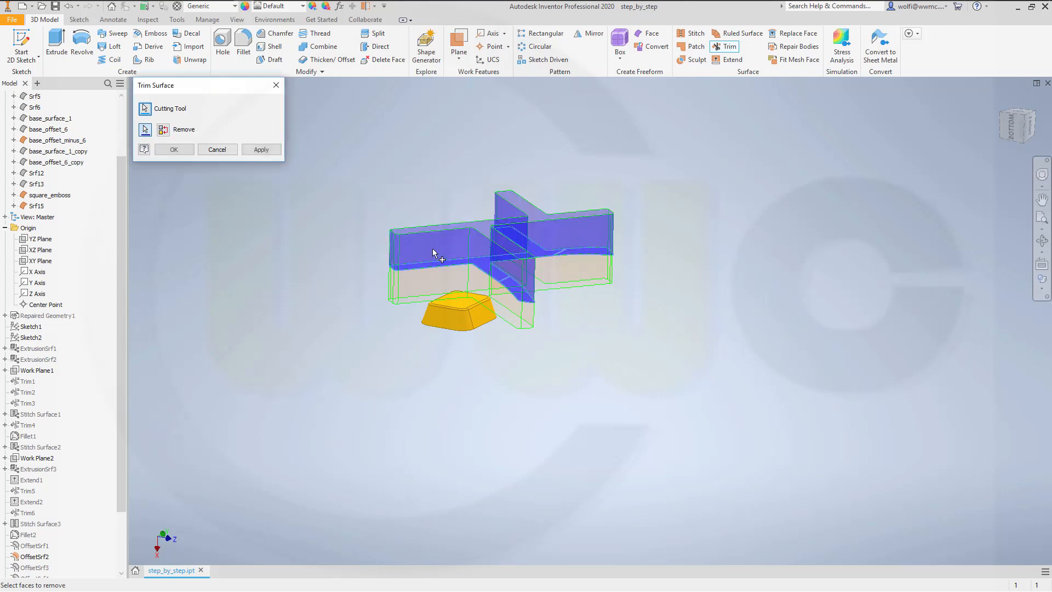
left_click(174, 149)
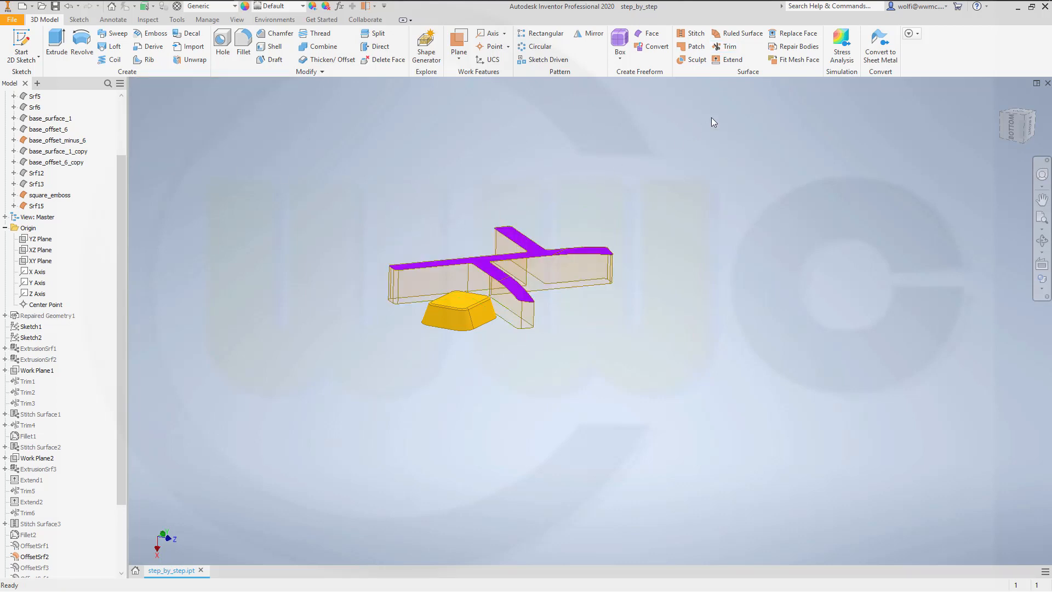
Step: Stitch the trimmed cross walls and the cross-shaped cap surface into one surface body with a 0.254 mm maximum tolerance
left_click(691, 32)
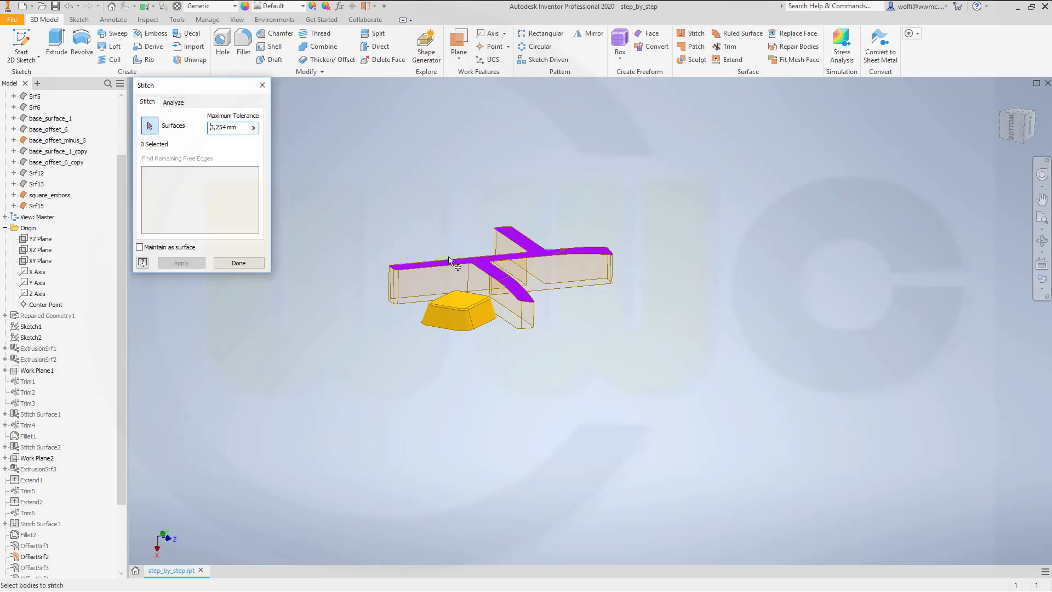
left_click(438, 284)
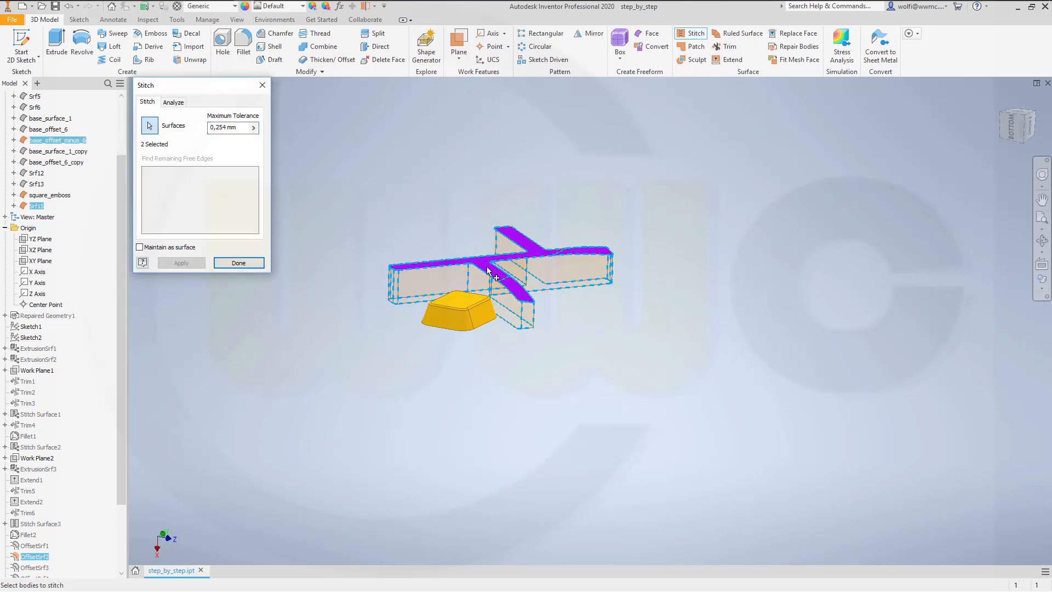
left_click(487, 267)
left_click(180, 264)
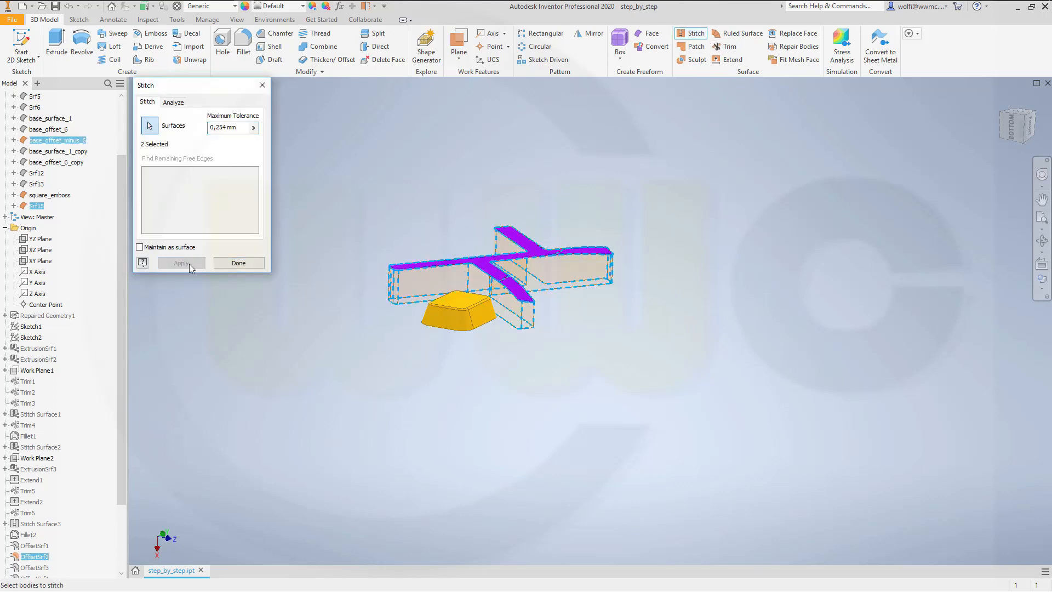
left_click(246, 264)
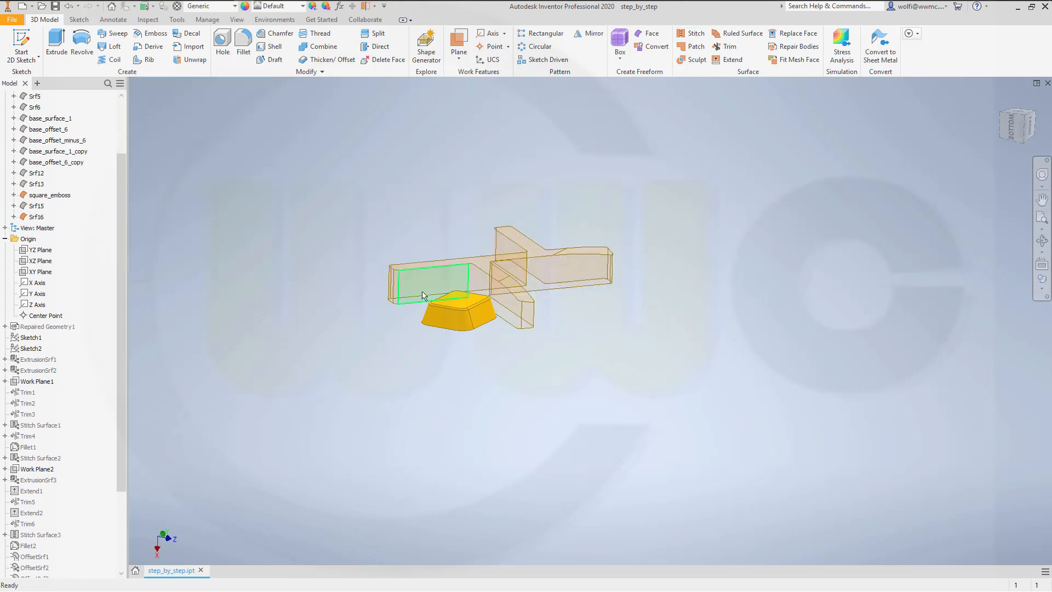
Step: Turn off the translucent display of the stitched cross surface body Srf16
left_click(39, 218)
right_click(39, 218)
left_click(71, 285)
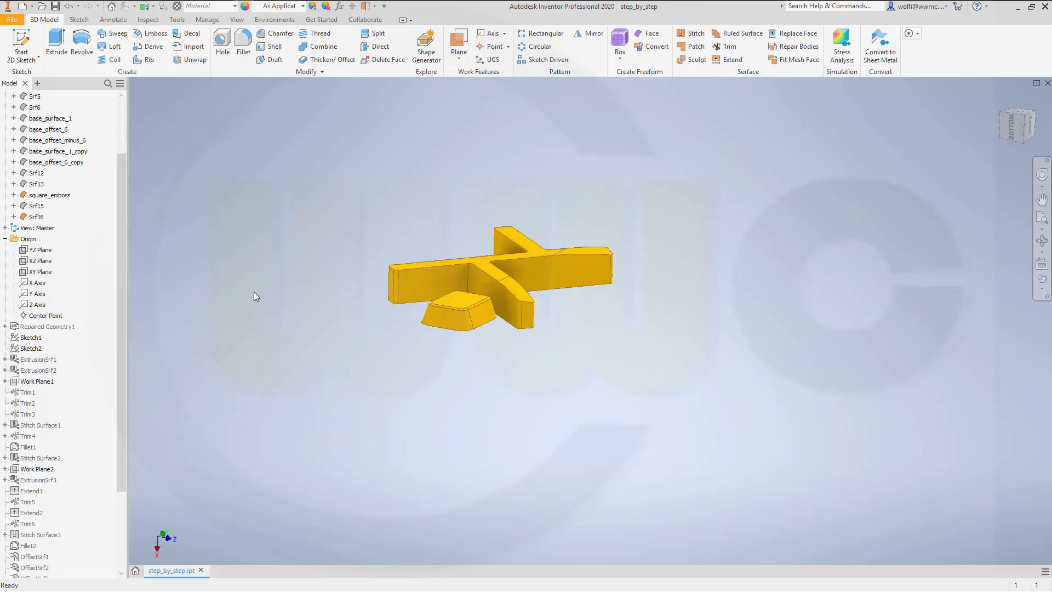
Step: Turn on the visibility of base_surface_1 to display it together with the cross and square_emboss
middle_click_drag(401, 287, 347, 312, "shift")
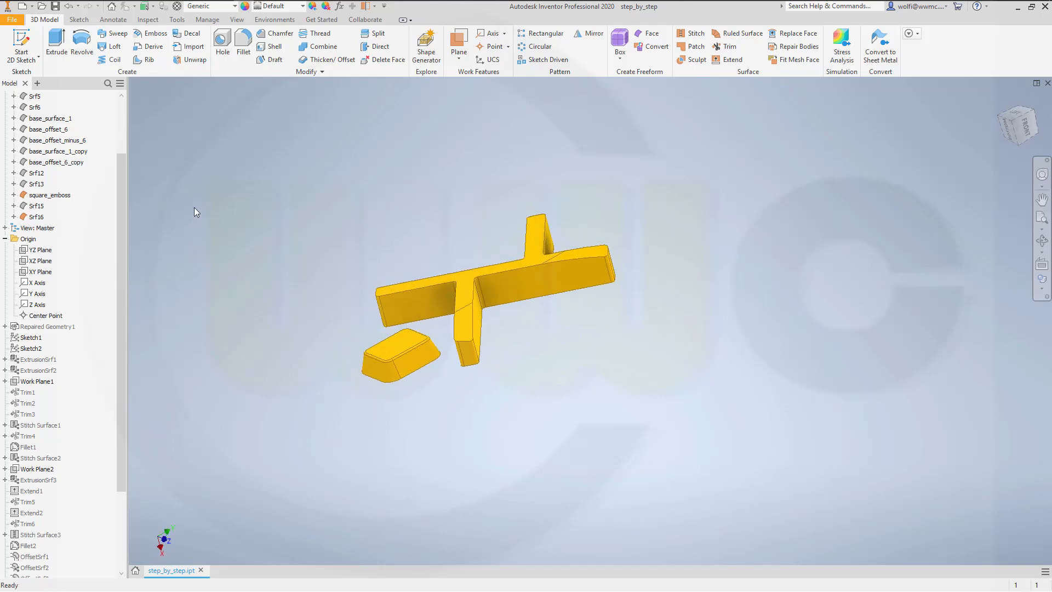
right_click(62, 120)
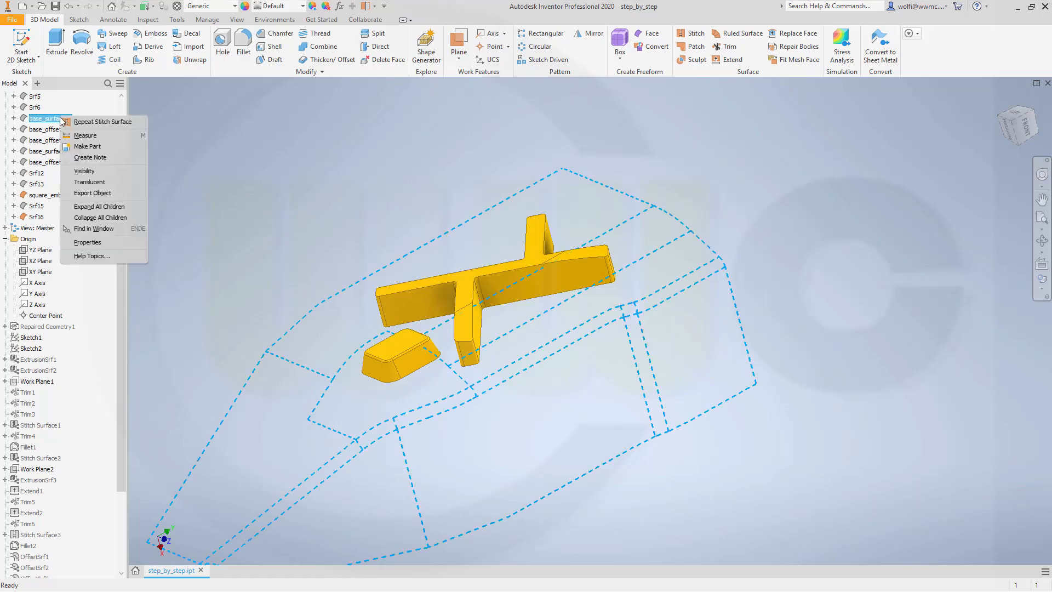
left_click(74, 173)
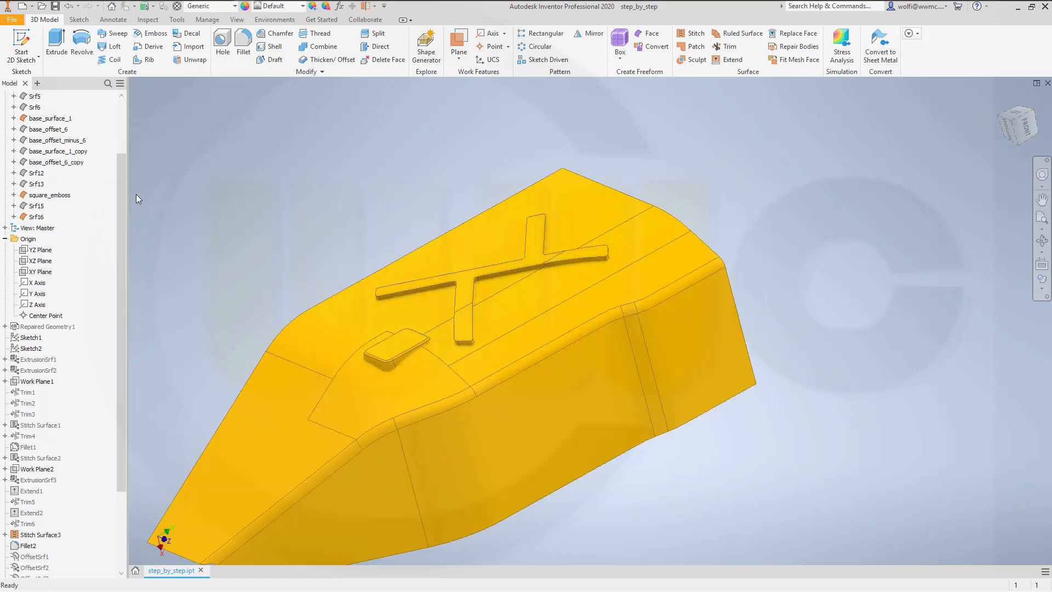
Step: Fillet the upper edge loop of the stitched cross surface Srf16 with a 3 mm radius
left_click(36, 218)
left_click(36, 217)
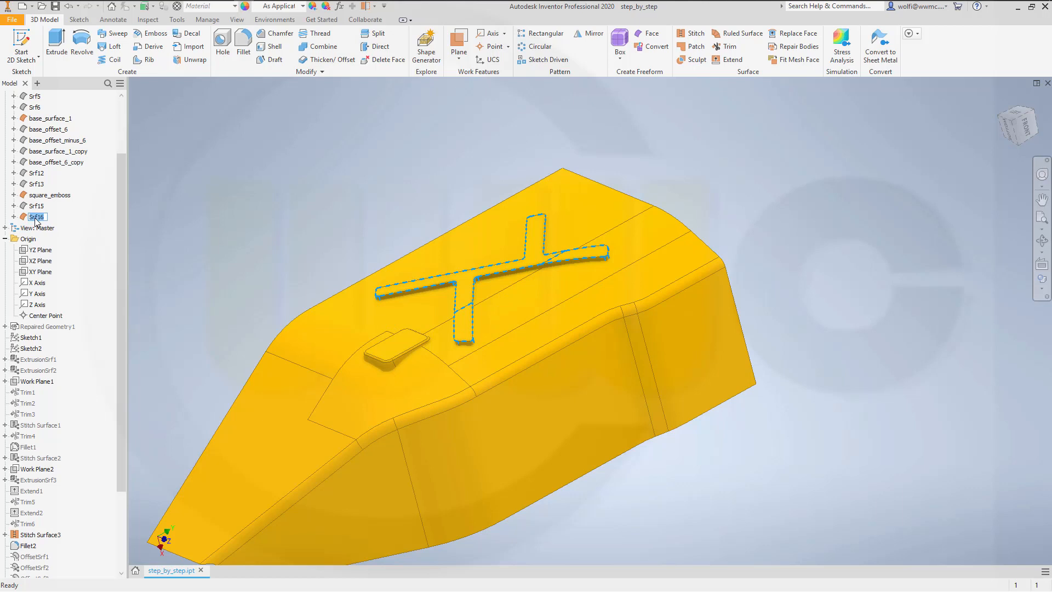
left_click(220, 203)
scroll(397, 167, "up", 3)
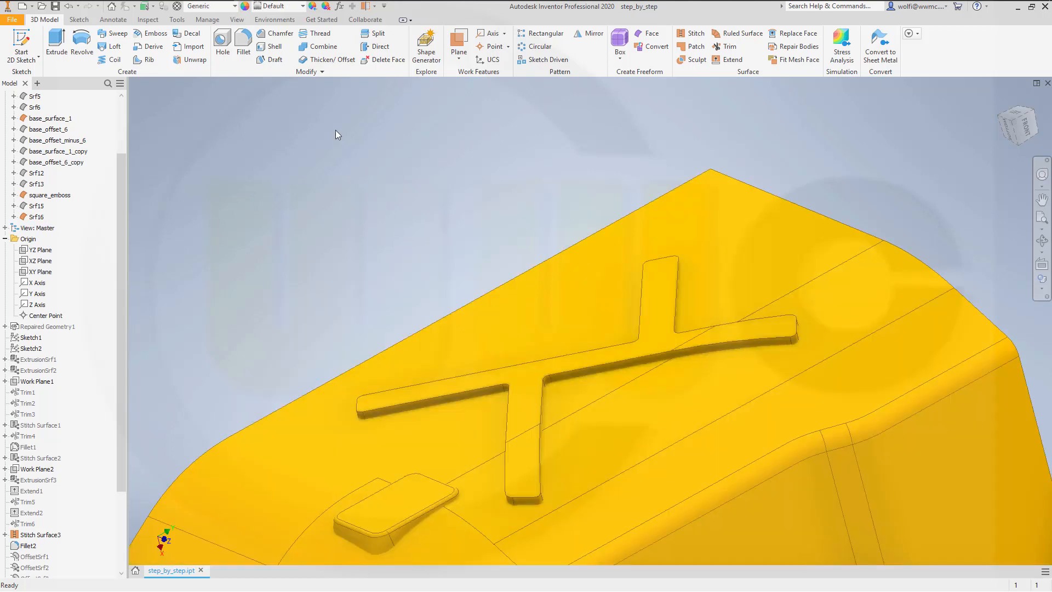
left_click(243, 44)
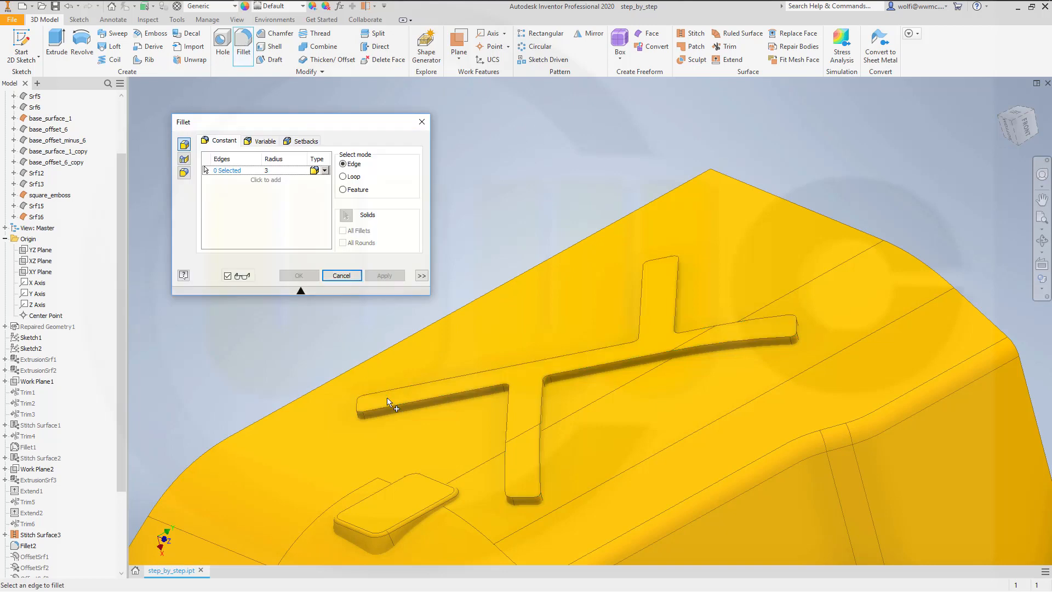
left_click(388, 406)
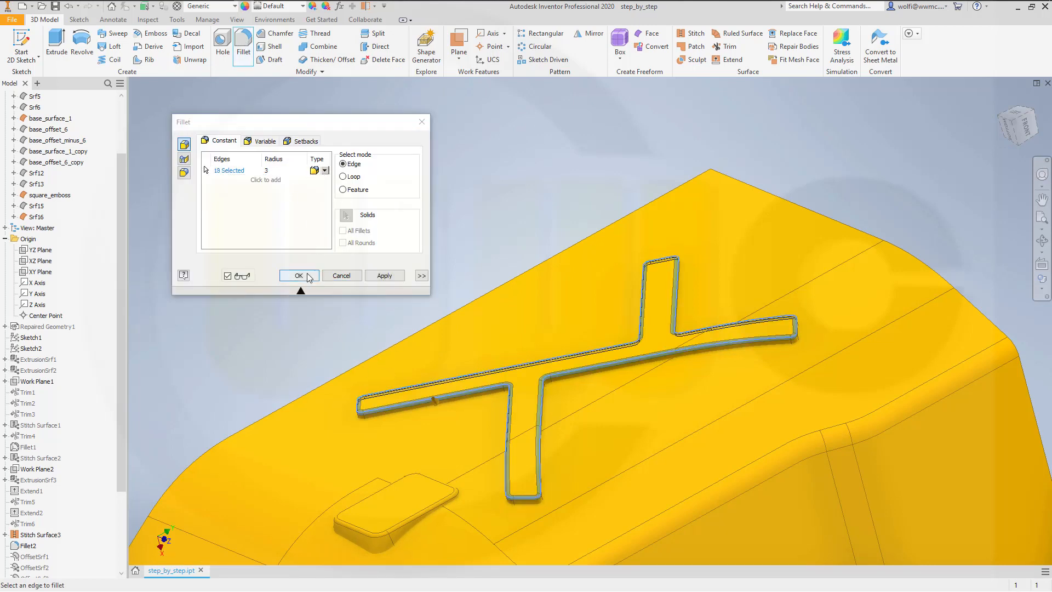
left_click(298, 275)
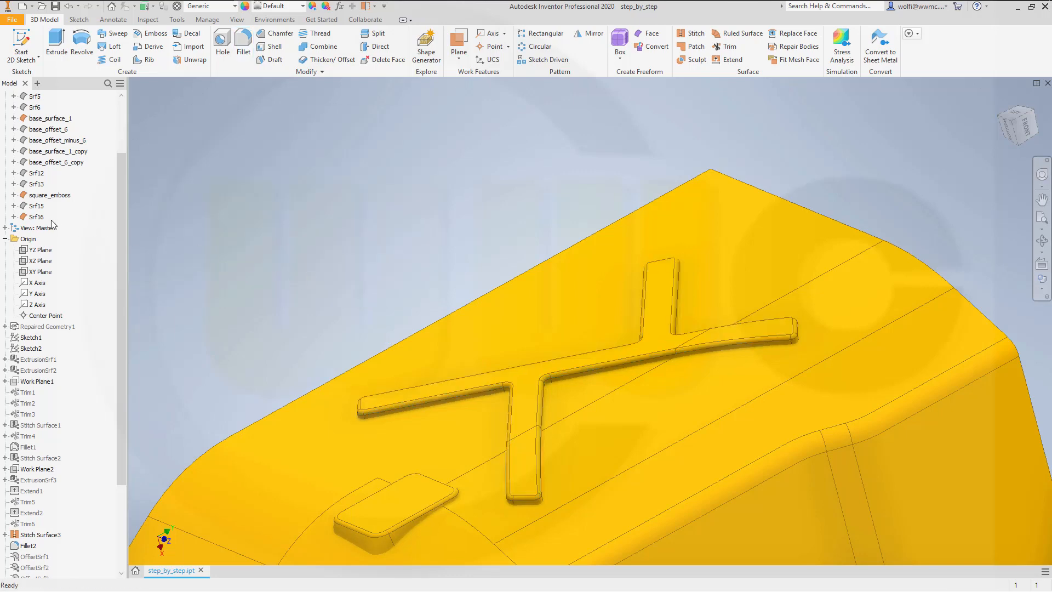
Step: Rename the filleted cross surface body Srf16 to runway_emboss
left_click(45, 219)
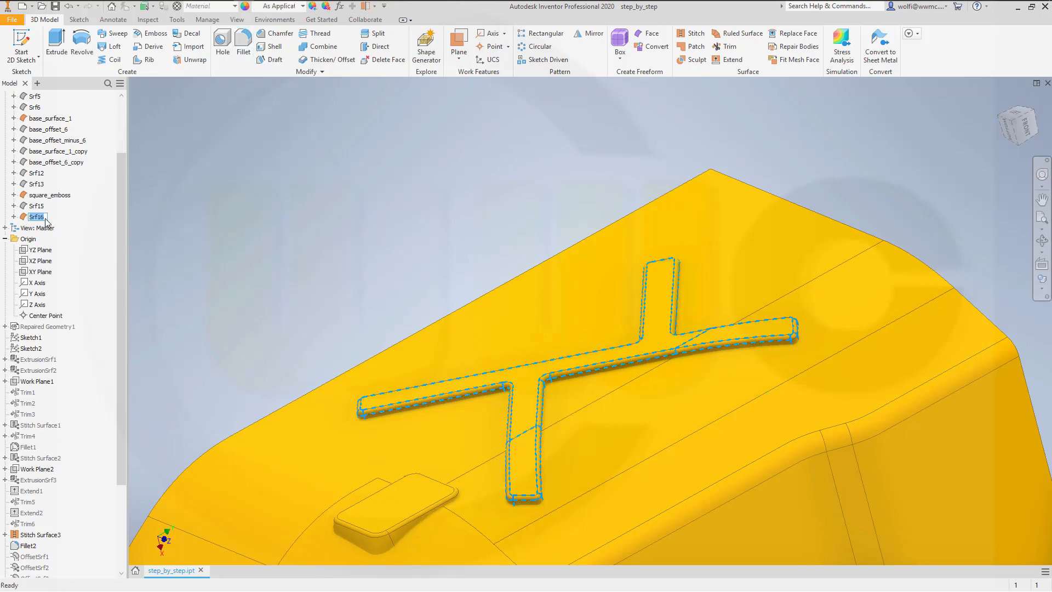
type("runway_emboss")
key("Return")
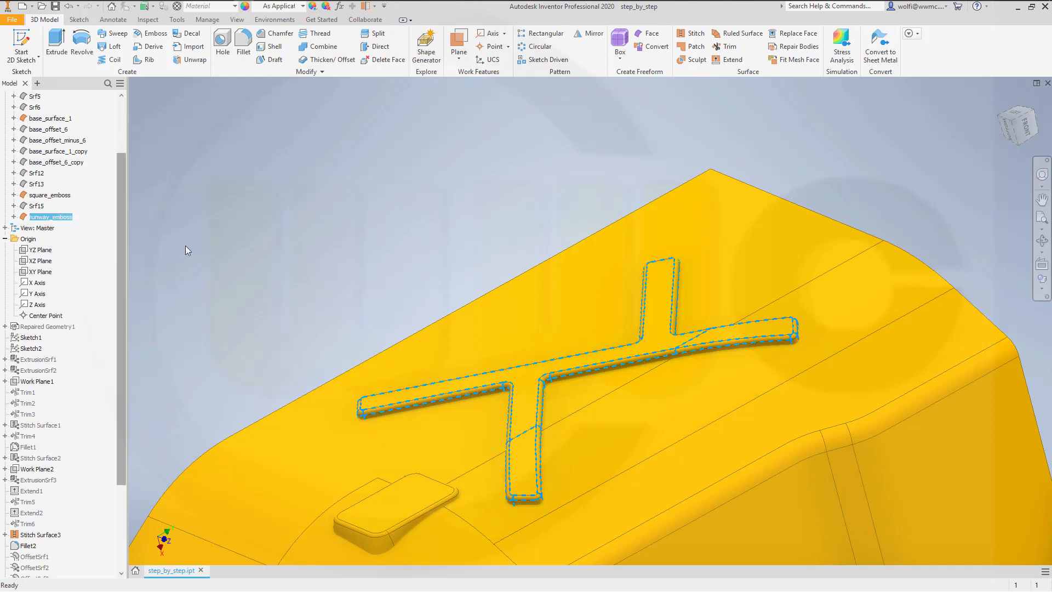
Step: Trim runway_emboss with base_surface_1 as the cutting tool, removing the wall portion beneath the base surface
middle_click_drag(418, 311, 471, 184)
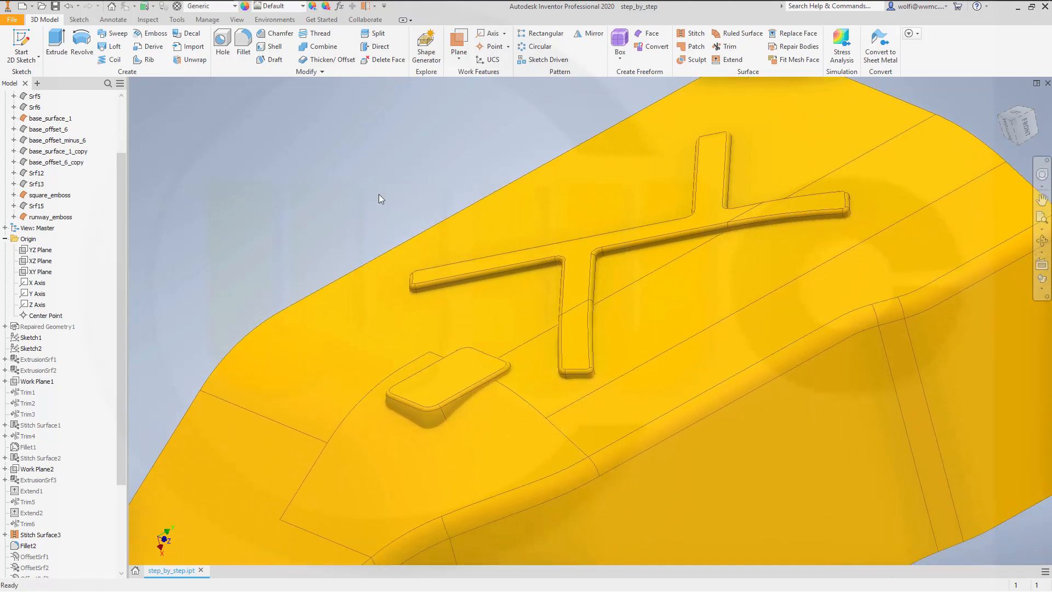
left_click(726, 47)
left_click(298, 358)
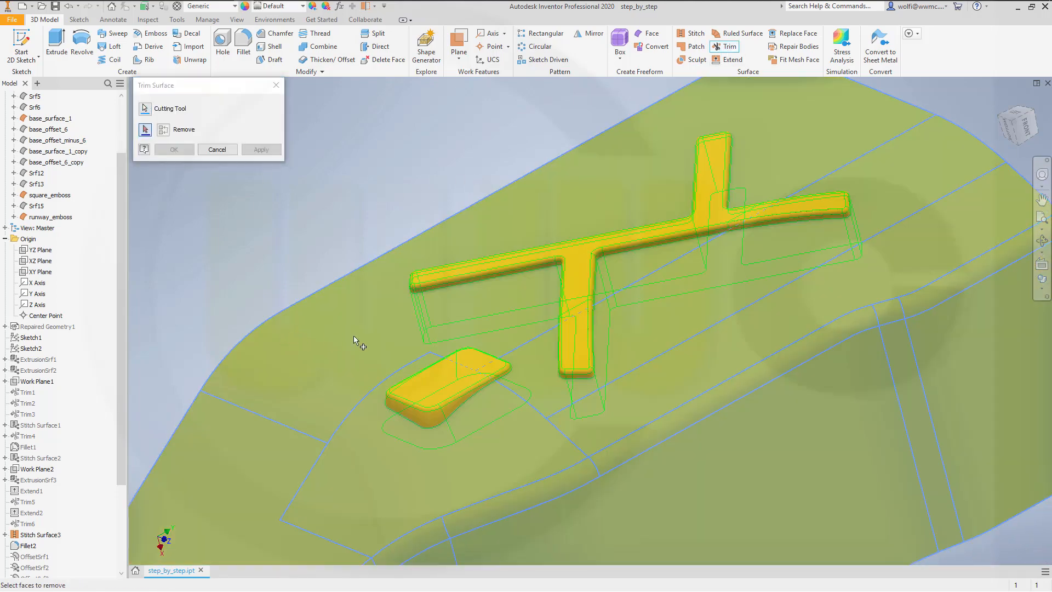
middle_click_drag(665, 400, 619, 330, "shift")
left_click(513, 272)
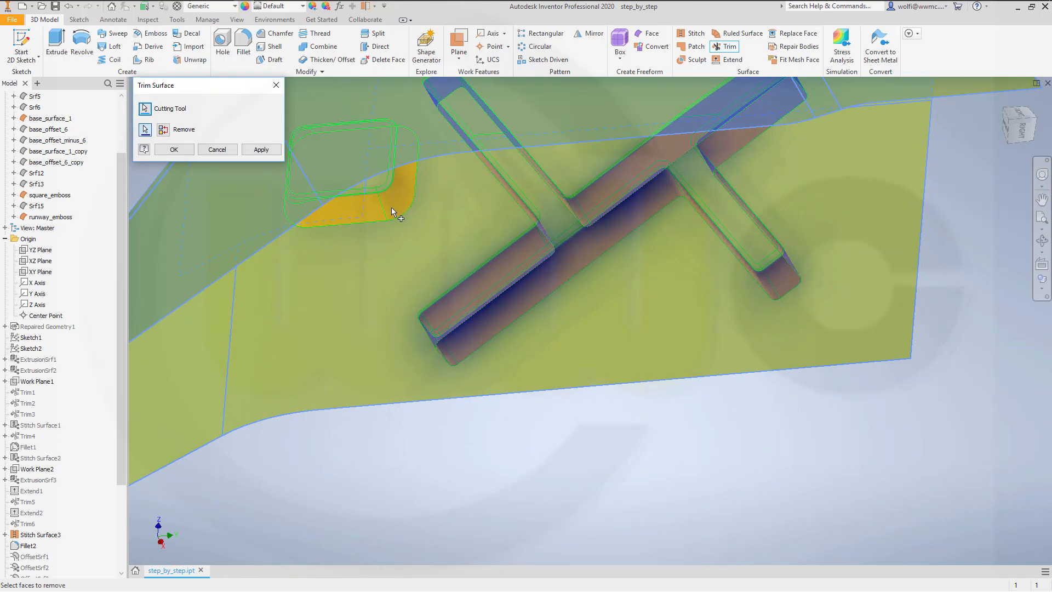
left_click(252, 152)
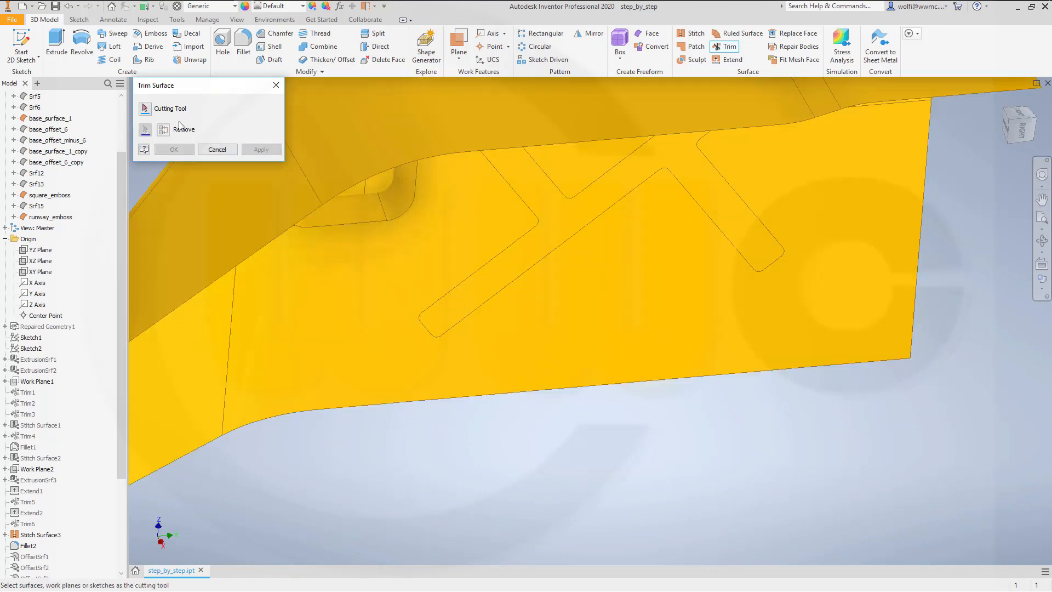
Step: Trim square_emboss with base_surface_1 as the cutting tool, removing the portion beneath the base surface
left_click(146, 109)
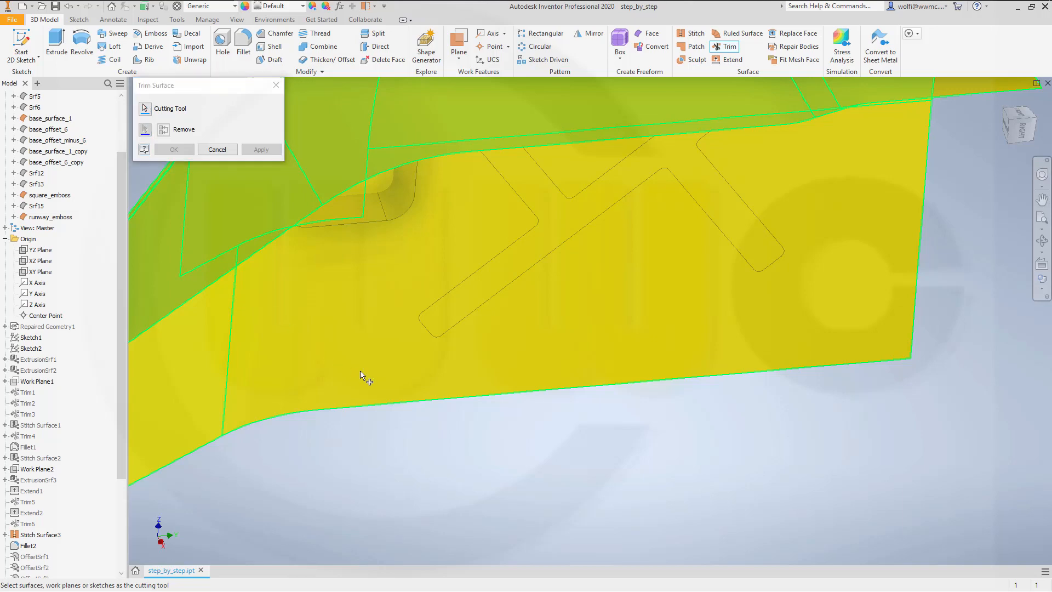
left_click(361, 375)
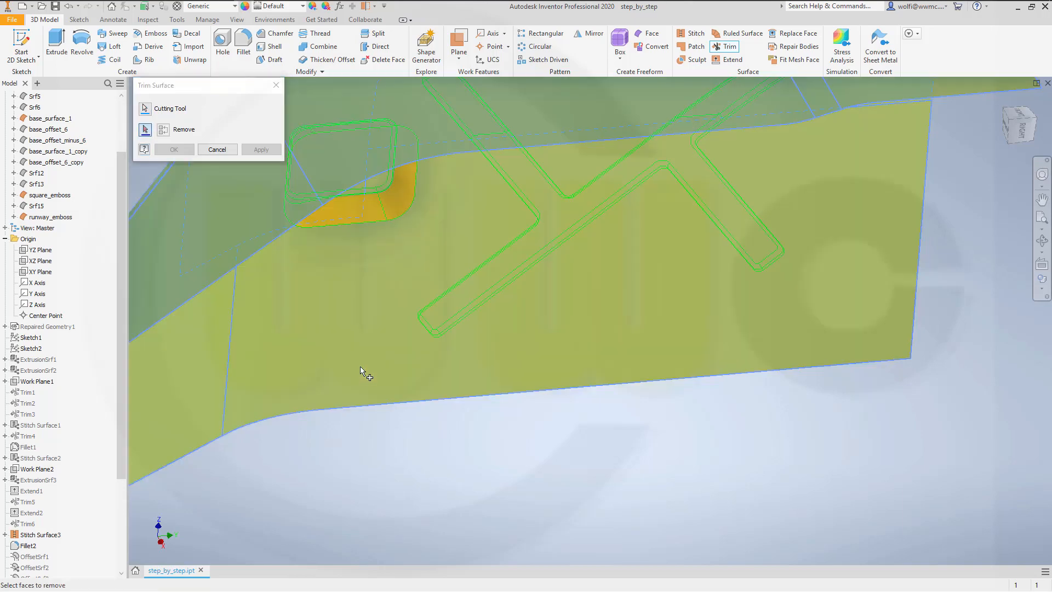
left_click(399, 209)
left_click(174, 150)
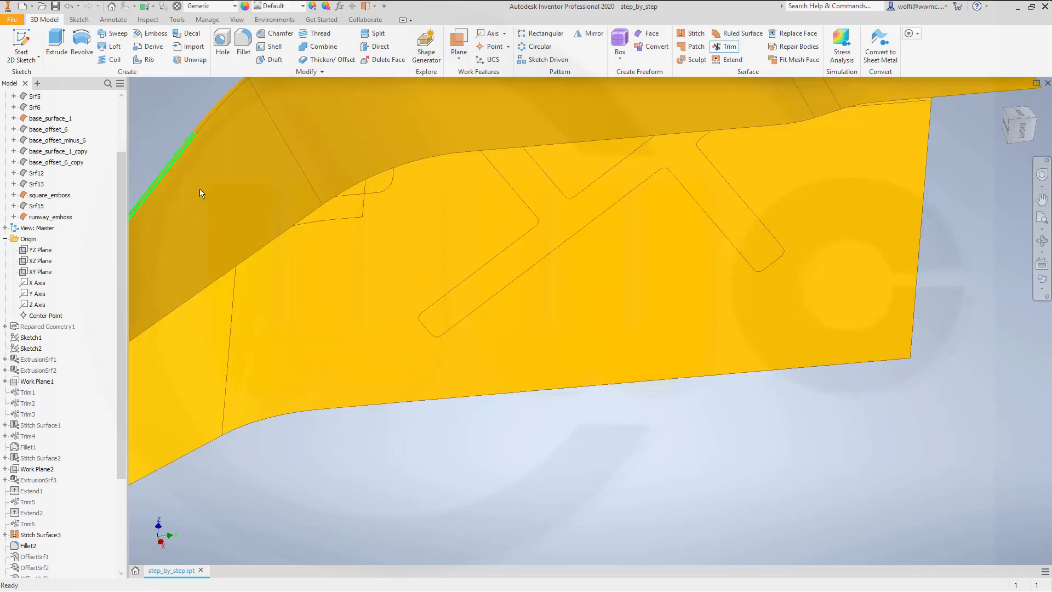
Step: Trim base_surface_1 with square_emboss as the cutting tool, removing the rounded rectangular area under the emboss
middle_click_drag(406, 254, 425, 336, "shift")
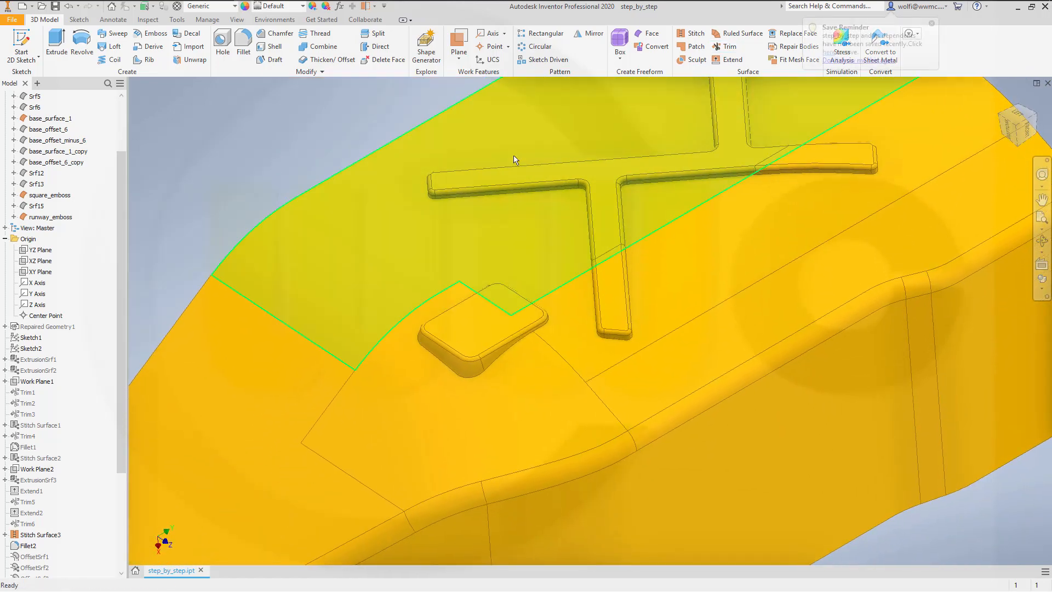
left_click(730, 48)
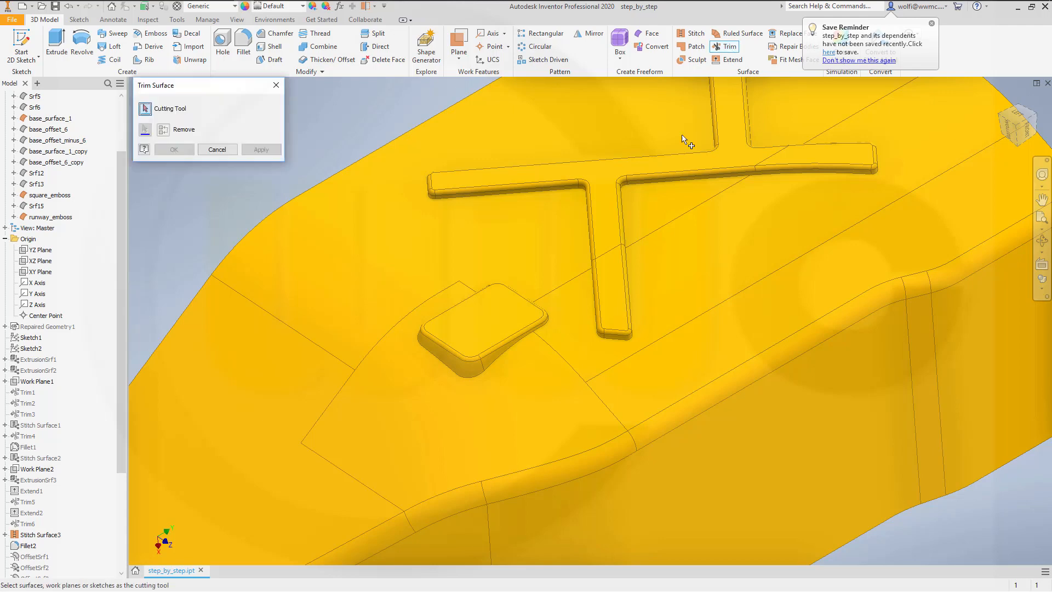
left_click(477, 341)
middle_click_drag(704, 462, 691, 352, "shift")
middle_click_drag(447, 230, 681, 587)
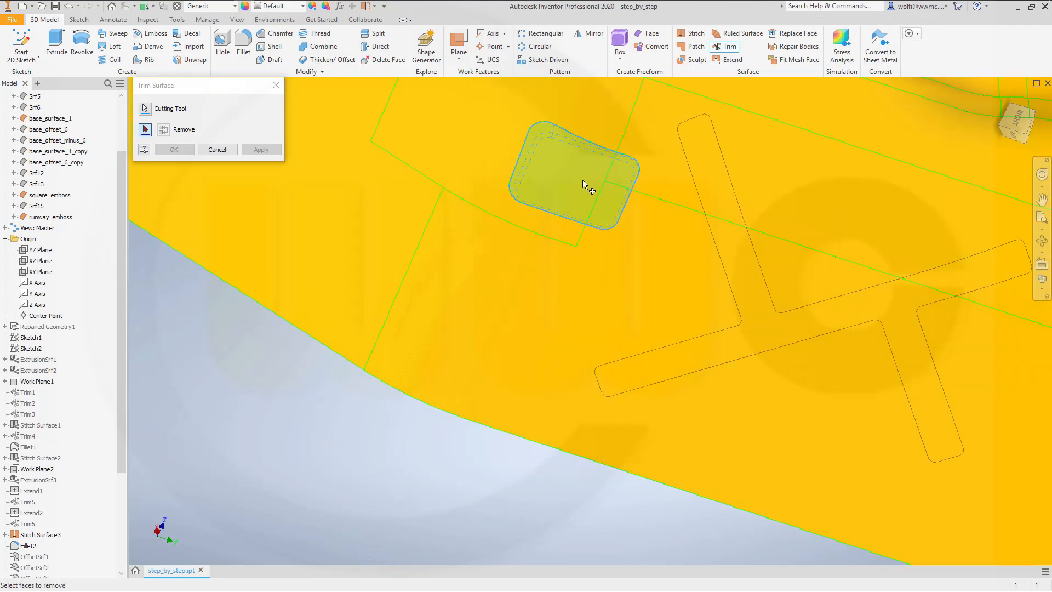
left_click(590, 184)
left_click(255, 151)
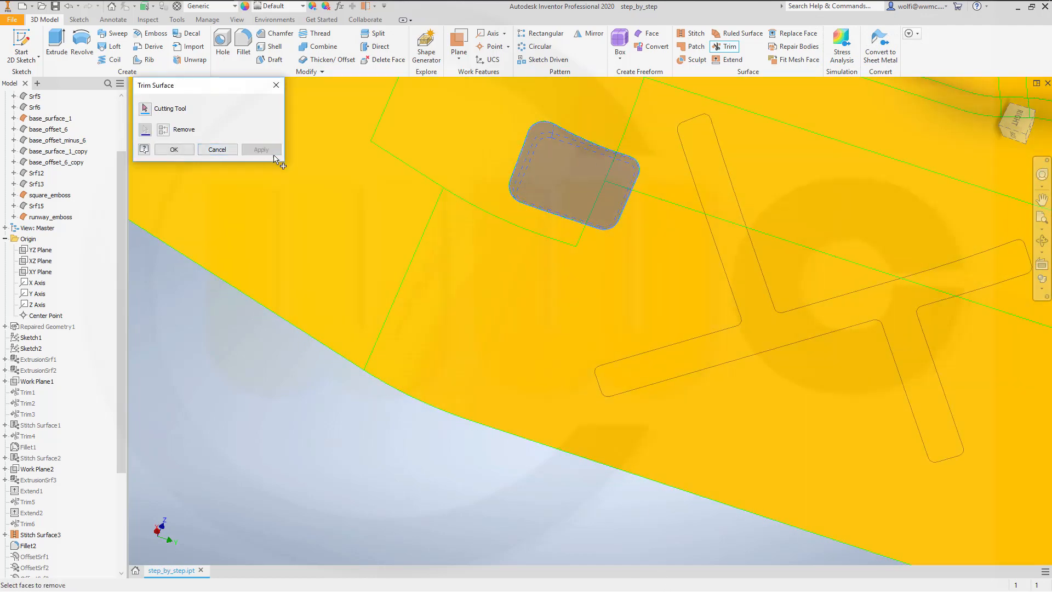
Step: Trim base_surface_1 with runway_emboss as the cutting tool, removing the cross-shaped area under the emboss
middle_click_drag(522, 296, 573, 369, "shift")
left_click(744, 420)
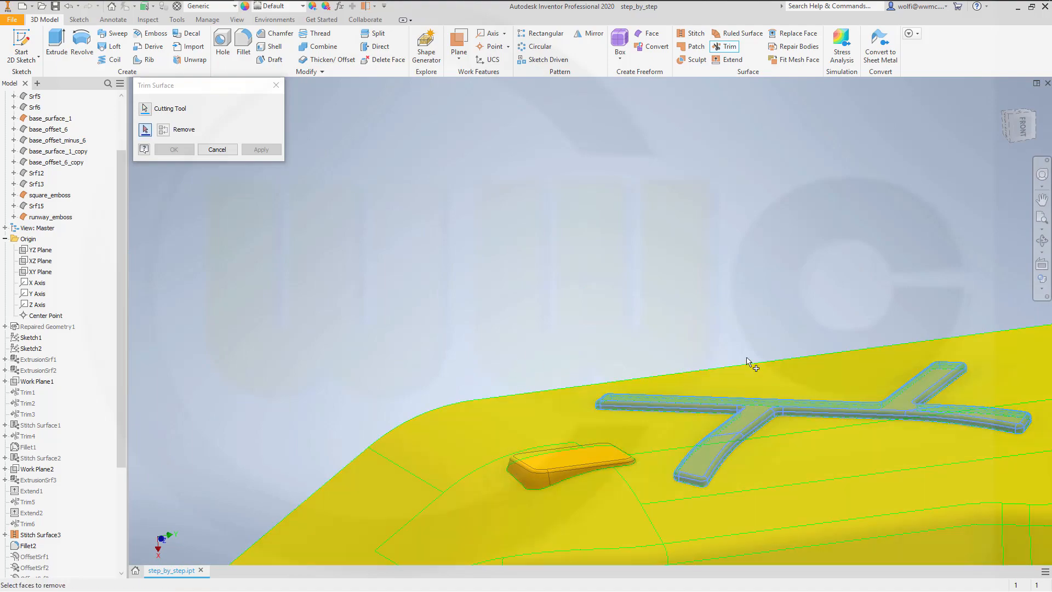
middle_click_drag(630, 279, 684, 399, "shift")
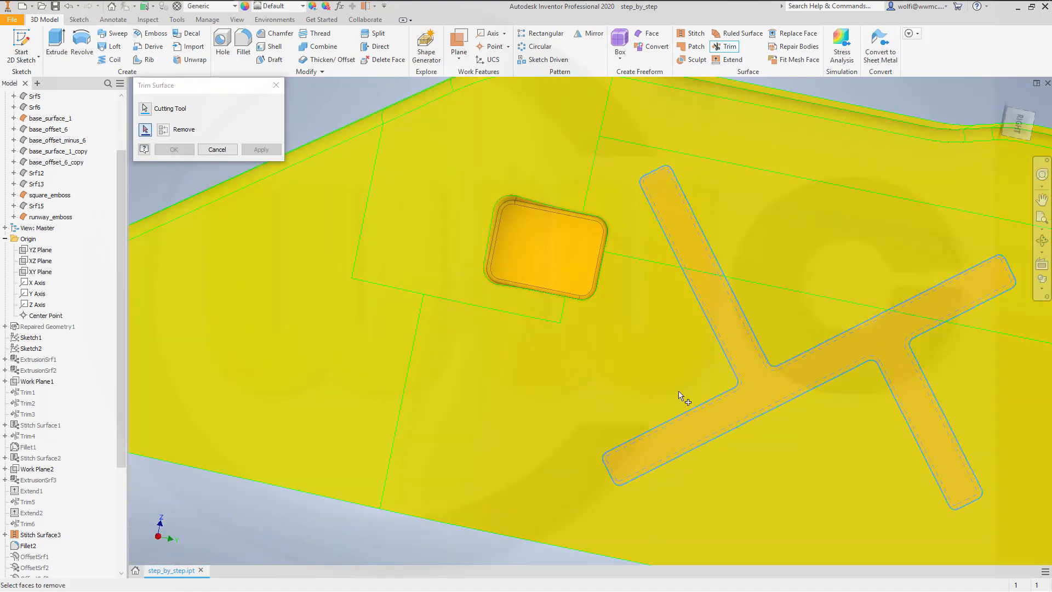
left_click(748, 408)
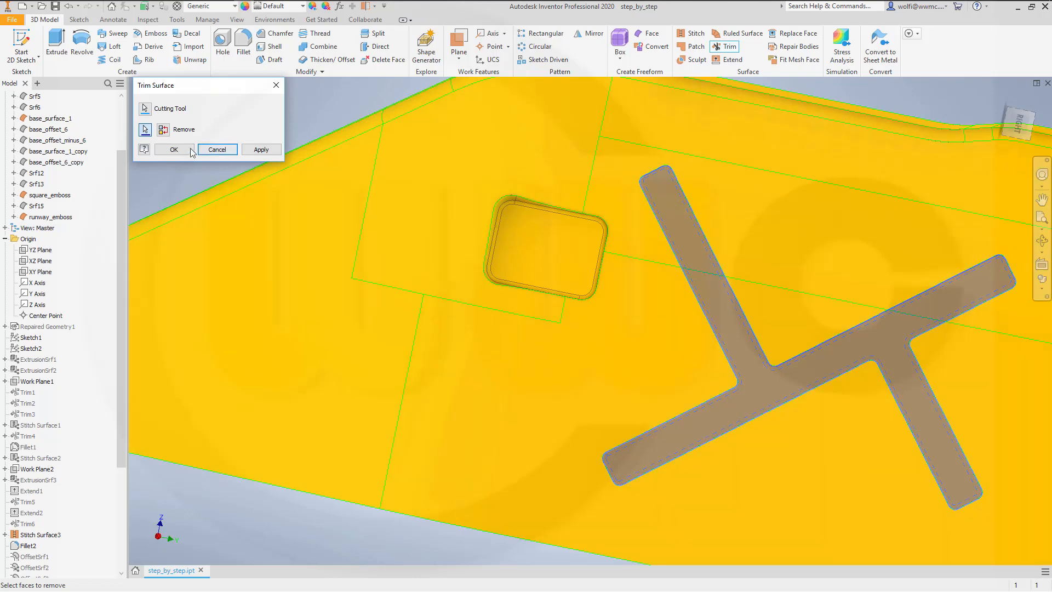
left_click(174, 149)
Step: Stitch base_surface_1, square_emboss and runway_emboss into one surface body with a 0.254 mm maximum tolerance
middle_click_drag(404, 219, 604, 296, "shift")
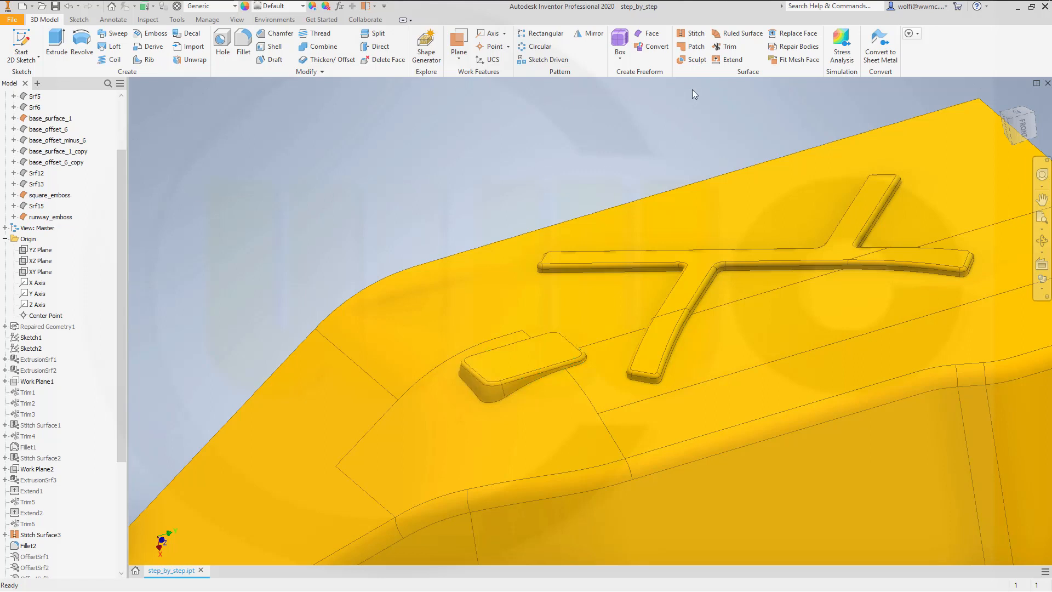
left_click(692, 34)
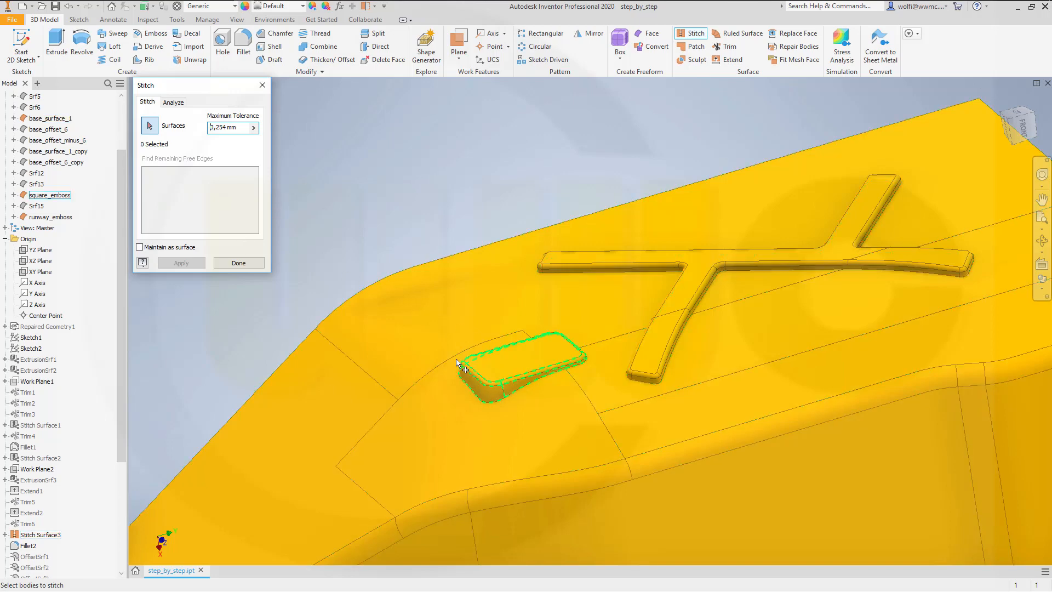
left_click(394, 352)
left_click(508, 372)
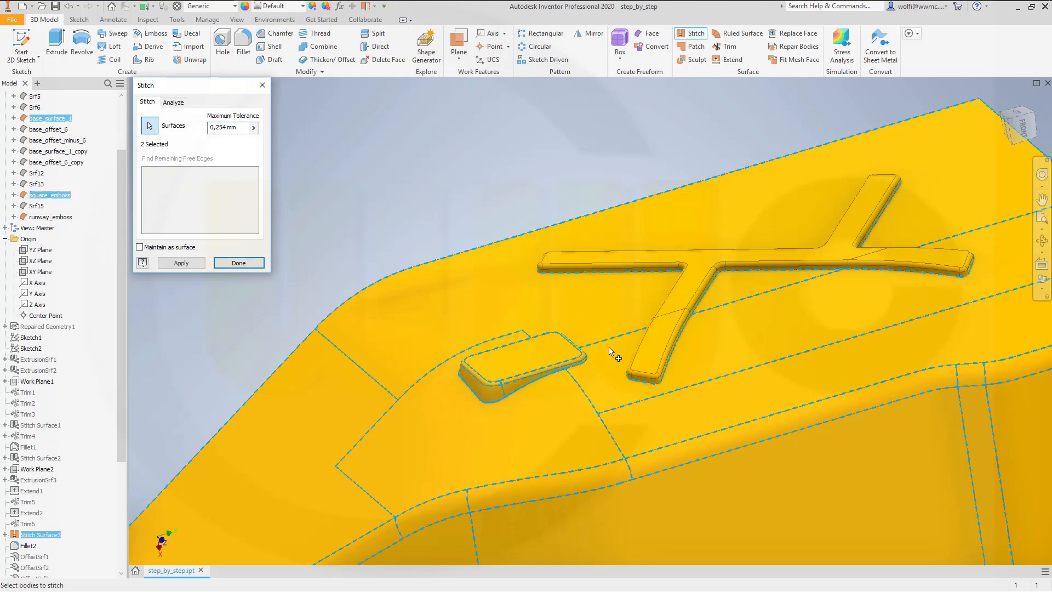
left_click(666, 345)
left_click(198, 266)
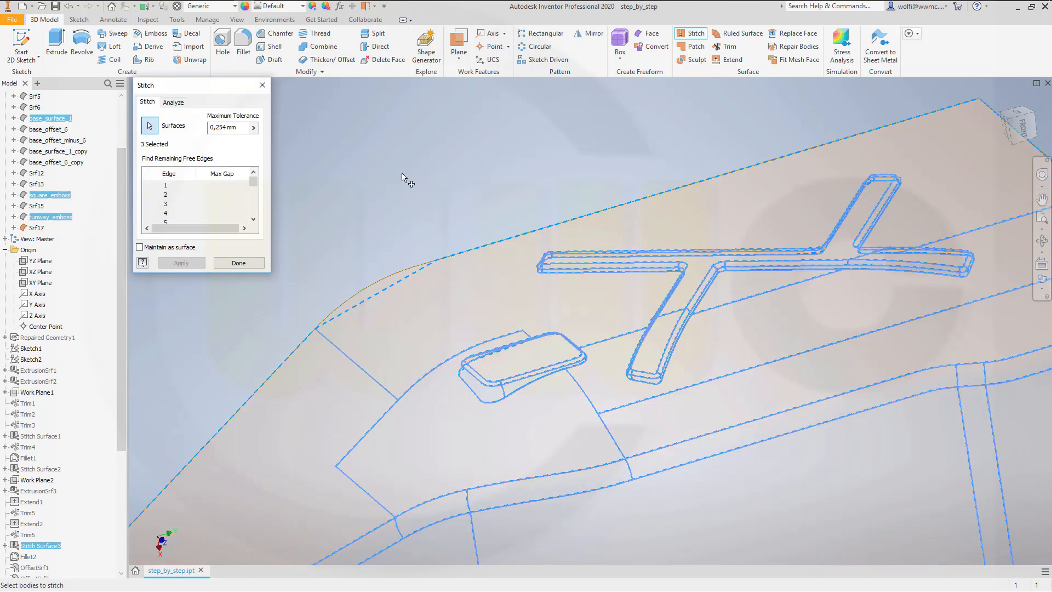
left_click(414, 152)
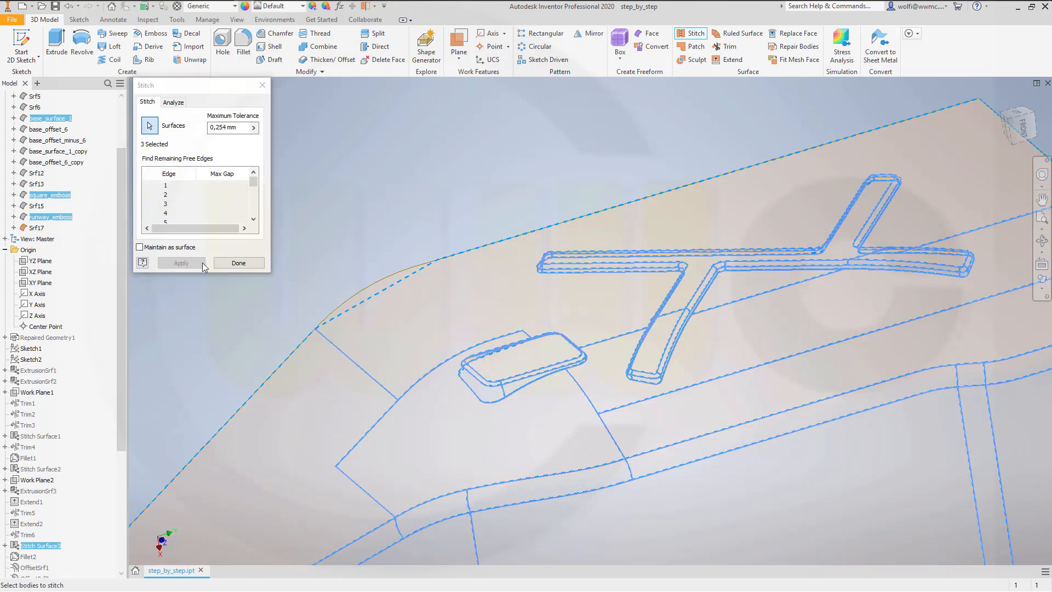
left_click(238, 264)
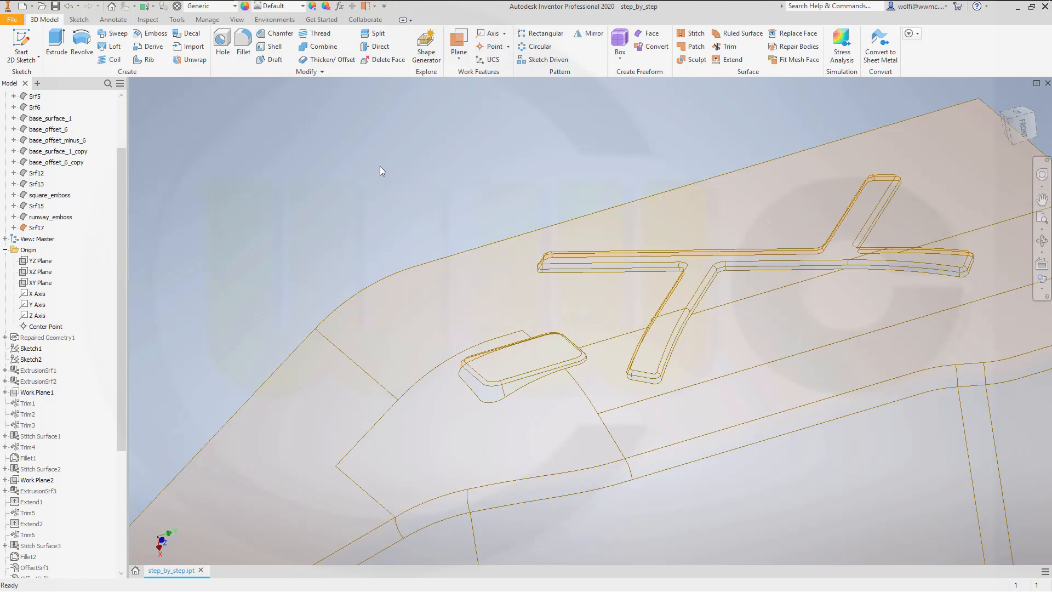
Step: Fillet the lower edge loop where the square emboss meets the base surface with a 3 mm radius
middle_click_drag(496, 250, 406, 189, "shift")
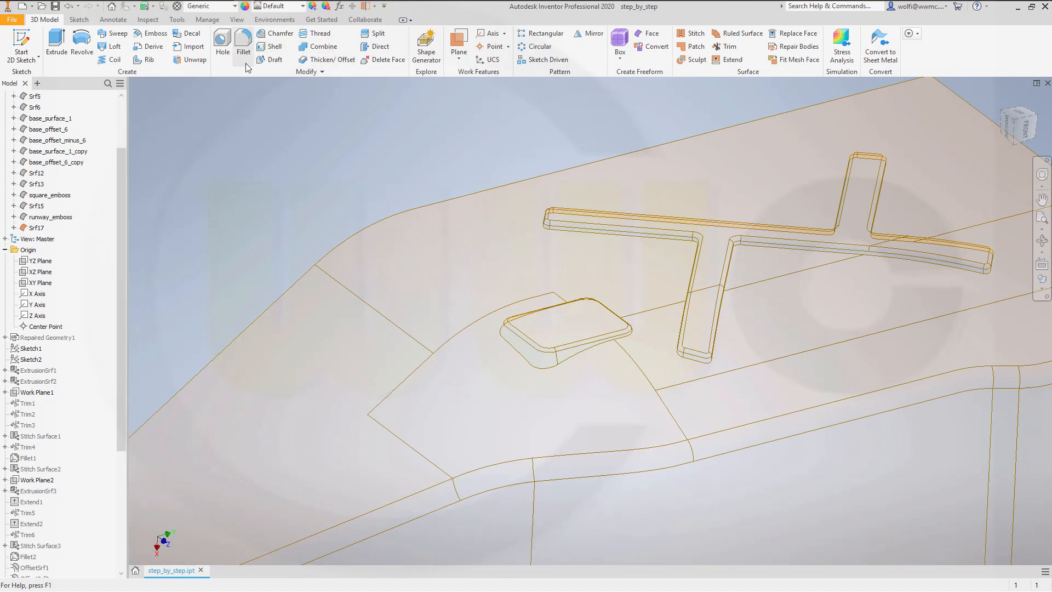
left_click(244, 47)
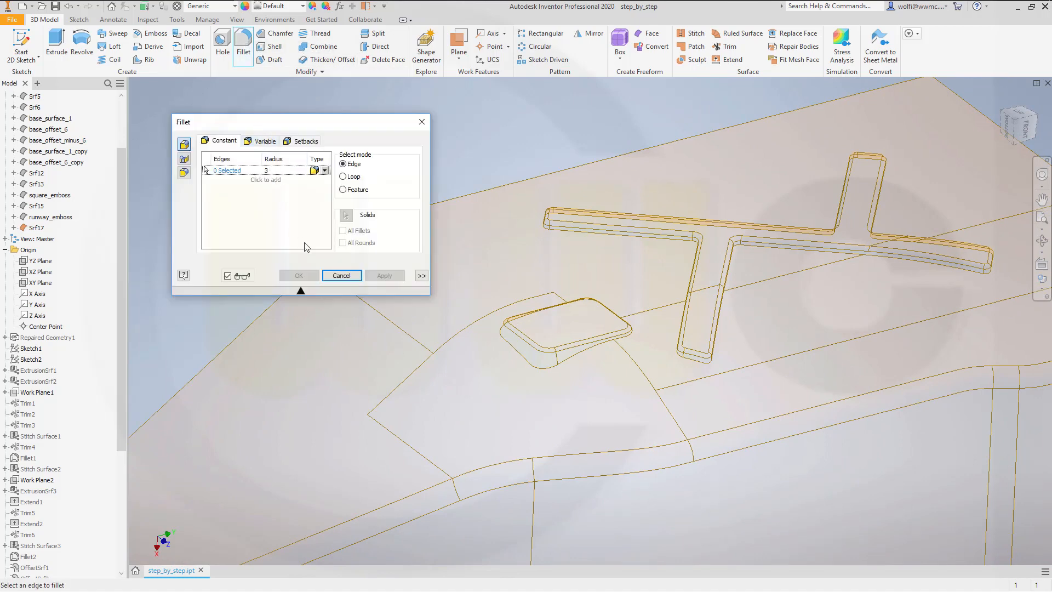
scroll(564, 396, "down", 3)
scroll(569, 392, "down", 2)
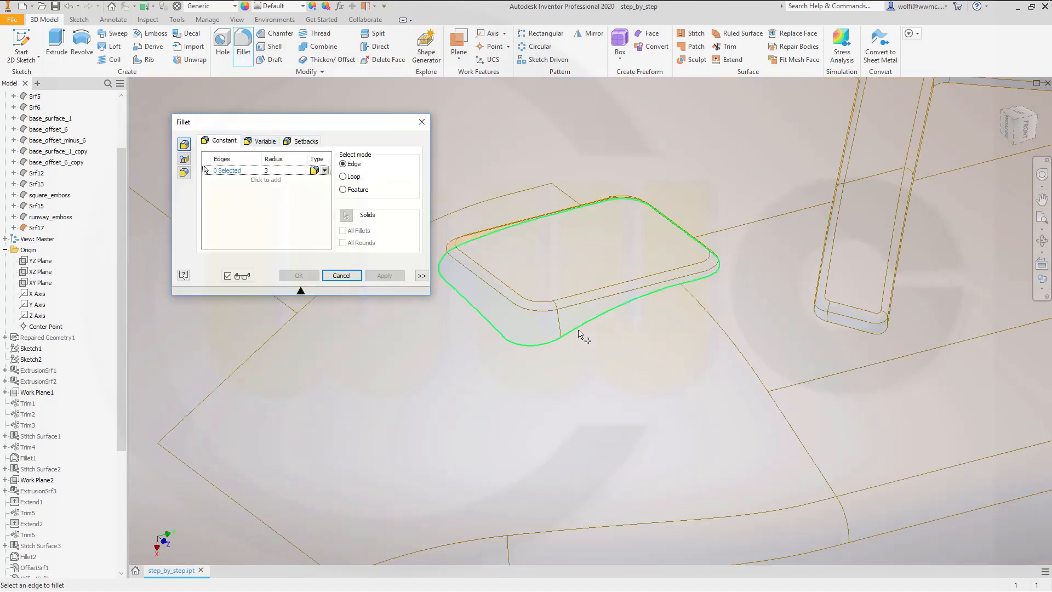
left_click(580, 331)
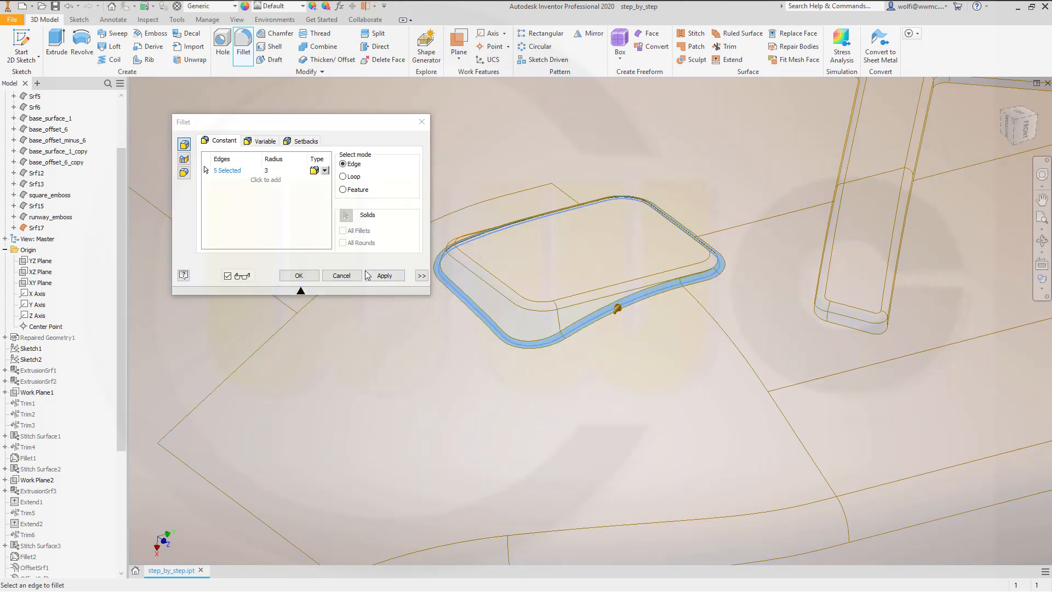
left_click(379, 277)
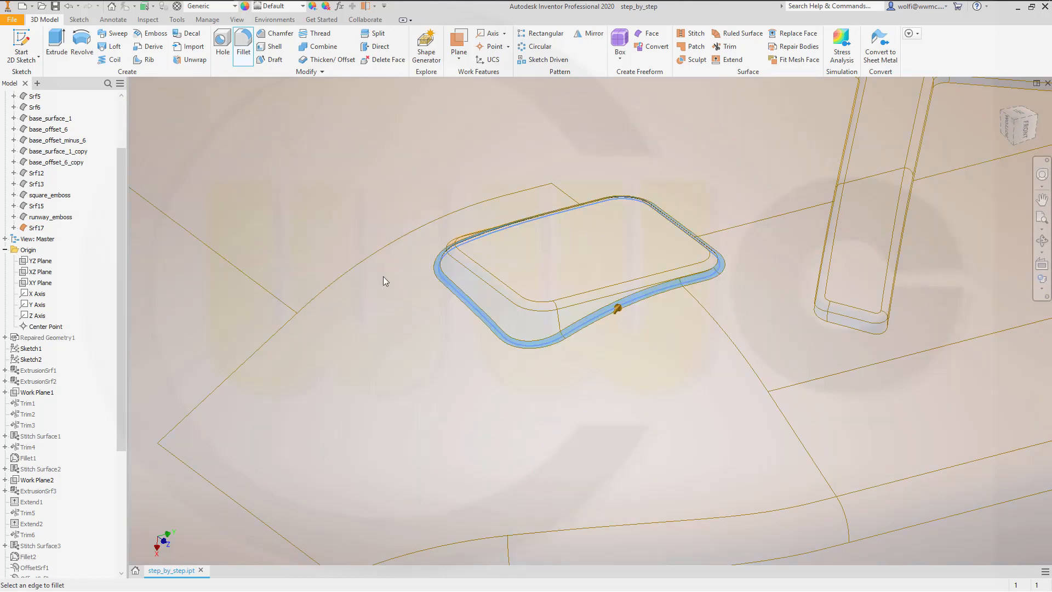
Step: Fillet the lower edge loop where the runway emboss meets the base surface with a 2 mm radius
left_click(843, 330)
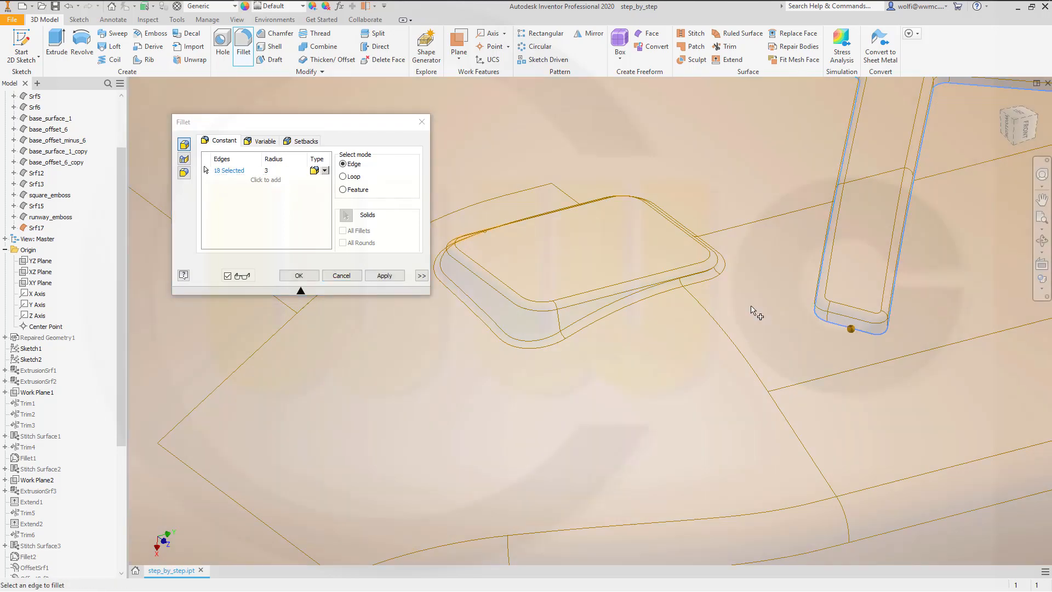
scroll(652, 288, "down", 5)
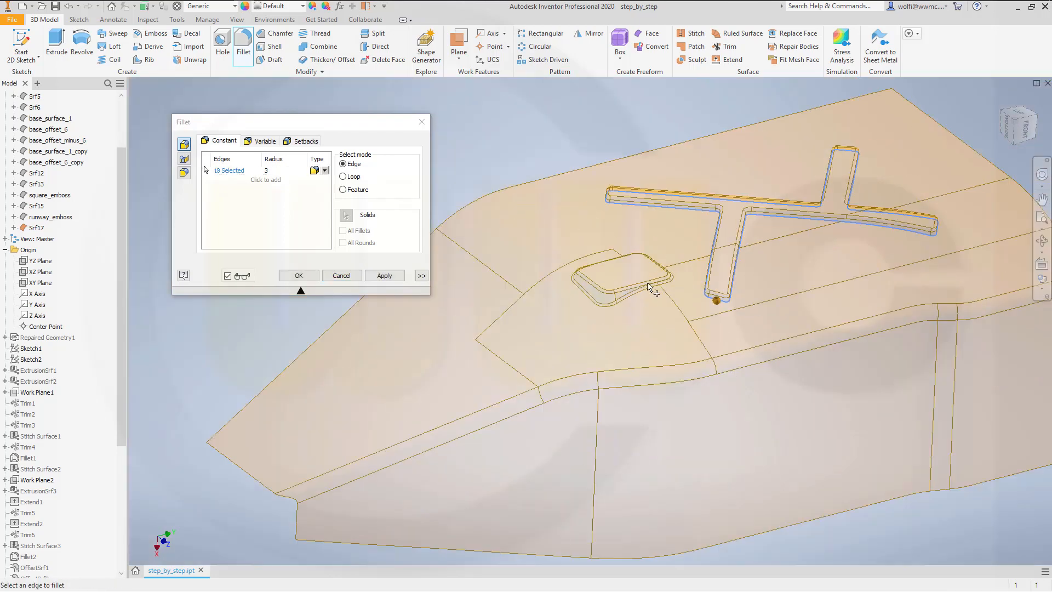
left_click(286, 170)
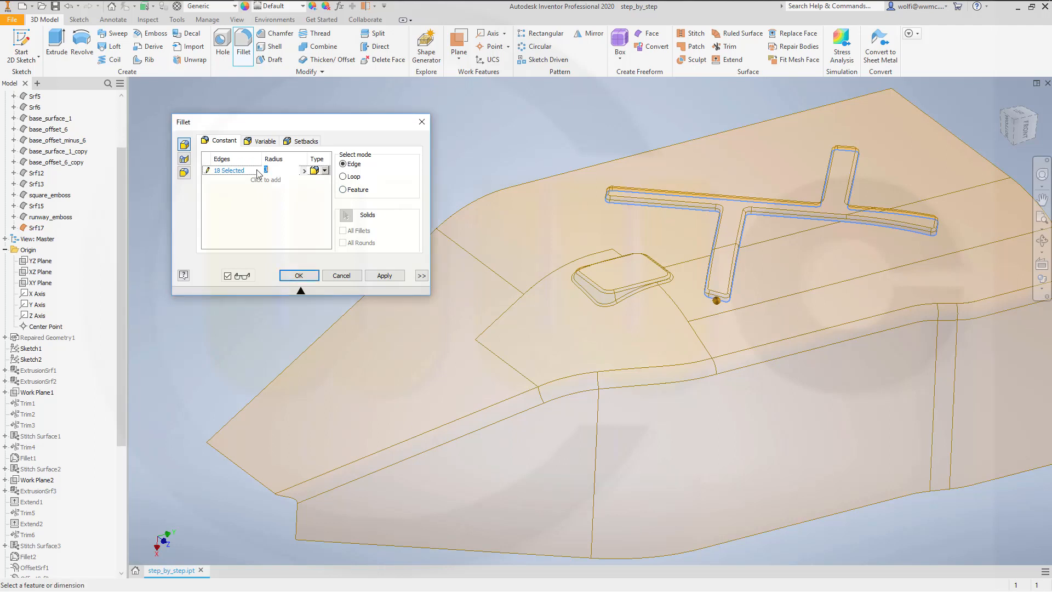
type("2")
left_click(255, 173)
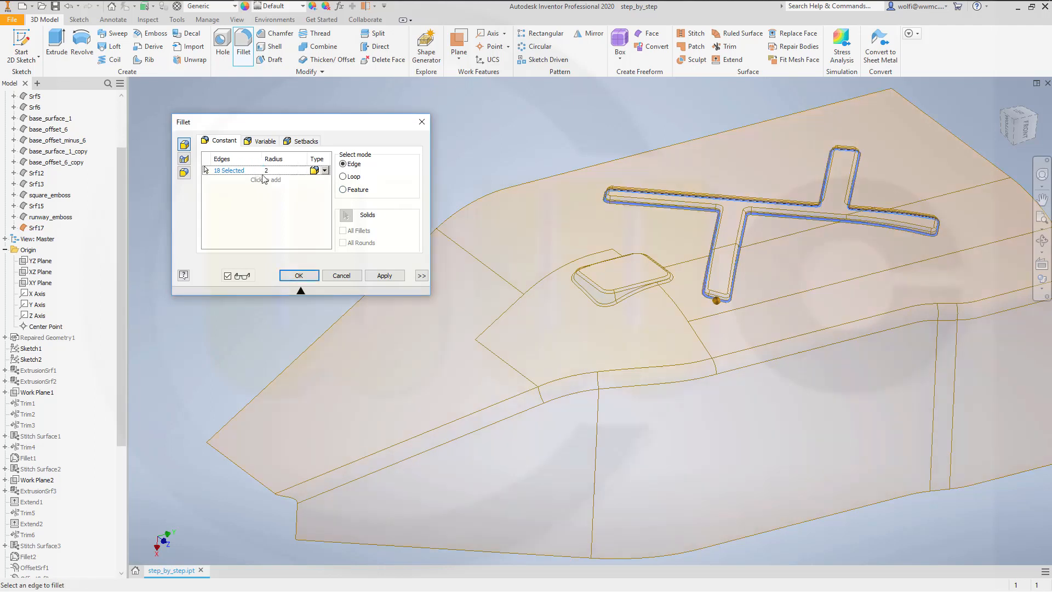
left_click(308, 277)
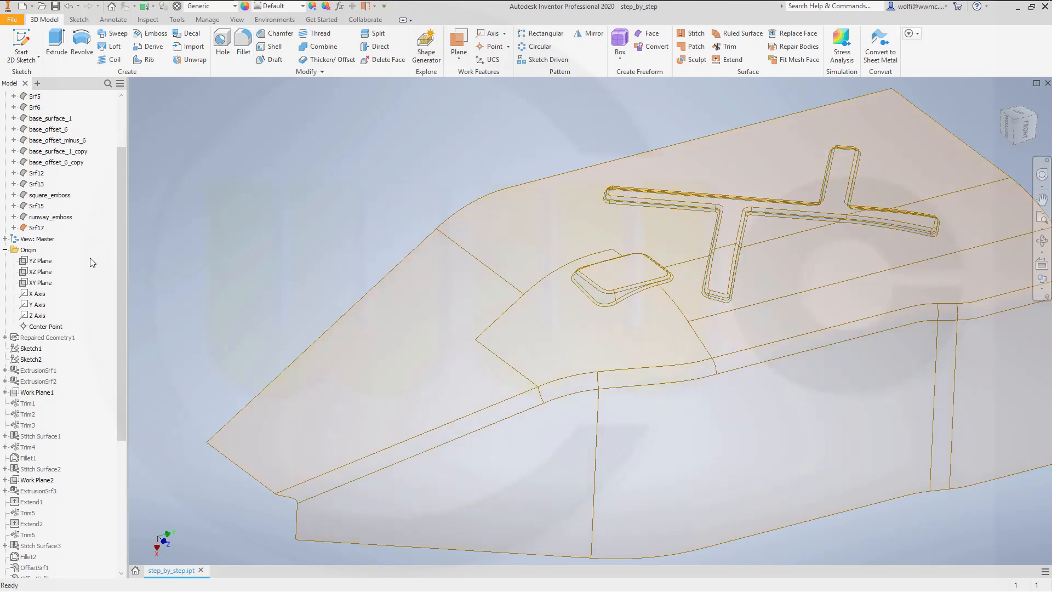
Step: Rename the stitched surface body Srf17 as base_surface_2
left_click(44, 229)
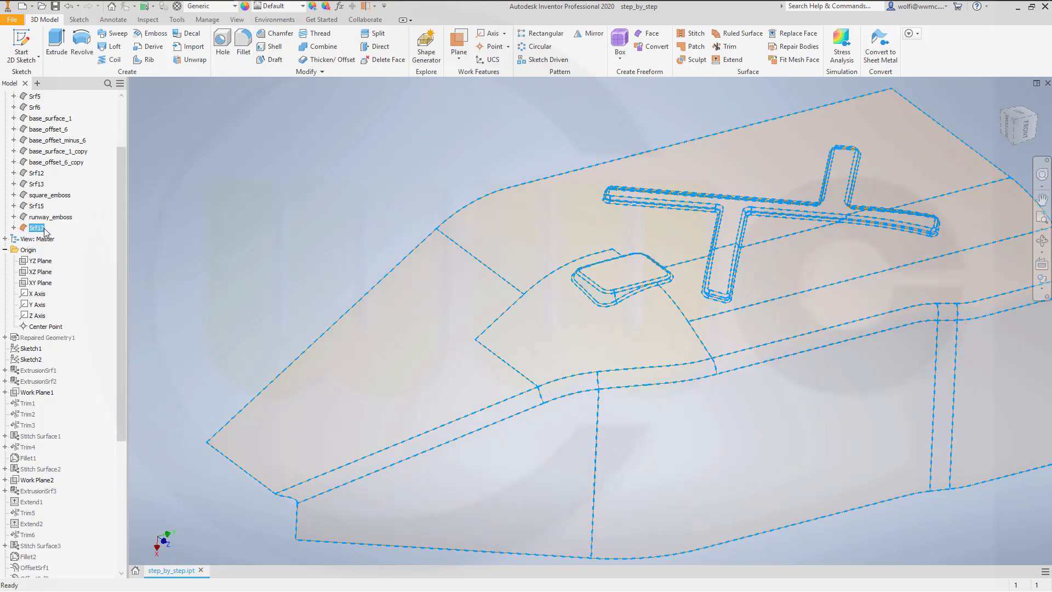
left_click(37, 228)
type("balse_surface_2")
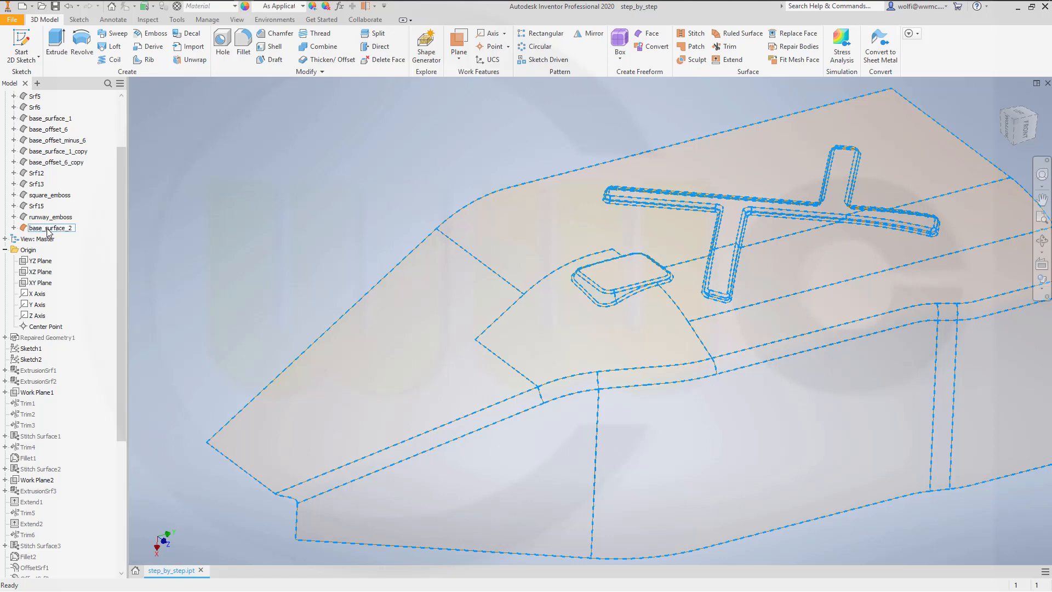
key("Return")
Step: Turn off translucency for base_surface_2 and inspect the opaque surface with its embosses
right_click(57, 229)
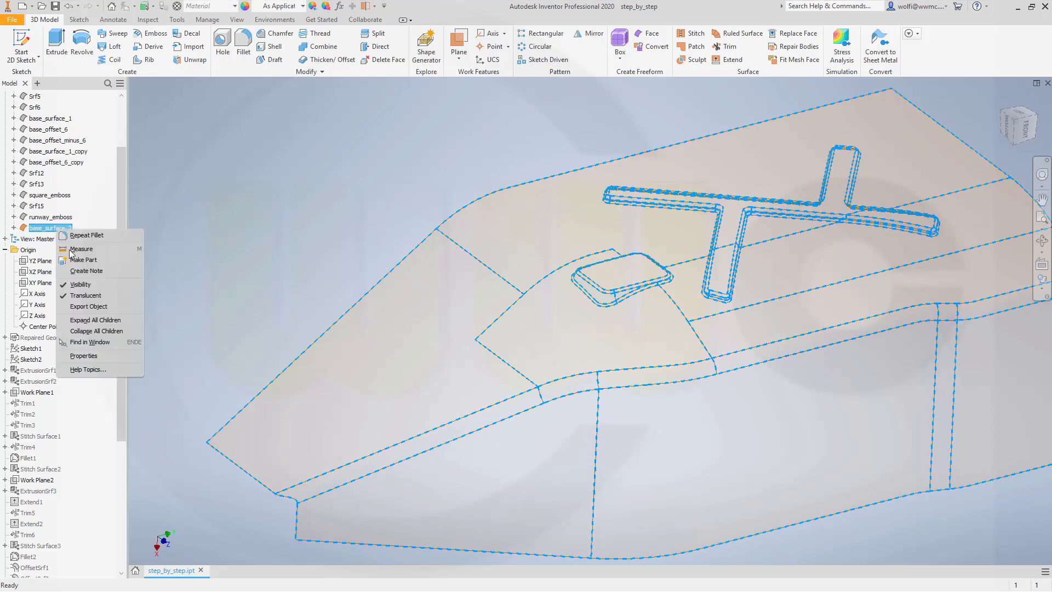
left_click(85, 296)
scroll(607, 348, "down", 3)
scroll(607, 348, "up", 3)
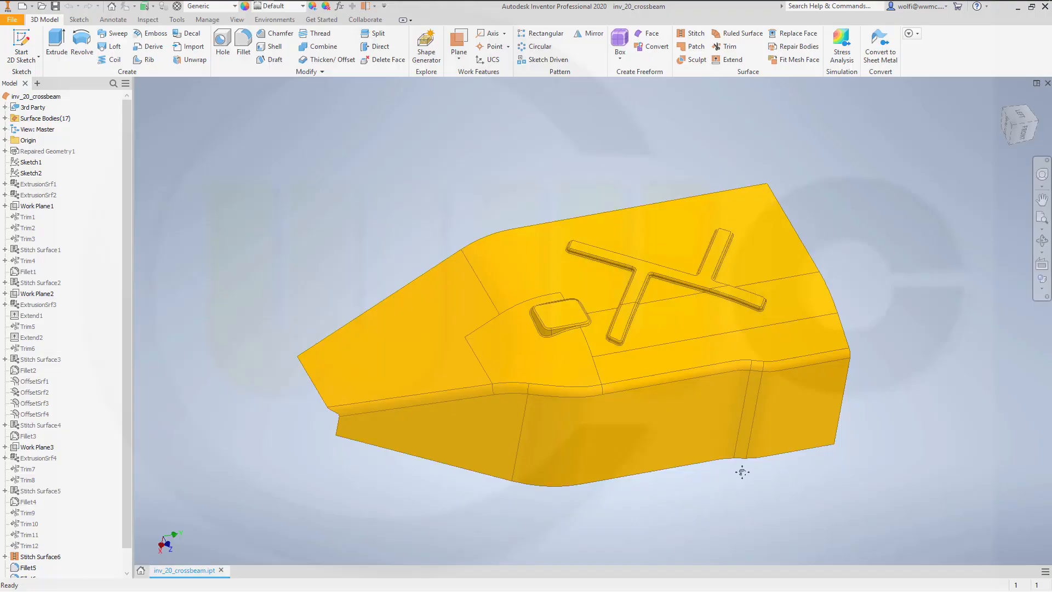
middle_click_drag(739, 467, 754, 474, "shift")
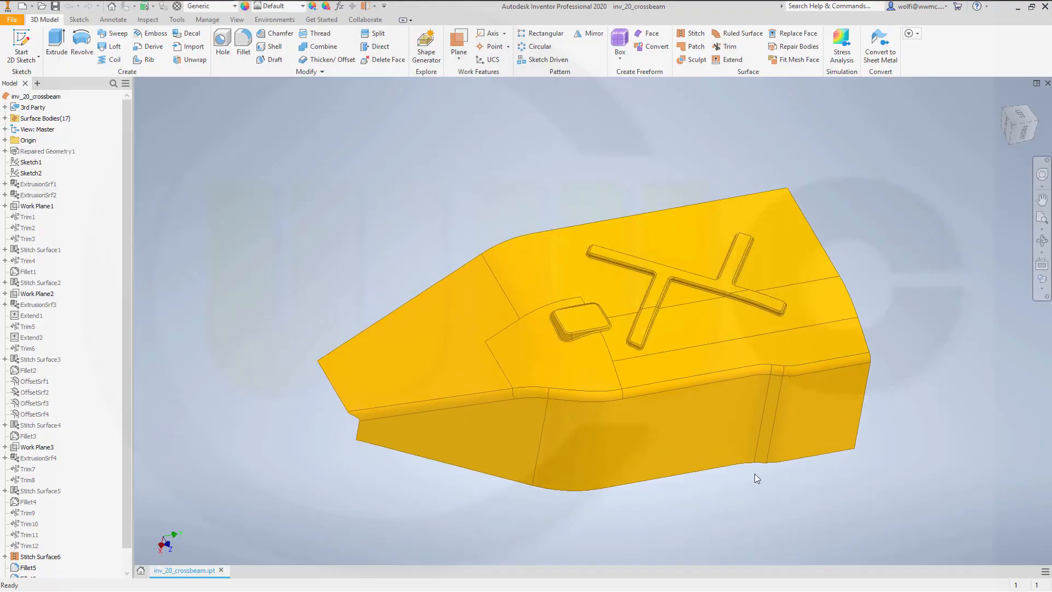